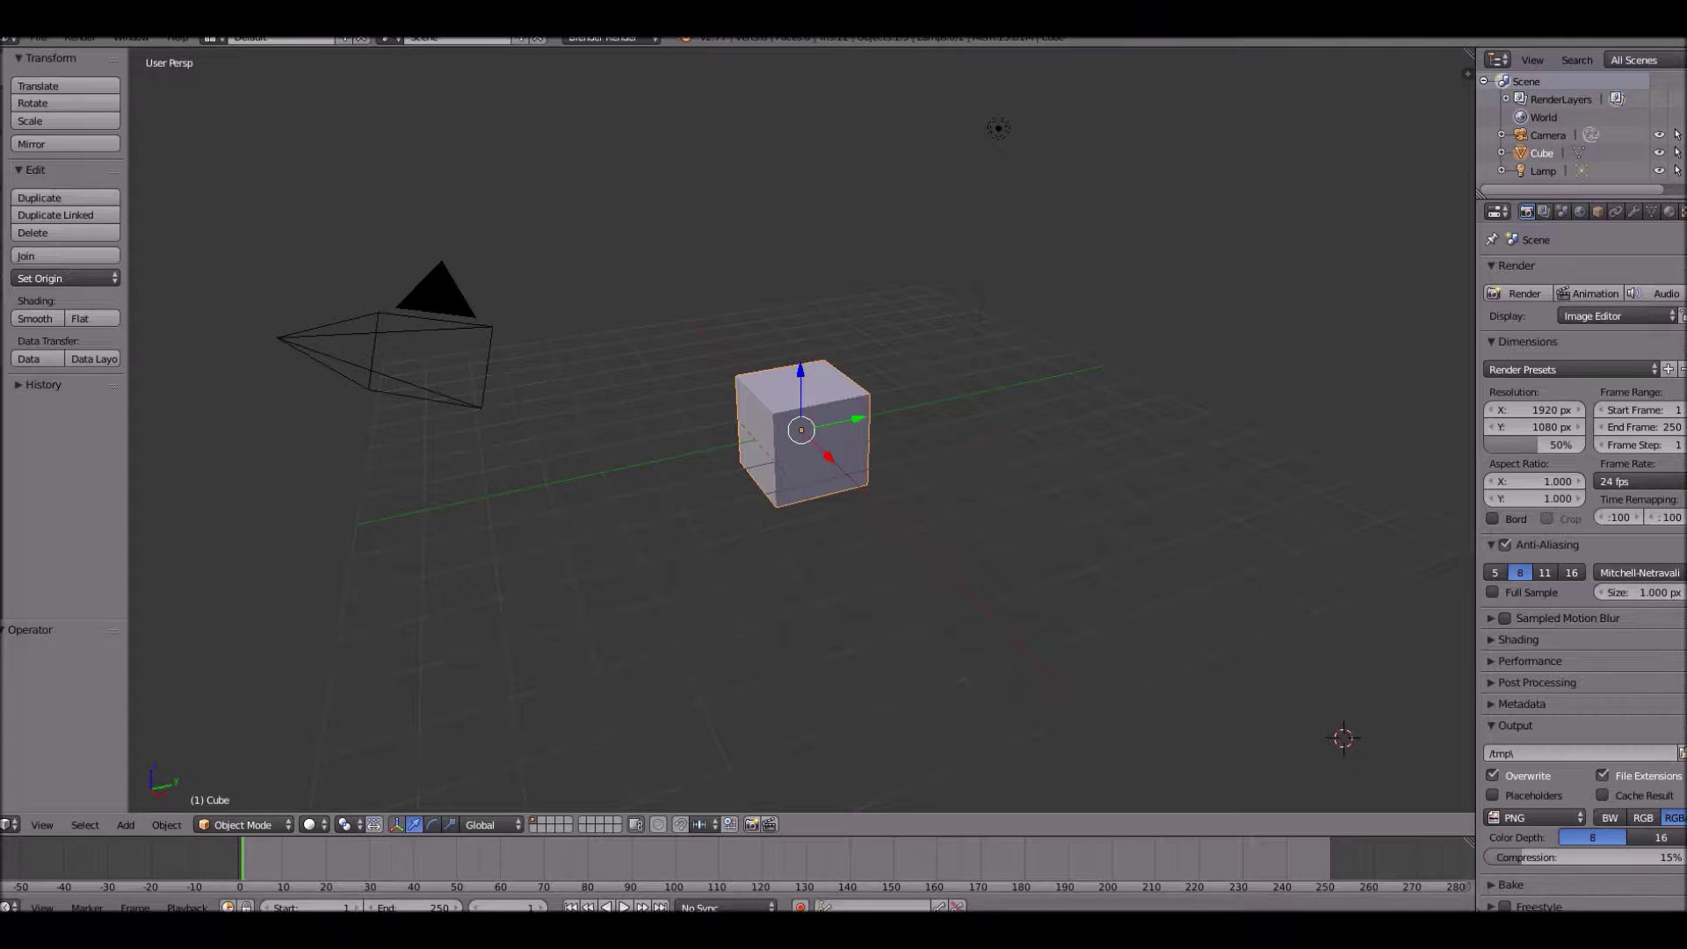
# Switch the render engine to Cycles Render and enable world nodes with the Pro Lighting: Skies (Demo) sky
pyautogui.click(590, 37)
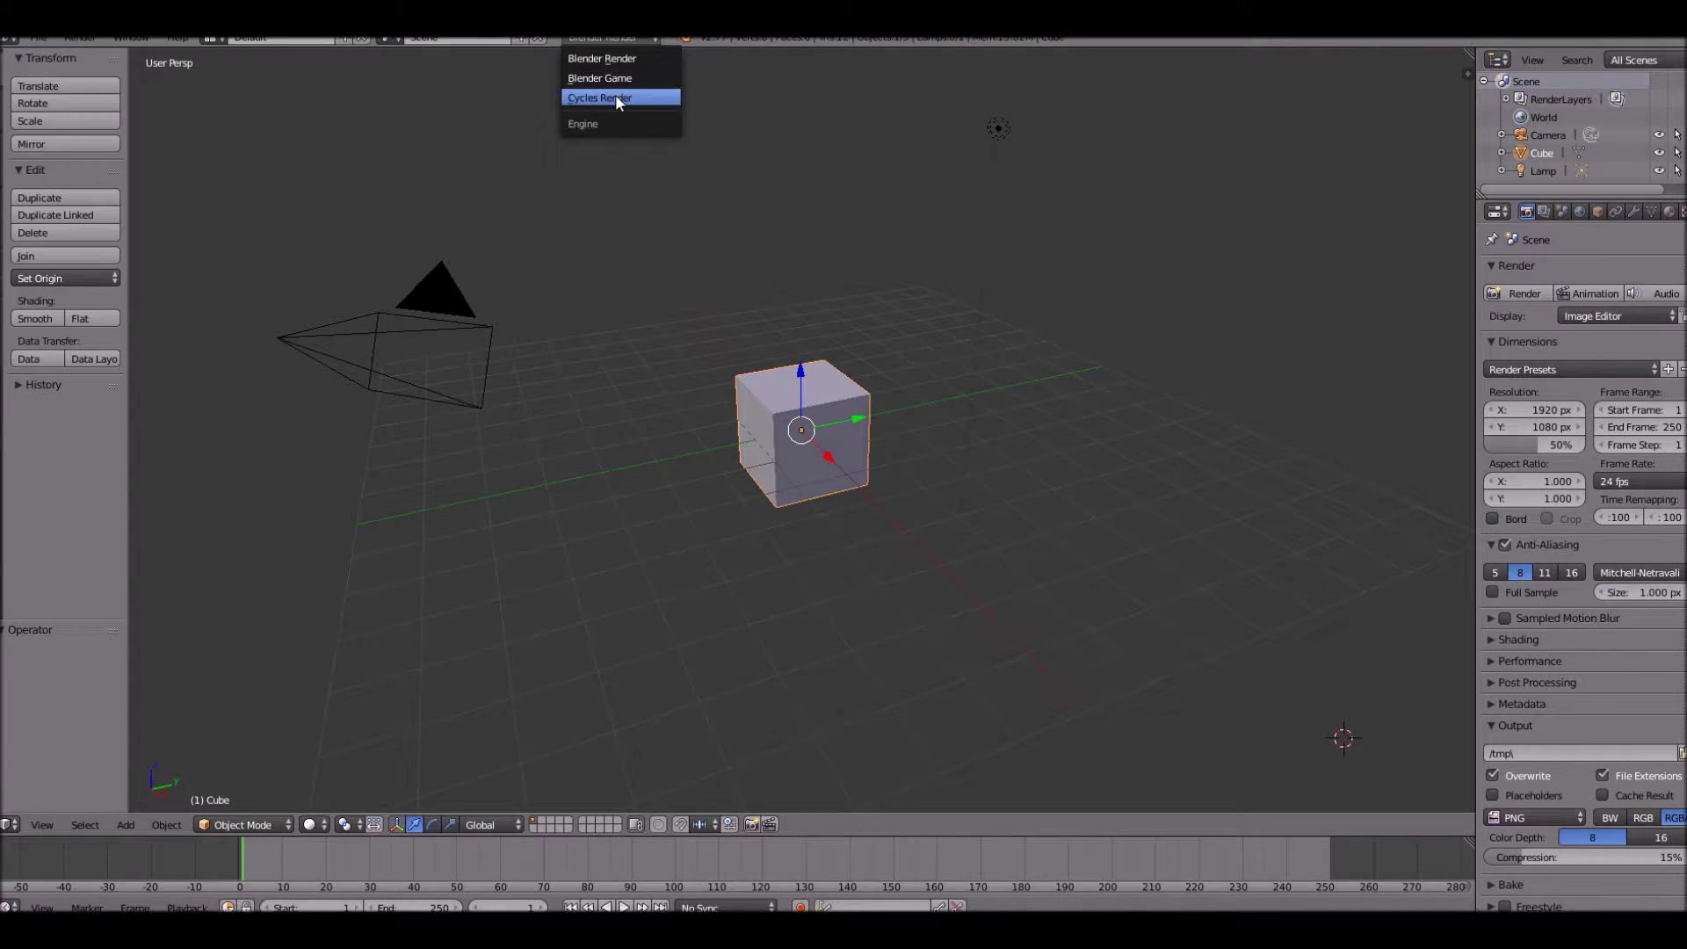
pyautogui.click(615, 93)
pyautogui.click(1579, 211)
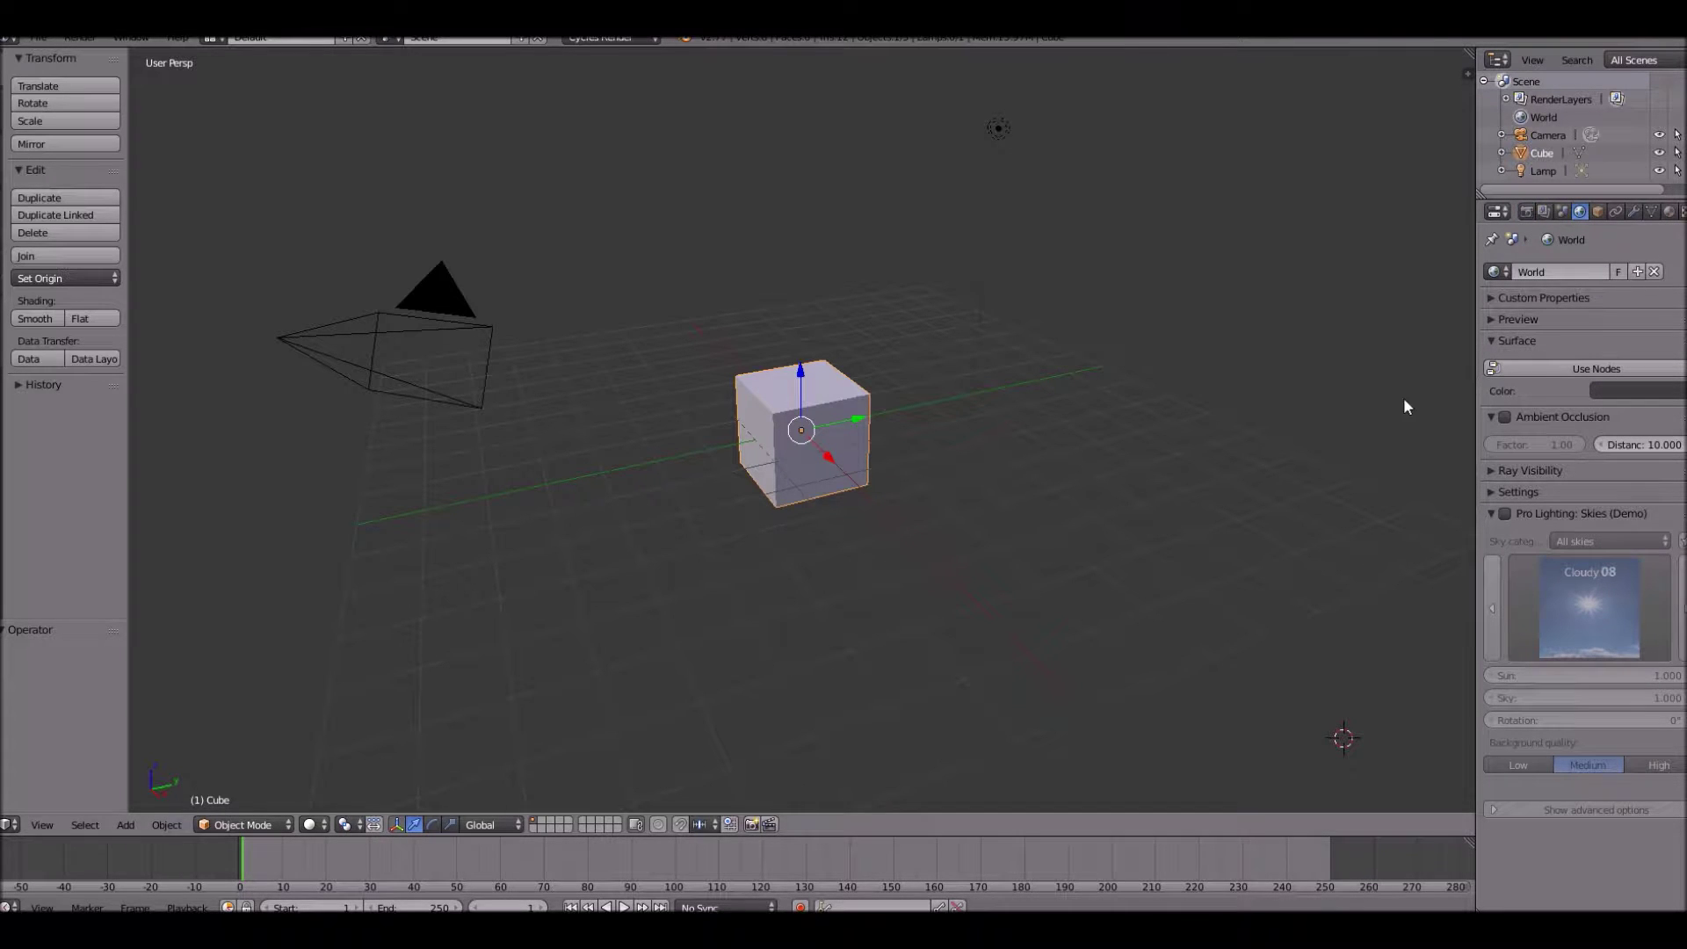
pyautogui.click(1520, 369)
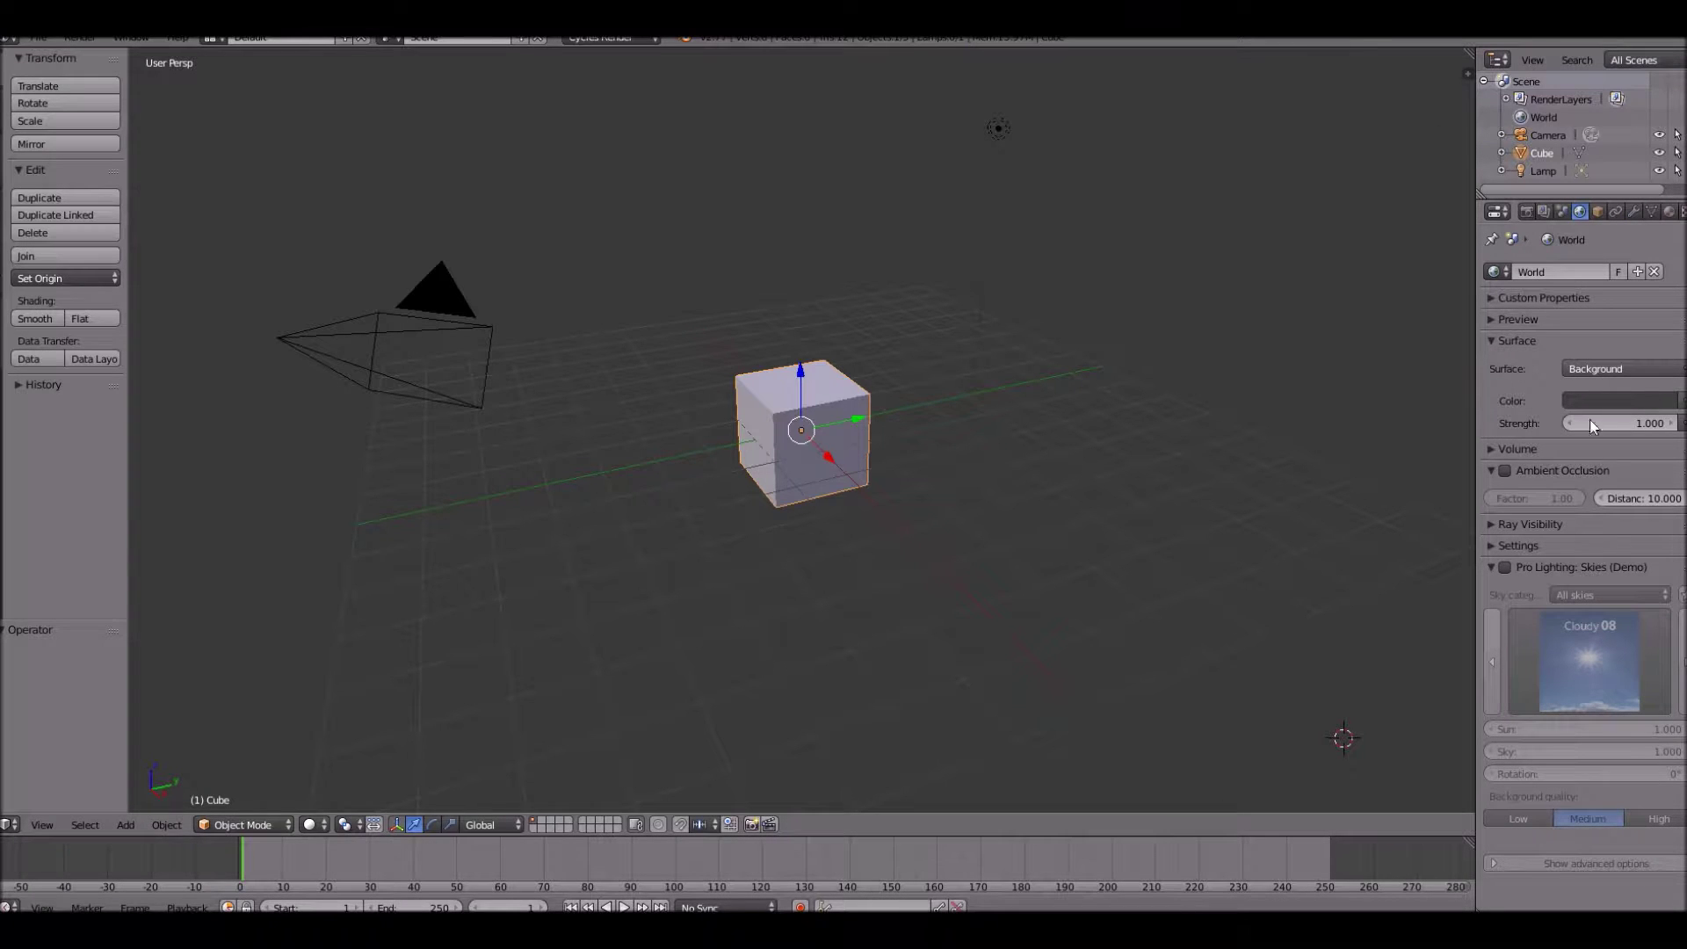
pyautogui.click(1505, 568)
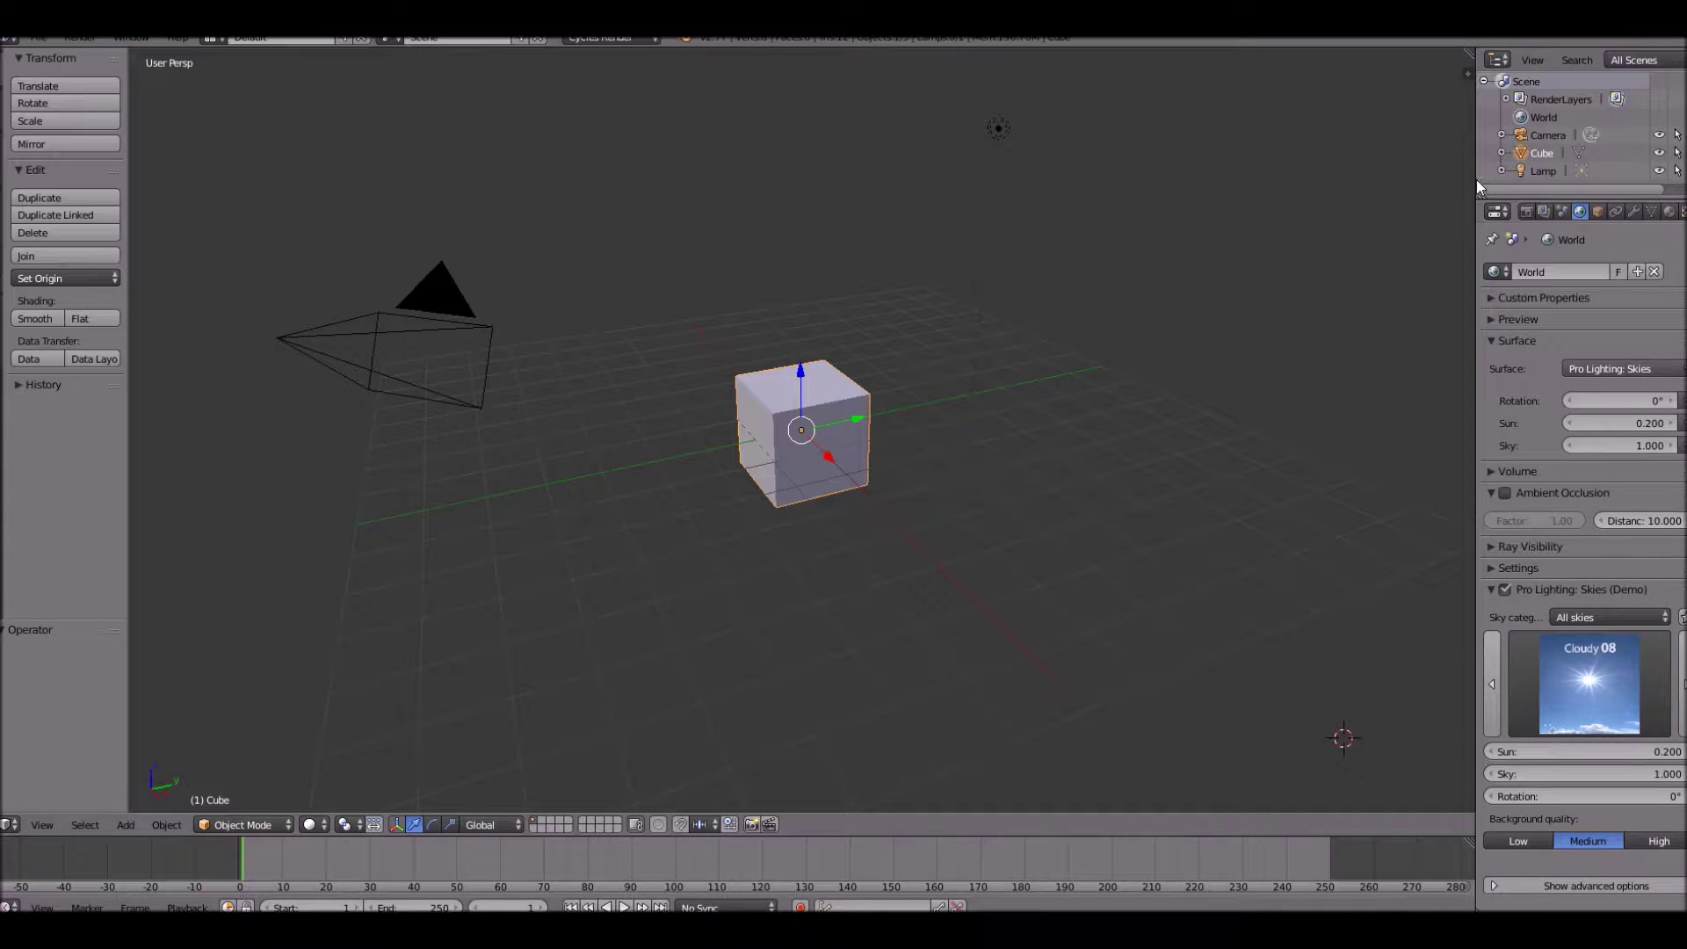
# Set the render samples to 30 in the scene's sampling settings
pyautogui.click(1526, 212)
pyautogui.scroll(-3, 1615, 668)
pyautogui.click(1557, 708)
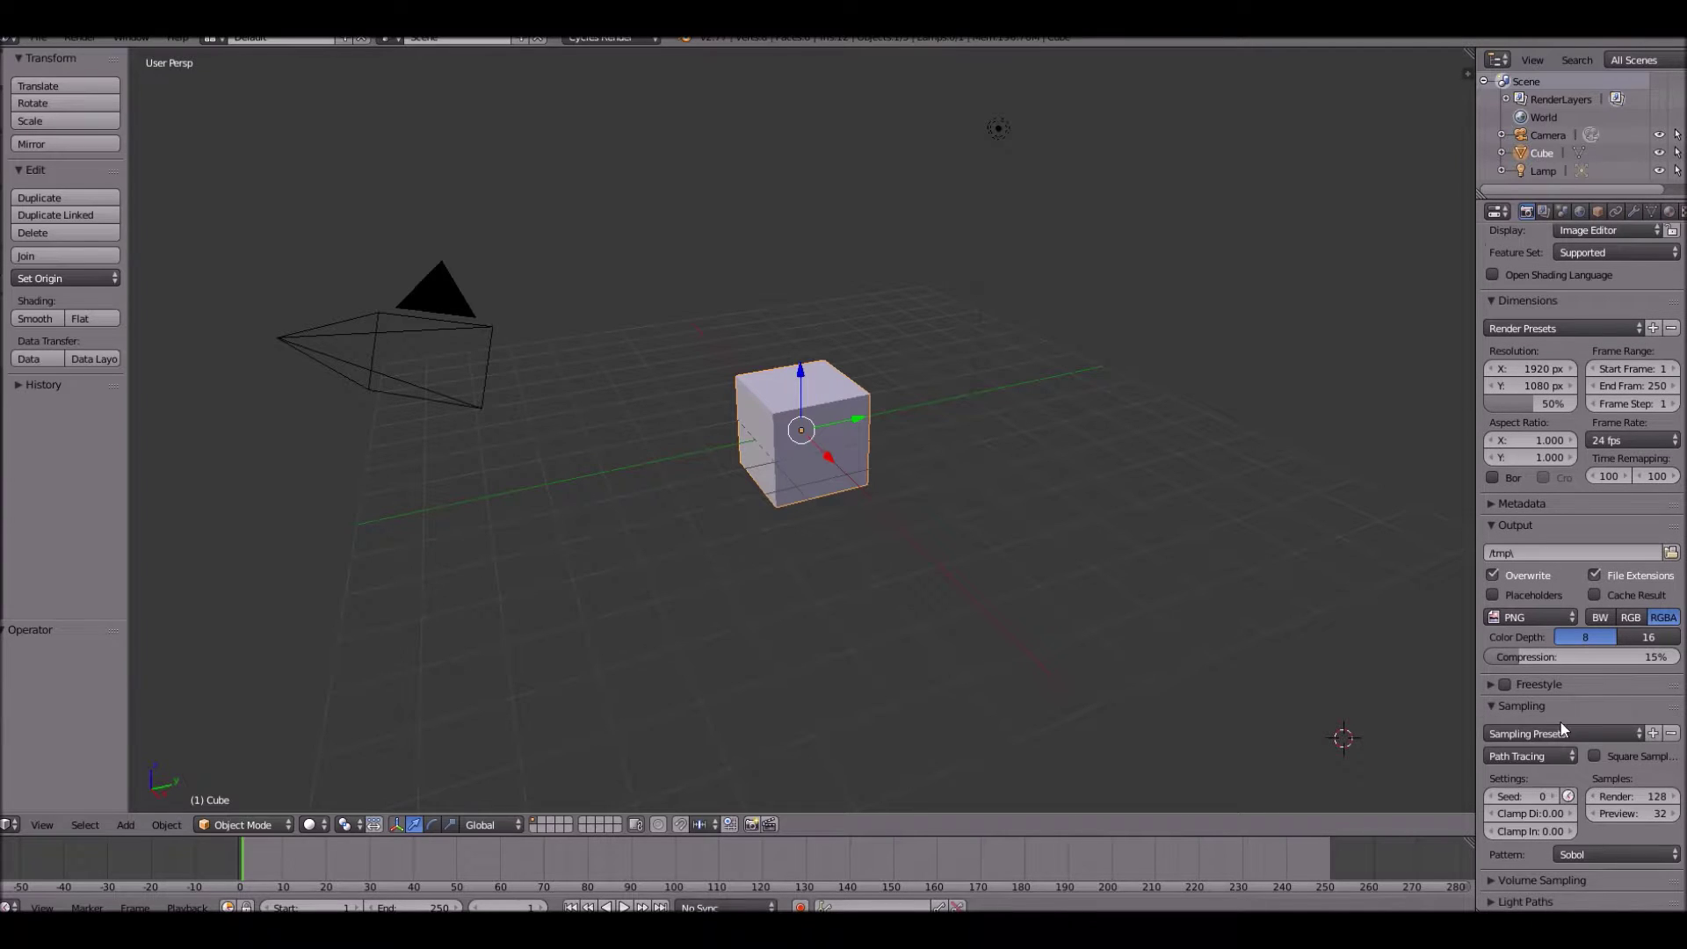
pyautogui.click(1604, 798)
pyautogui.write('30')
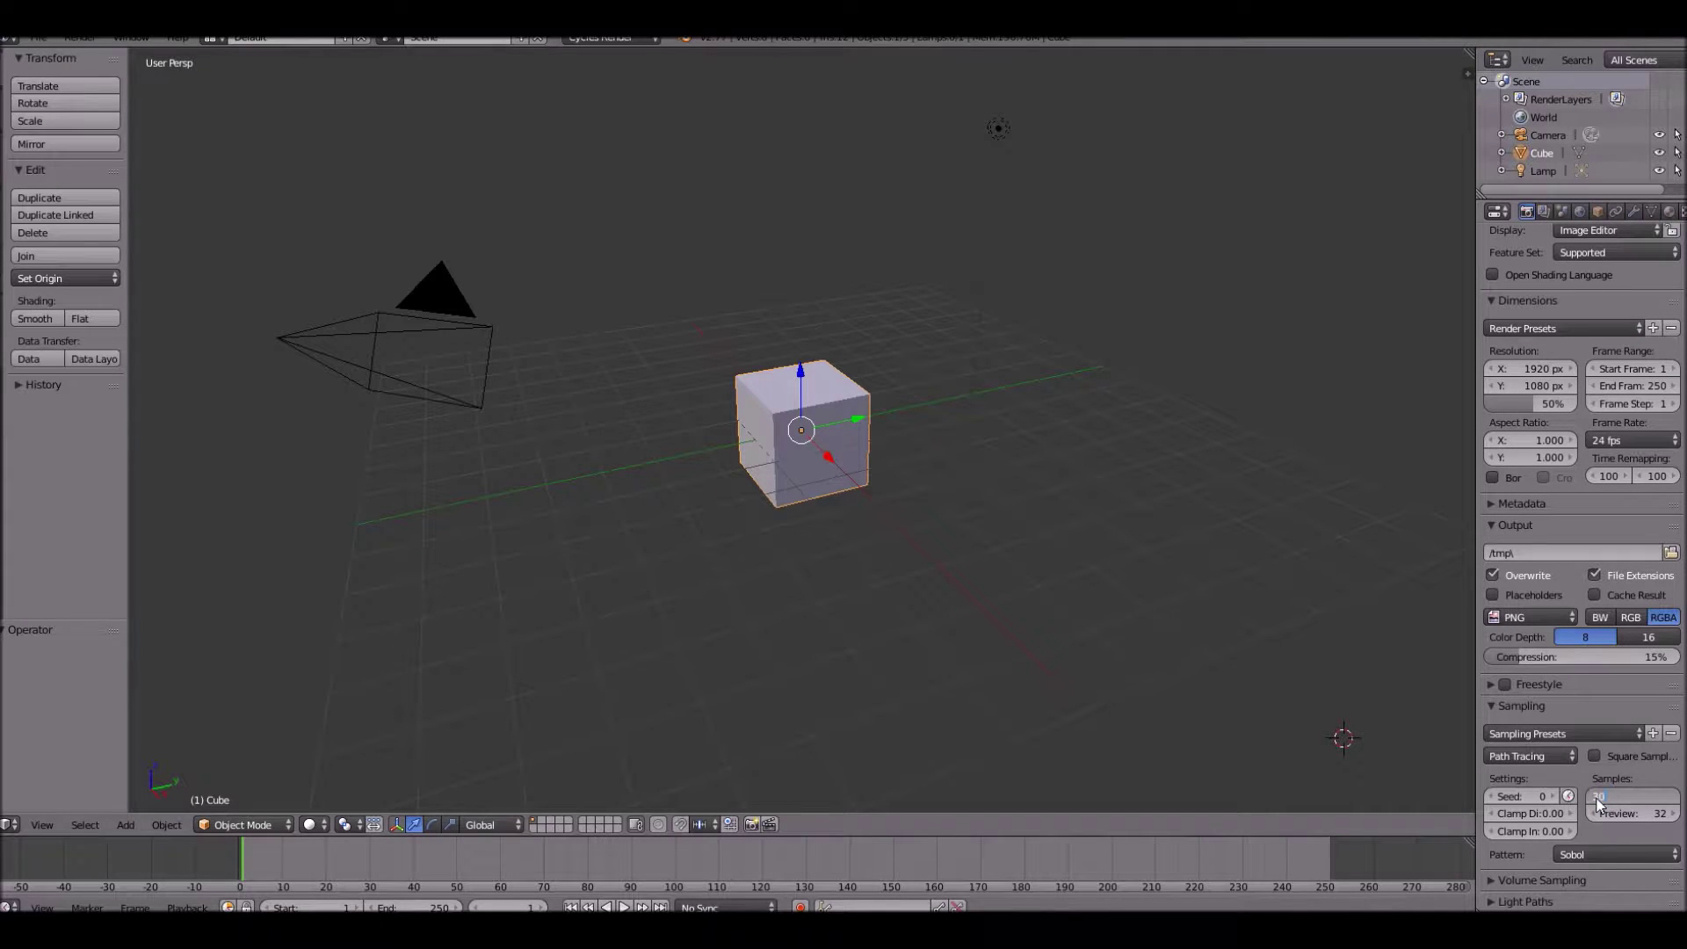
pyautogui.press('Return')
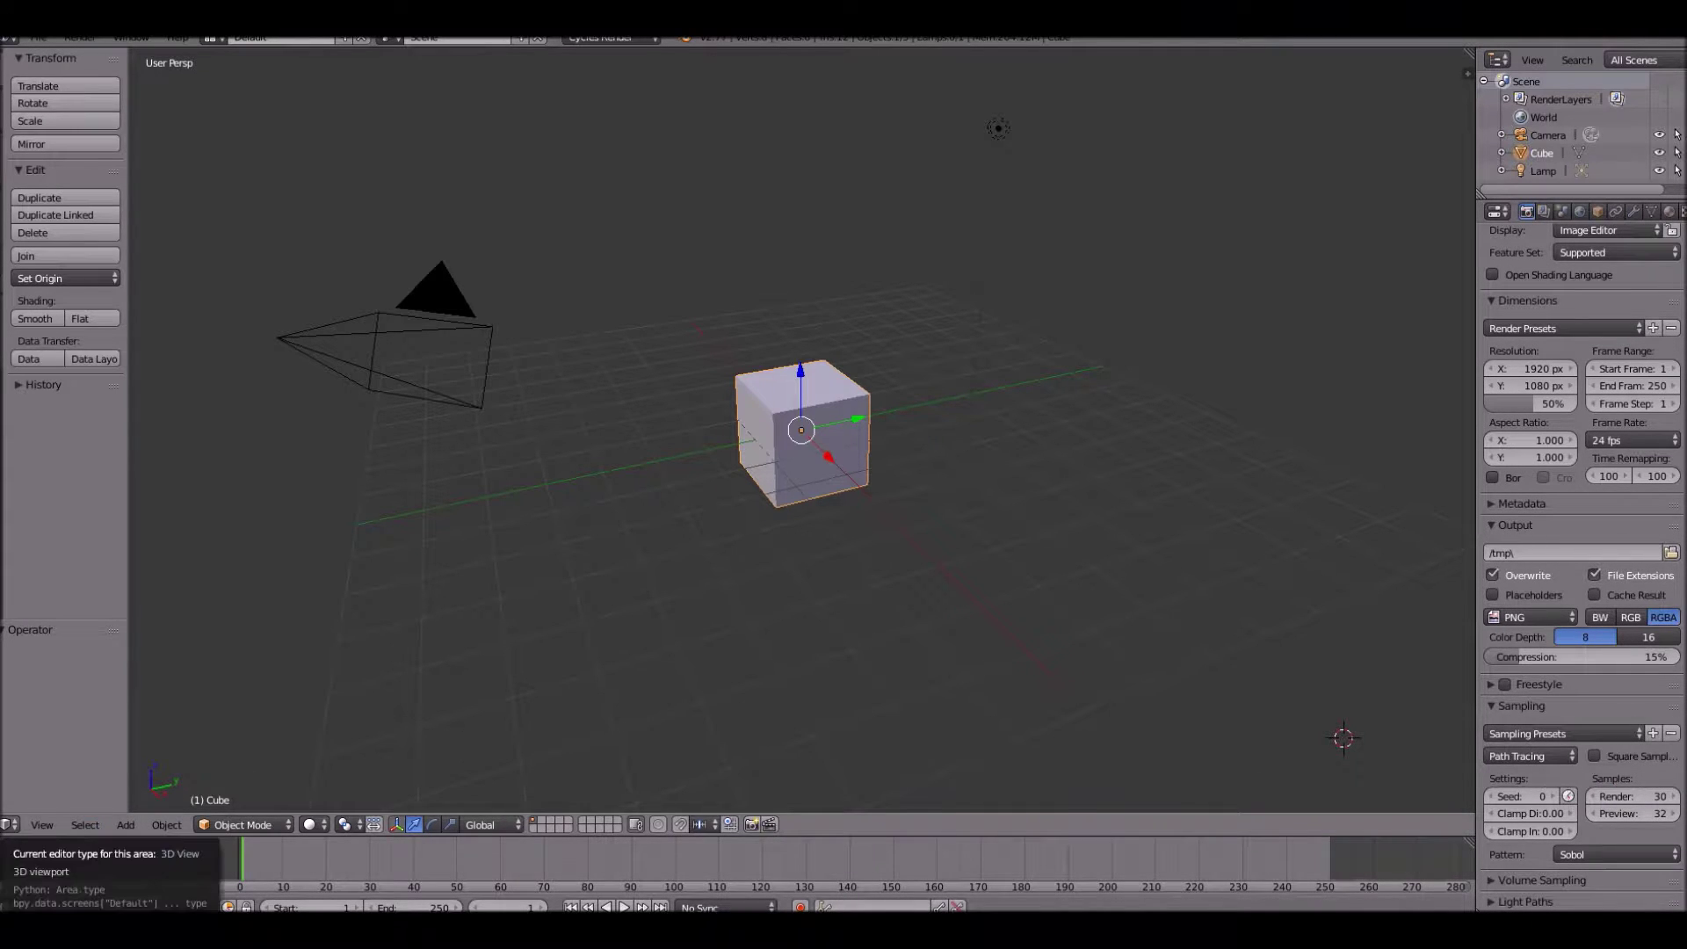
# Split the 3D viewport in two, turn the new area into a Node Editor and narrow its properties region
pyautogui.click(9, 824)
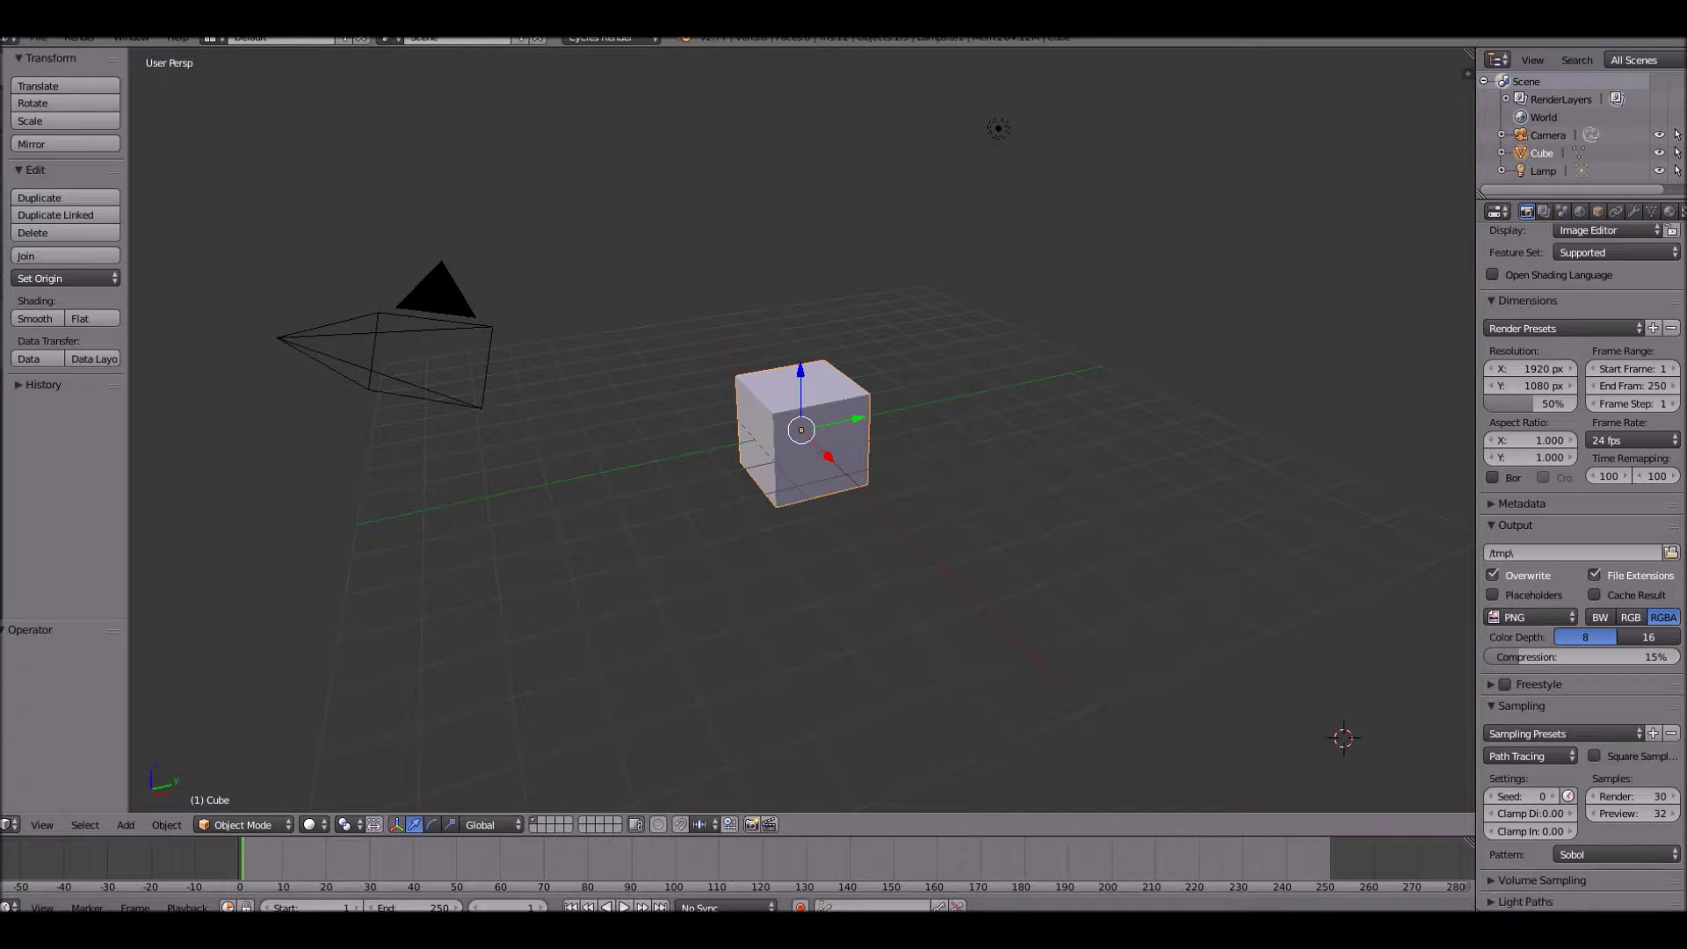
pyautogui.moveTo(2, 836); pyautogui.dragTo(657, 798)
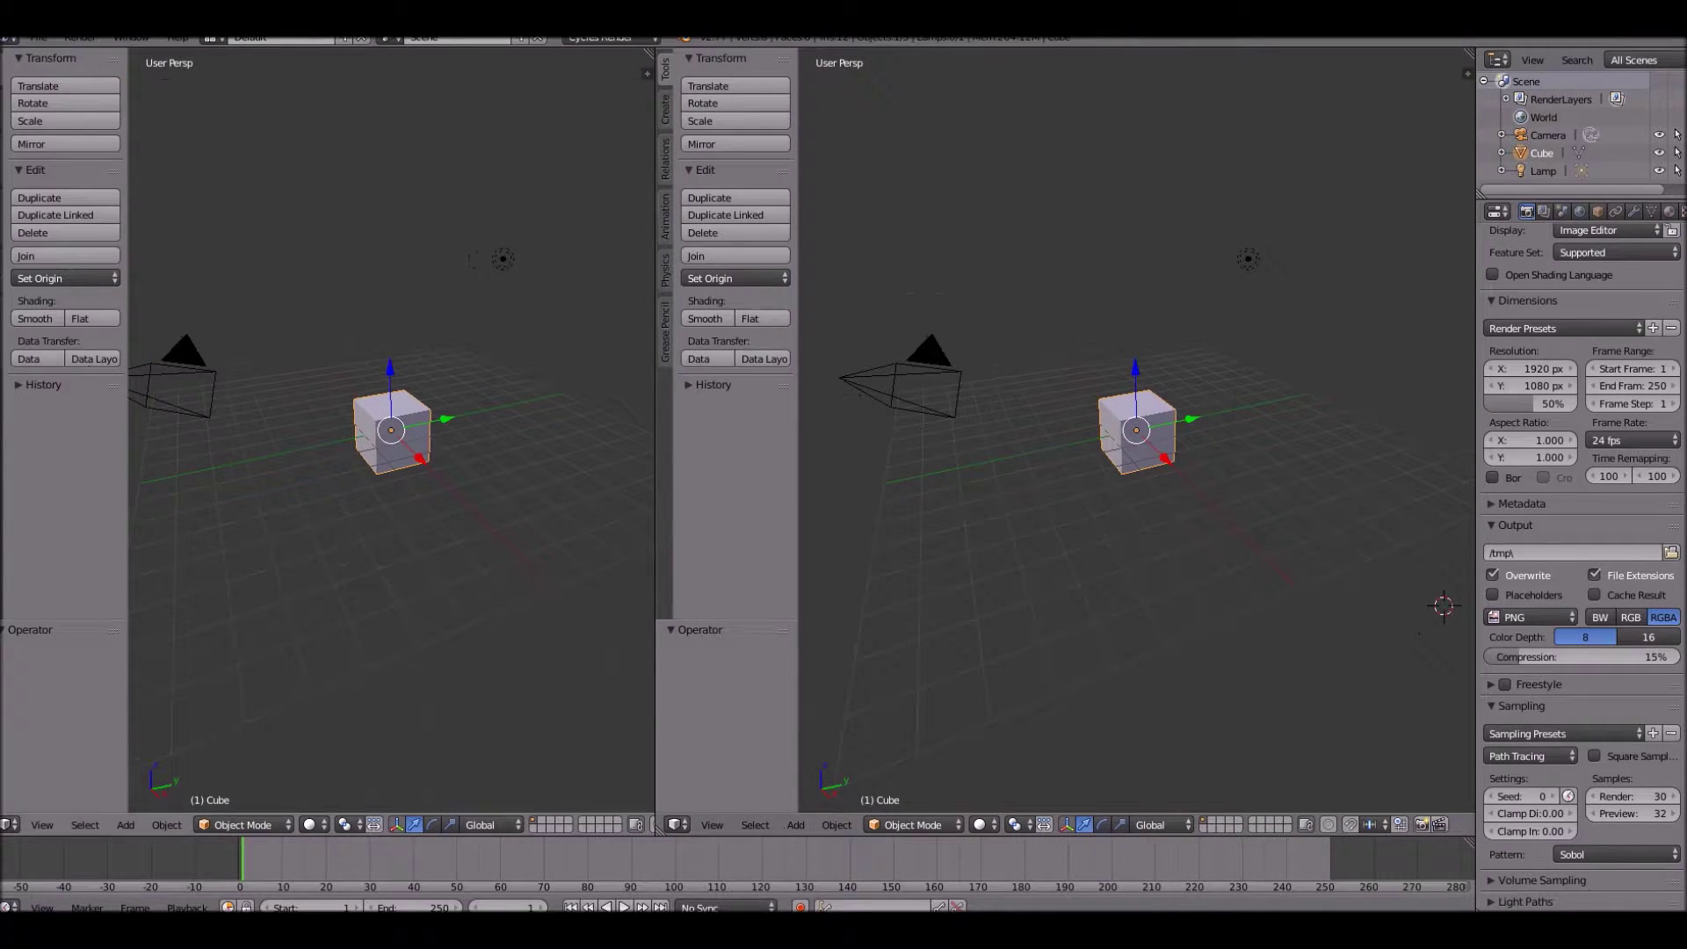
pyautogui.click(11, 824)
pyautogui.click(53, 606)
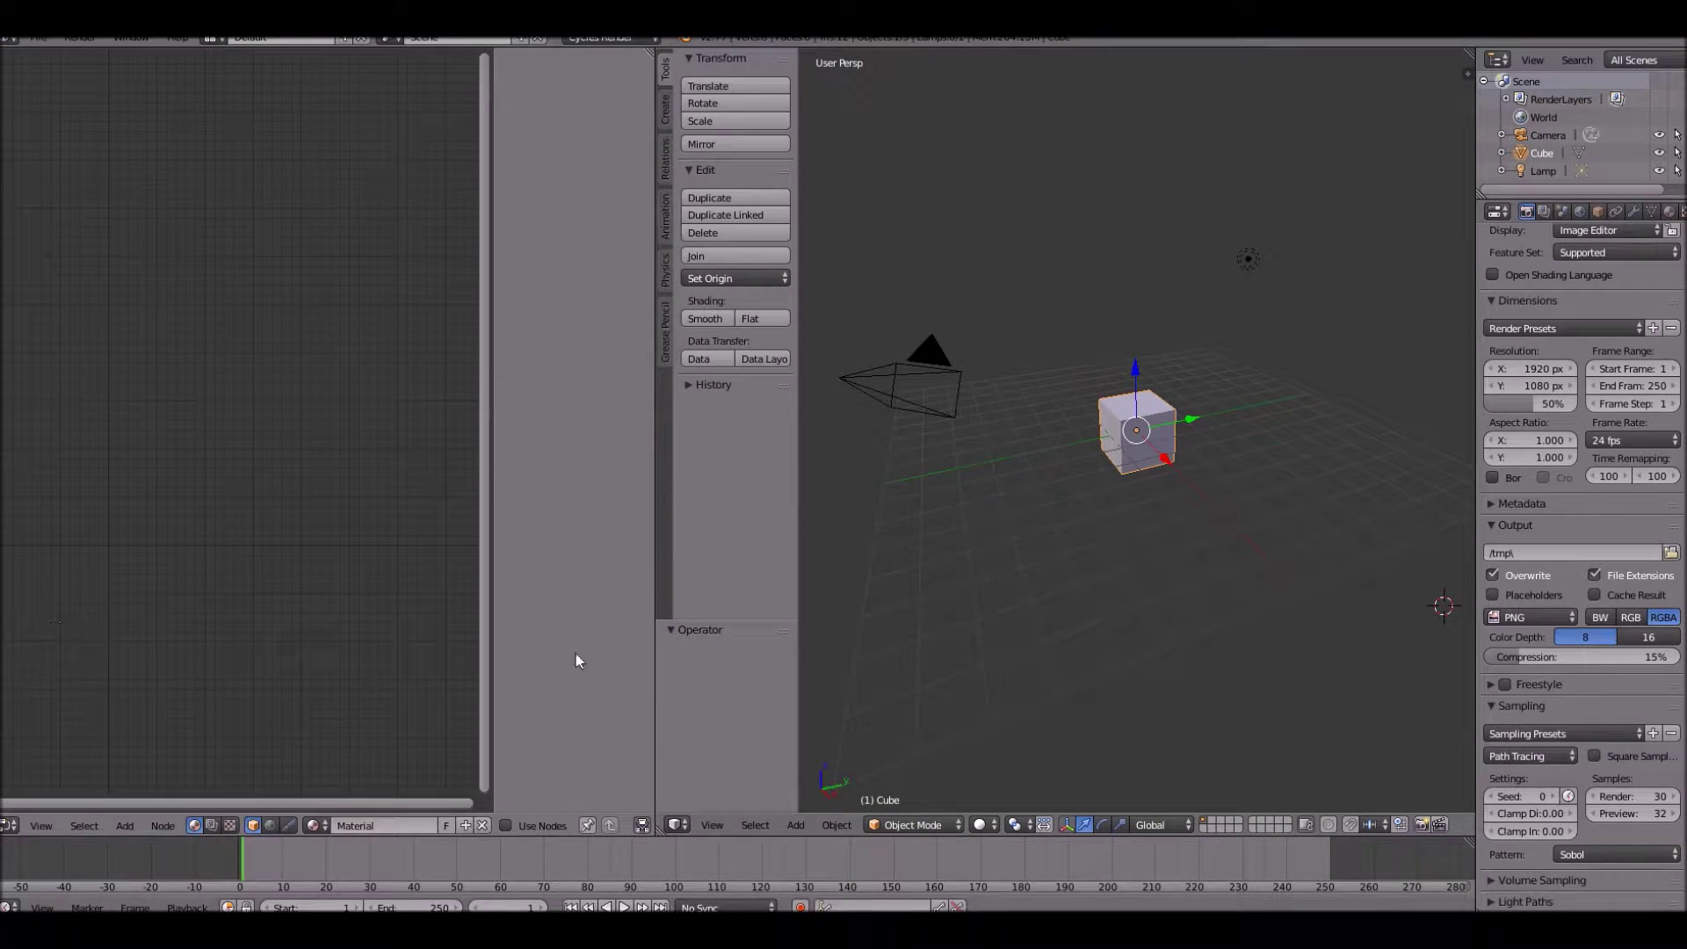
pyautogui.moveTo(492, 681); pyautogui.dragTo(597, 675)
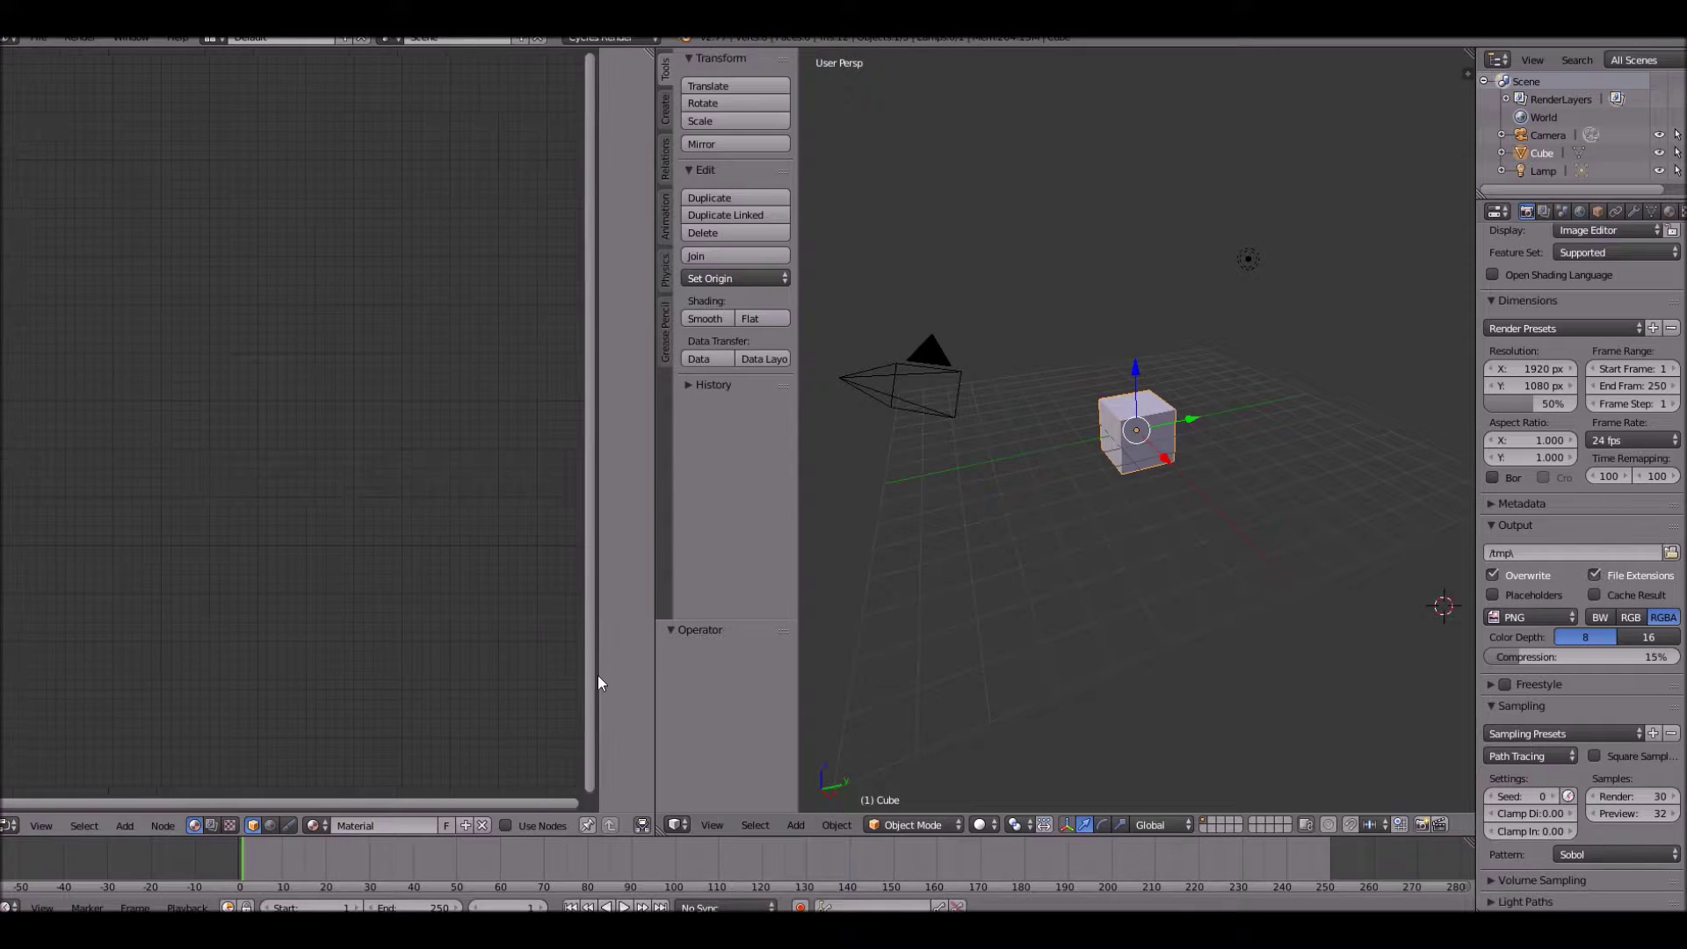
# Enable nodes for the cube's material and for the scene's compositing node tree
pyautogui.click(506, 825)
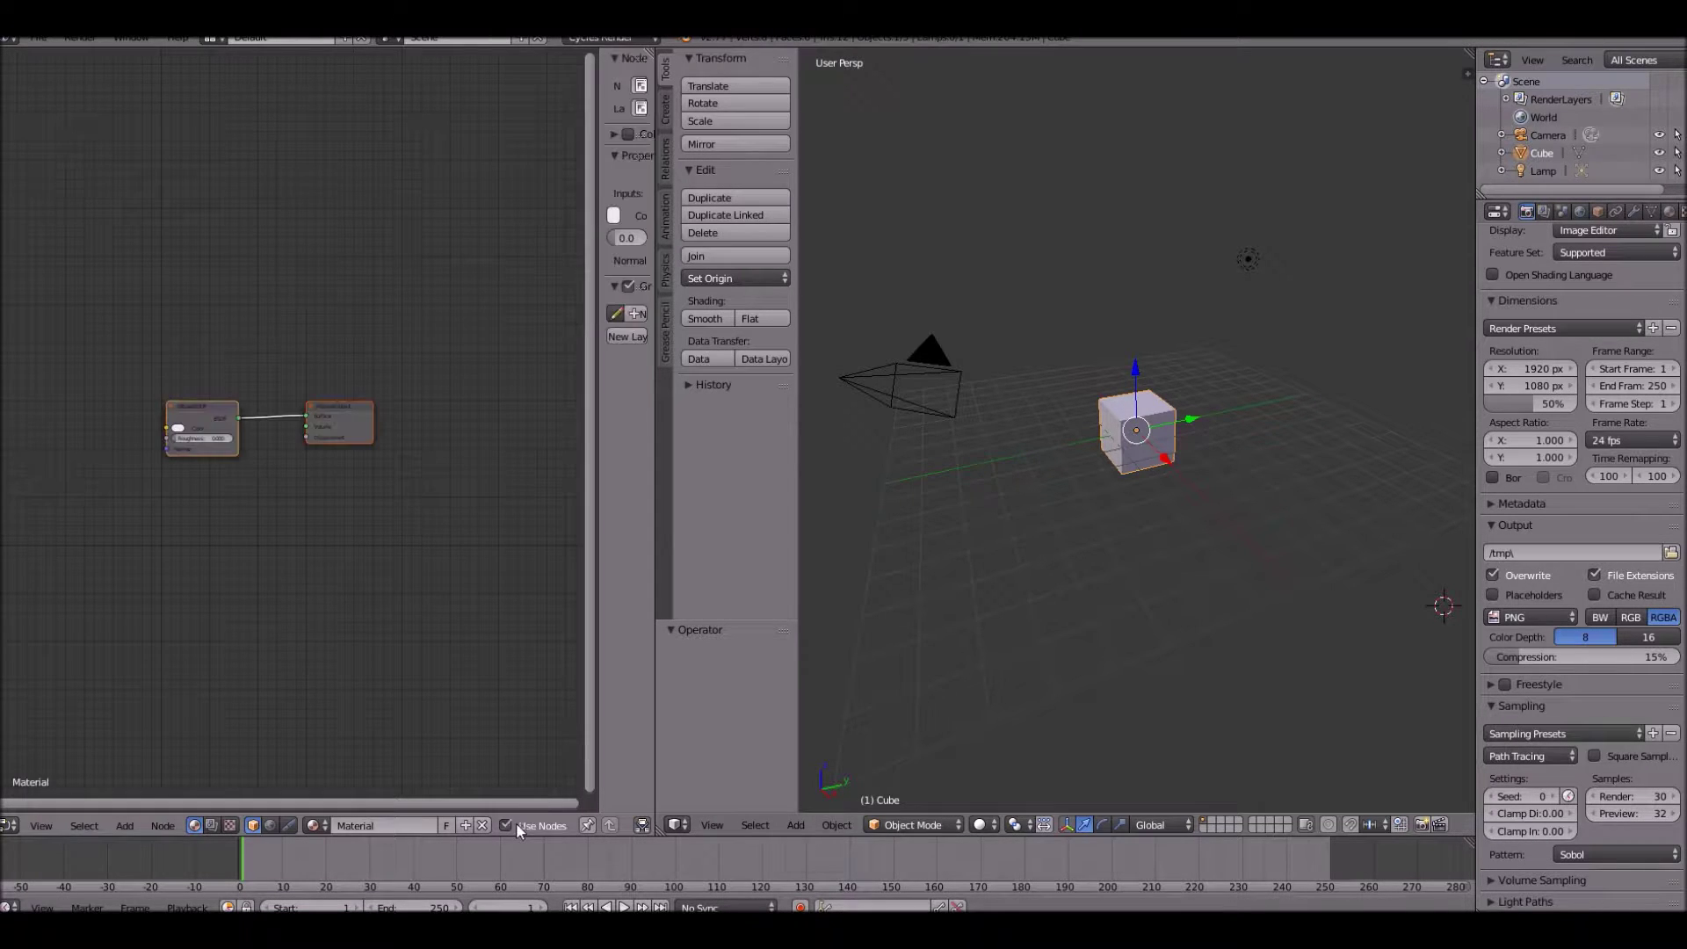
pyautogui.click(211, 825)
pyautogui.click(254, 824)
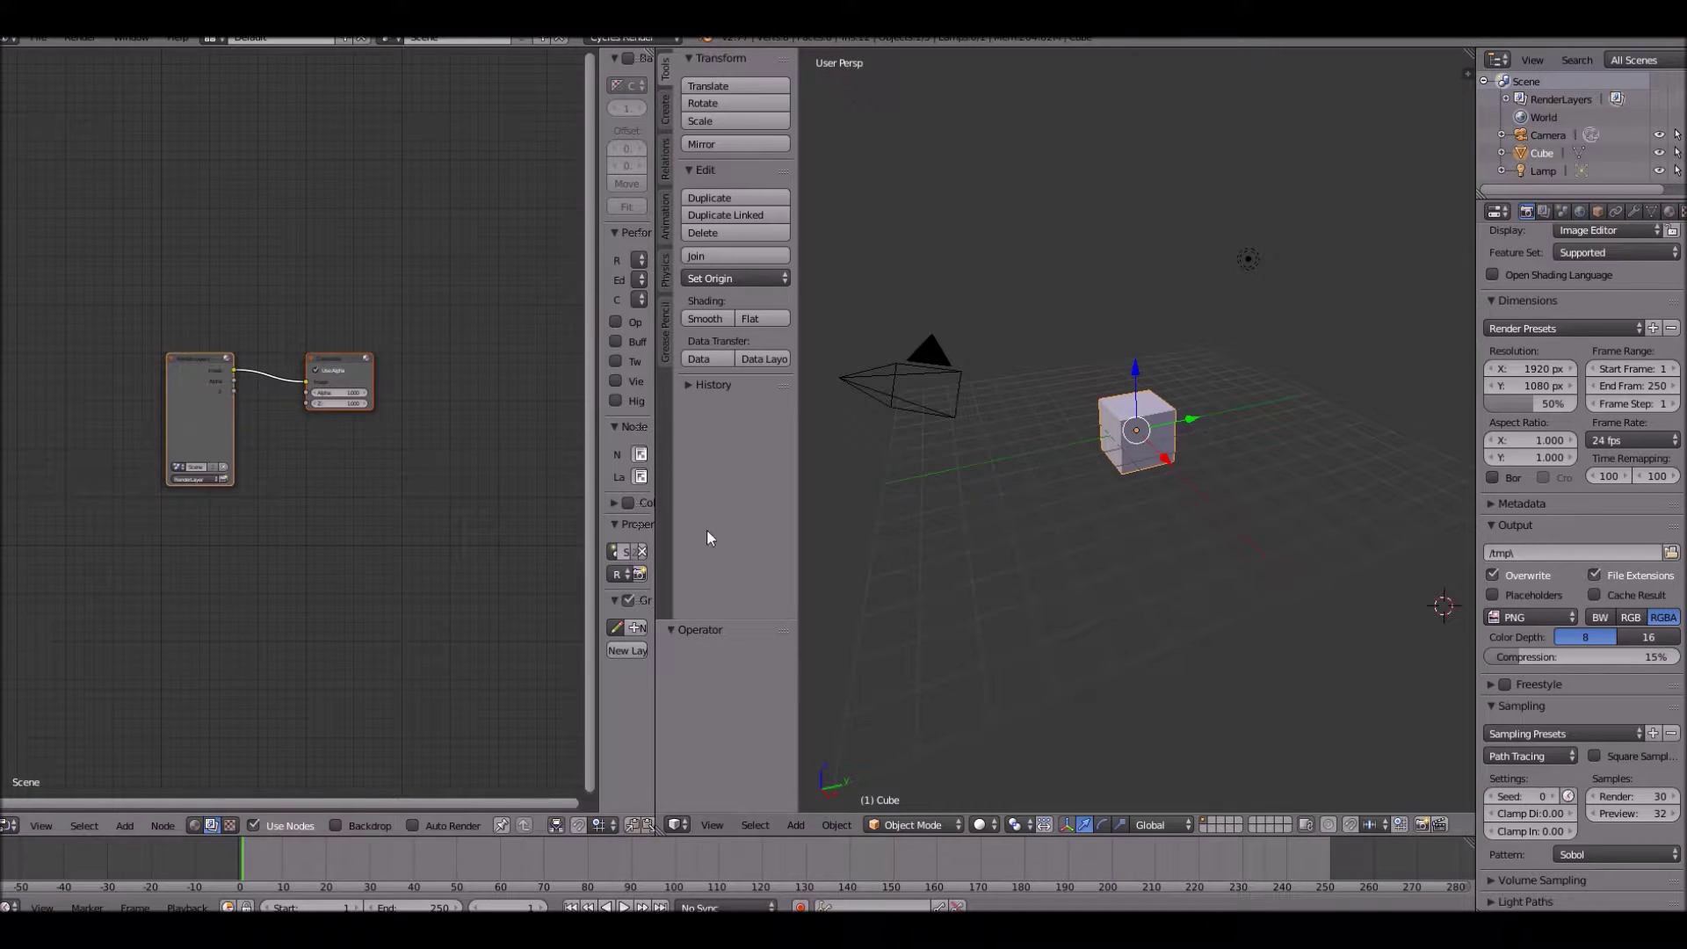
# Delete the Render Layers node from the compositing tree
pyautogui.scroll(4, 276, 452)
pyautogui.click(84, 278)
pyautogui.press('x')
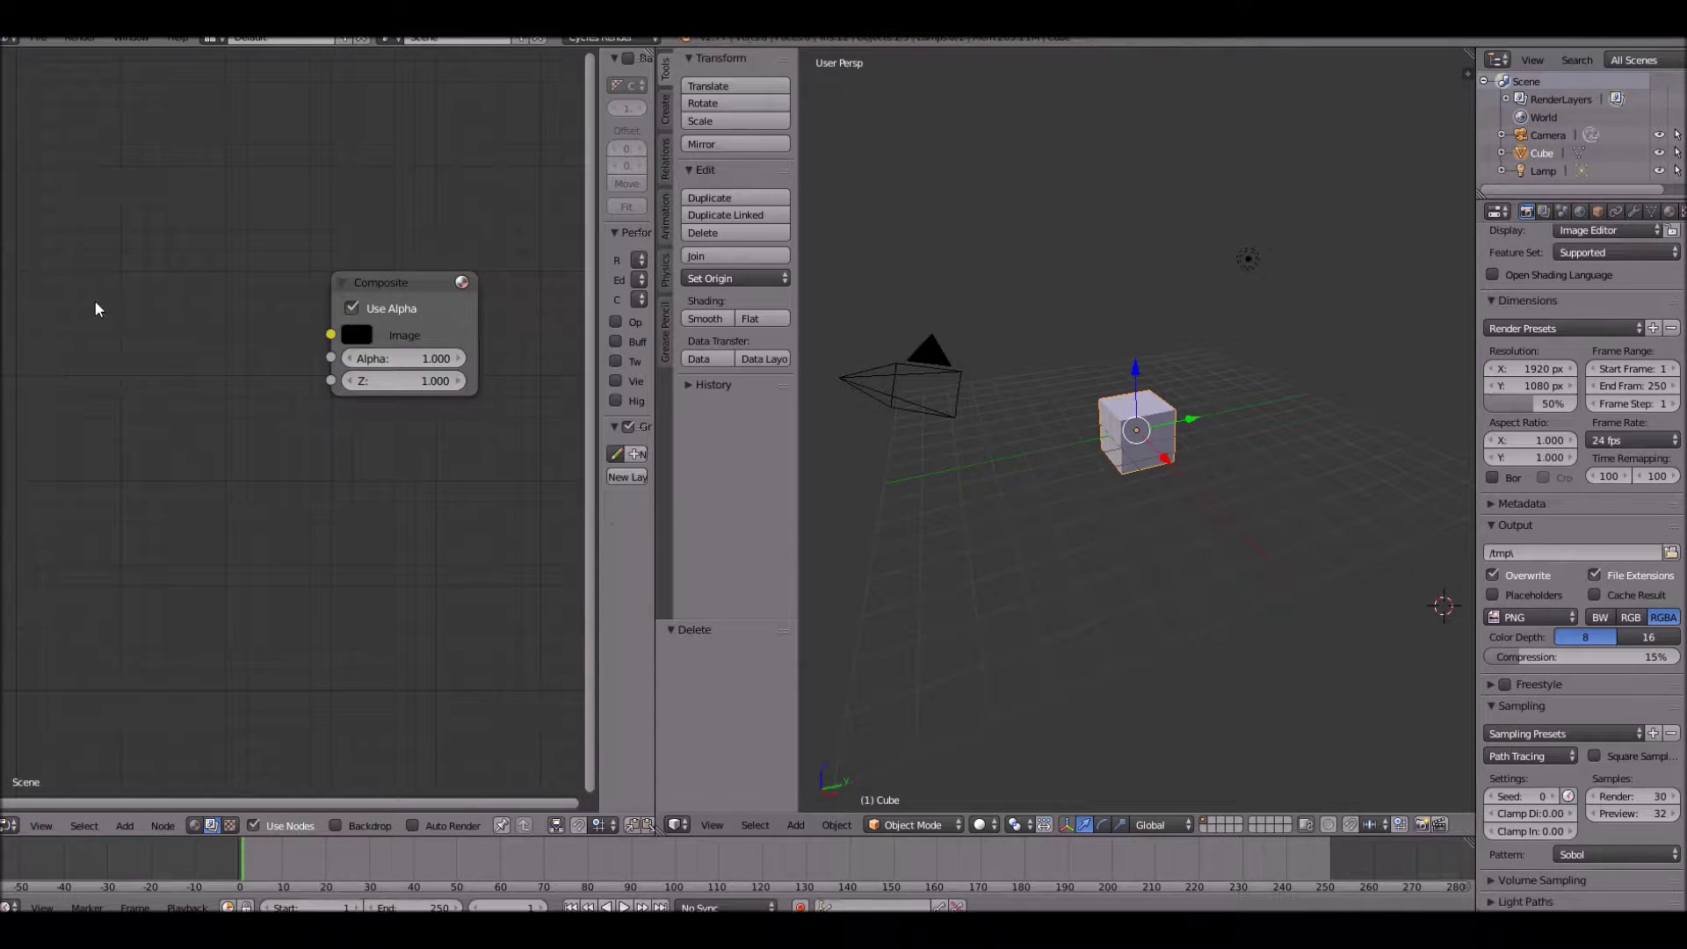
# Add an Image input node to the compositing tree, placed ahead of the Composite node
pyautogui.moveTo(94, 310); pyautogui.dragTo(327, 362, button='middle')
pyautogui.scroll(-6, 320, 415)
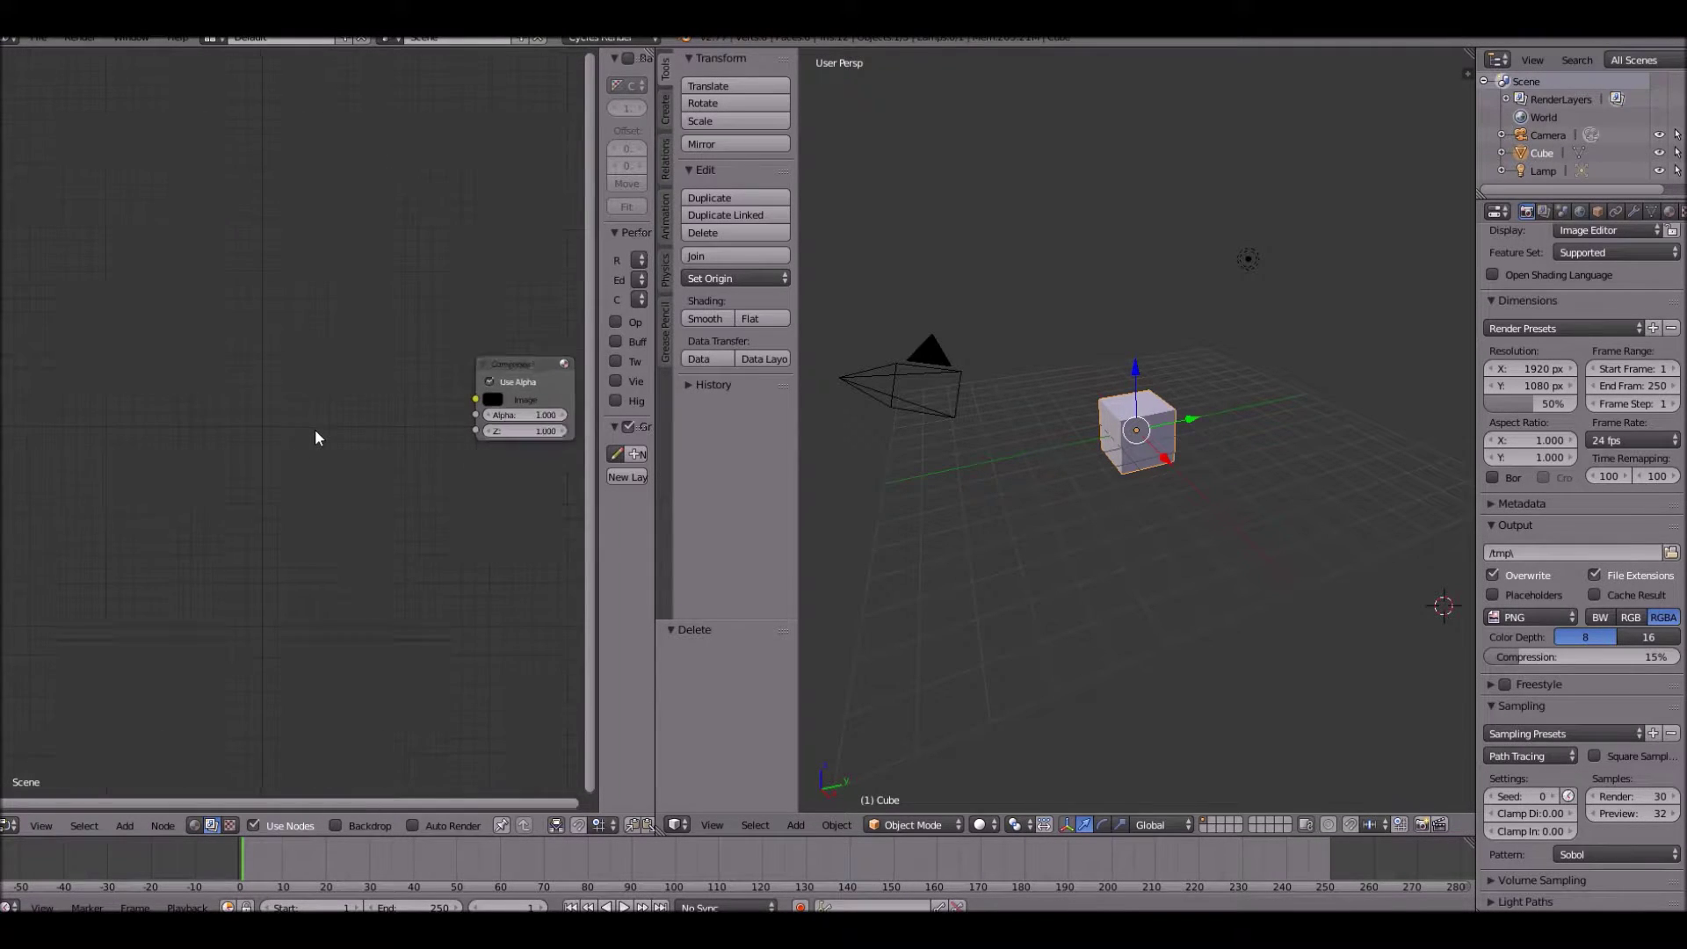
pyautogui.hotkey('shift', 'a')
pyautogui.click(171, 388)
pyautogui.write('image')
pyautogui.press('Return')
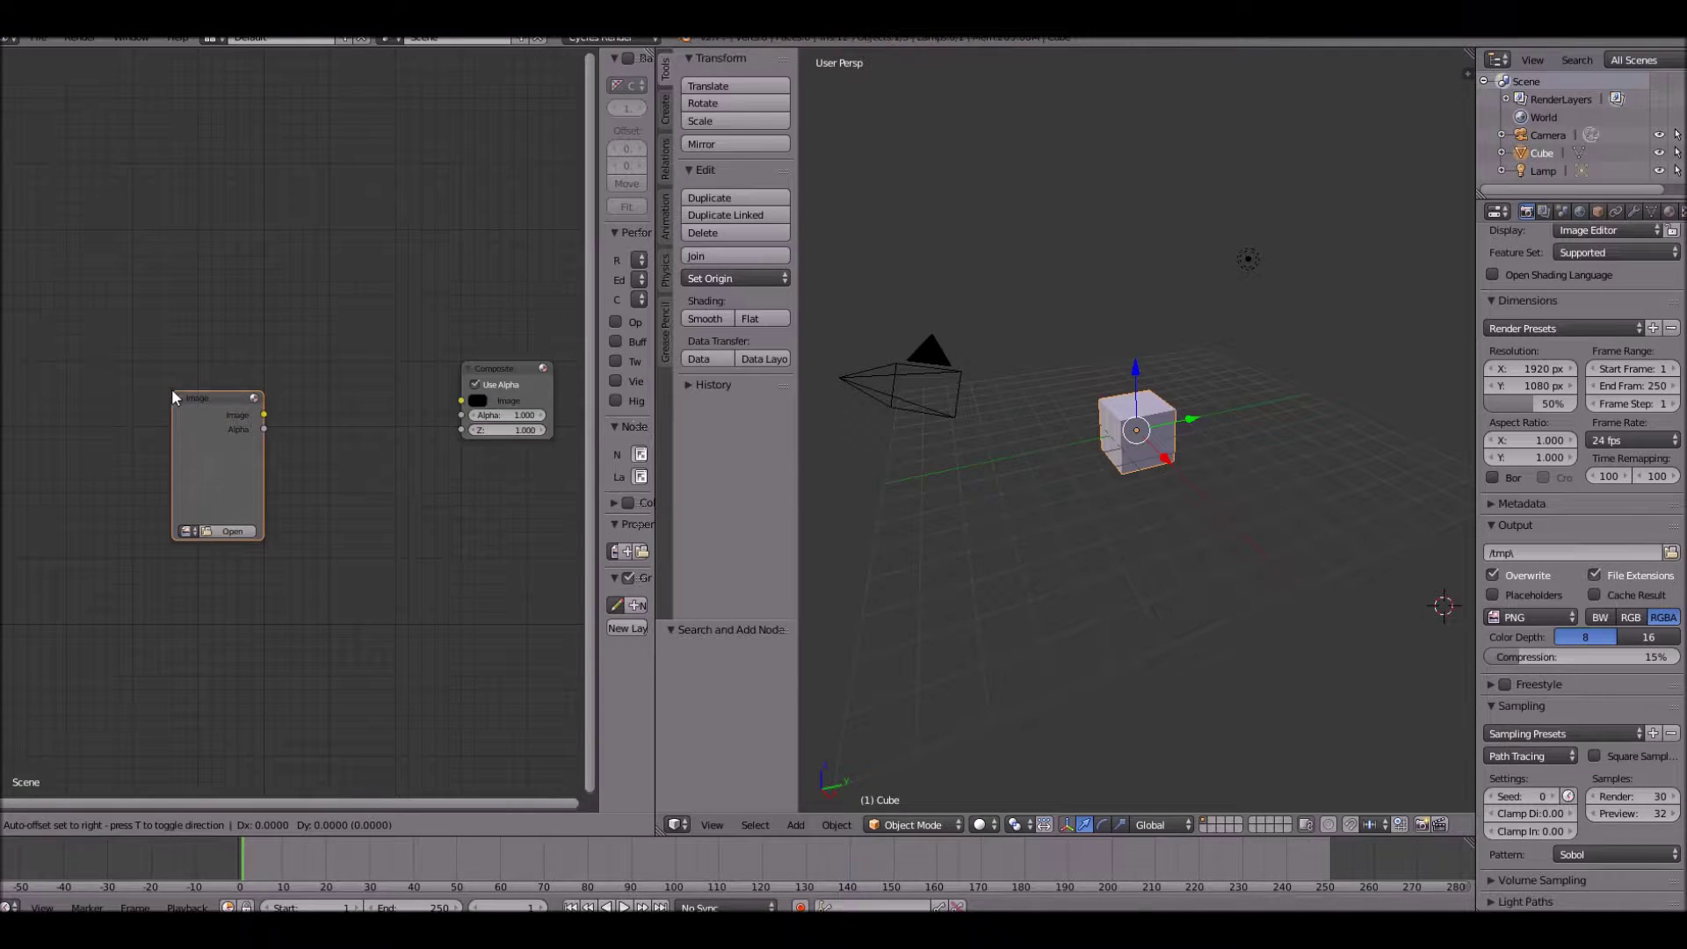
pyautogui.click(182, 399)
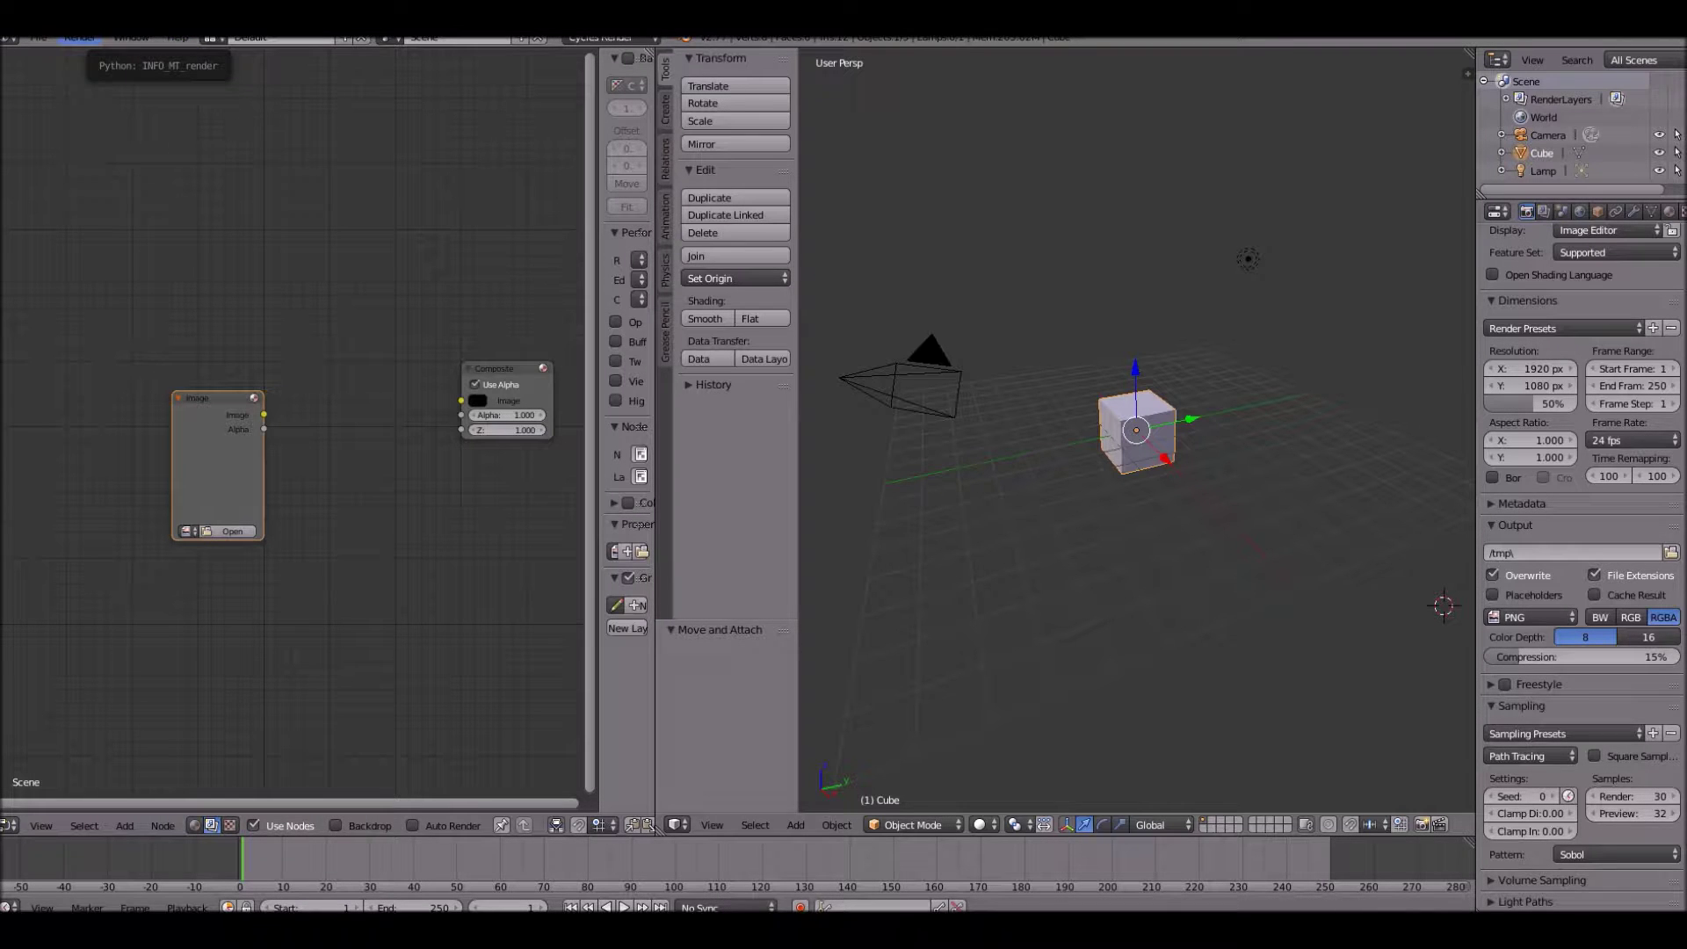
# Load the car interior green-screen picture into the Image node and inspect its preview
pyautogui.click(225, 530)
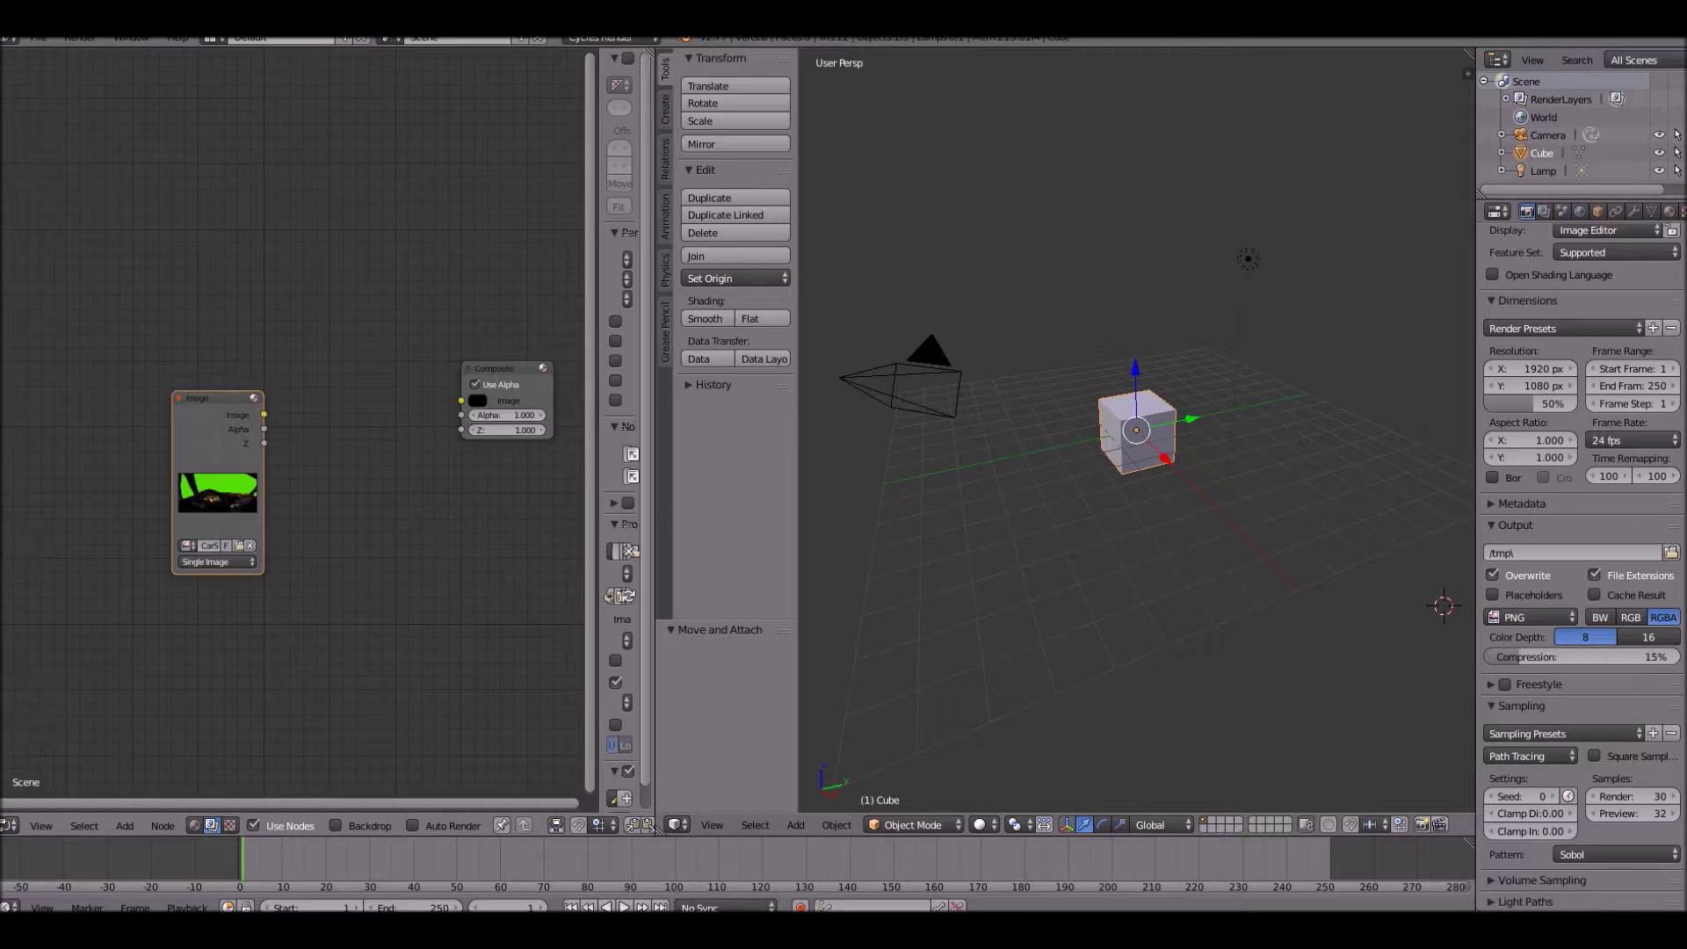
pyautogui.scroll(4, 187, 644)
pyautogui.moveTo(156, 561); pyautogui.dragTo(298, 445, button='middle')
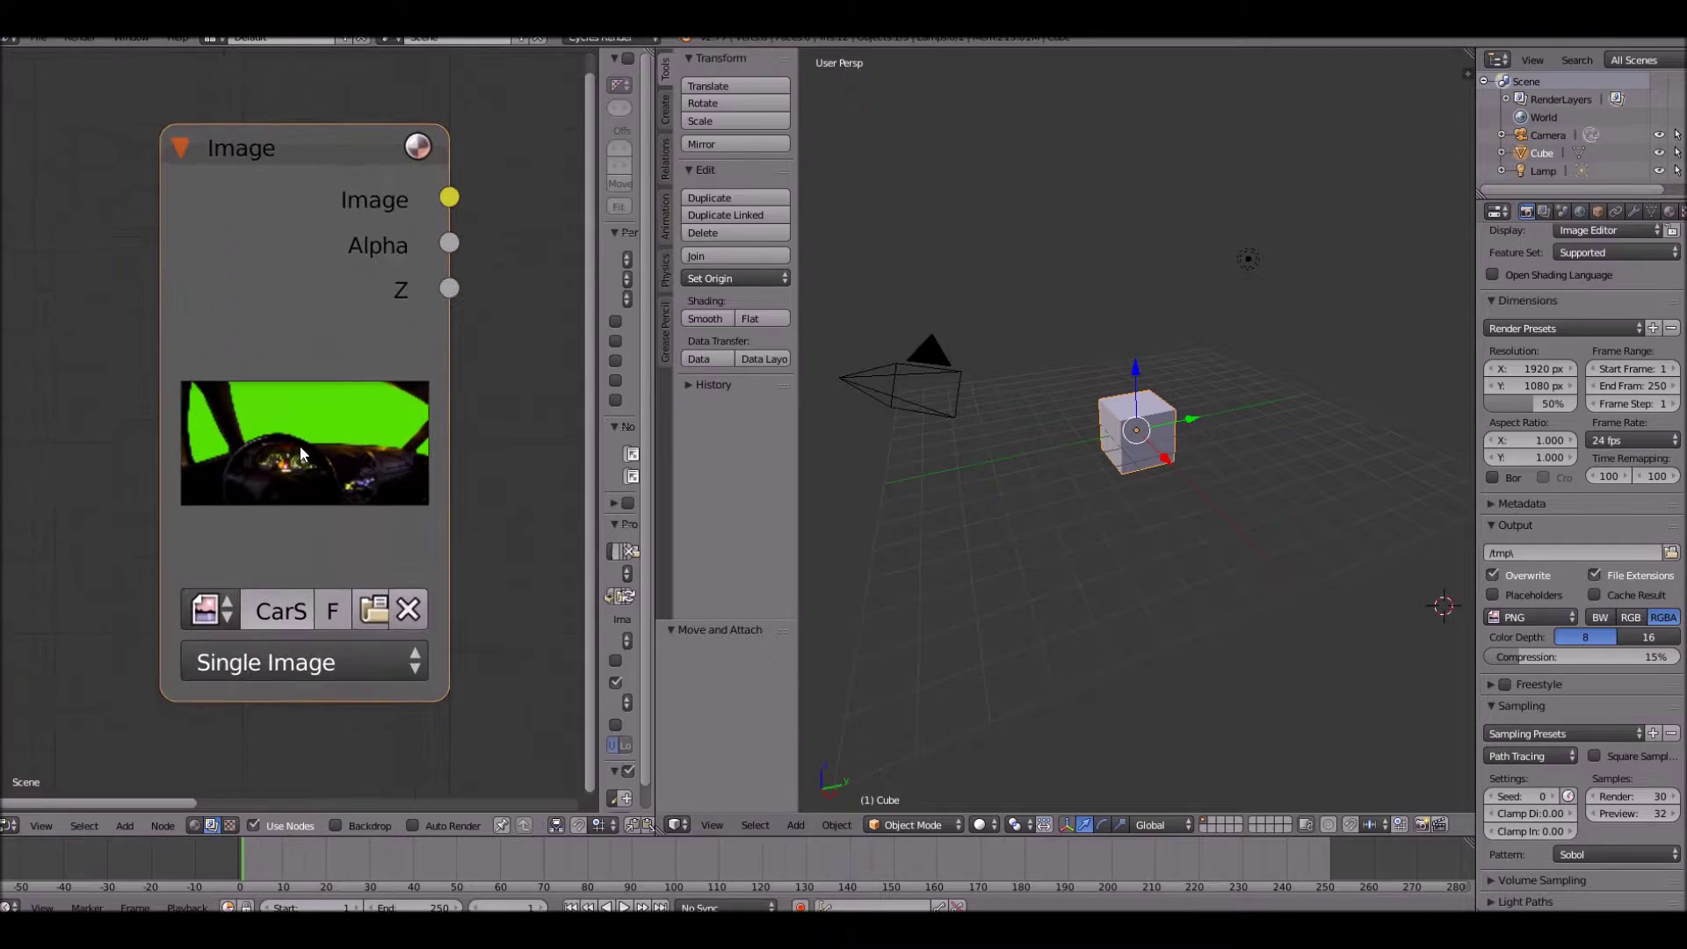
pyautogui.scroll(1, 281, 426)
pyautogui.scroll(-6, 525, 415)
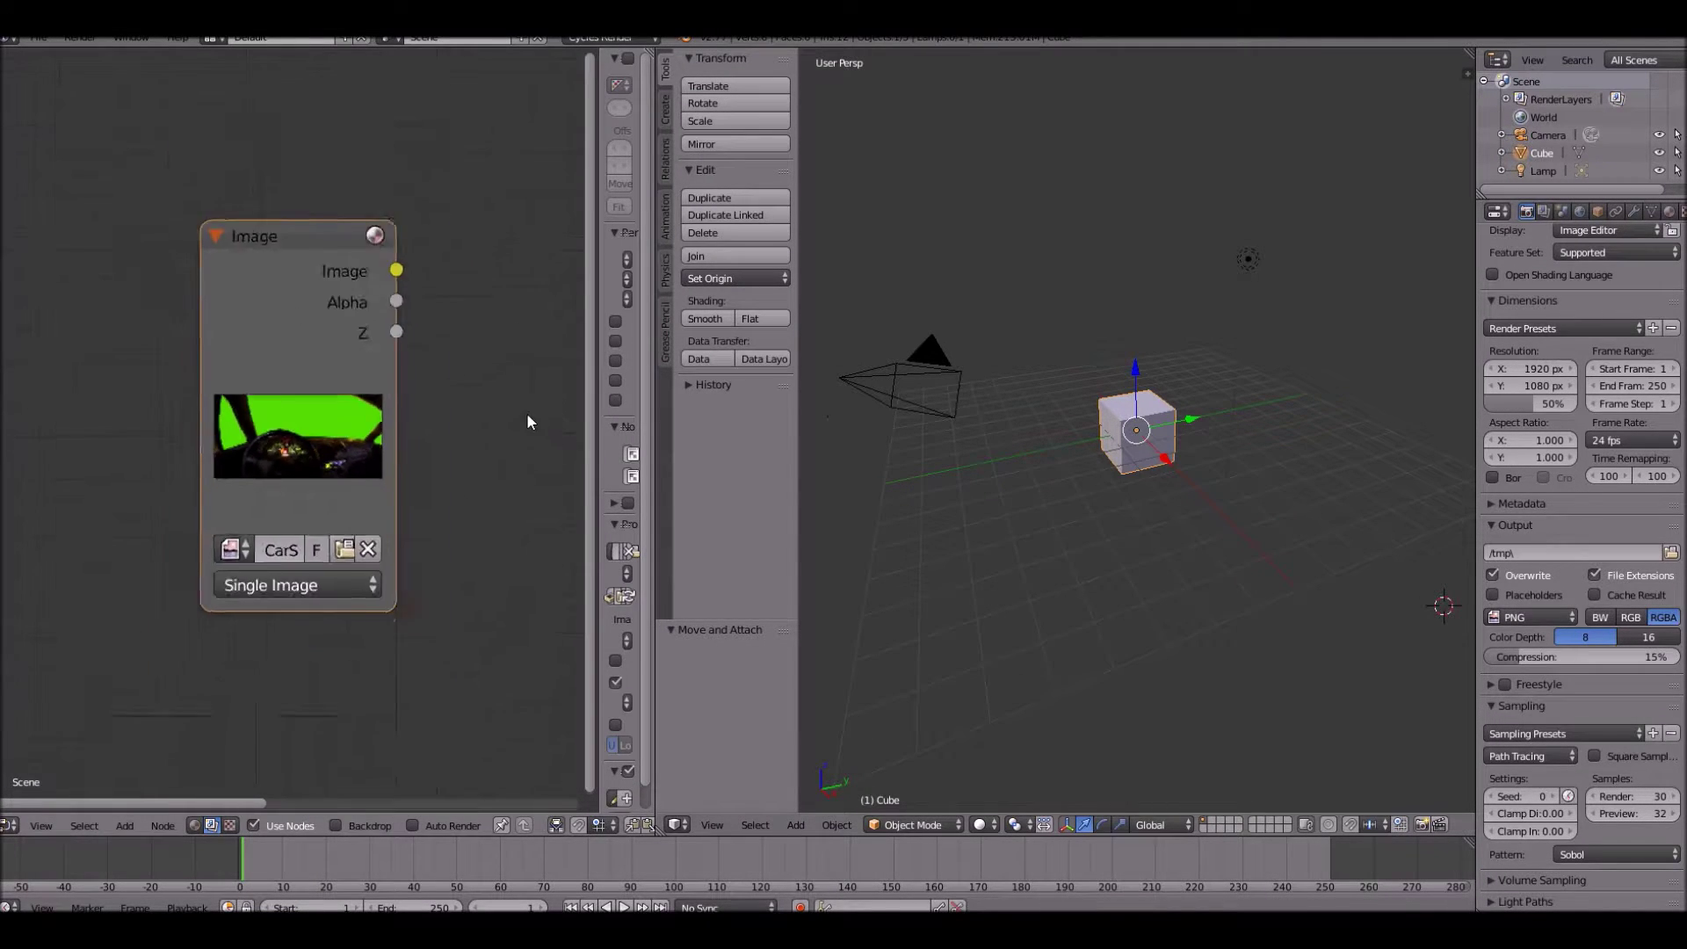
pyautogui.scroll(7, 486, 420)
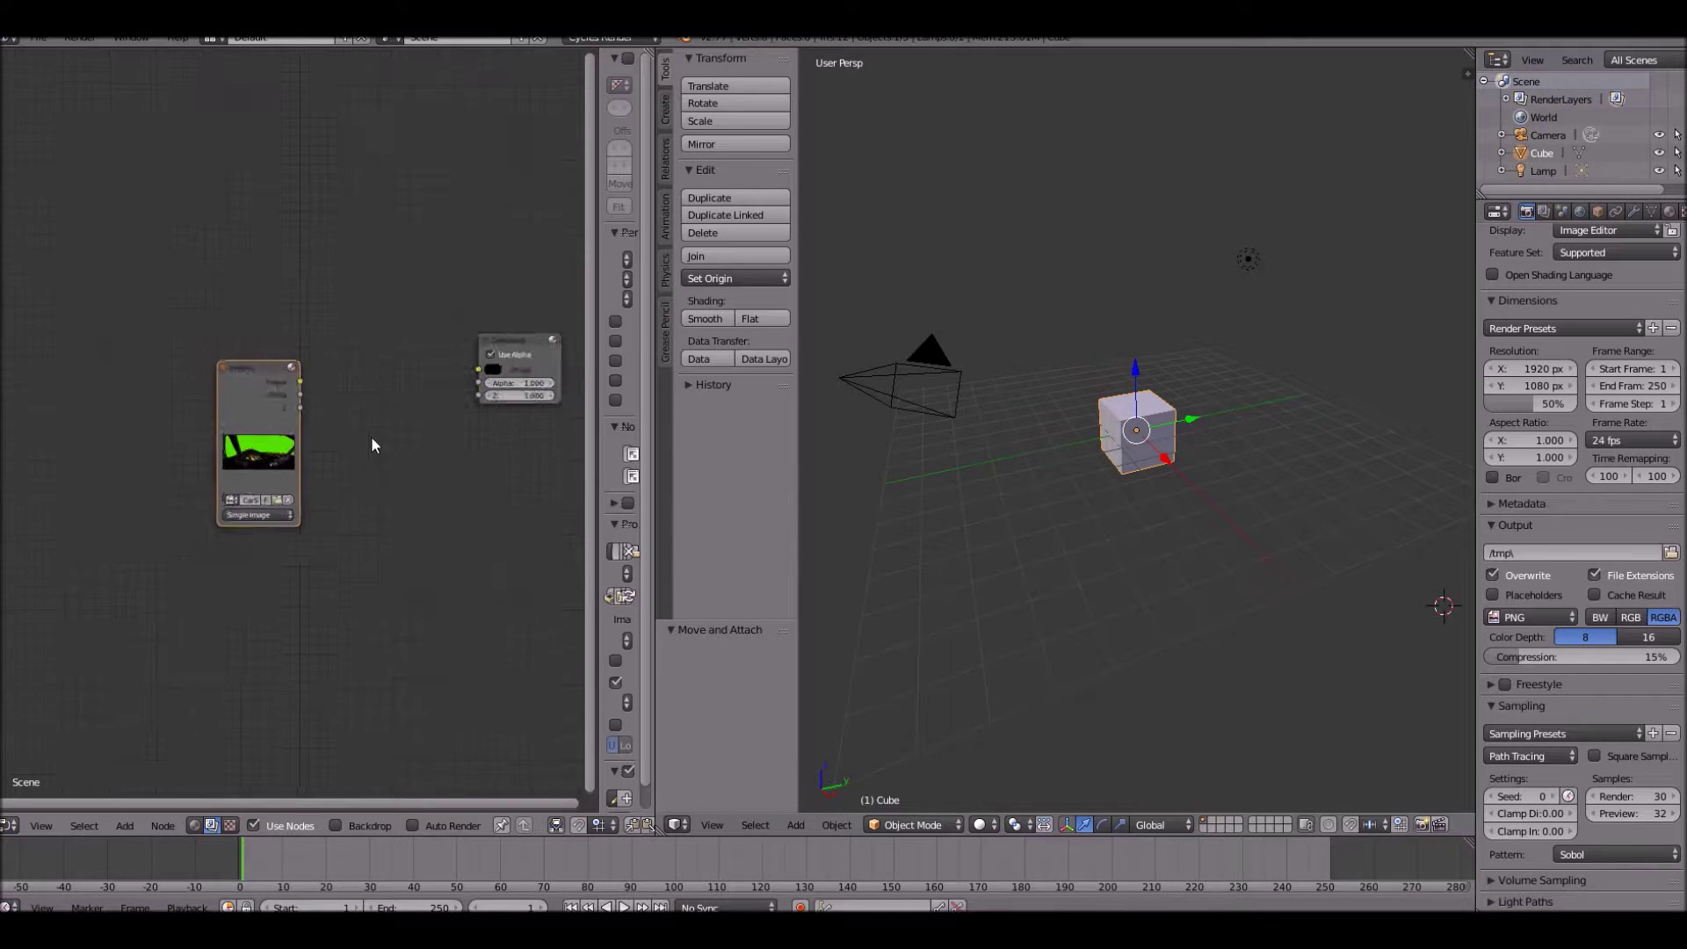
# Reposition the Image and Composite nodes, leaving a gap between them for another node
pyautogui.moveTo(219, 386); pyautogui.dragTo(195, 346)
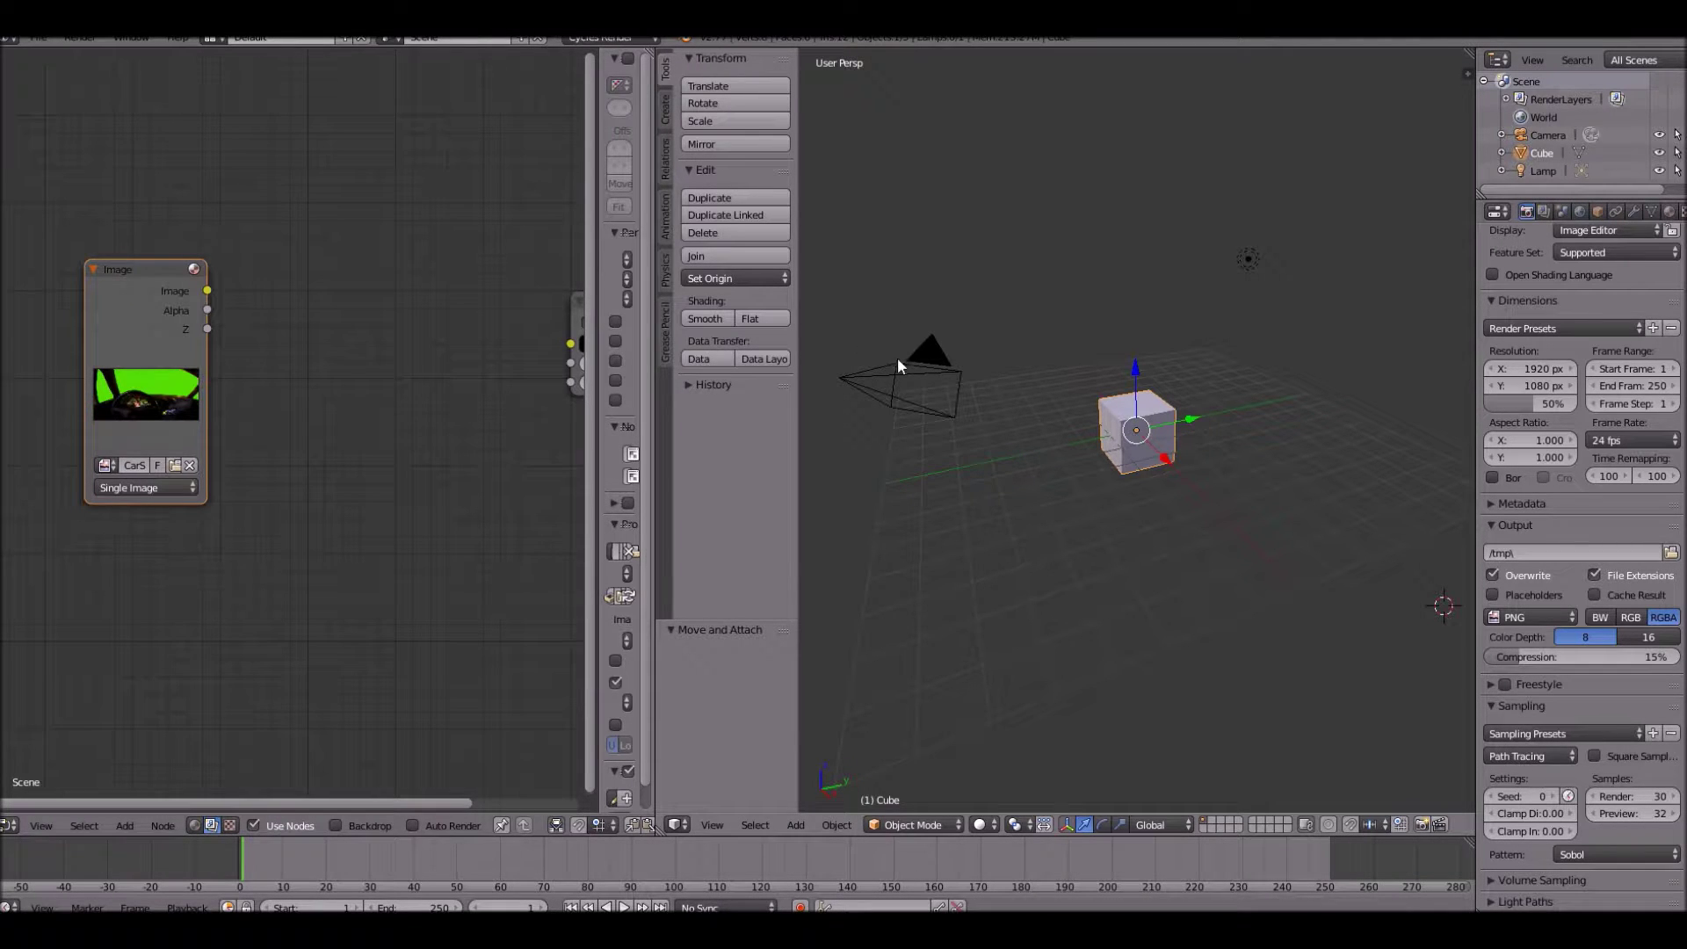
pyautogui.scroll(5, 368, 463)
pyautogui.moveTo(341, 501); pyautogui.dragTo(249, 613, button='middle')
pyautogui.scroll(-4, 262, 545)
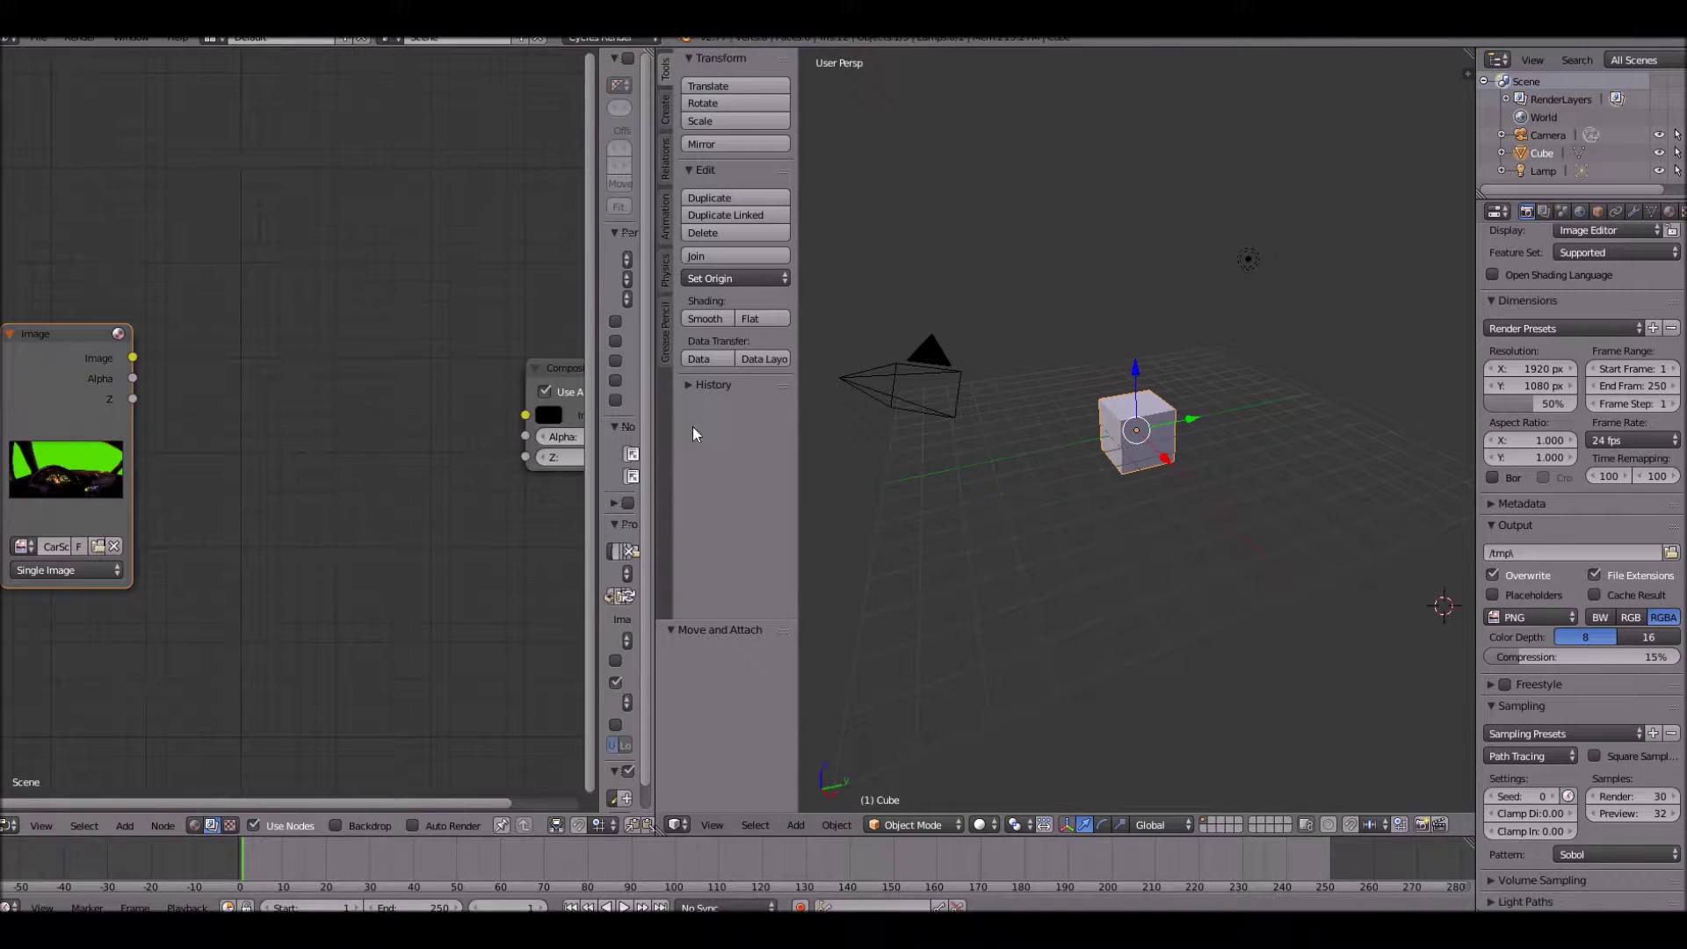
pyautogui.moveTo(546, 364); pyautogui.dragTo(420, 376)
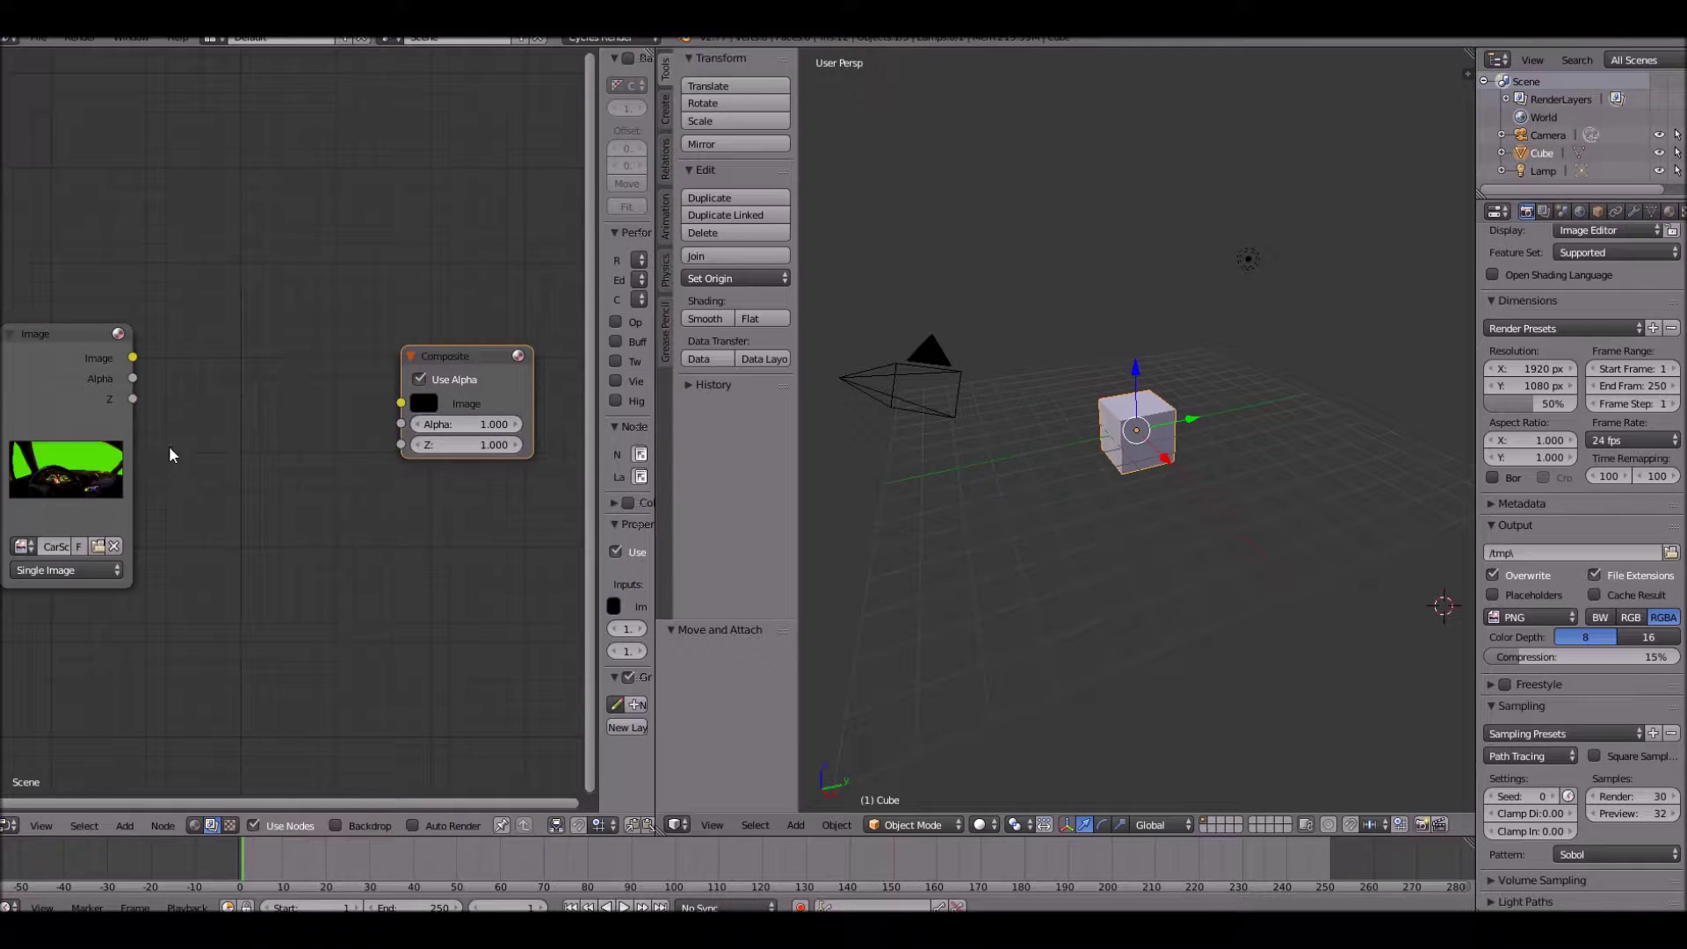
pyautogui.press('a')
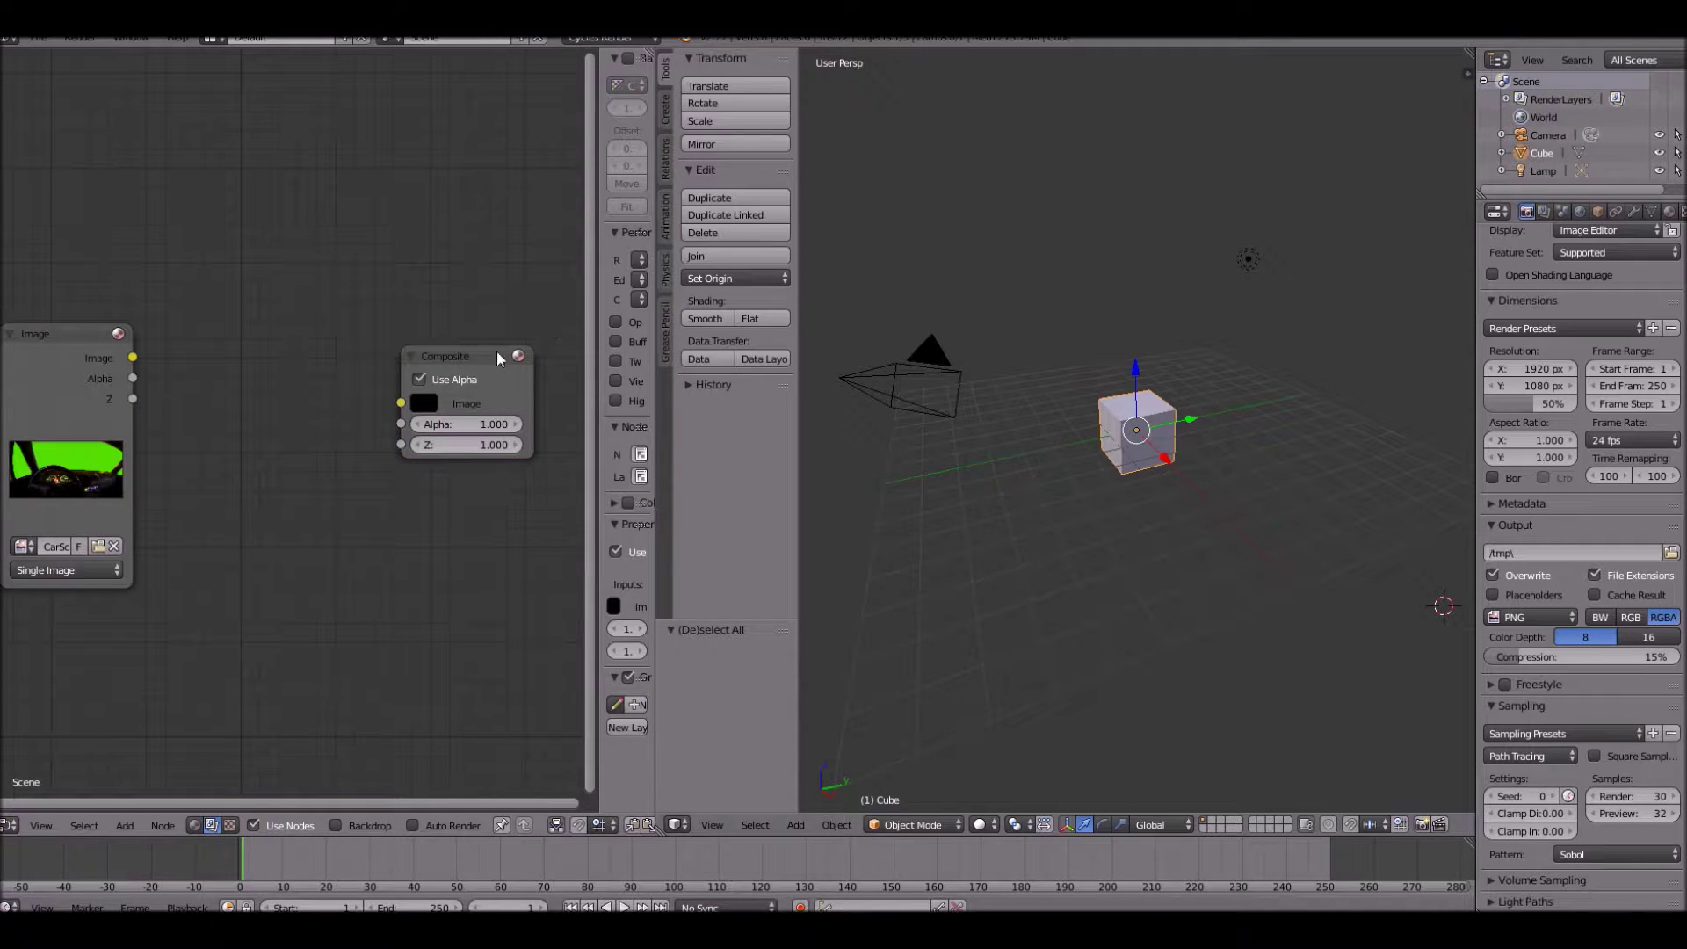
pyautogui.moveTo(477, 360); pyautogui.dragTo(526, 358)
pyautogui.hotkey('shift', 'a')
pyautogui.click(332, 350)
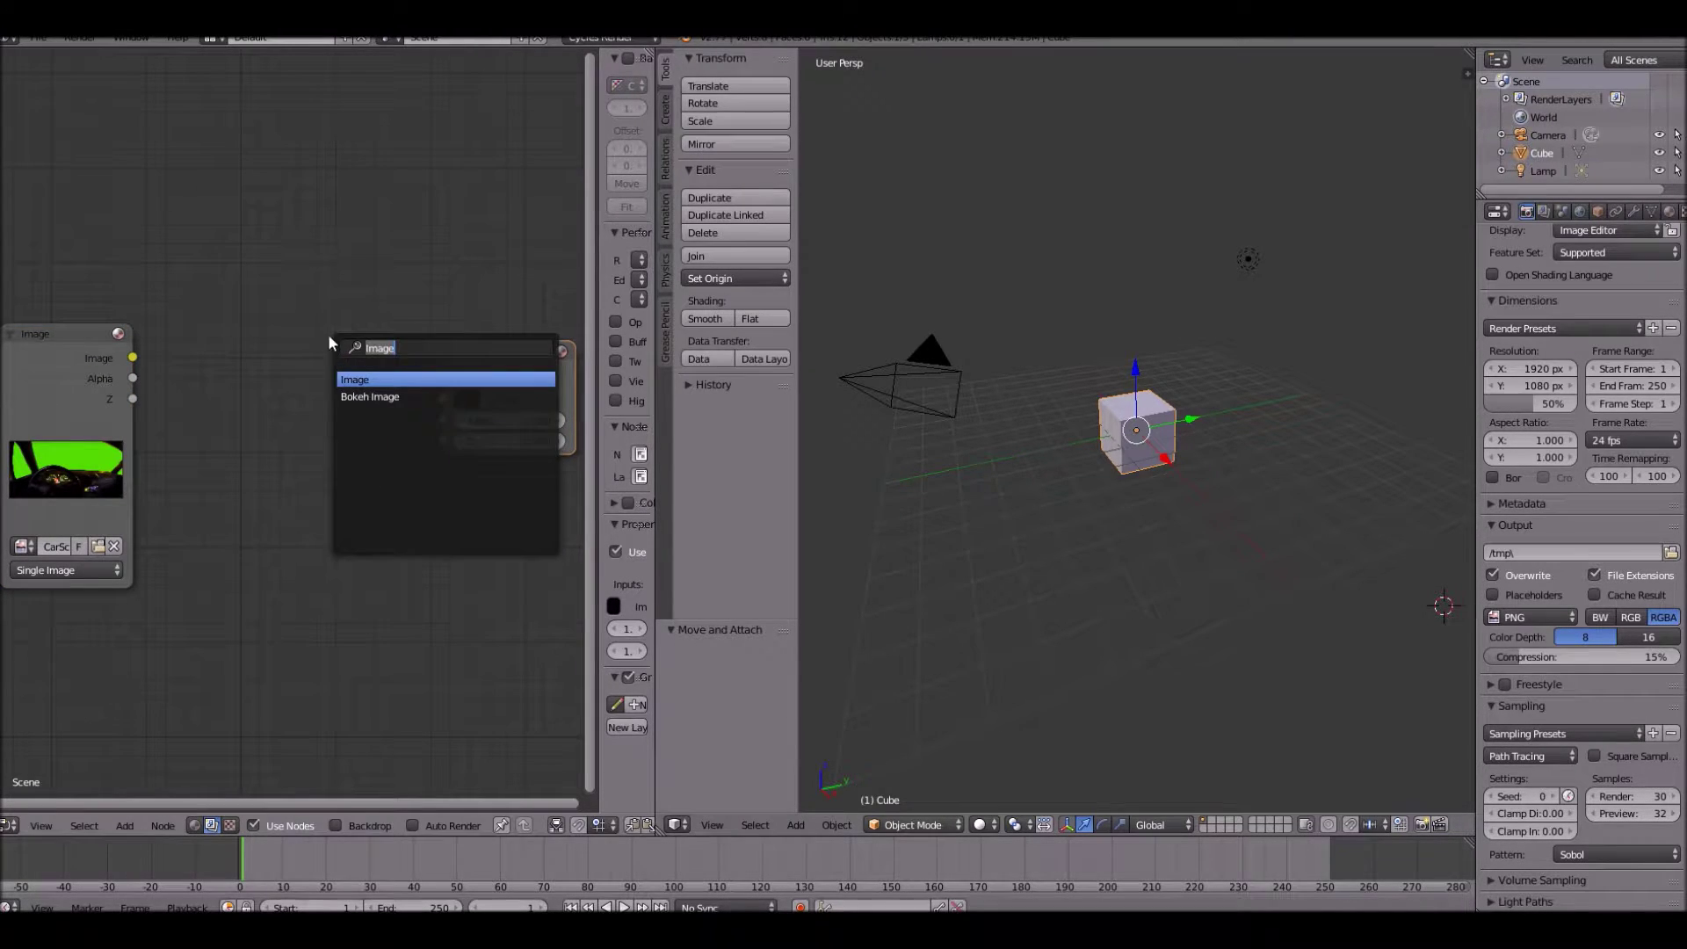
pyautogui.scroll(-1, 312, 346)
pyautogui.scroll(1, 311, 347)
pyautogui.press('Escape')
# Add a Keying node between the Image and Composite nodes and link the Image node's image output to its image input
pyautogui.hotkey('shift', 'a')
pyautogui.click(309, 345)
pyautogui.write('key')
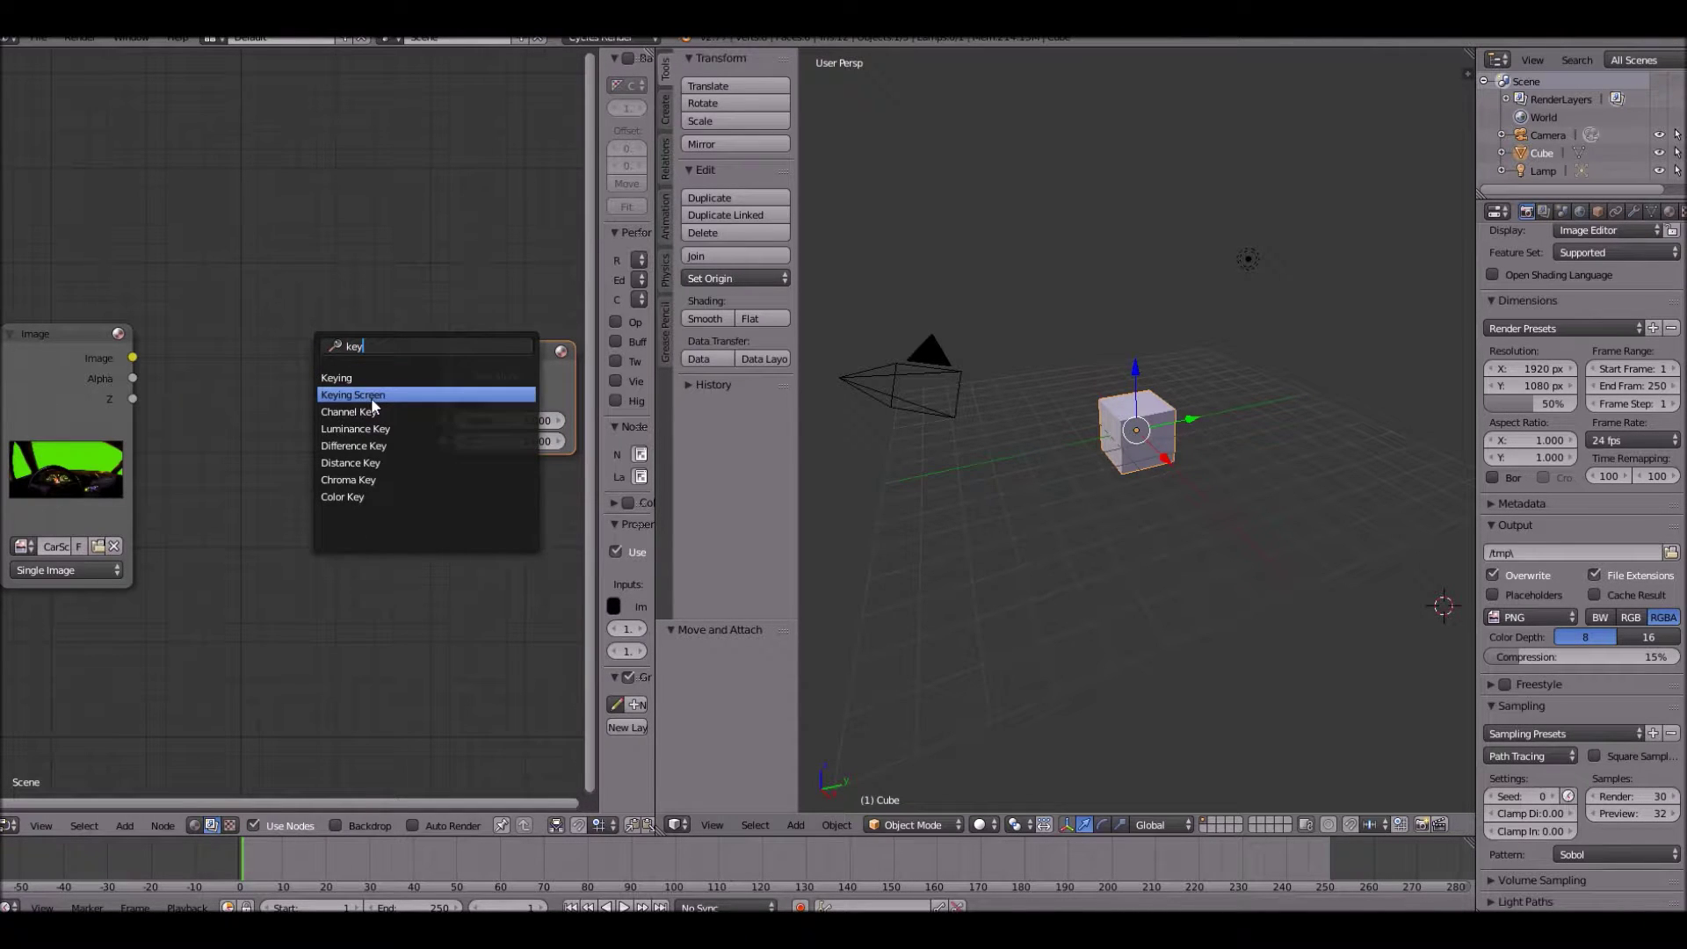
pyautogui.write('ing')
pyautogui.press('Return')
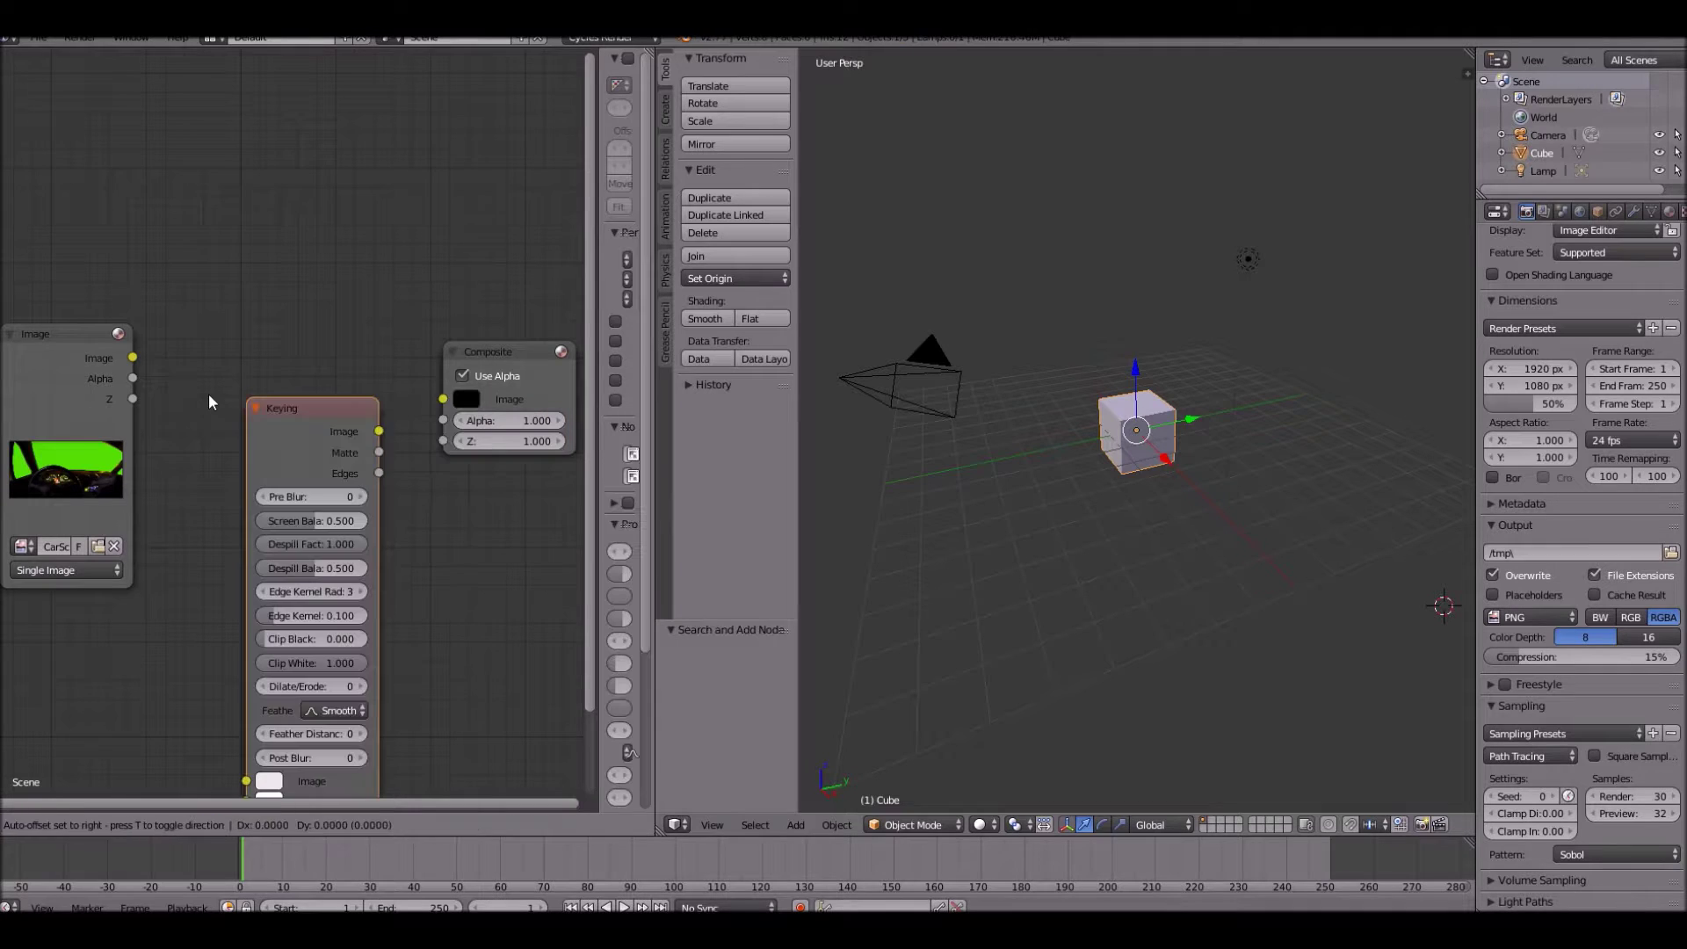
pyautogui.click(210, 248)
pyautogui.moveTo(132, 358); pyautogui.dragTo(240, 624)
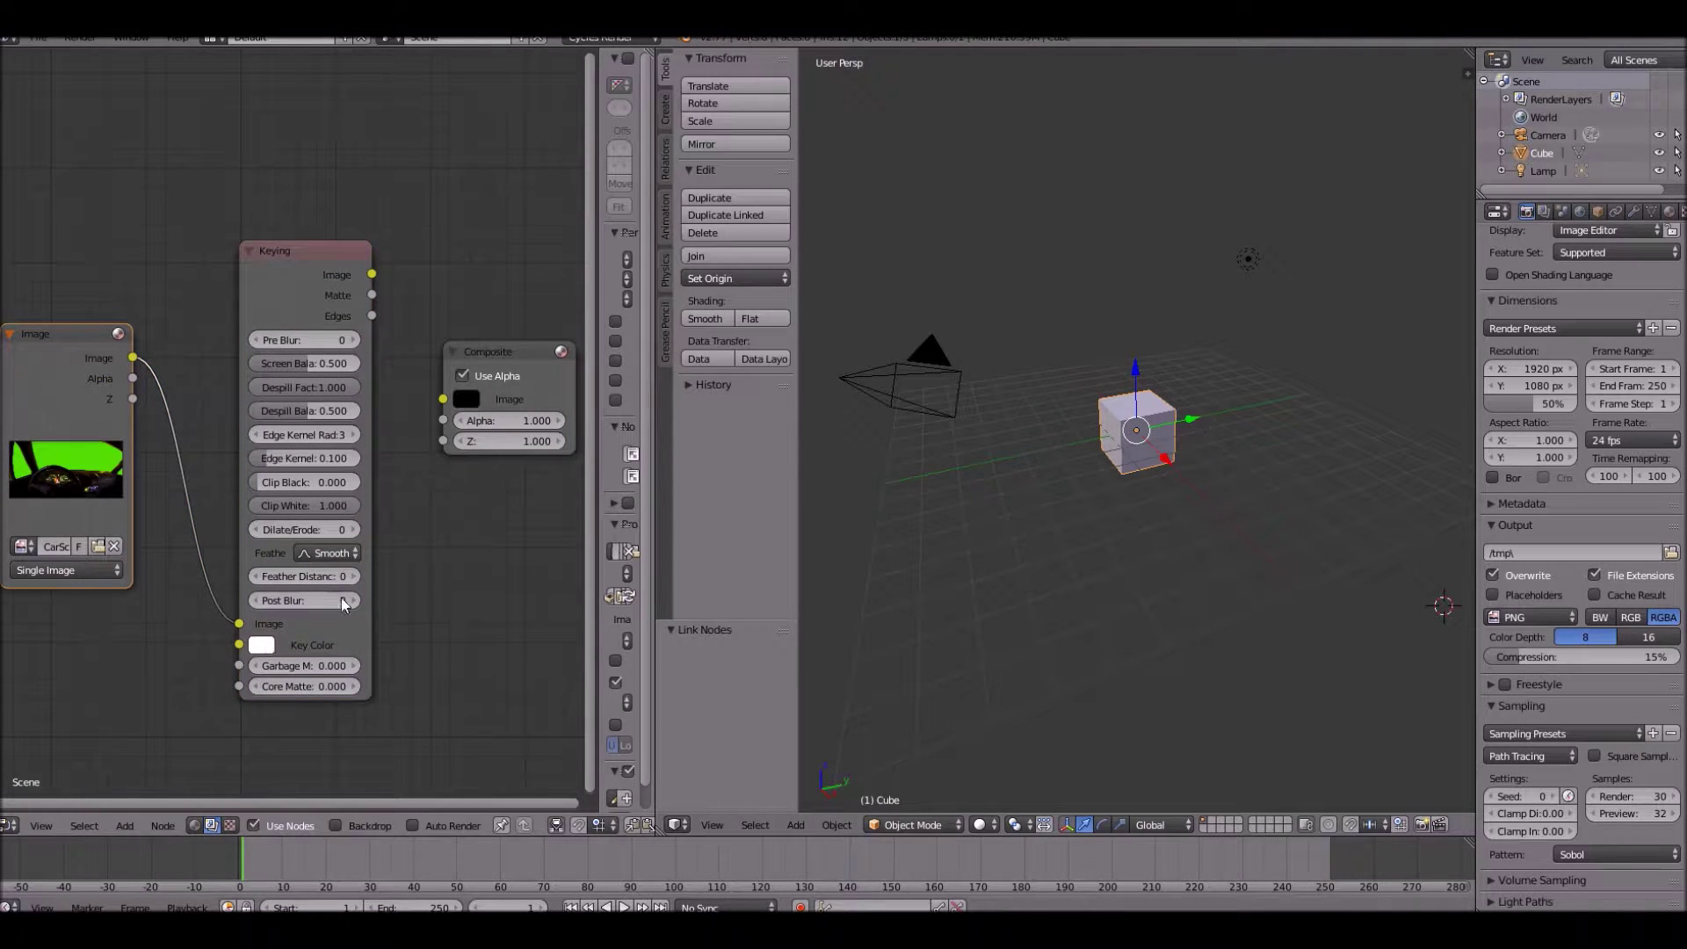
# Move the Composite node farther away from the Keying node to make more room
pyautogui.scroll(-2, 475, 406)
pyautogui.scroll(-1, 475, 406)
pyautogui.moveTo(469, 367); pyautogui.dragTo(645, 350)
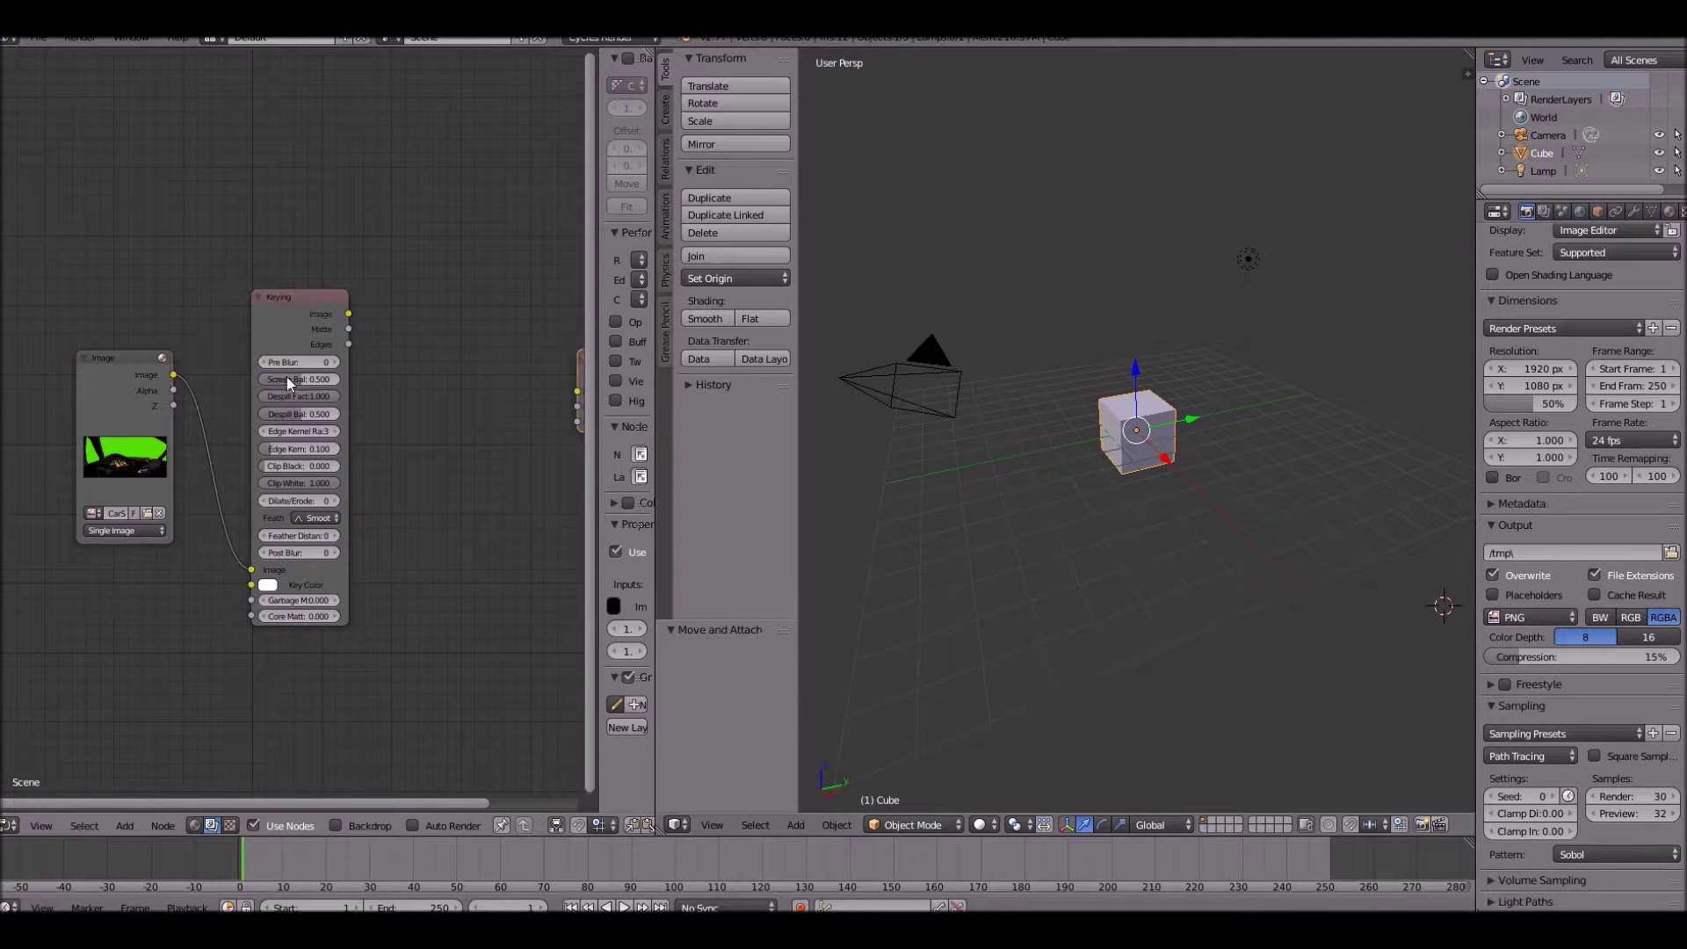
pyautogui.hotkey('shift', 'a')
pyautogui.click(290, 376)
pyautogui.write('vi')
pyautogui.click(330, 408)
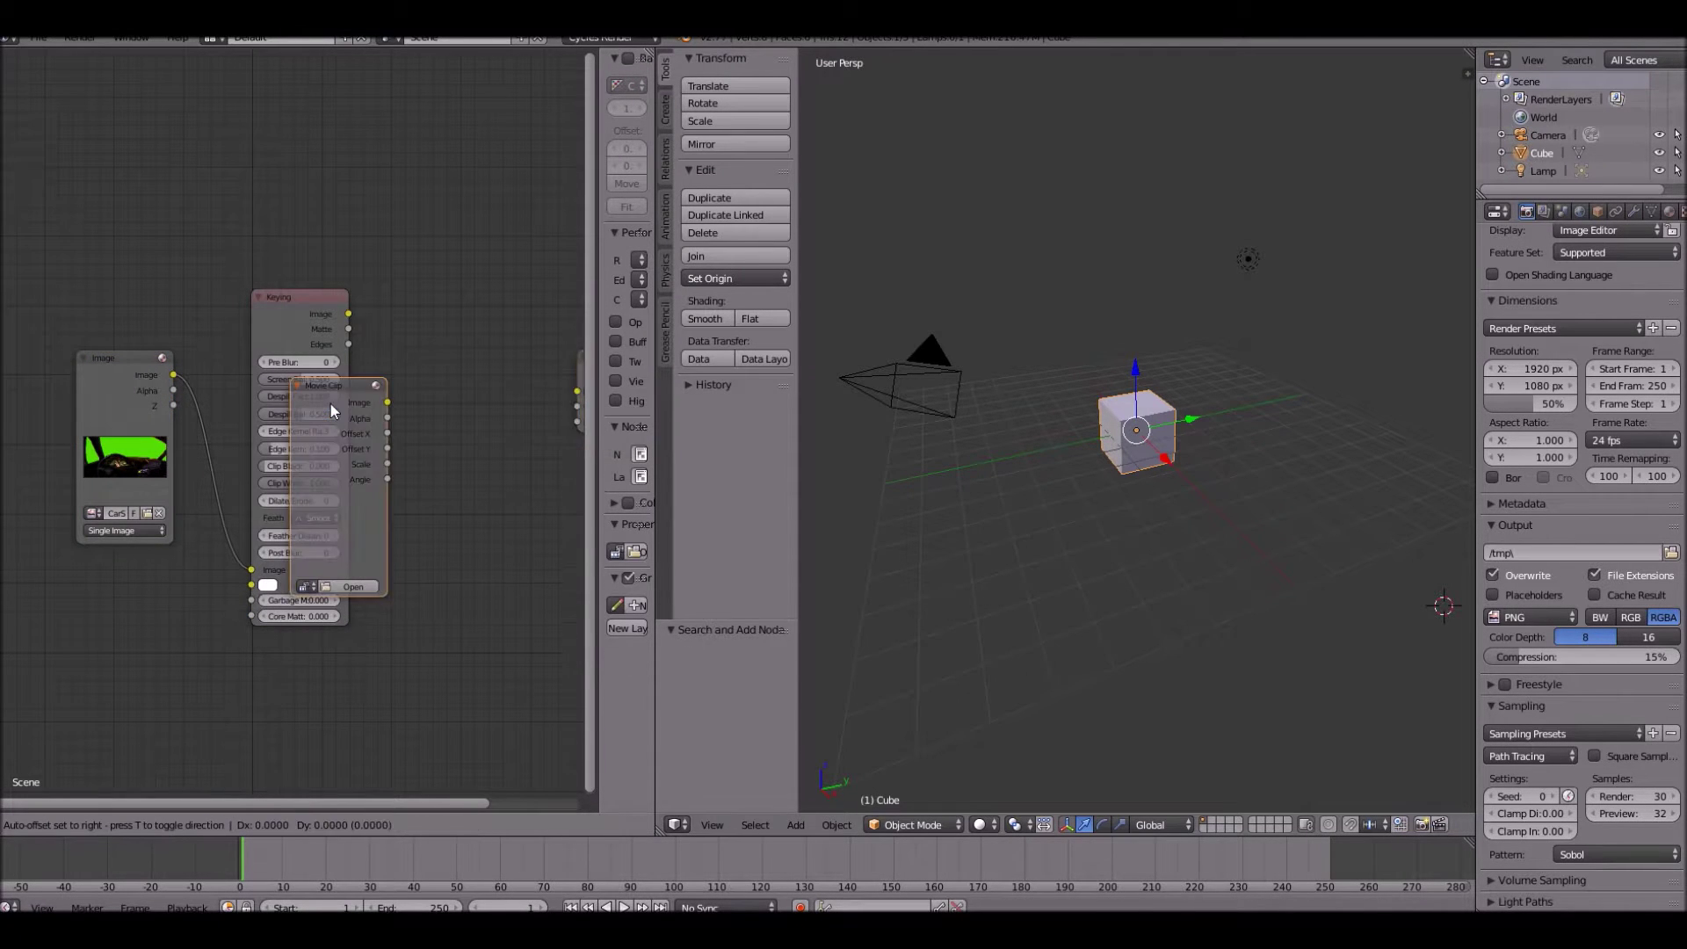
pyautogui.press('Escape')
# Add a Viewer node beside the Keying node and feed it the Keying node's image output
pyautogui.hotkey('shift', 'a')
pyautogui.click(370, 439)
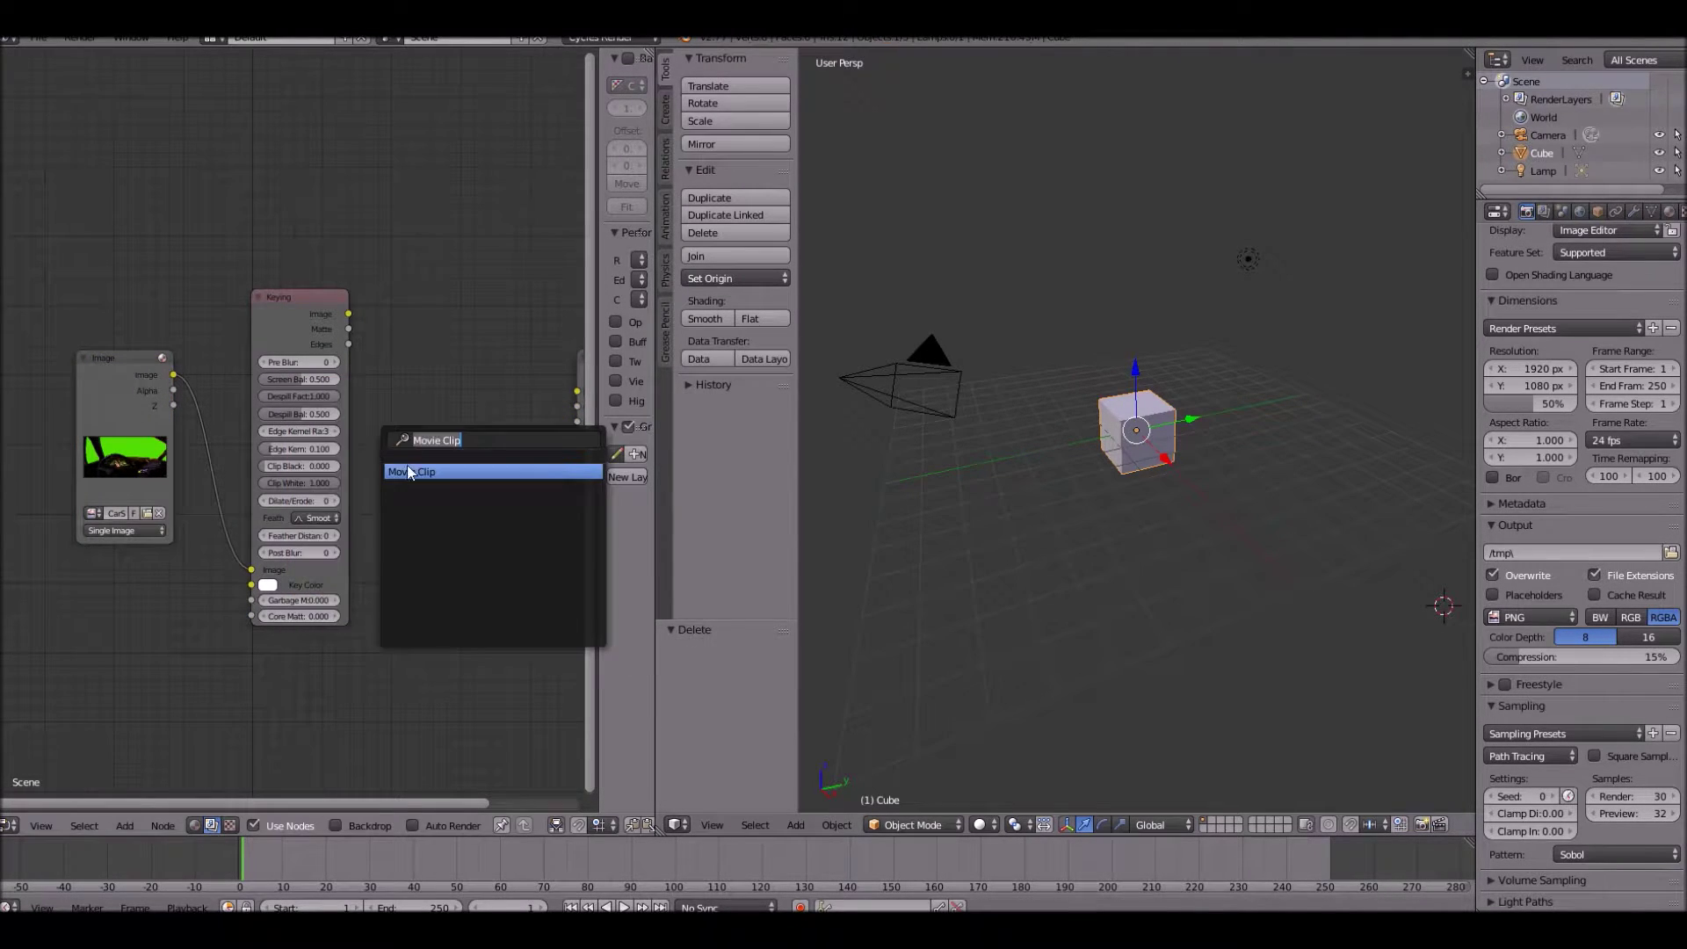
pyautogui.write('vie')
pyautogui.press('Down')
pyautogui.press('Return')
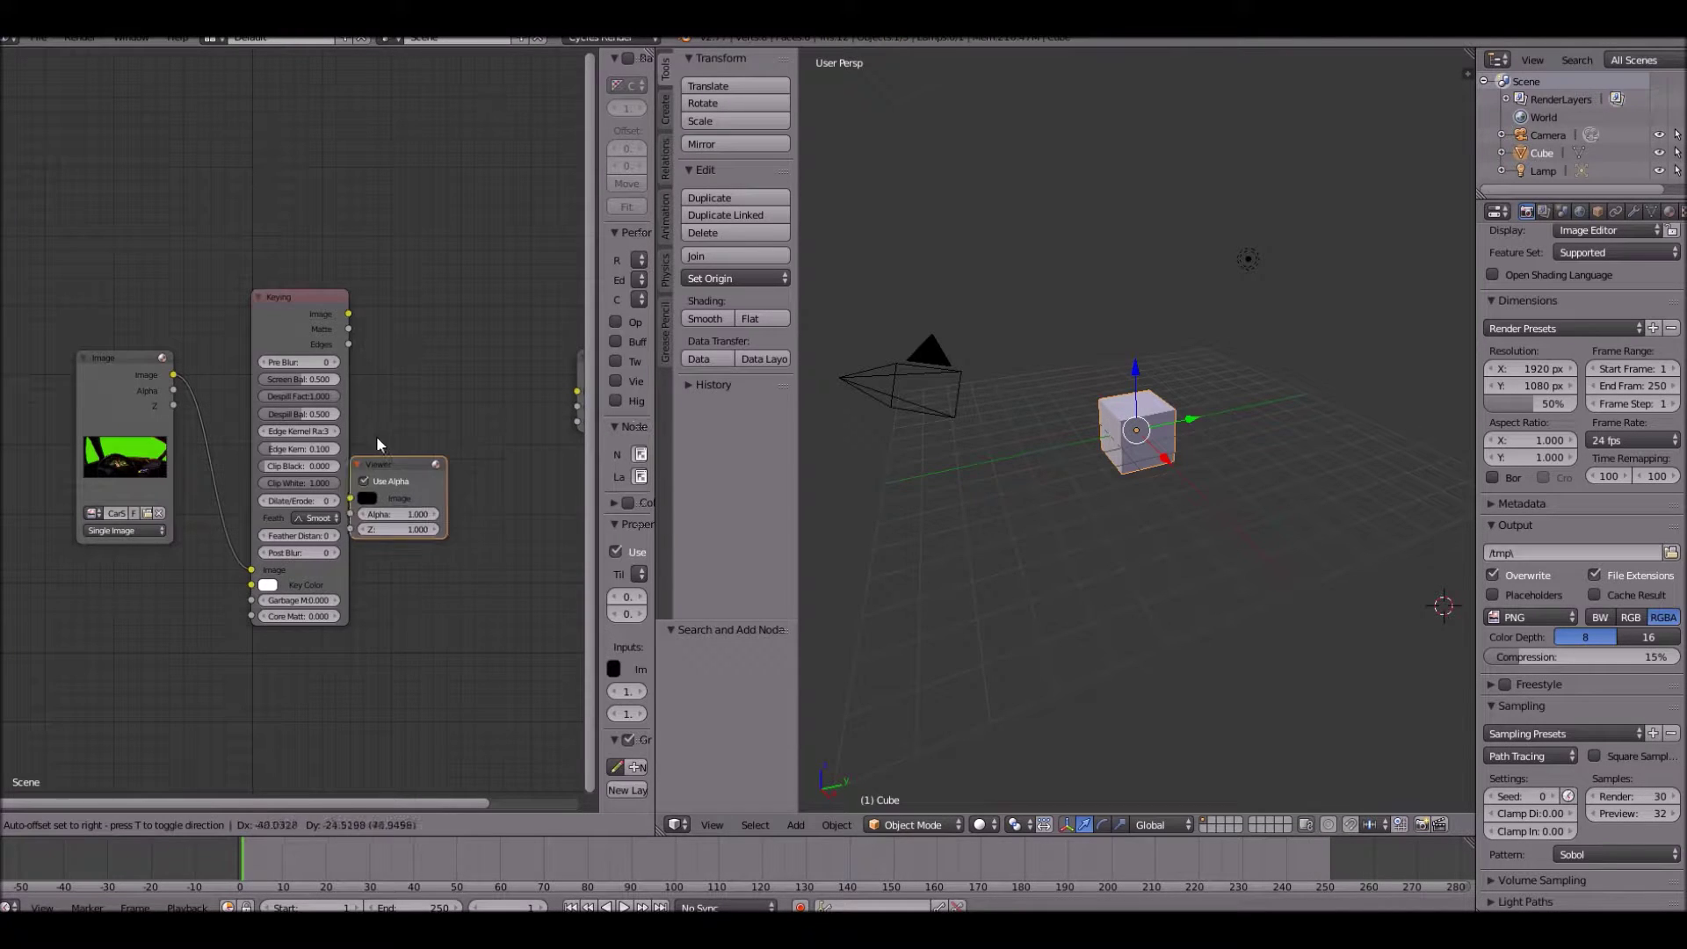
pyautogui.click(416, 440)
pyautogui.moveTo(397, 434); pyautogui.dragTo(305, 362, button='middle')
pyautogui.scroll(1, 299, 269)
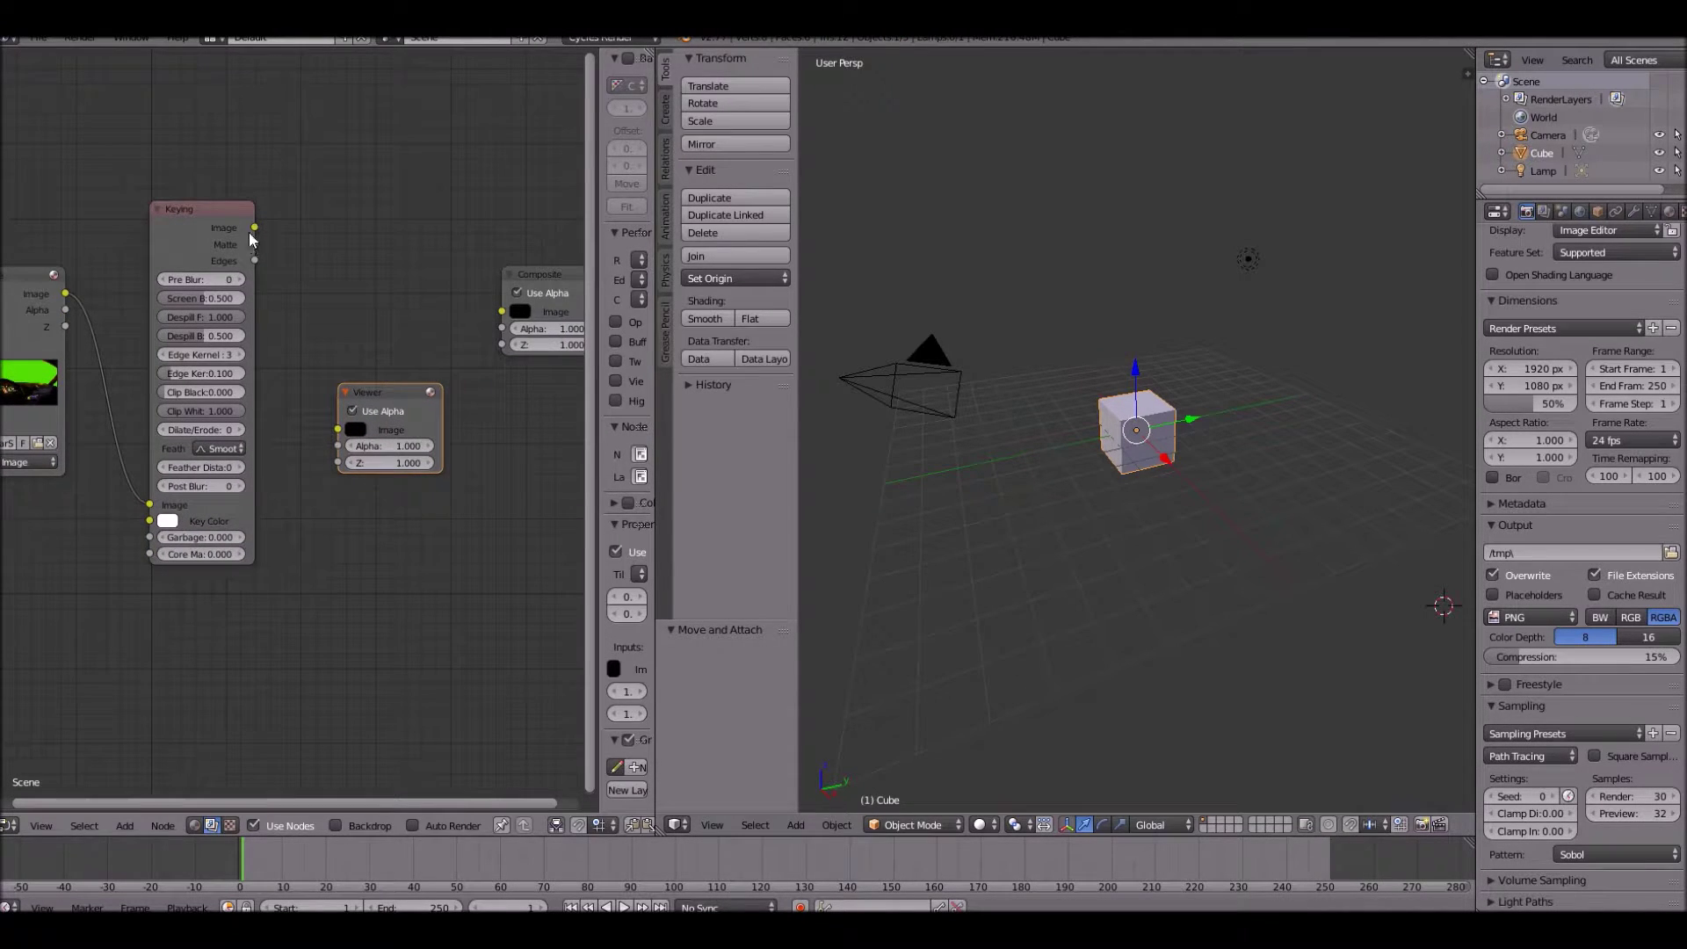
pyautogui.moveTo(253, 230); pyautogui.dragTo(339, 428)
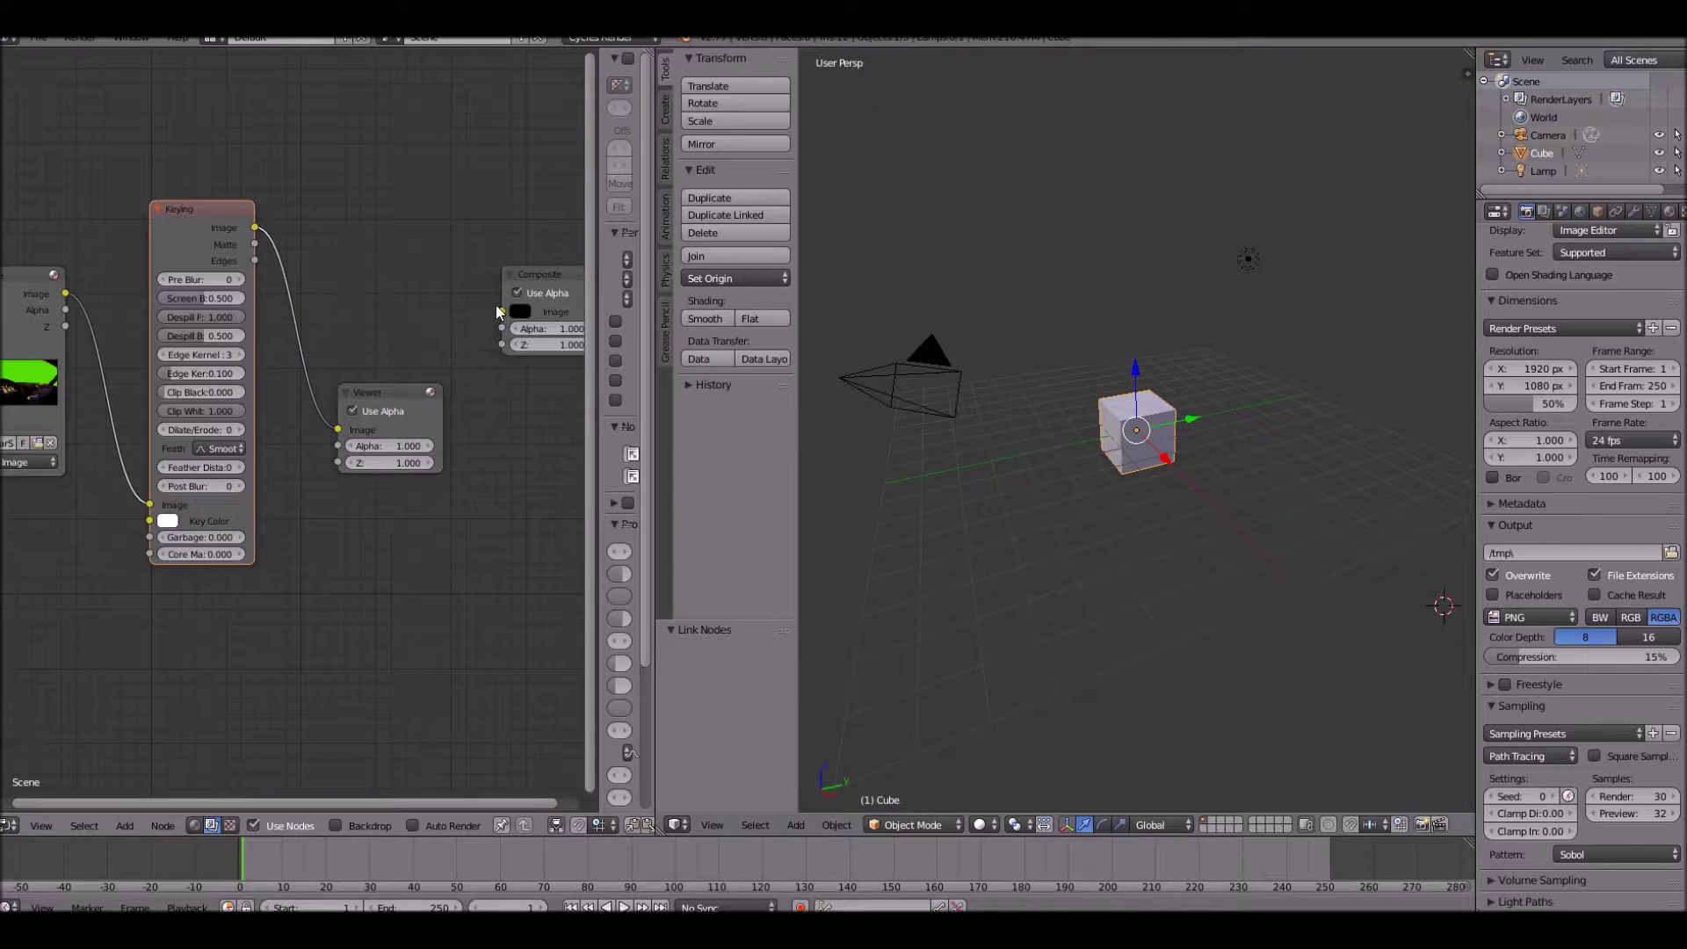
# Link the Keying node's image output to the Composite node and enable the node editor's Backdrop
pyautogui.moveTo(499, 312); pyautogui.dragTo(247, 235)
pyautogui.click(335, 825)
pyautogui.scroll(-4, 307, 529)
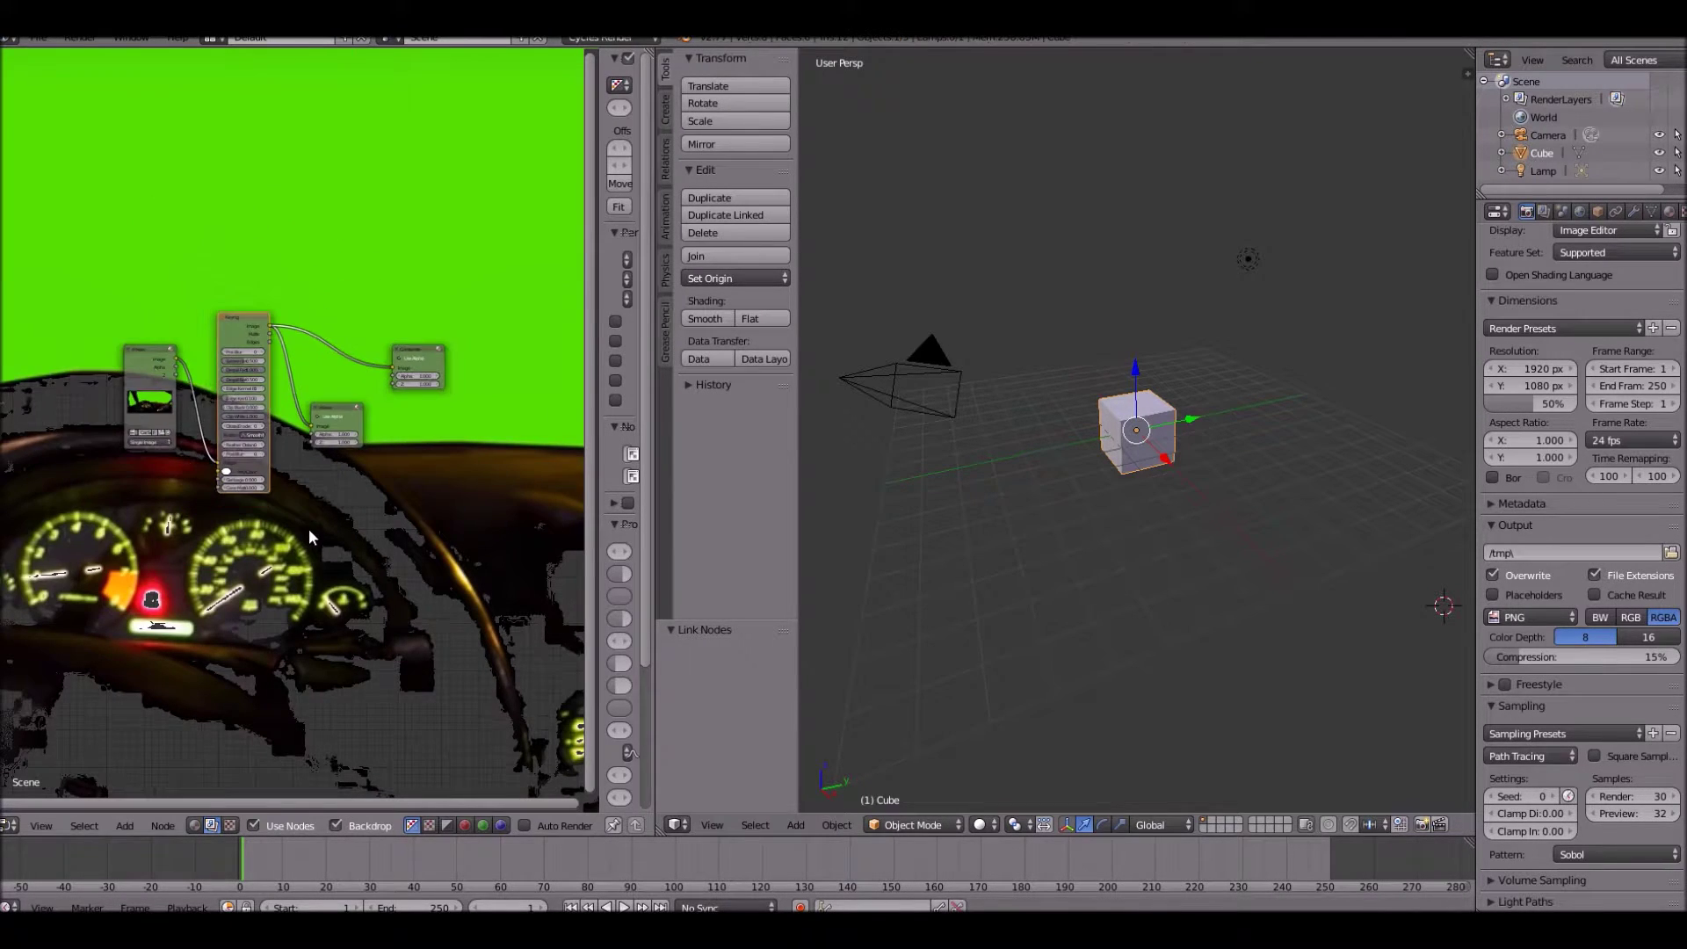
pyautogui.scroll(5, 308, 529)
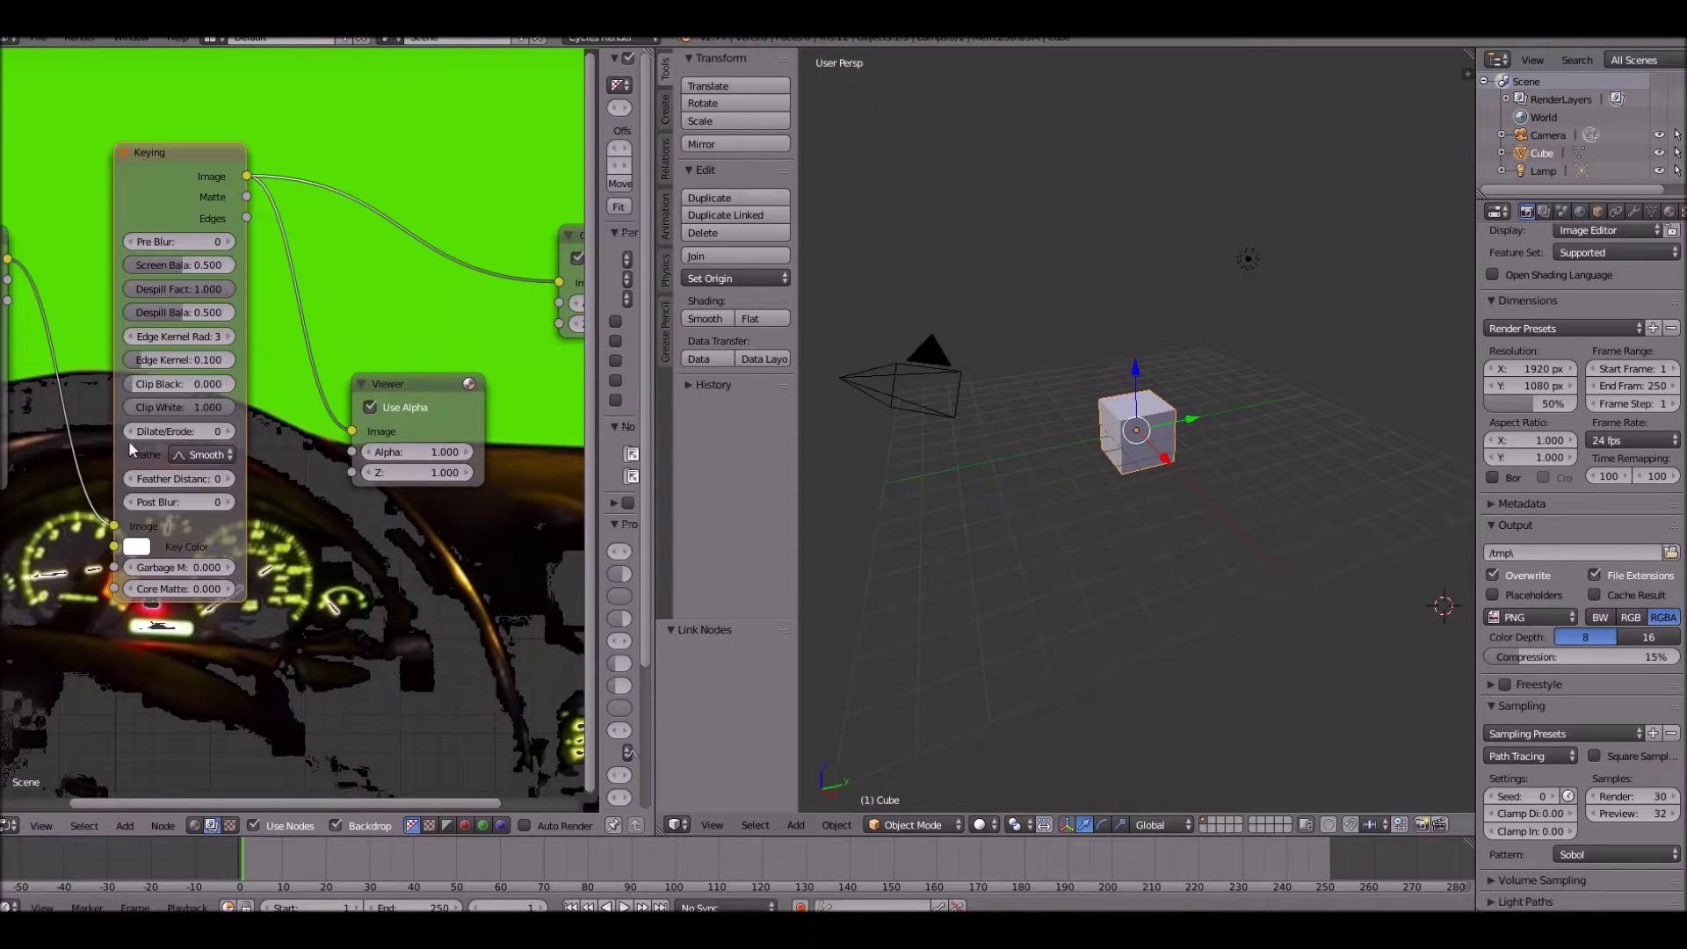
# Move the Image node away from the Keying node and insert a Scale node on the link between them
pyautogui.moveTo(129, 443); pyautogui.dragTo(526, 520, button='middle')
pyautogui.moveTo(341, 351); pyautogui.dragTo(161, 340)
pyautogui.hotkey('shift', 'a')
pyautogui.click(211, 354)
pyautogui.write('sc')
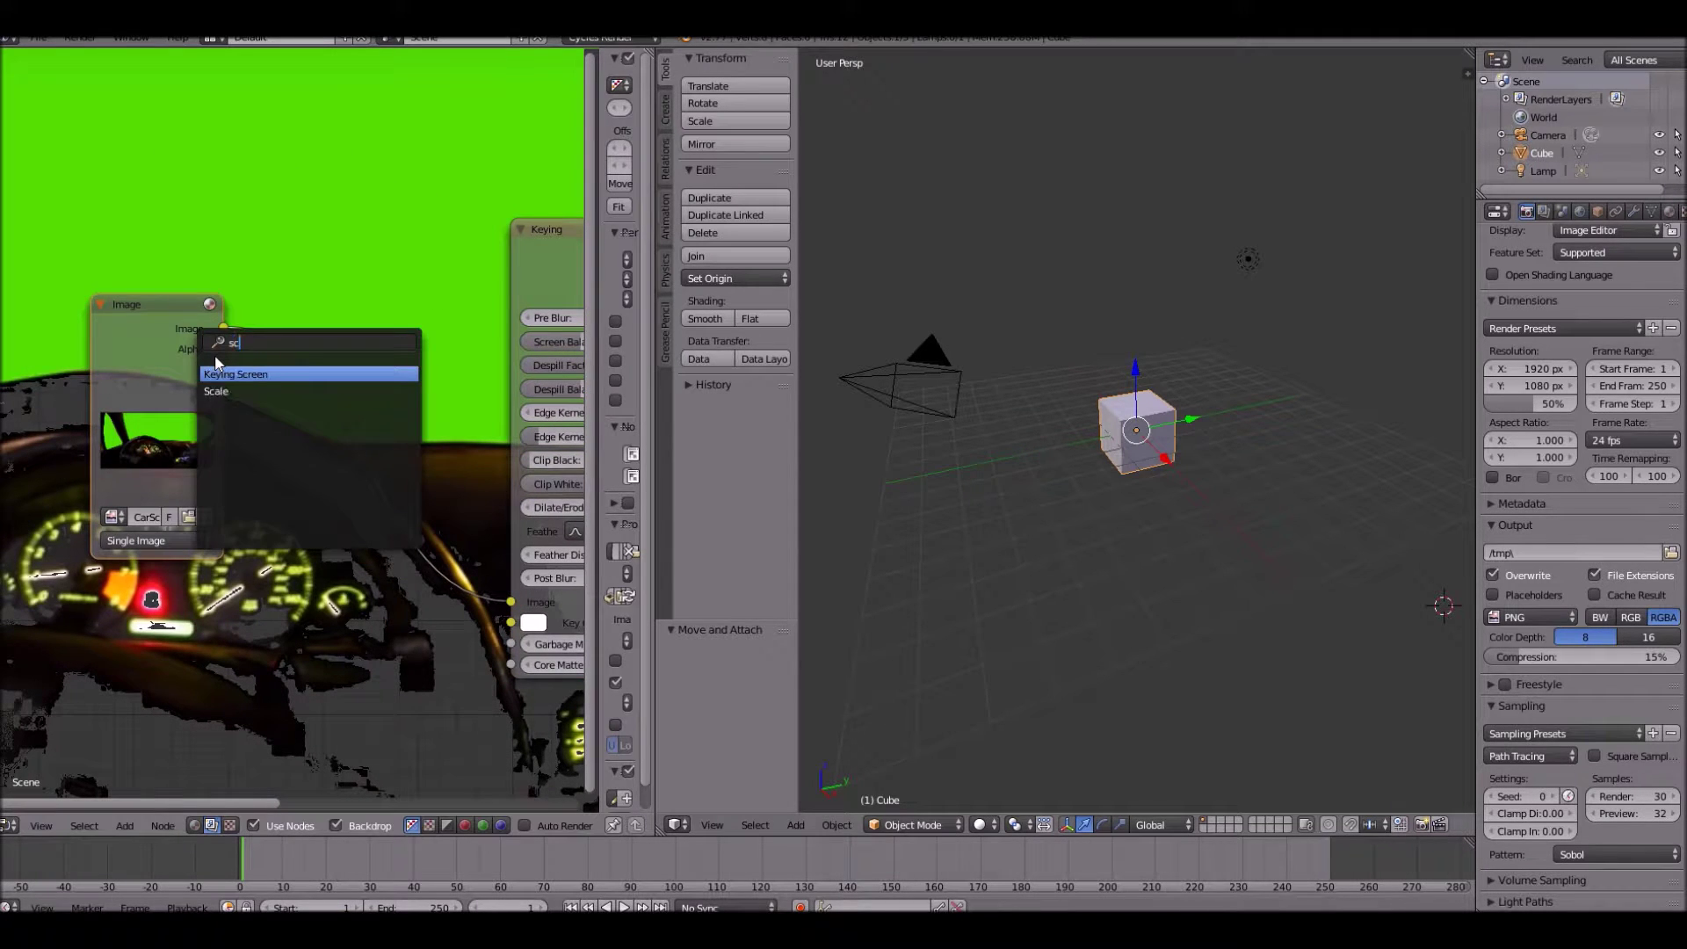
pyautogui.write('al')
pyautogui.press('Return')
pyautogui.click(377, 472)
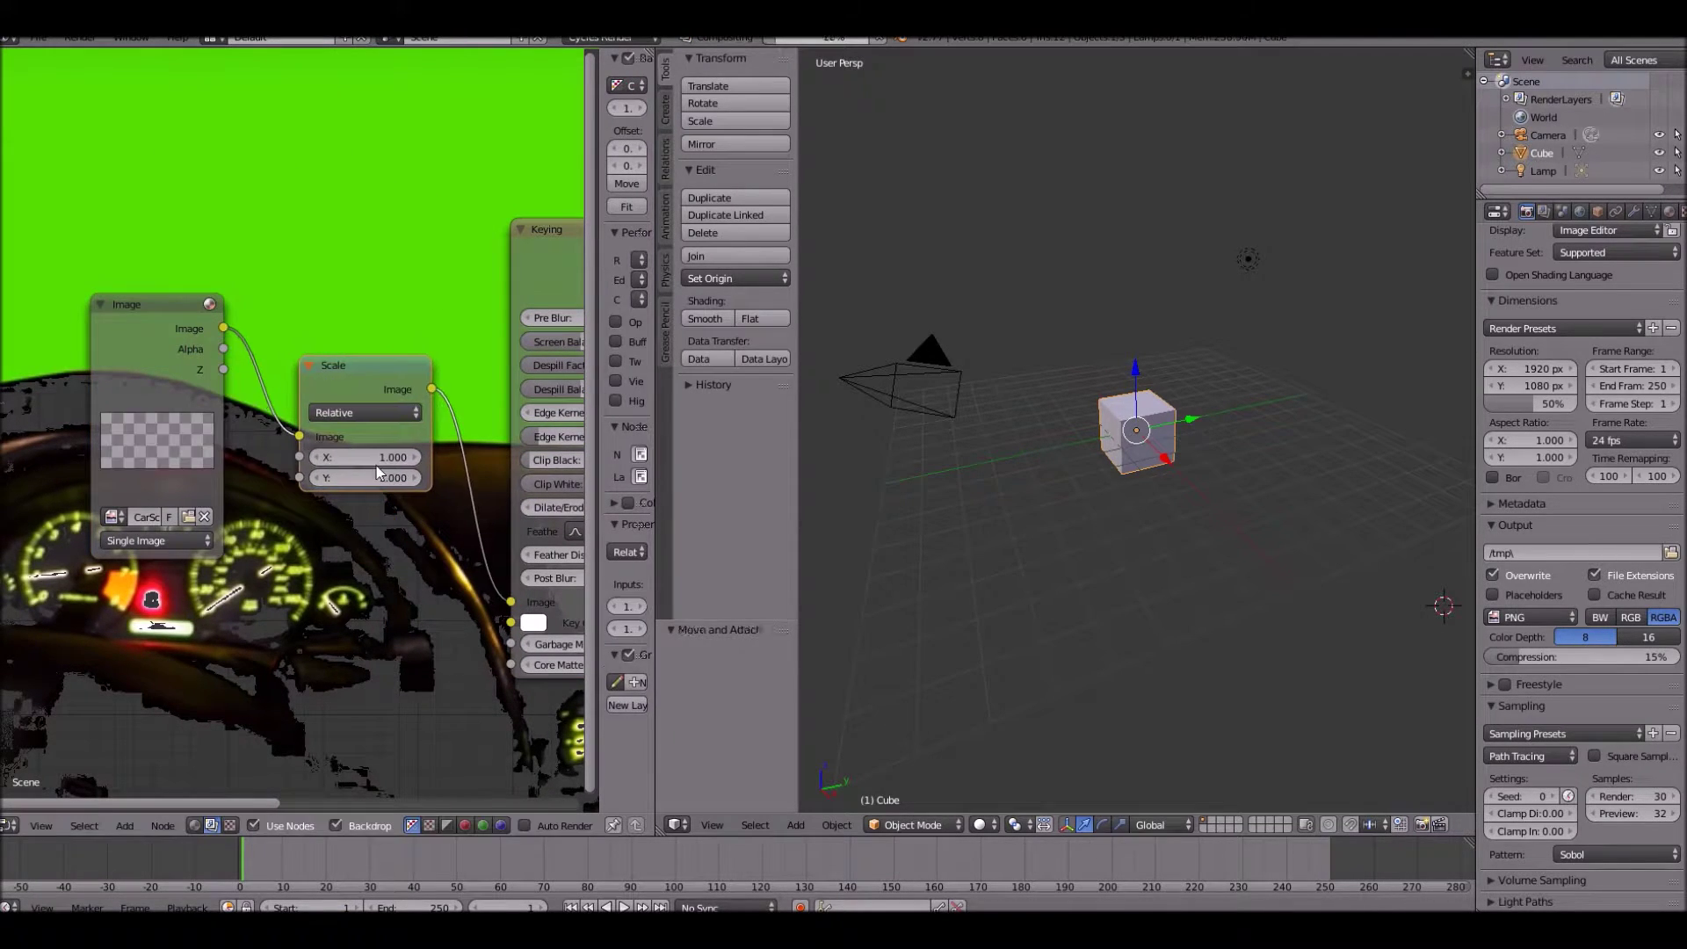
# Set the Scale node's X and Y factors to 0.5
pyautogui.click(377, 465)
pyautogui.click(357, 451)
pyautogui.write('.5')
pyautogui.press('Tab')
pyautogui.write('5.')
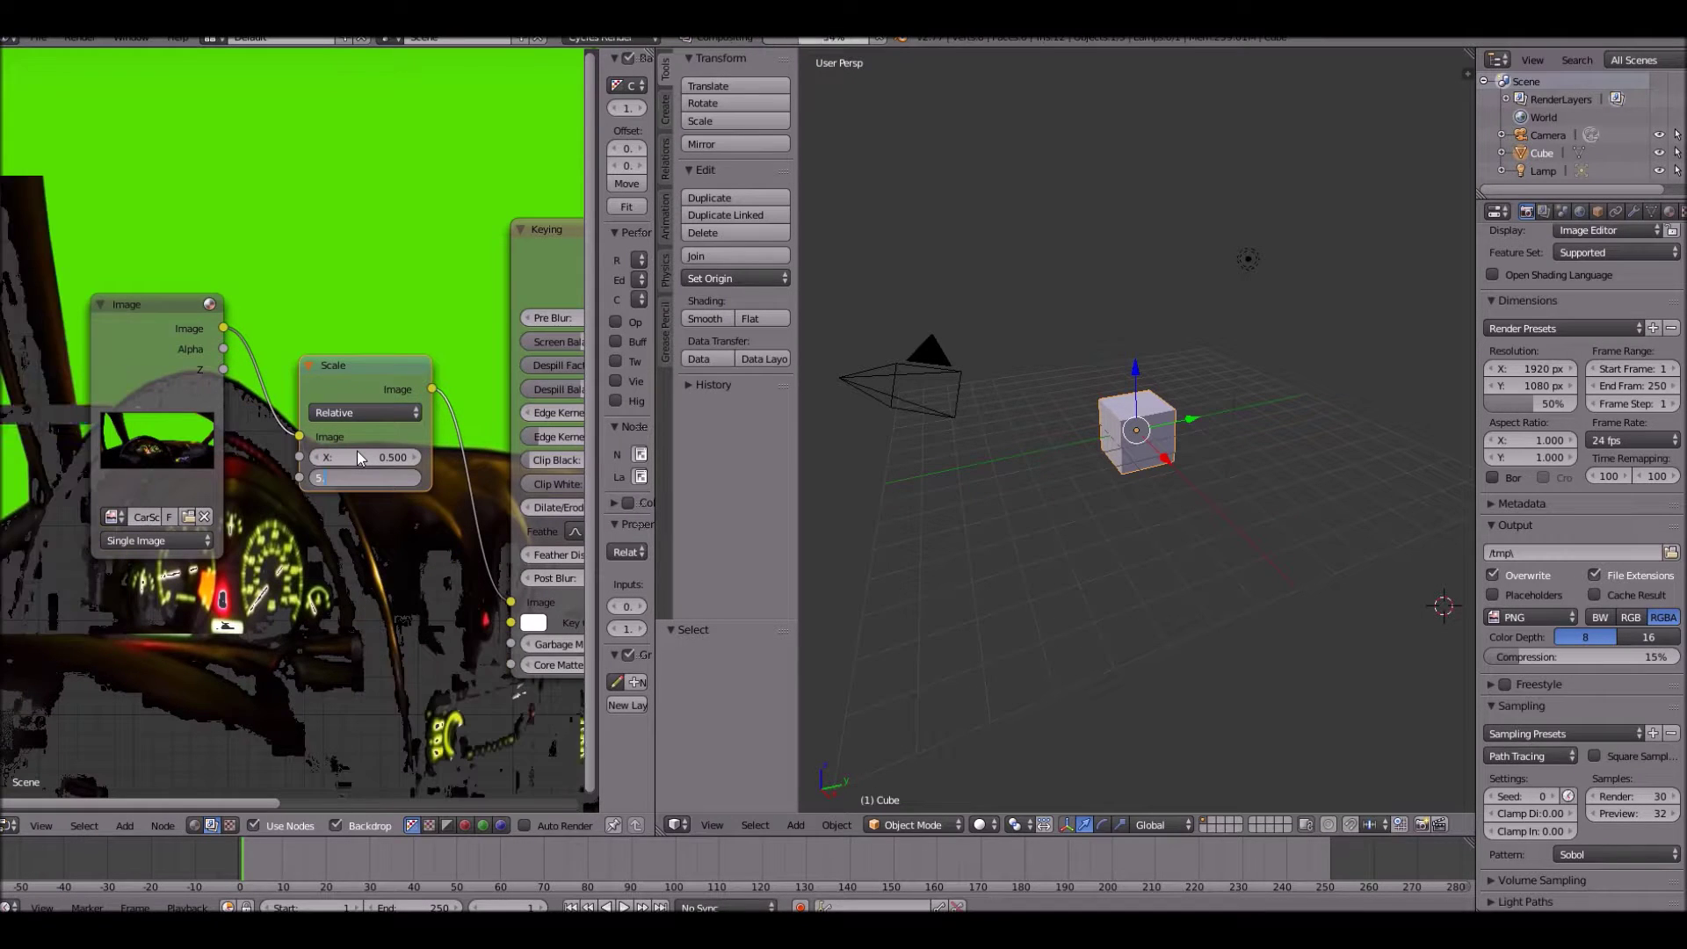
pyautogui.press('Return')
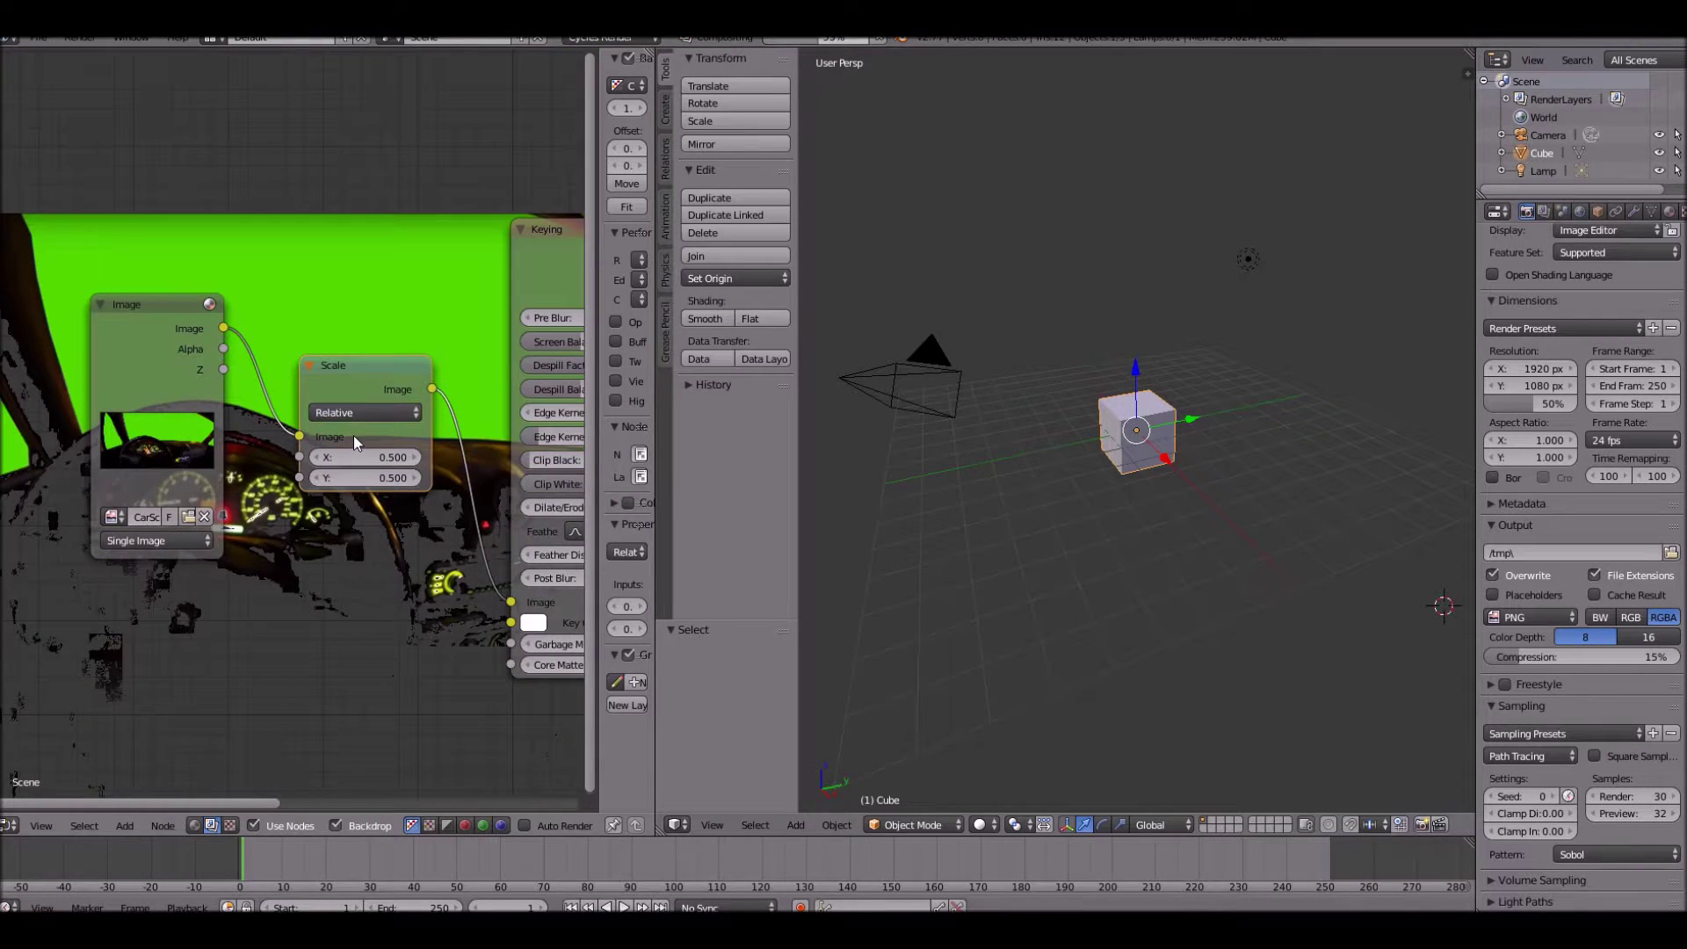
pyautogui.scroll(-3, 353, 435)
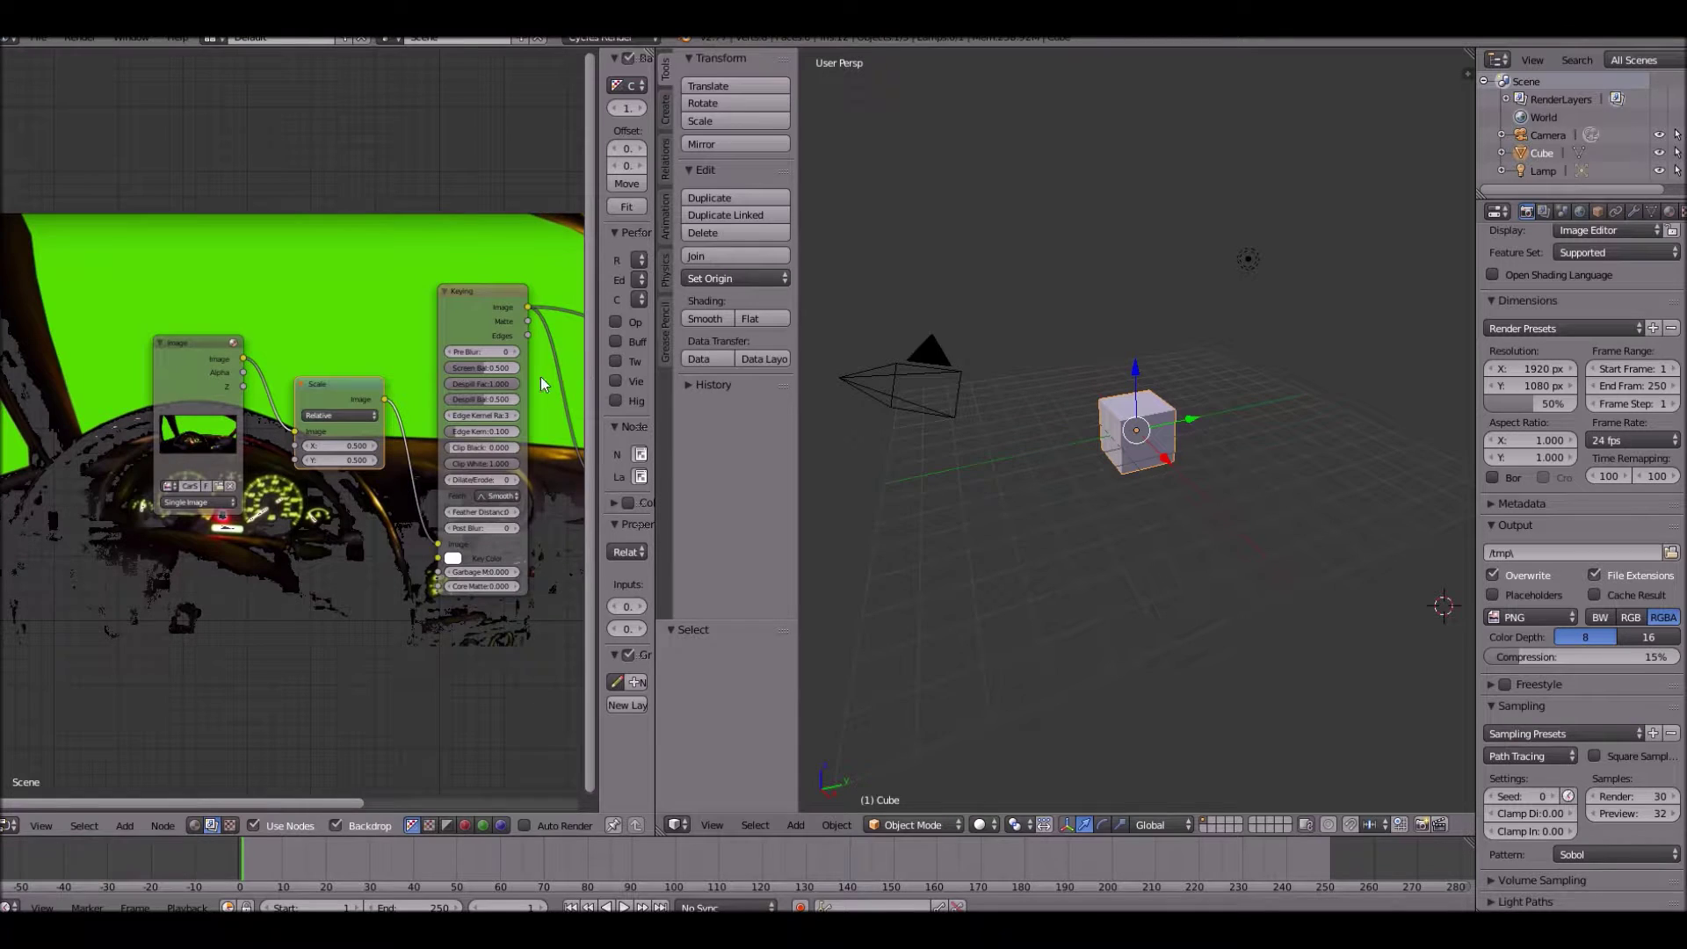
# Hide the node editor's properties sidebar and set the Keying node's Key Color to the bright green of the screen
pyautogui.press('n')
pyautogui.scroll(8, 820, 561)
pyautogui.scroll(2, 303, 621)
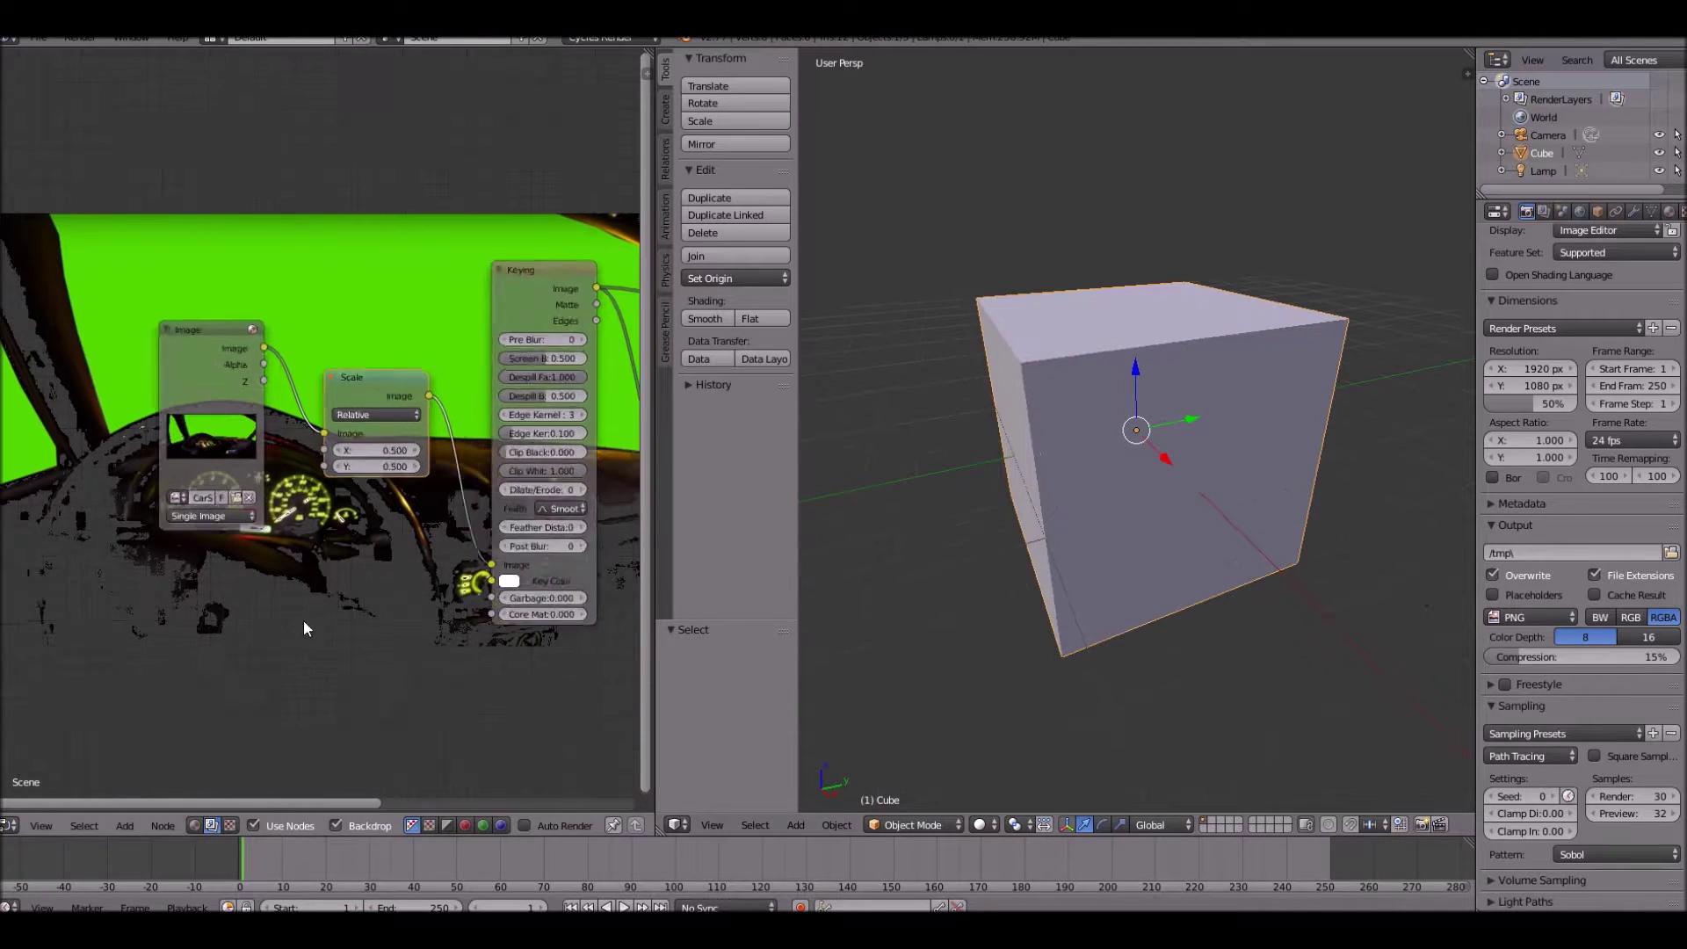
pyautogui.scroll(4, 371, 522)
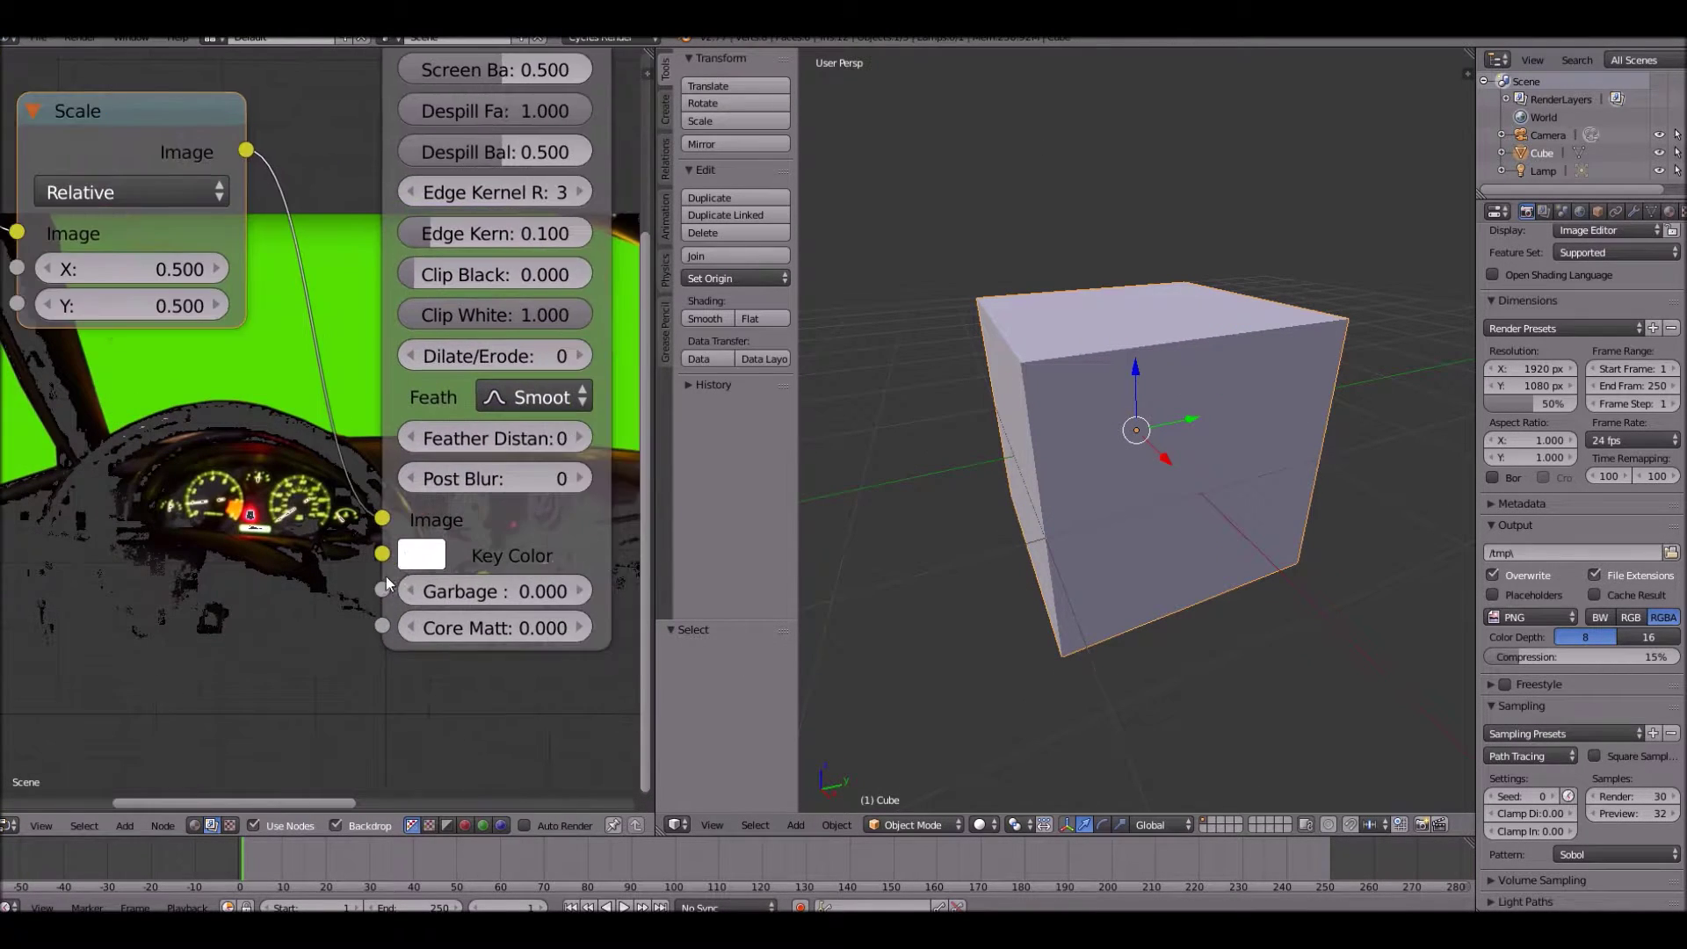
pyautogui.scroll(1, 298, 580)
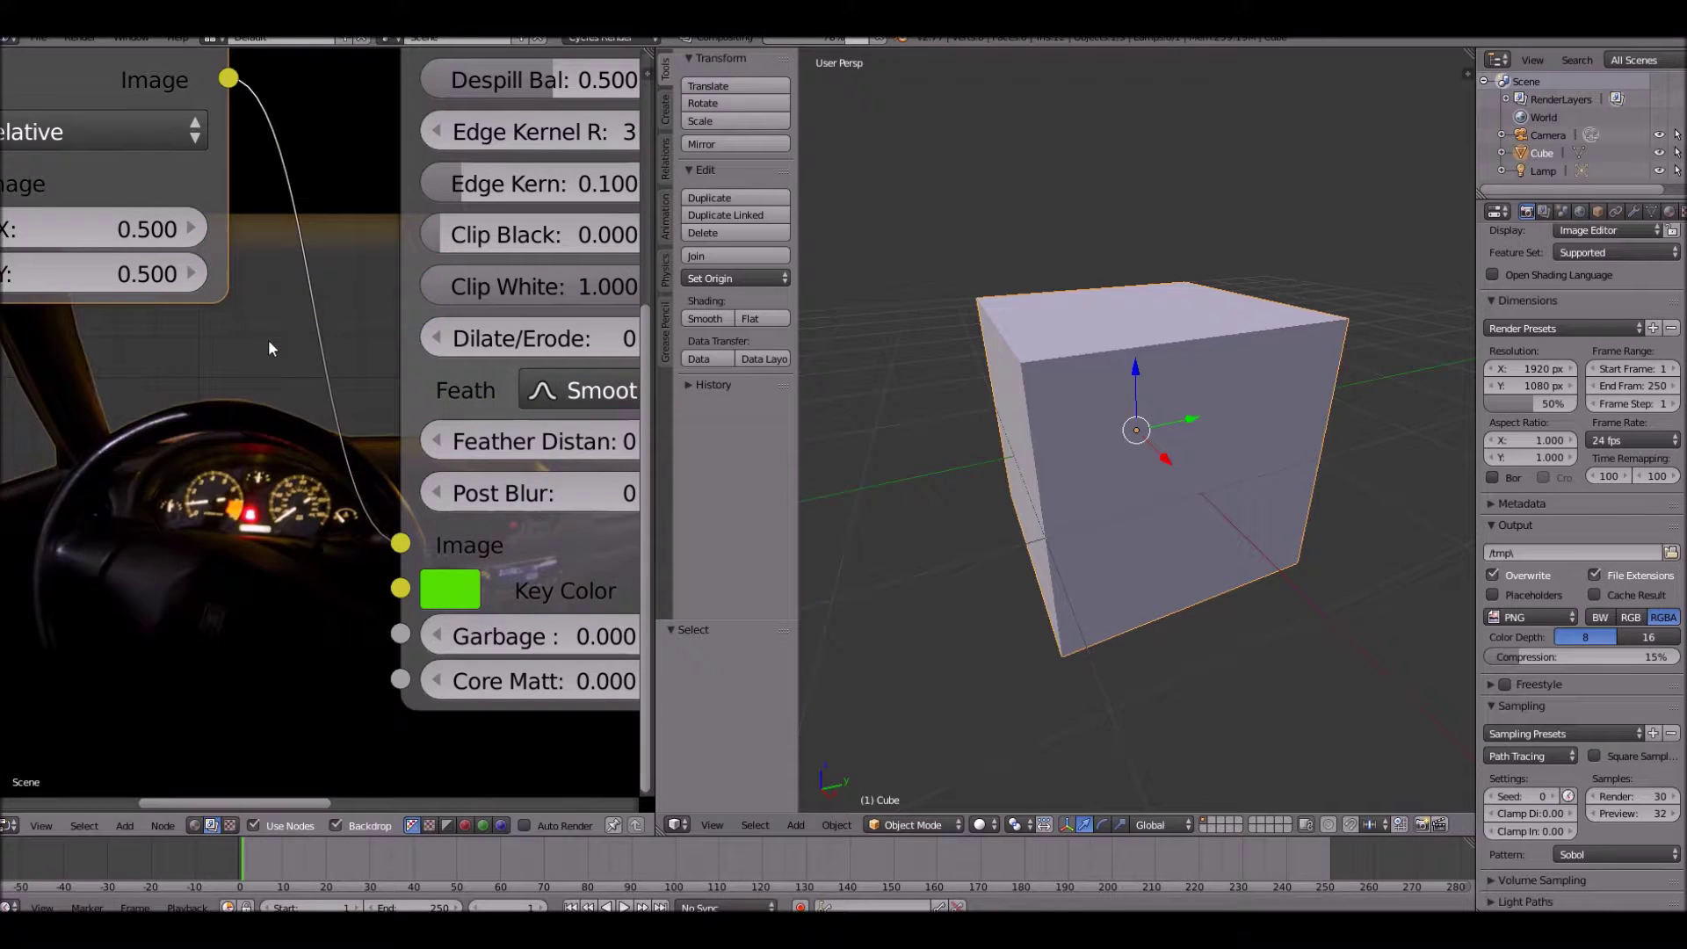
pyautogui.scroll(-1, 268, 347)
pyautogui.scroll(-3, 267, 348)
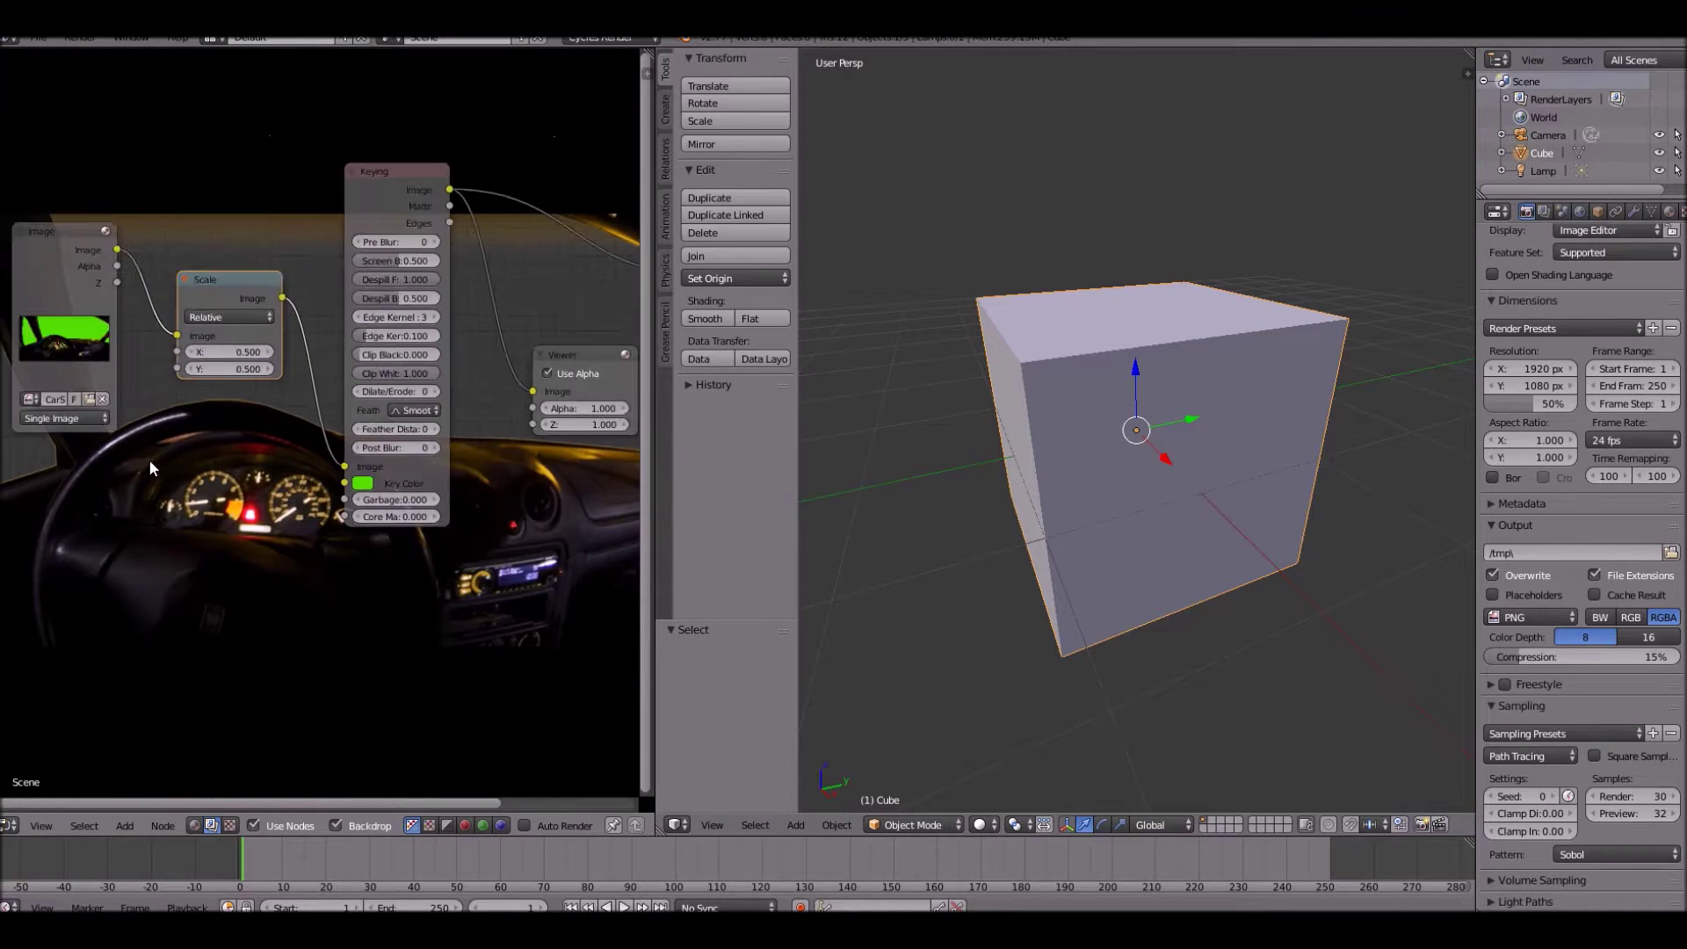
# Set the Keying node's Pre Blur to 2 and its Screen Balance to 1.000
pyautogui.scroll(1, 356, 213)
pyautogui.scroll(6, 141, 253)
pyautogui.moveTo(226, 277); pyautogui.dragTo(199, 439, button='middle')
pyautogui.scroll(1, 432, 313)
pyautogui.scroll(3, 432, 312)
pyautogui.moveTo(432, 312); pyautogui.dragTo(240, 518, button='middle')
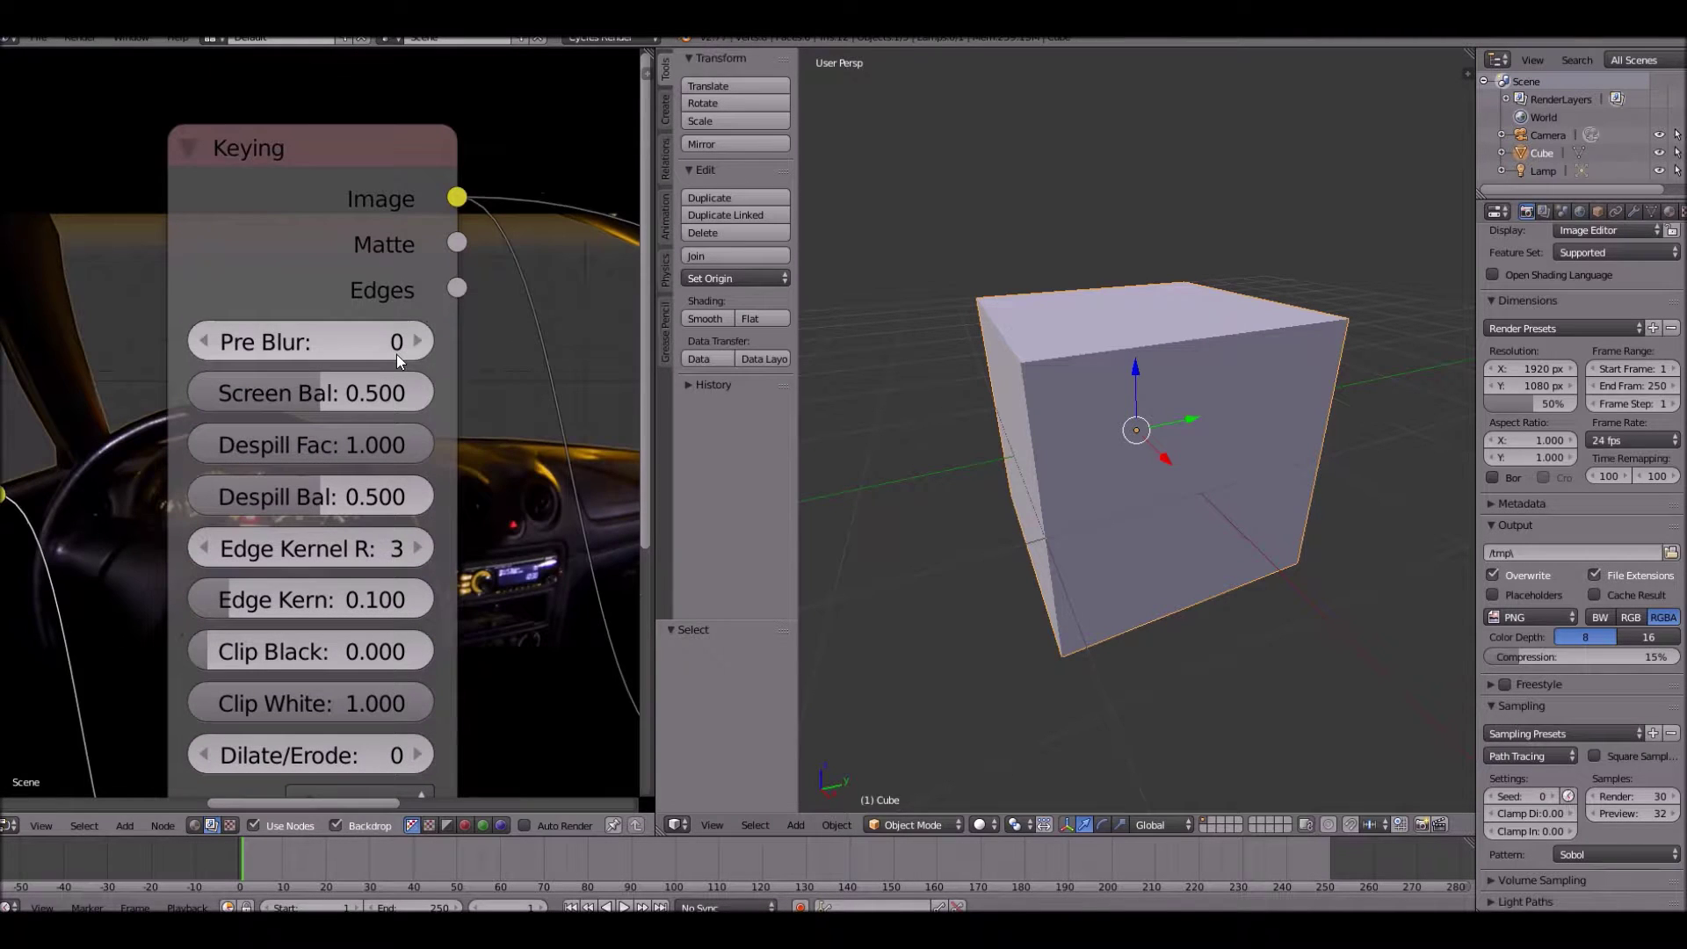
pyautogui.click(424, 345)
pyautogui.click(423, 345)
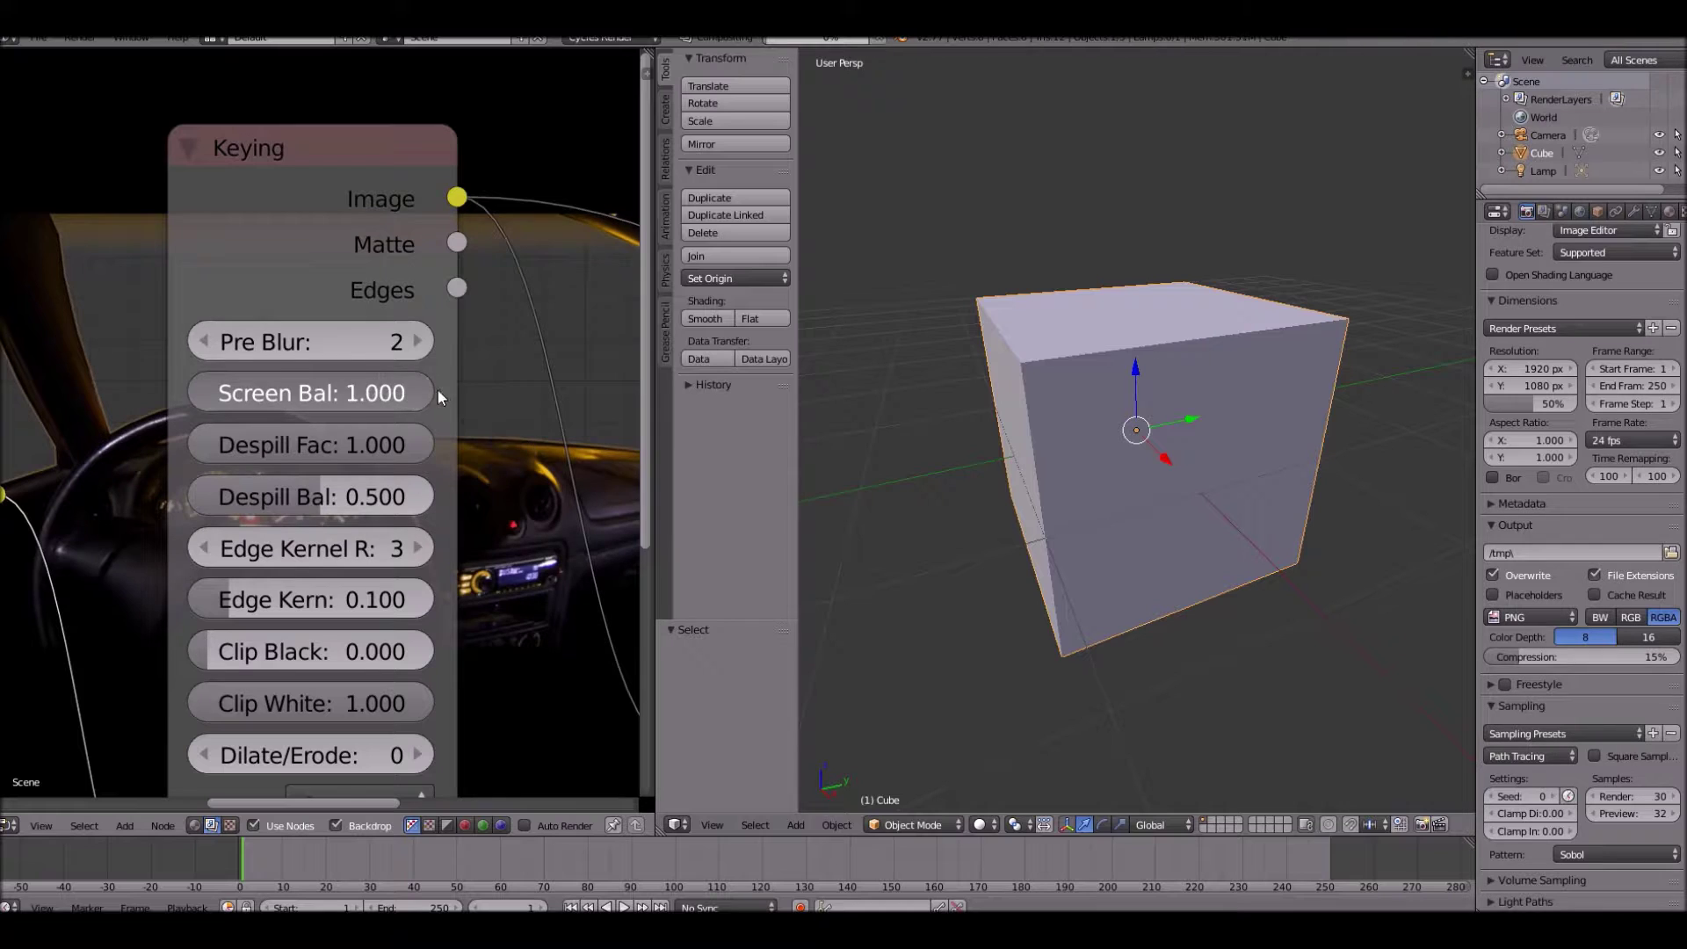
# Try a Despill Factor of 0.000 on the Keying node and restore it to 1.000
pyautogui.moveTo(330, 452); pyautogui.dragTo(212, 441)
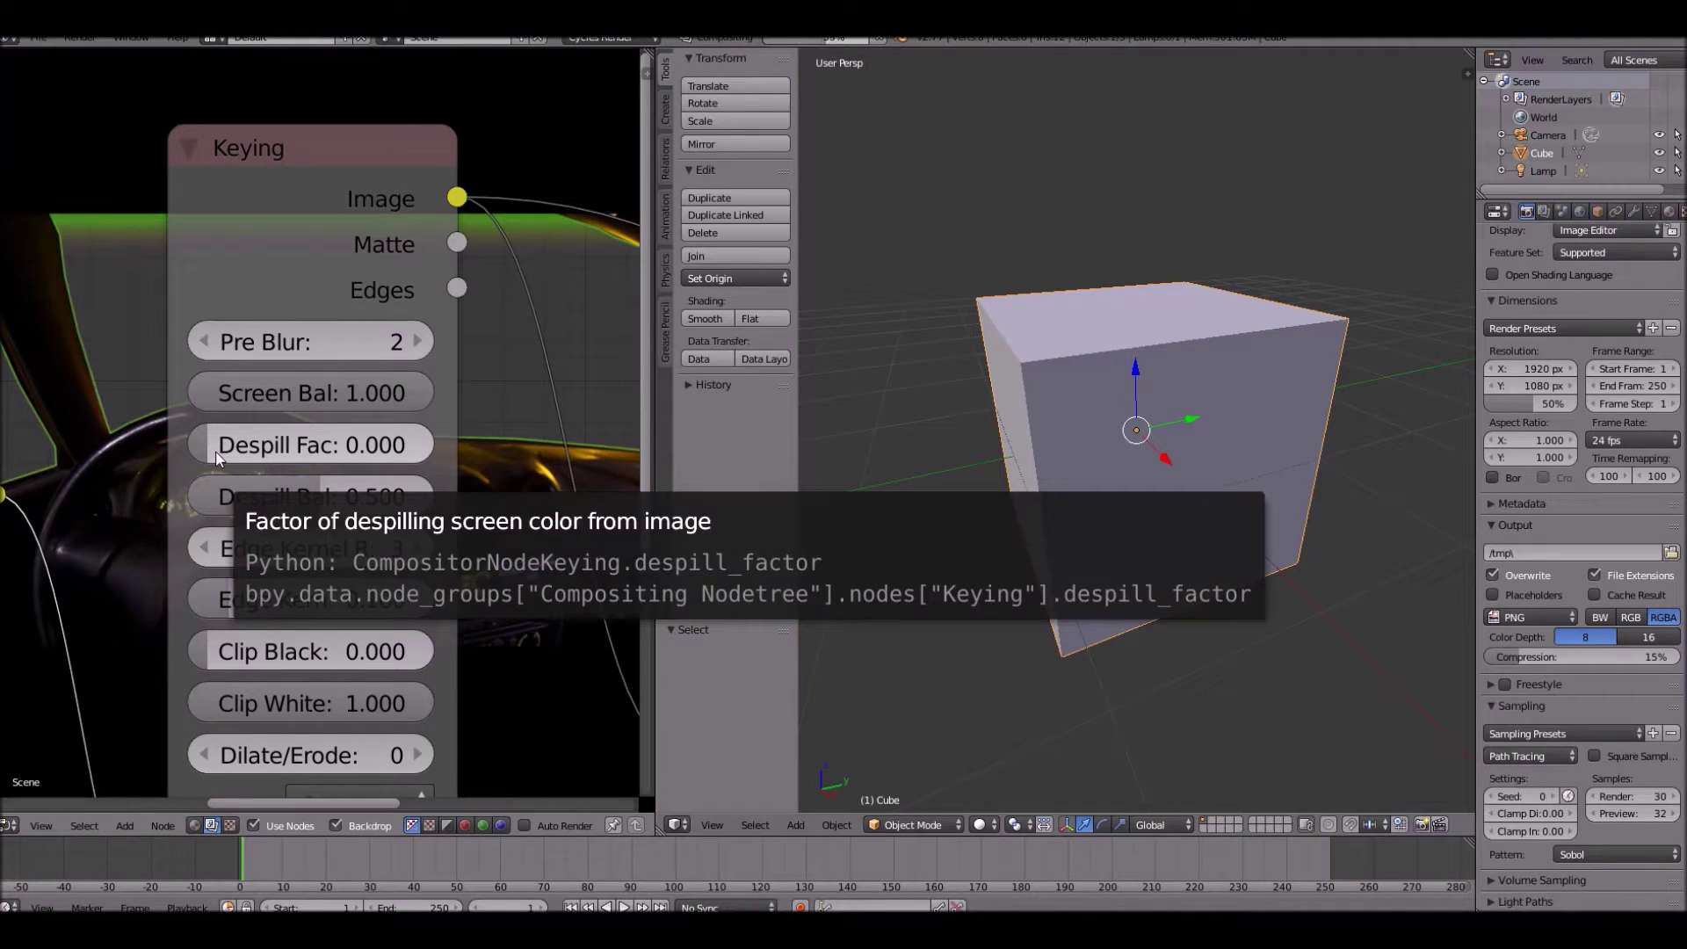
pyautogui.moveTo(290, 455); pyautogui.dragTo(681, 482)
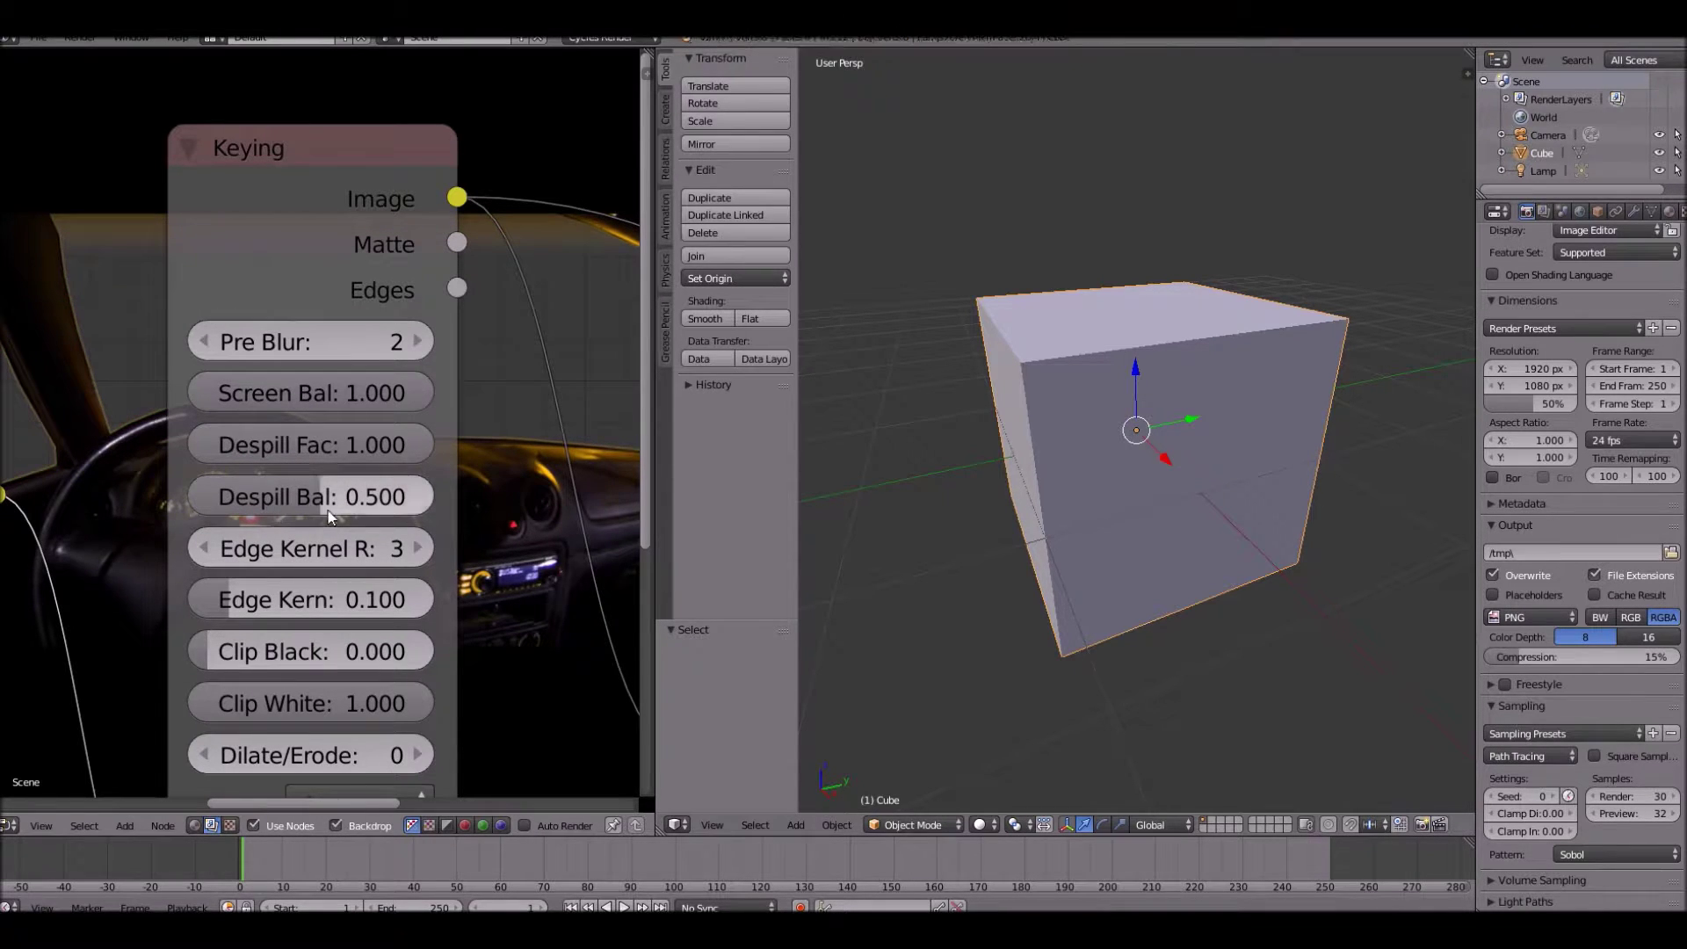
# Raise the Keying node's Edge Kernel Tolerance to 1.000 and its Clip Black to about 0.427
pyautogui.moveTo(321, 619); pyautogui.dragTo(283, 603)
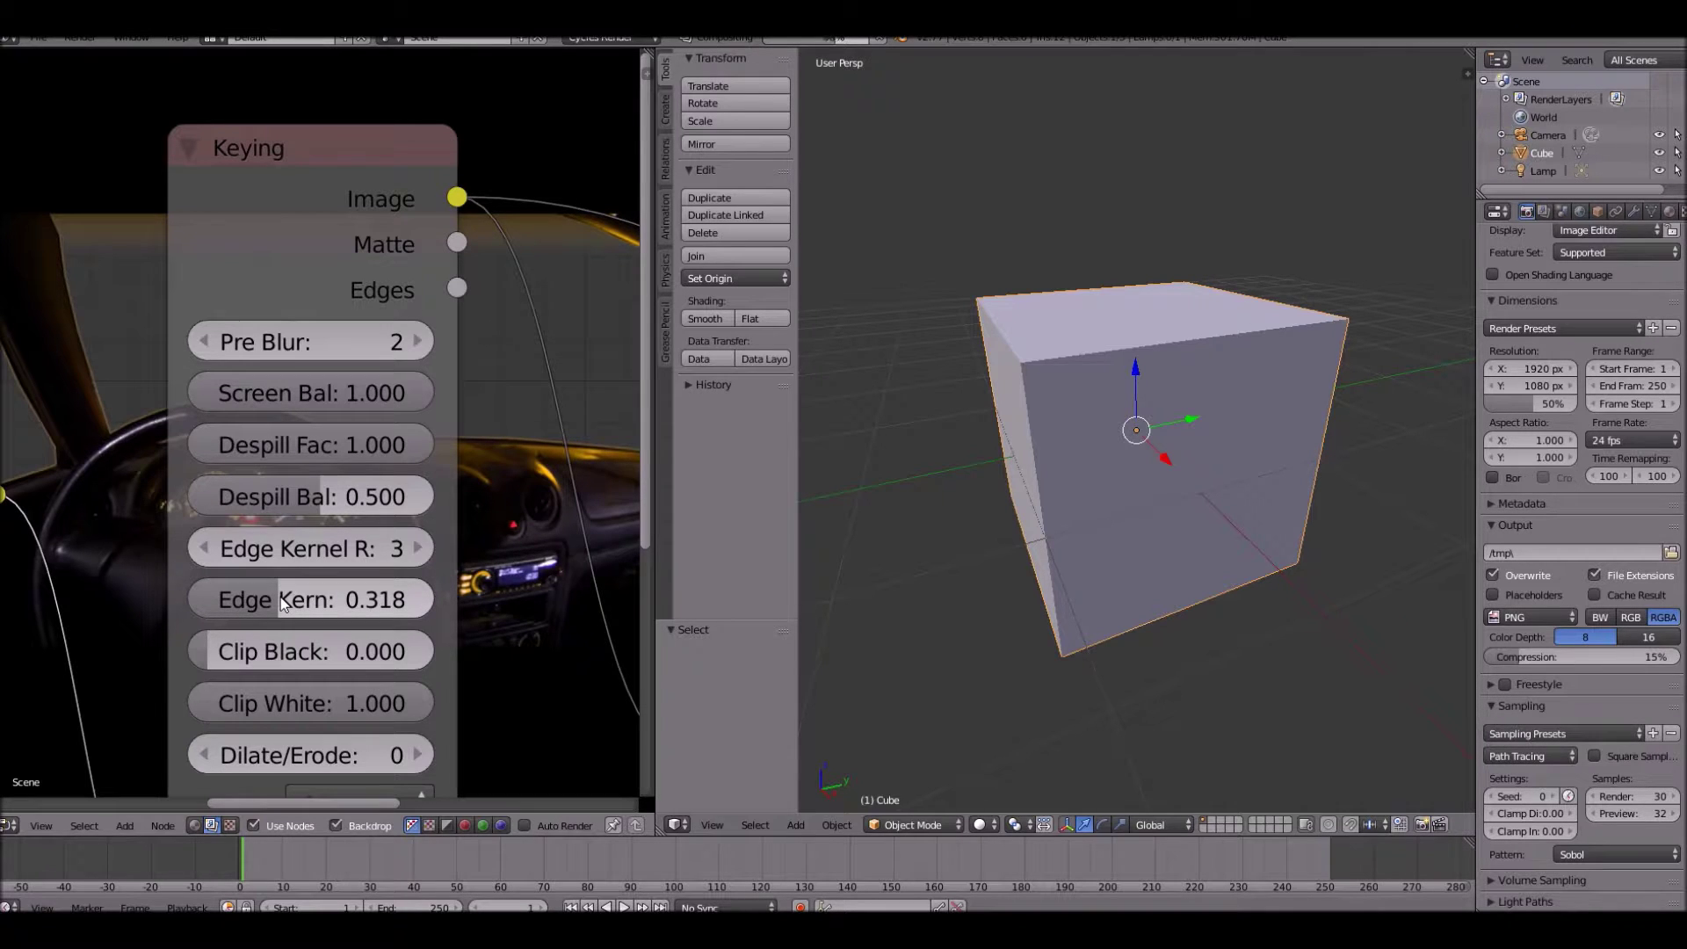
pyautogui.moveTo(283, 604); pyautogui.dragTo(342, 619)
pyautogui.moveTo(337, 597); pyautogui.dragTo(459, 598)
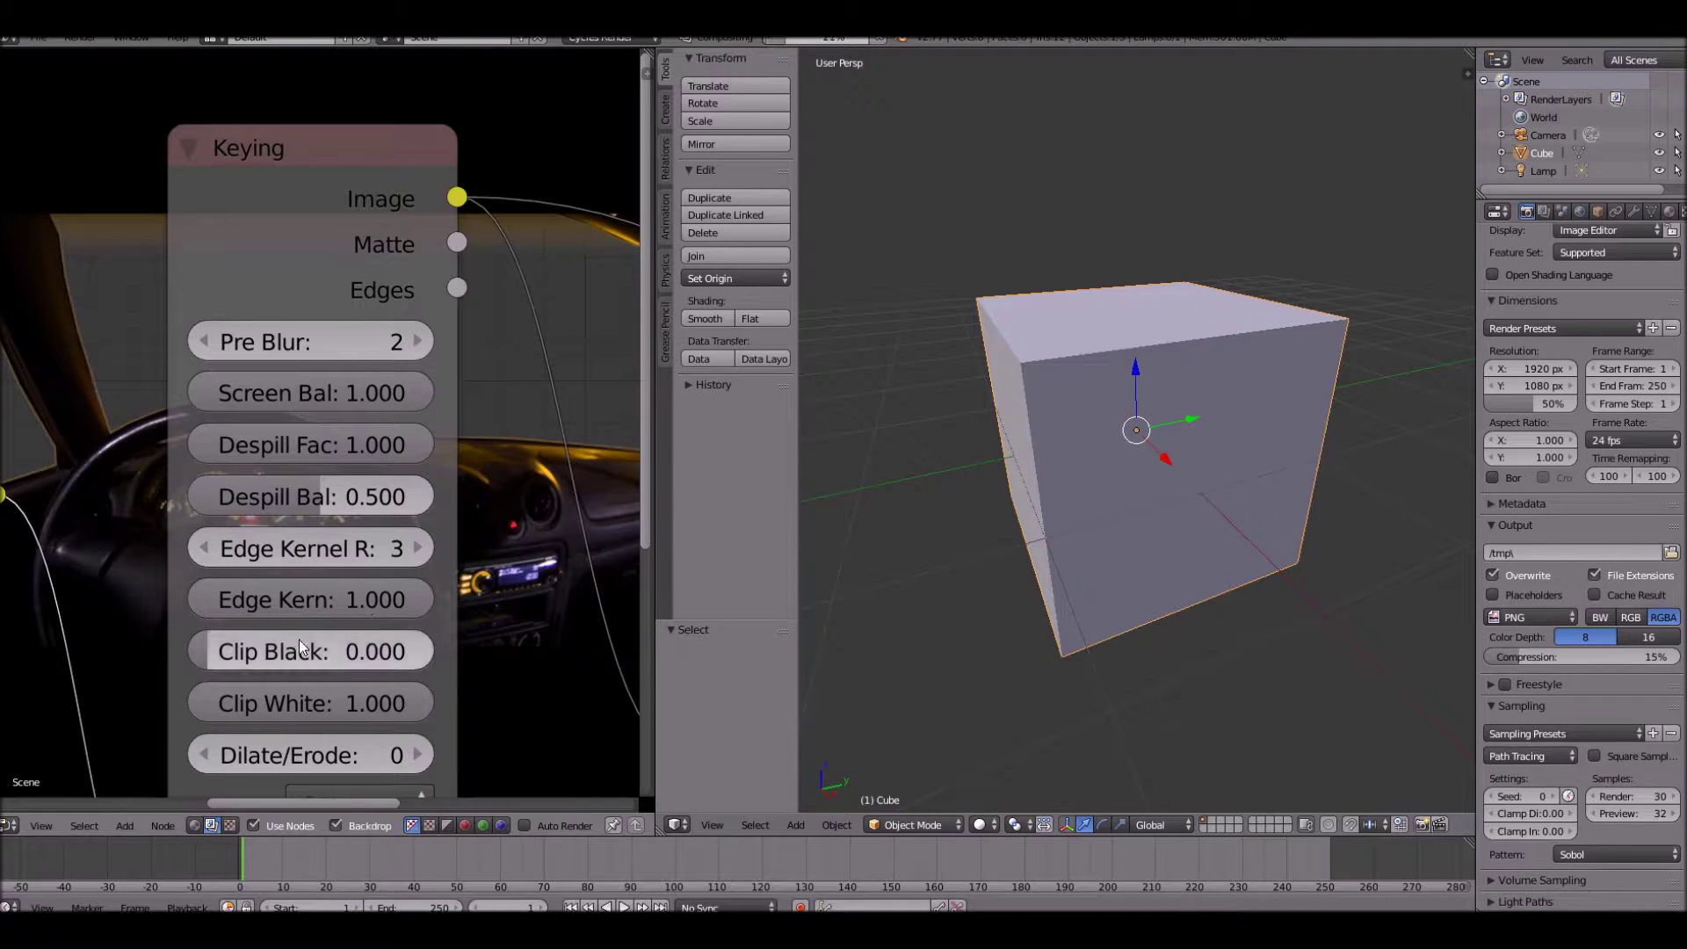
pyautogui.moveTo(226, 657); pyautogui.dragTo(306, 666)
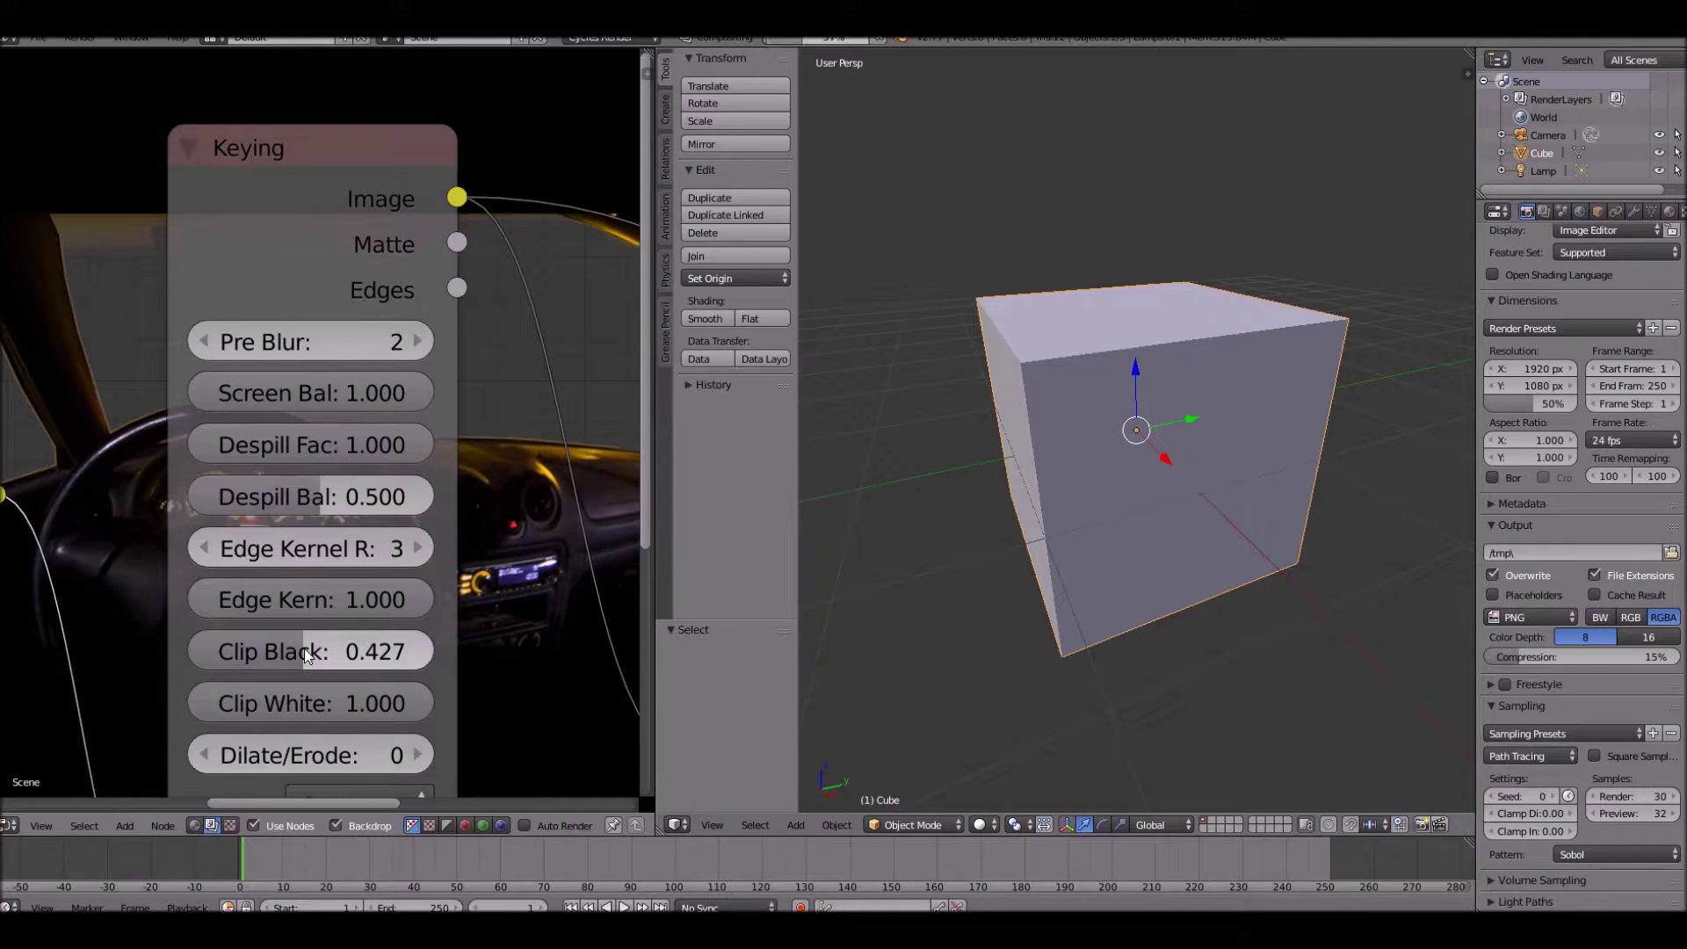
pyautogui.scroll(-4, 365, 523)
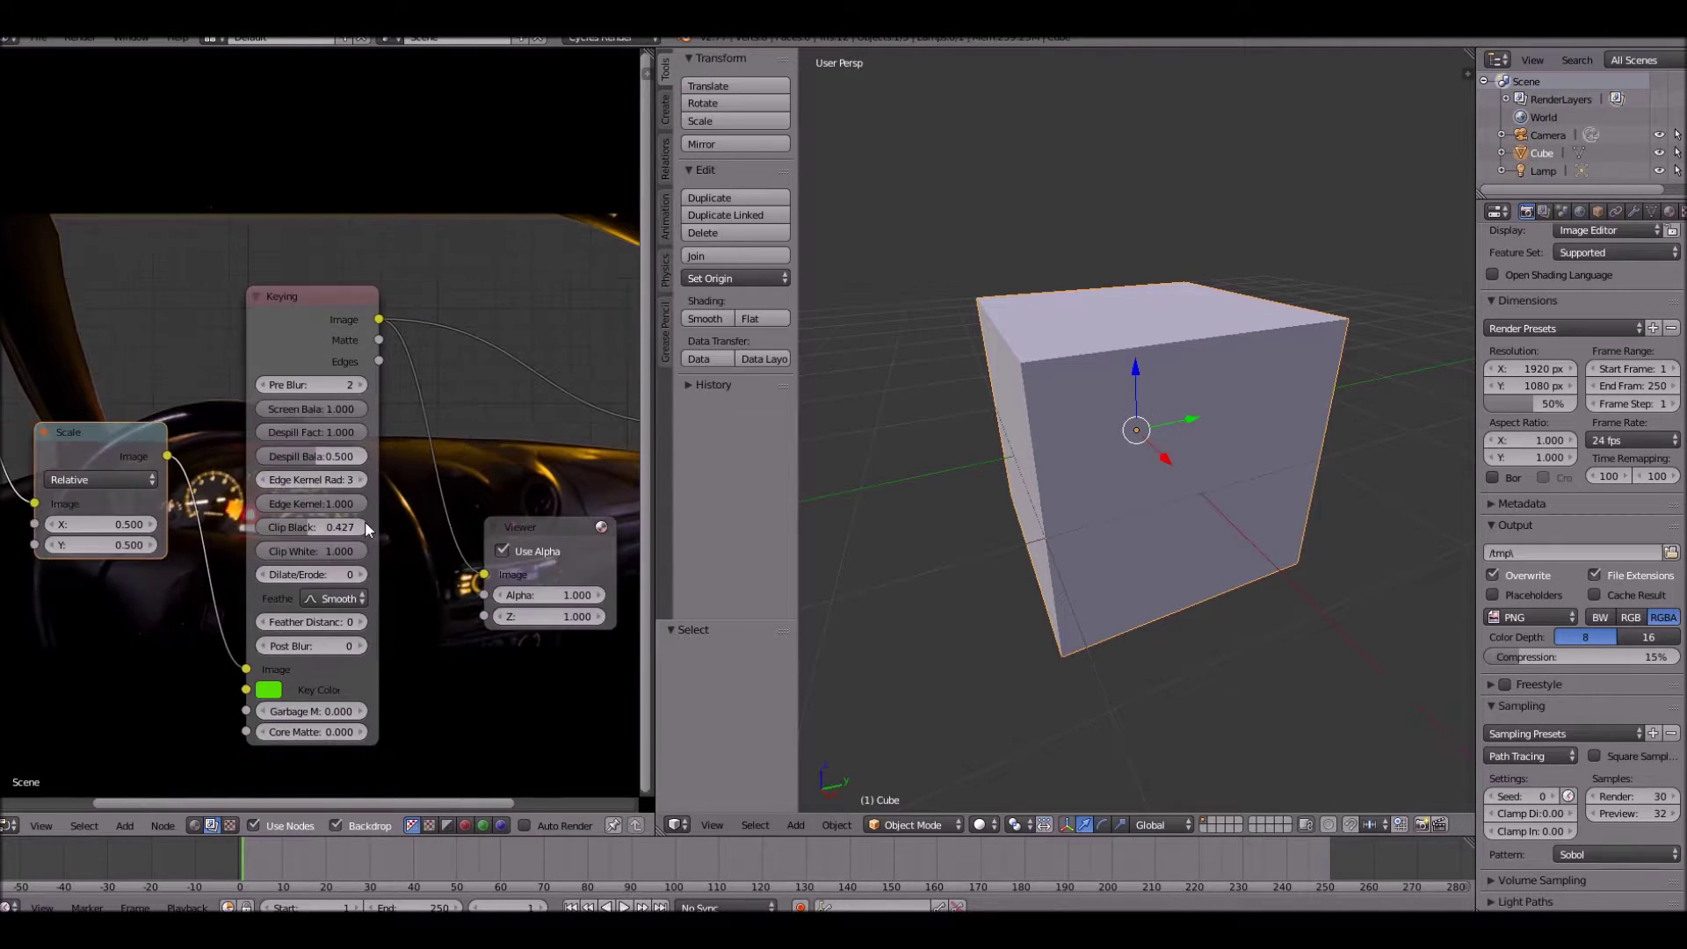
# Move the Viewer node beneath the Composite node, leaving free space beside the Keying node
pyautogui.scroll(2, 366, 523)
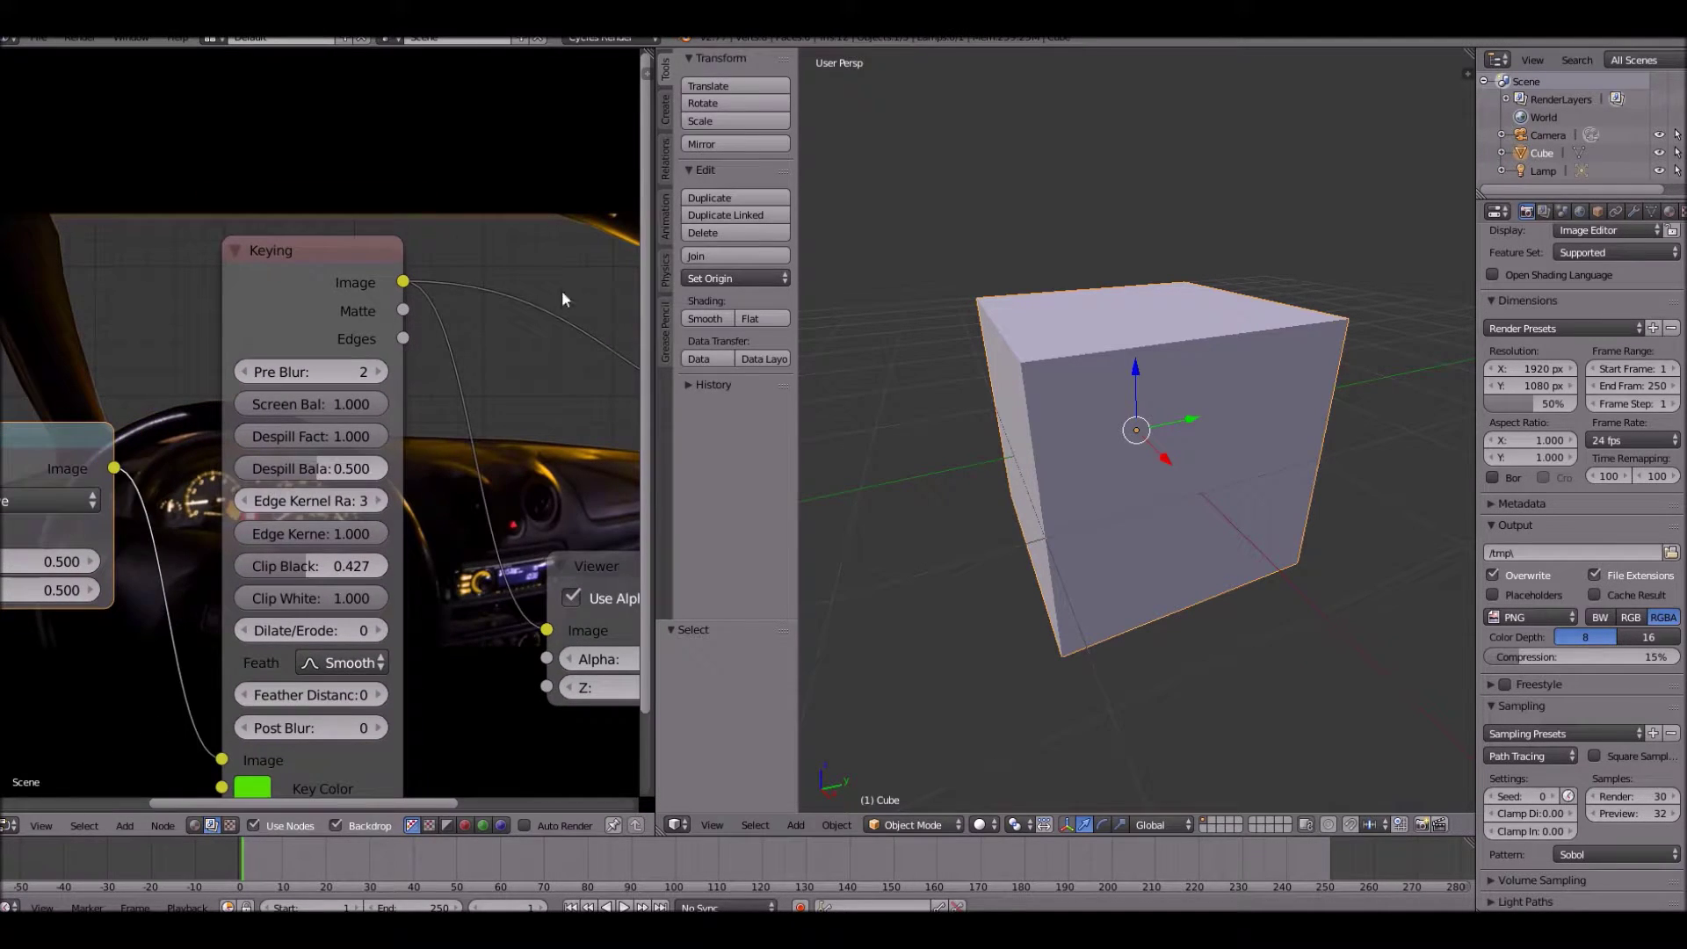
pyautogui.moveTo(208, 406); pyautogui.dragTo(0, 381, button='middle')
pyautogui.press('g')
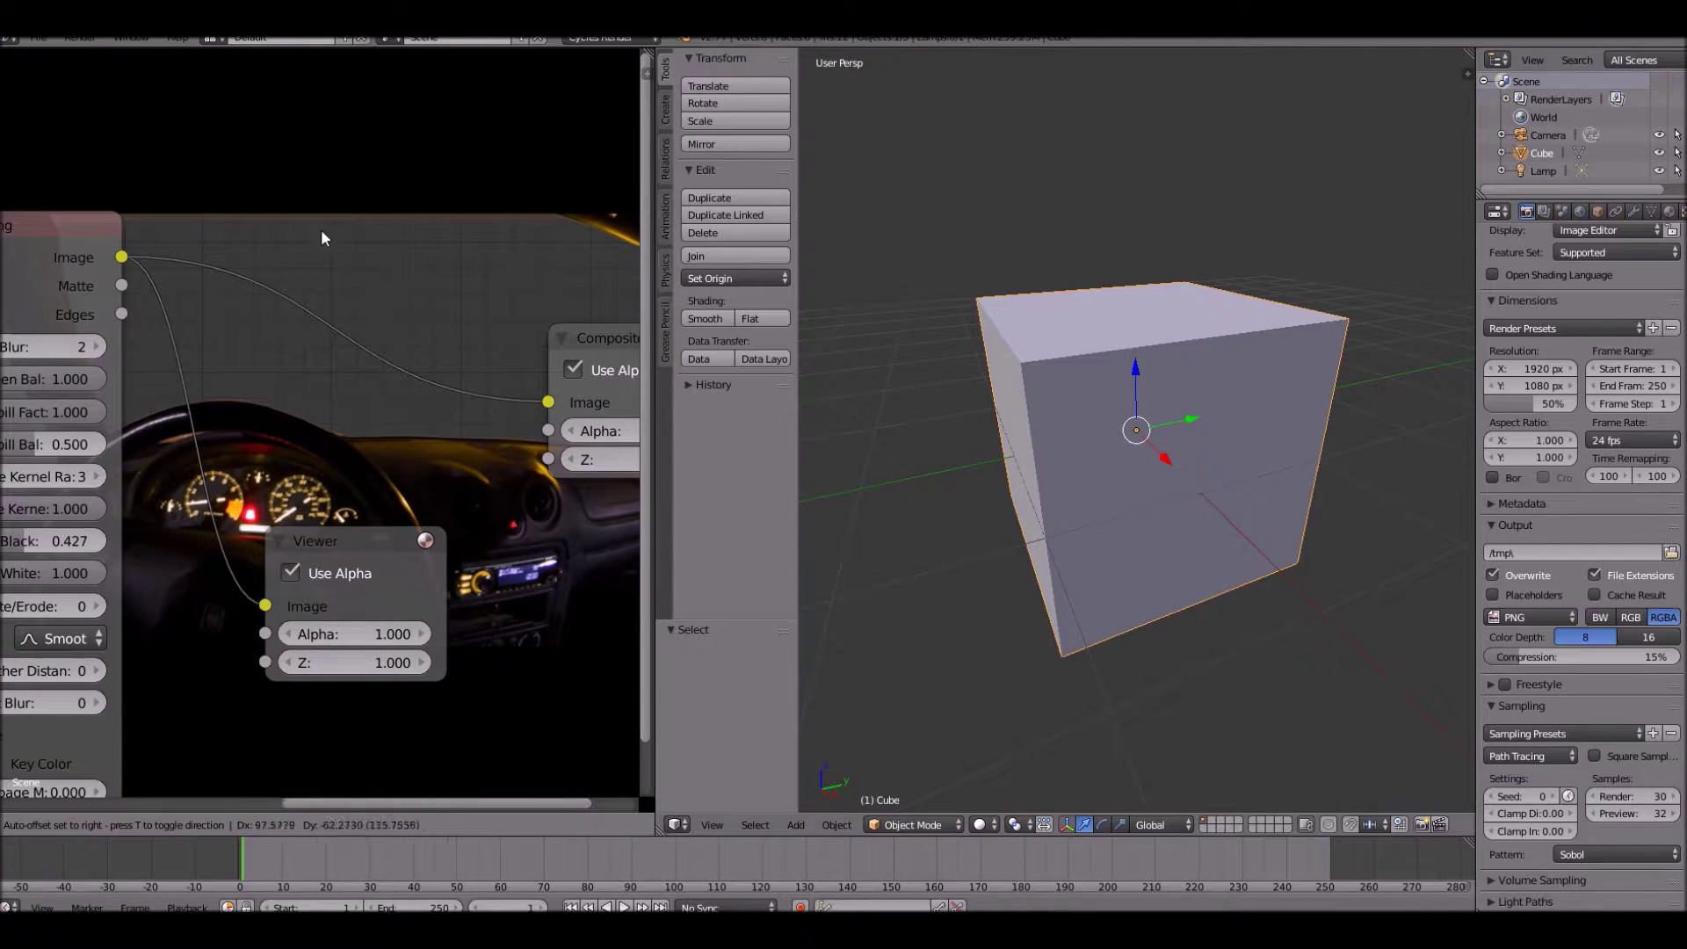
pyautogui.click(447, 370)
pyautogui.moveTo(291, 522); pyautogui.dragTo(552, 536)
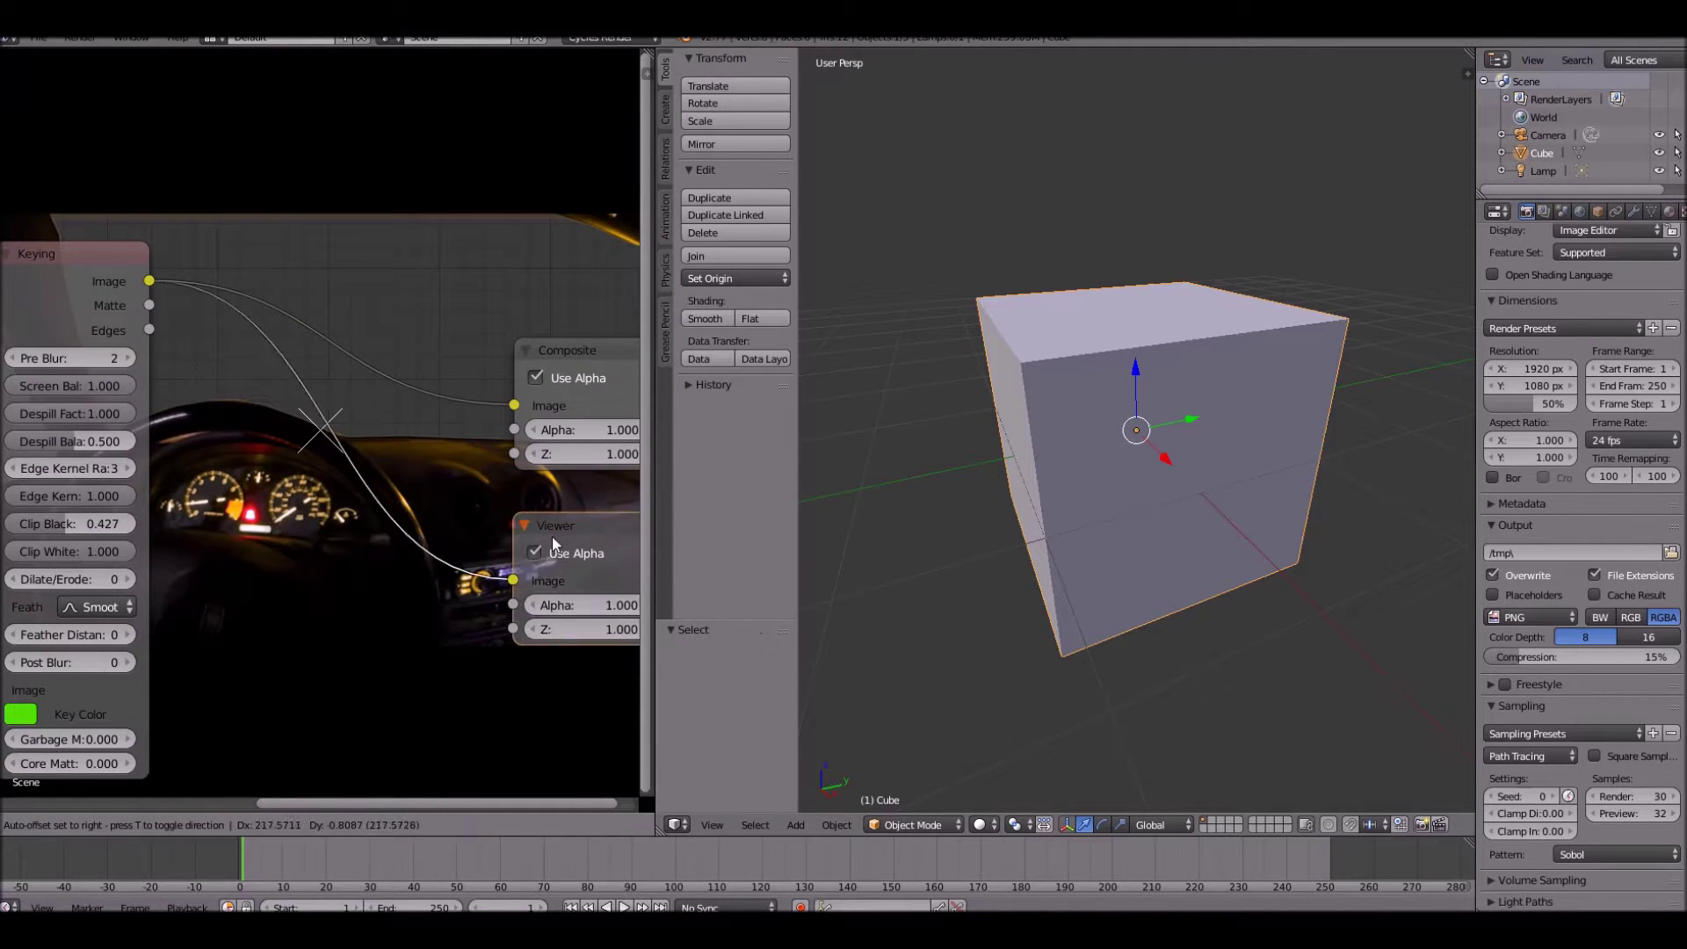
# Add an Alpha Over node on the link between the Keying and Viewer nodes
pyautogui.hotkey('shift', 'a')
pyautogui.click(411, 437)
pyautogui.write('alph')
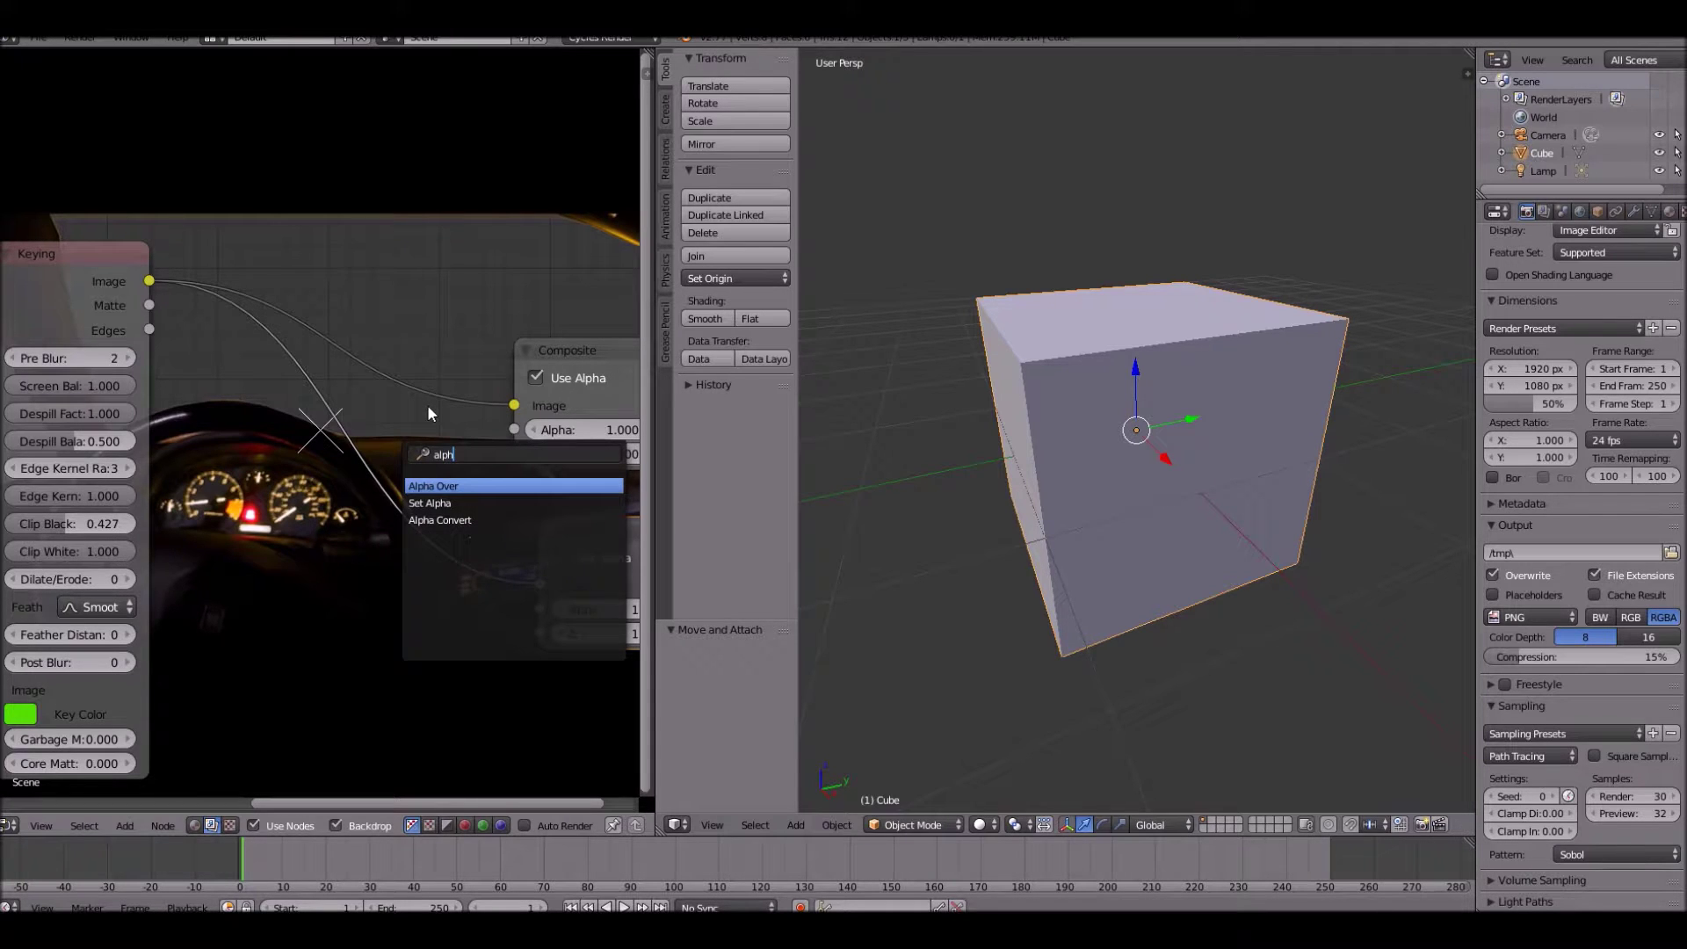
pyautogui.press('Return')
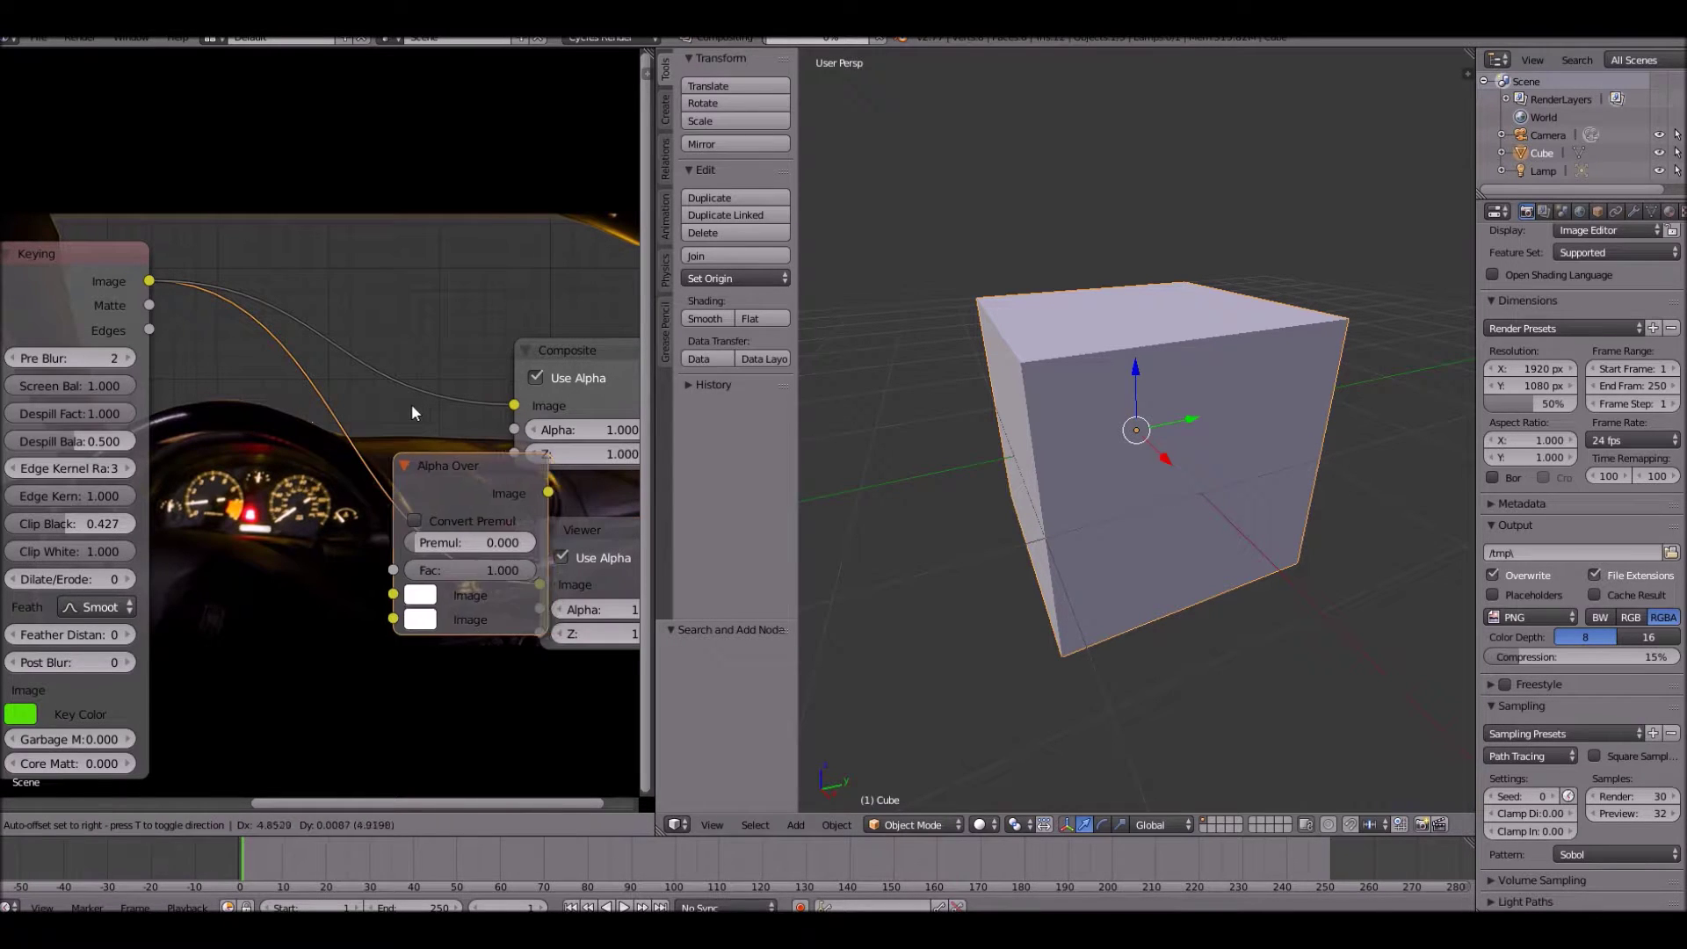
pyautogui.click(417, 461)
pyautogui.press('g')
pyautogui.click(329, 381)
# Cut the Keying node's link to Composite and reroute its image output from Alpha Over's first image input to the second
pyautogui.keyDown('ctrl'); pyautogui.moveTo(272, 347); pyautogui.dragTo(294, 304); pyautogui.keyUp('ctrl')
pyautogui.moveTo(149, 281); pyautogui.dragTo(203, 411)
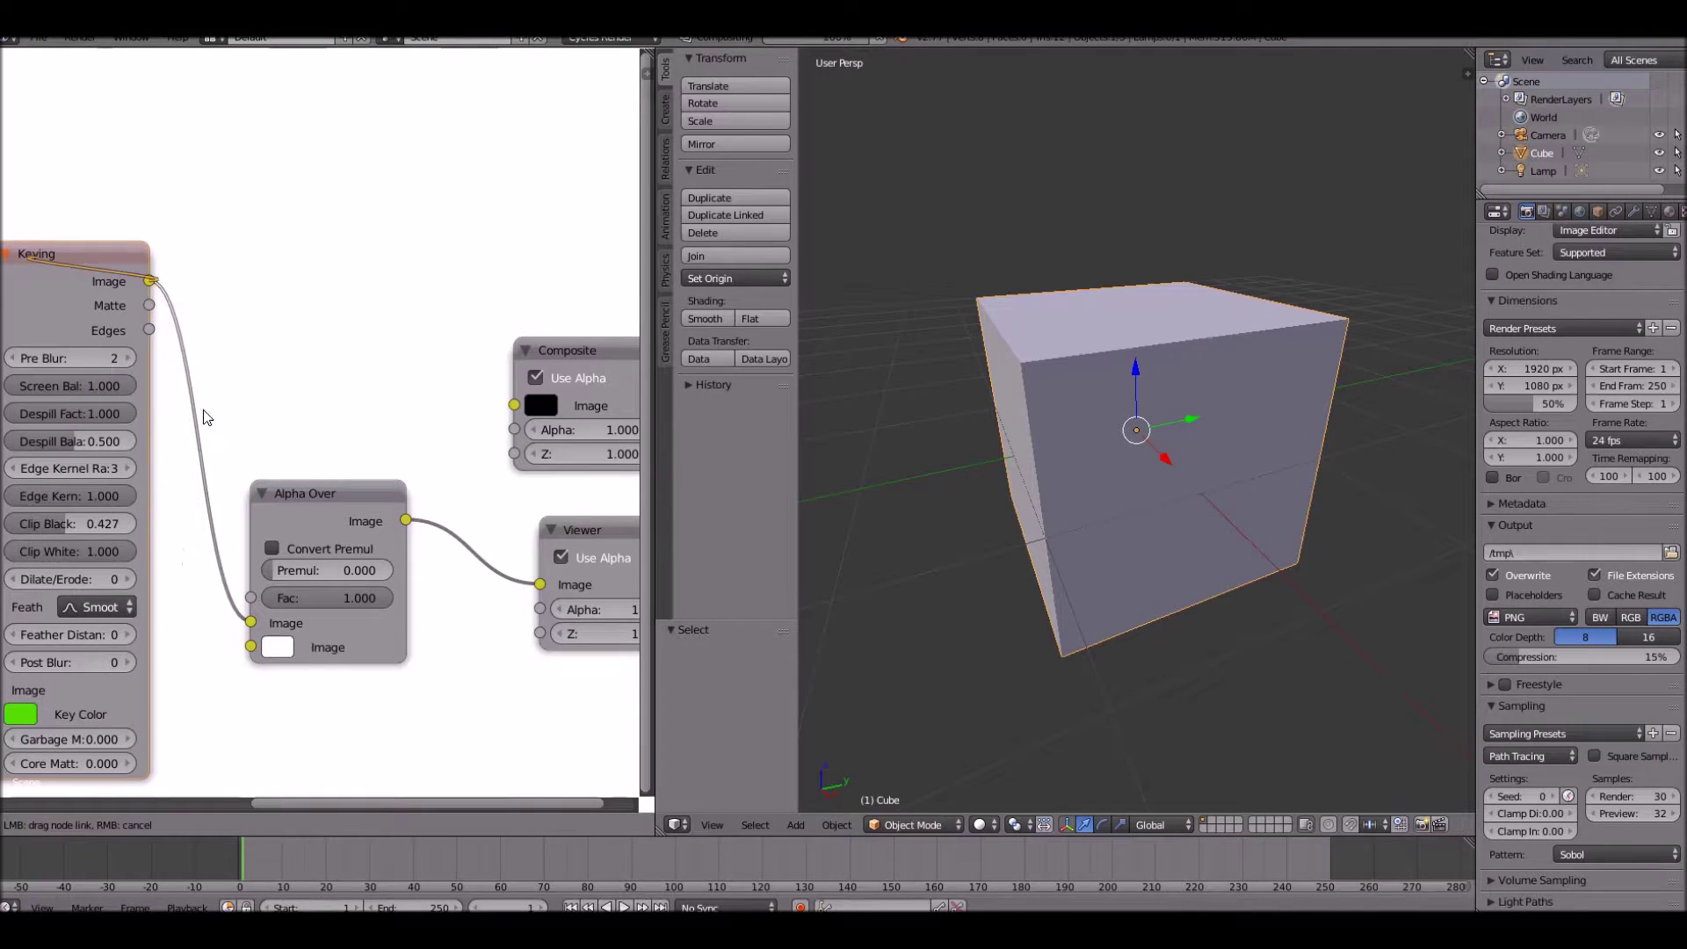
pyautogui.moveTo(233, 697); pyautogui.dragTo(251, 647)
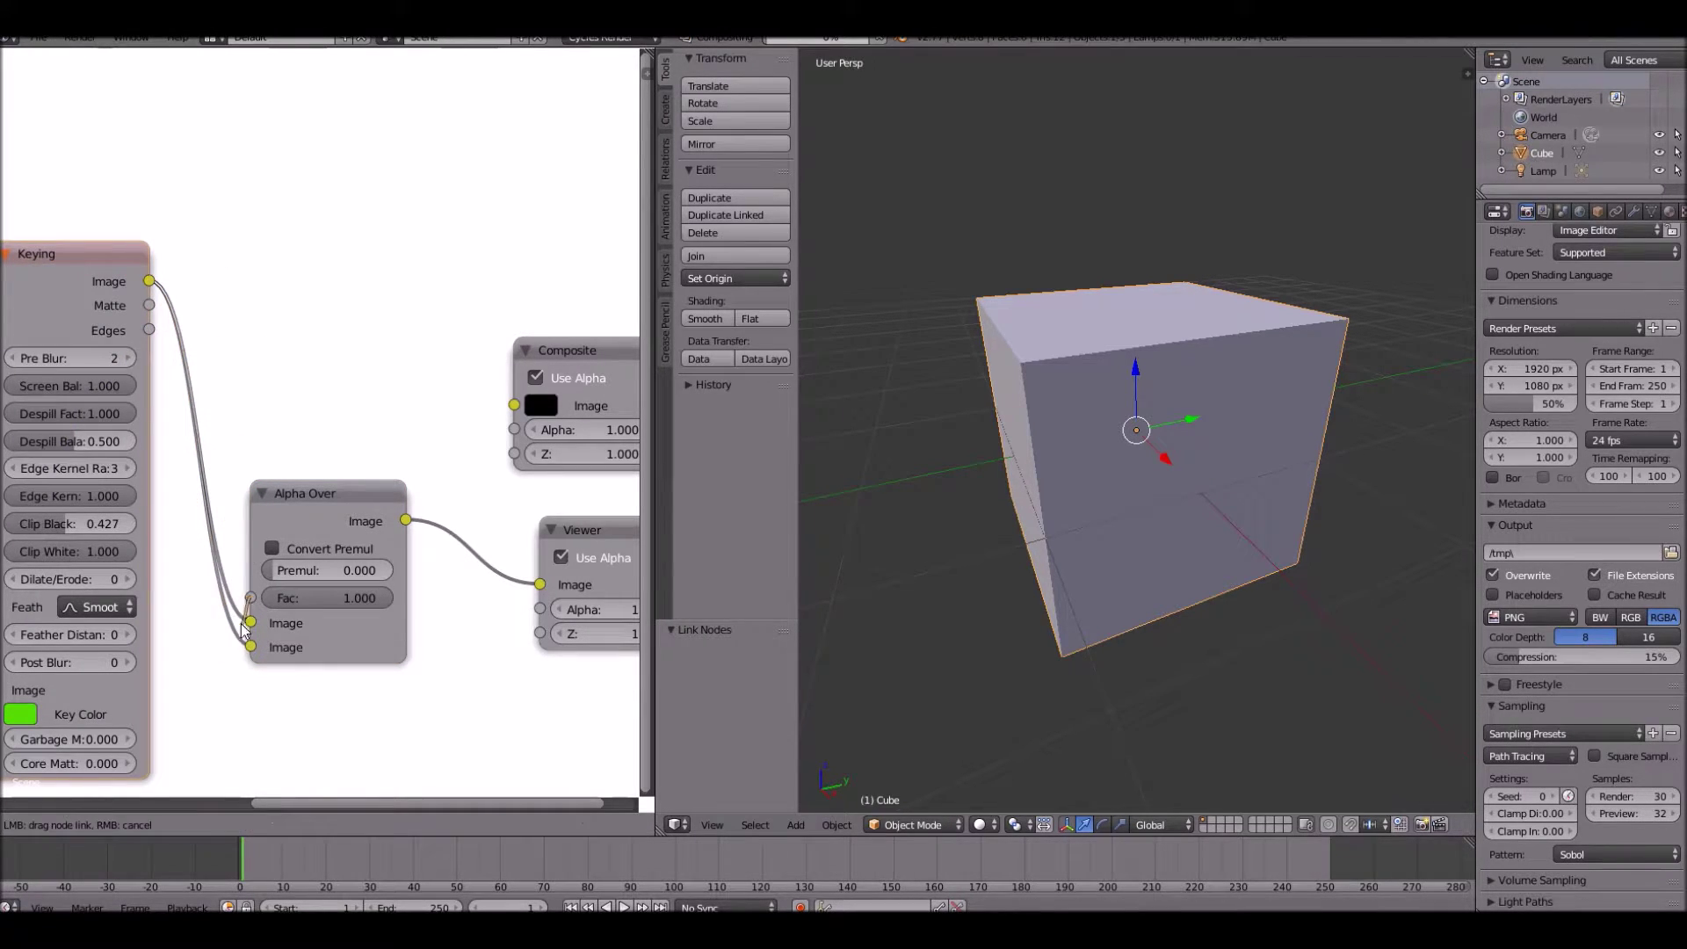
pyautogui.keyDown('ctrl'); pyautogui.moveTo(235, 627); pyautogui.dragTo(518, 468, button='right'); pyautogui.keyUp('ctrl')
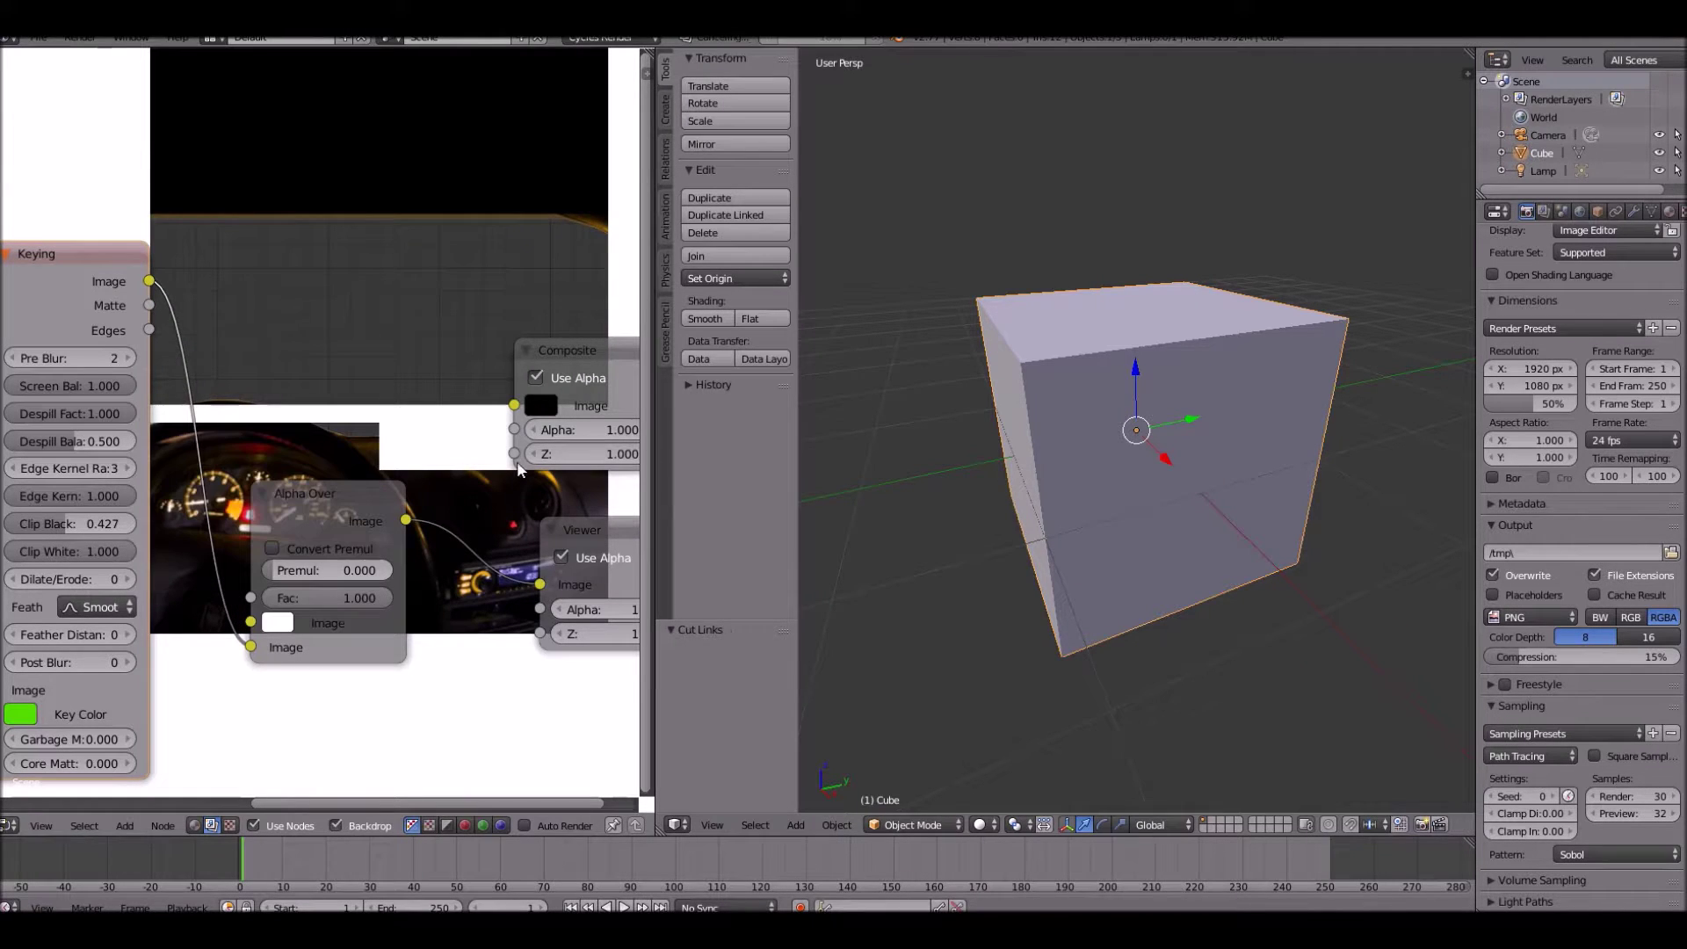
# Link the Alpha Over node's image output to the Composite node's image input
pyautogui.moveTo(404, 521)
pyautogui.mouseDown()
pyautogui.moveTo(511, 406)
pyautogui.moveTo(428, 553)
pyautogui.moveTo(406, 520)
pyautogui.mouseUp()
pyautogui.click(505, 410)
pyautogui.click(520, 397)
pyautogui.scroll(-6, 351, 492)
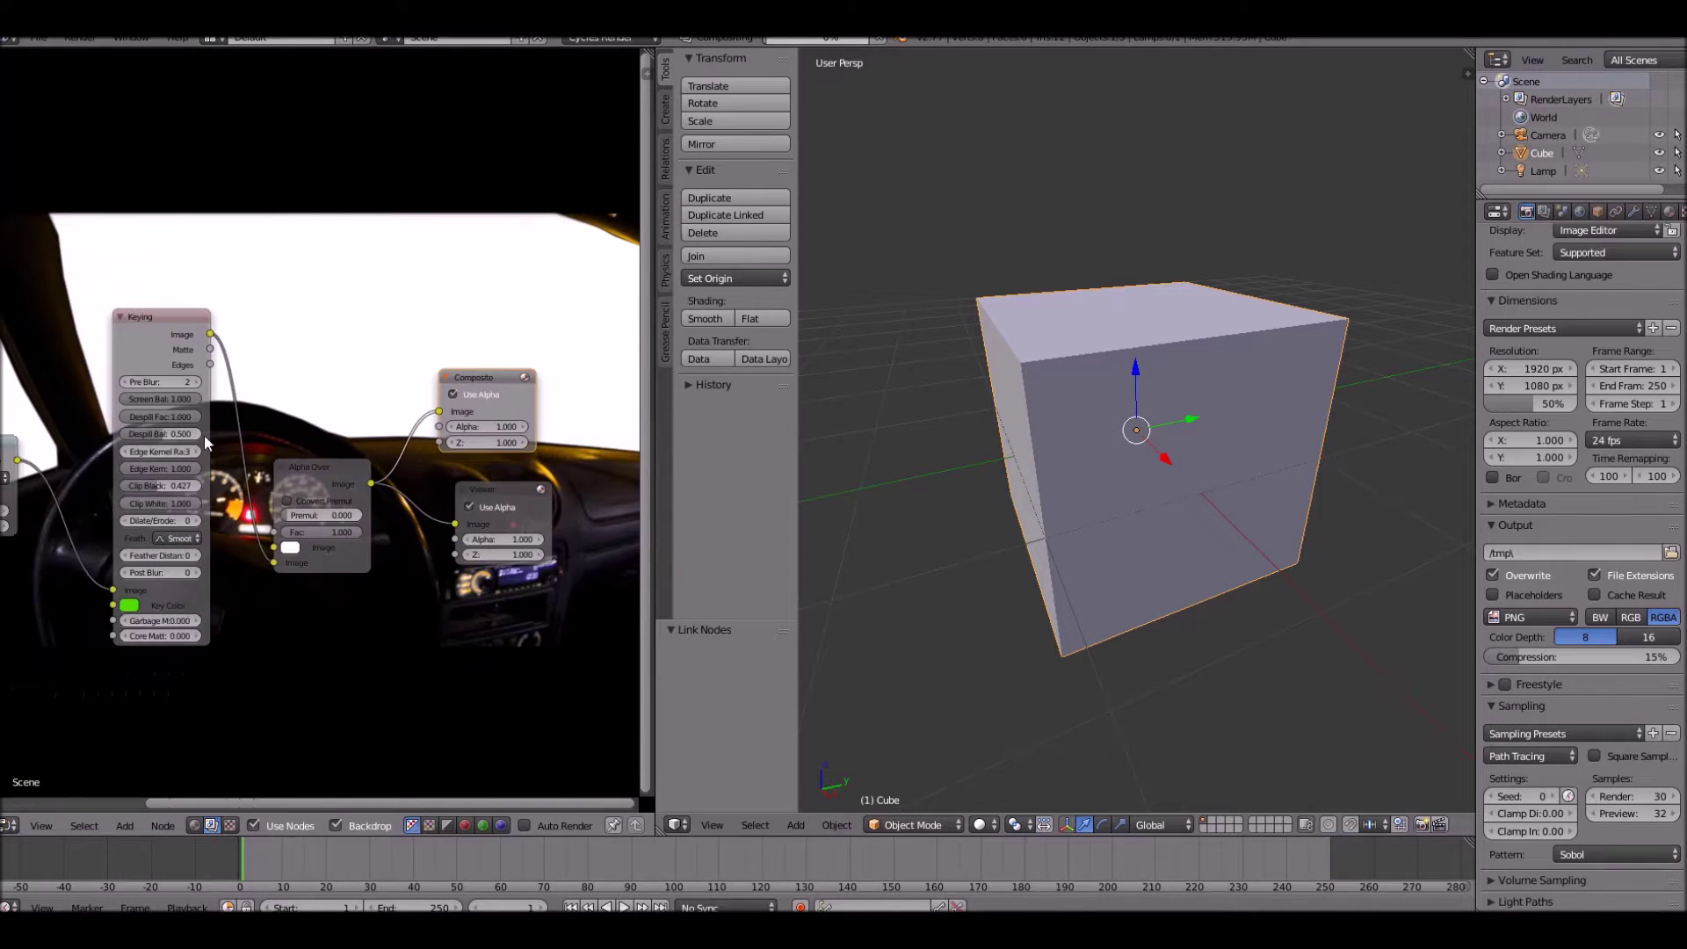
pyautogui.moveTo(203, 435); pyautogui.dragTo(407, 436, button='middle')
pyautogui.scroll(3, 166, 490)
pyautogui.moveTo(167, 490); pyautogui.dragTo(344, 557, button='middle')
pyautogui.click(131, 456)
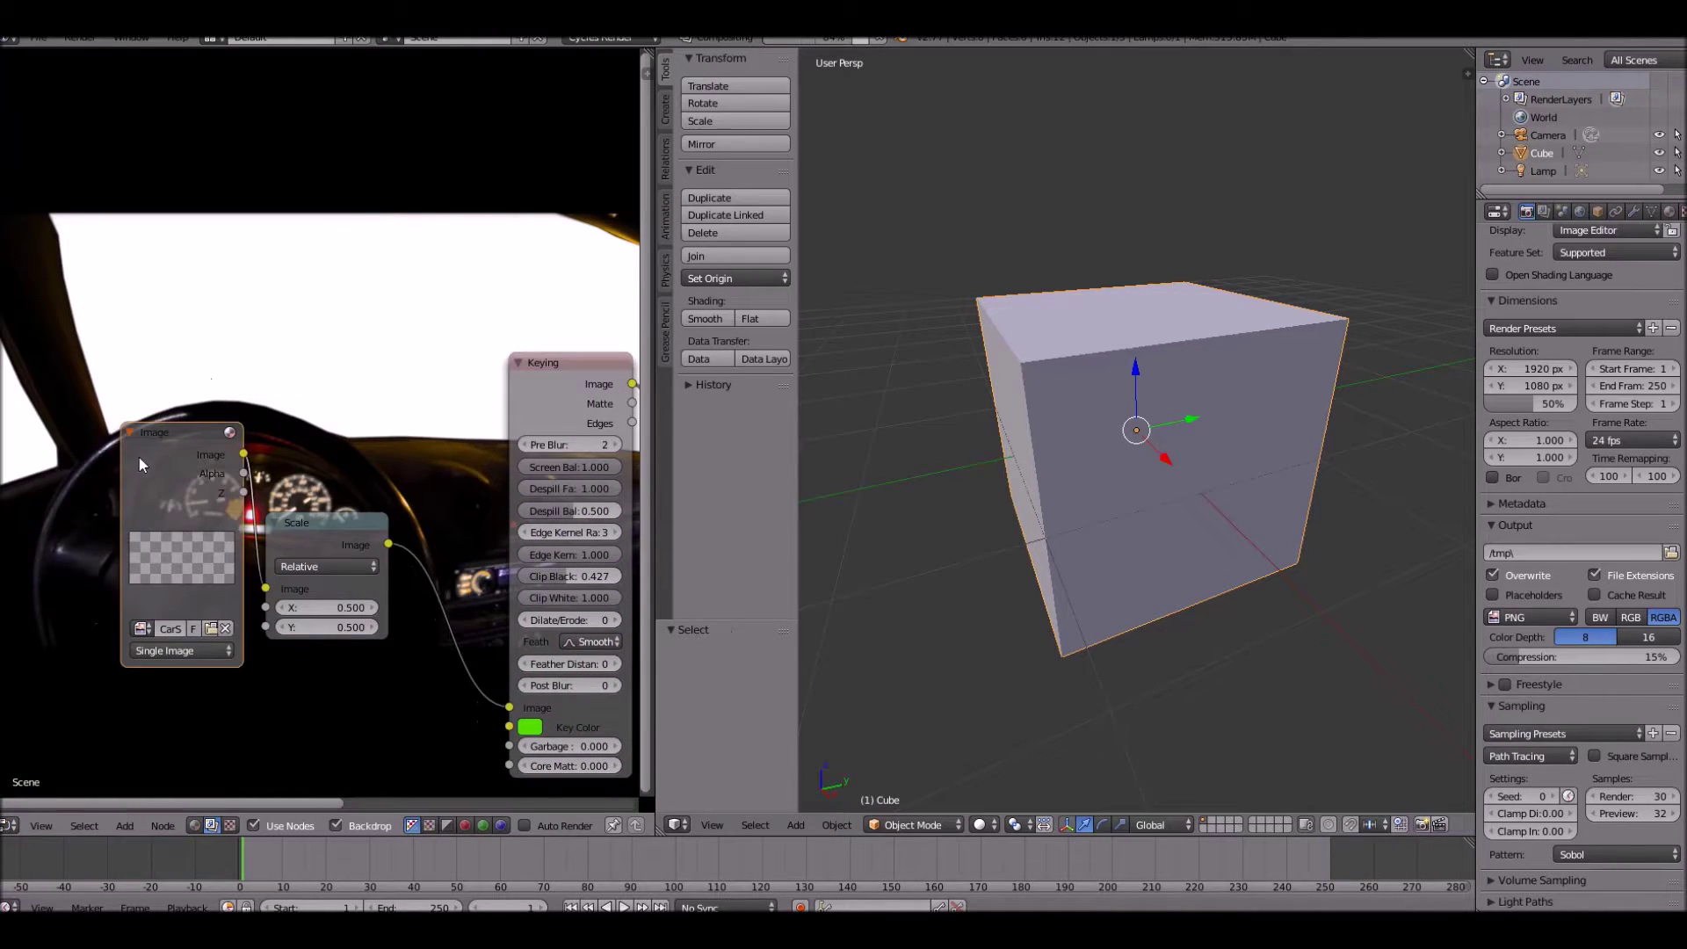
pyautogui.moveTo(336, 474); pyautogui.dragTo(146, 494, button='middle')
pyautogui.moveTo(473, 508); pyautogui.dragTo(282, 377, button='middle')
# Add a Render Layers node to the compositing node tree
pyautogui.scroll(-2, 200, 413)
pyautogui.moveTo(200, 413); pyautogui.dragTo(257, 344, button='middle')
pyautogui.hotkey('shift', 'a')
pyautogui.click(226, 403)
pyautogui.write('re')
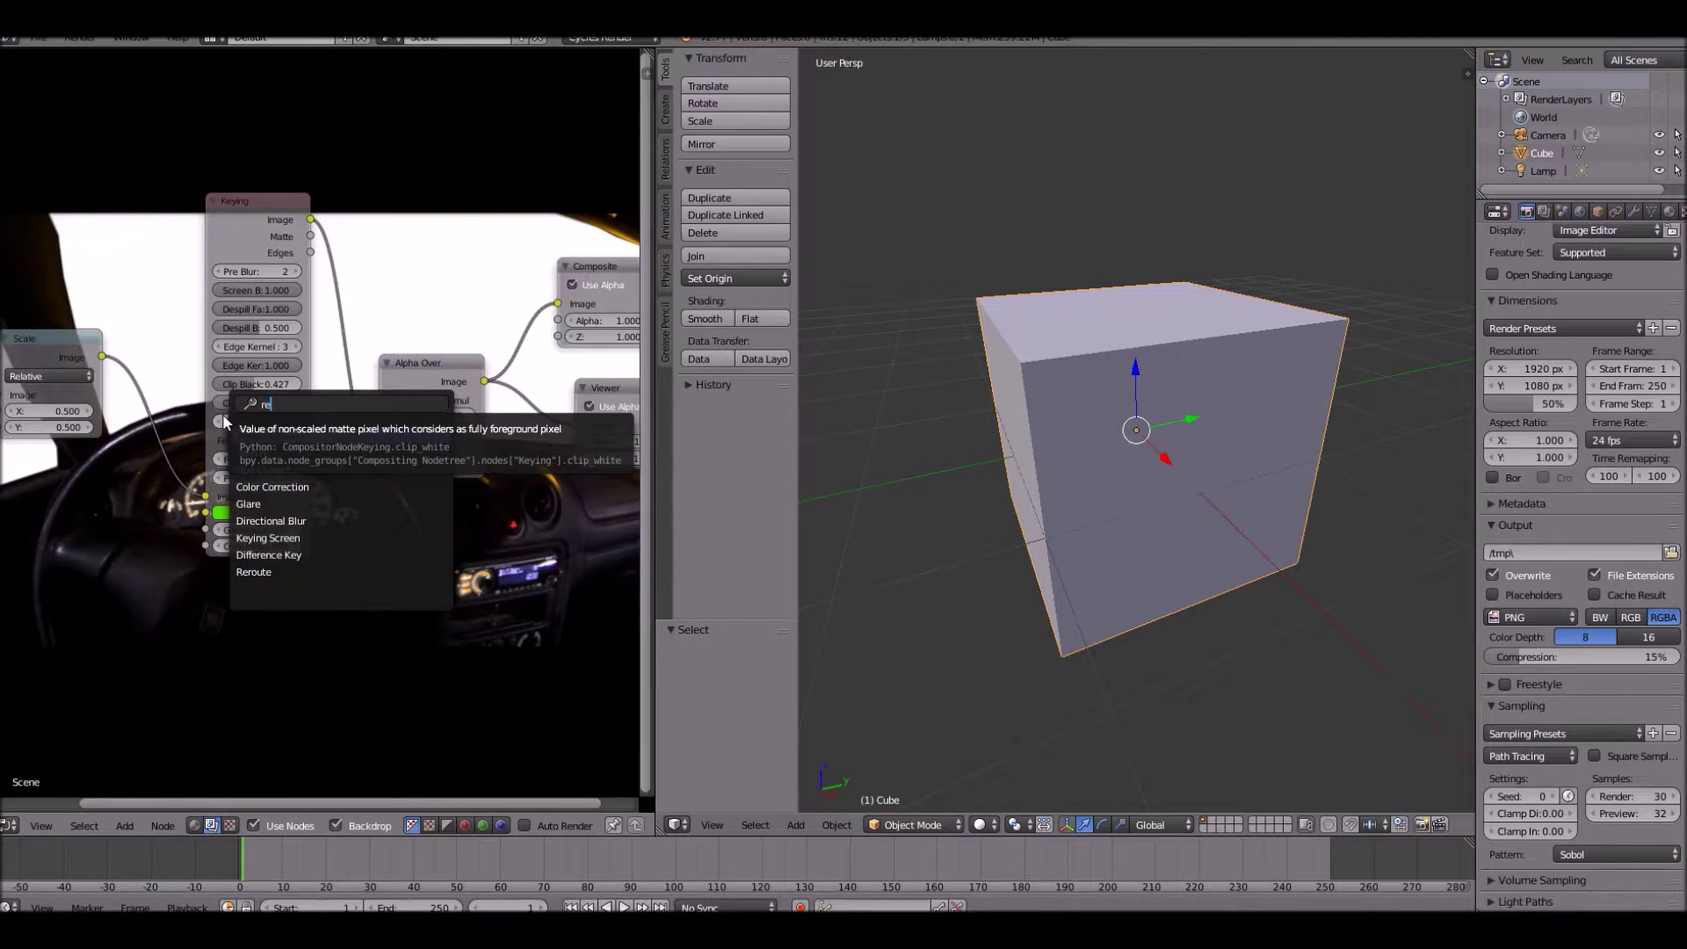
pyautogui.write('nd')
pyautogui.click(283, 426)
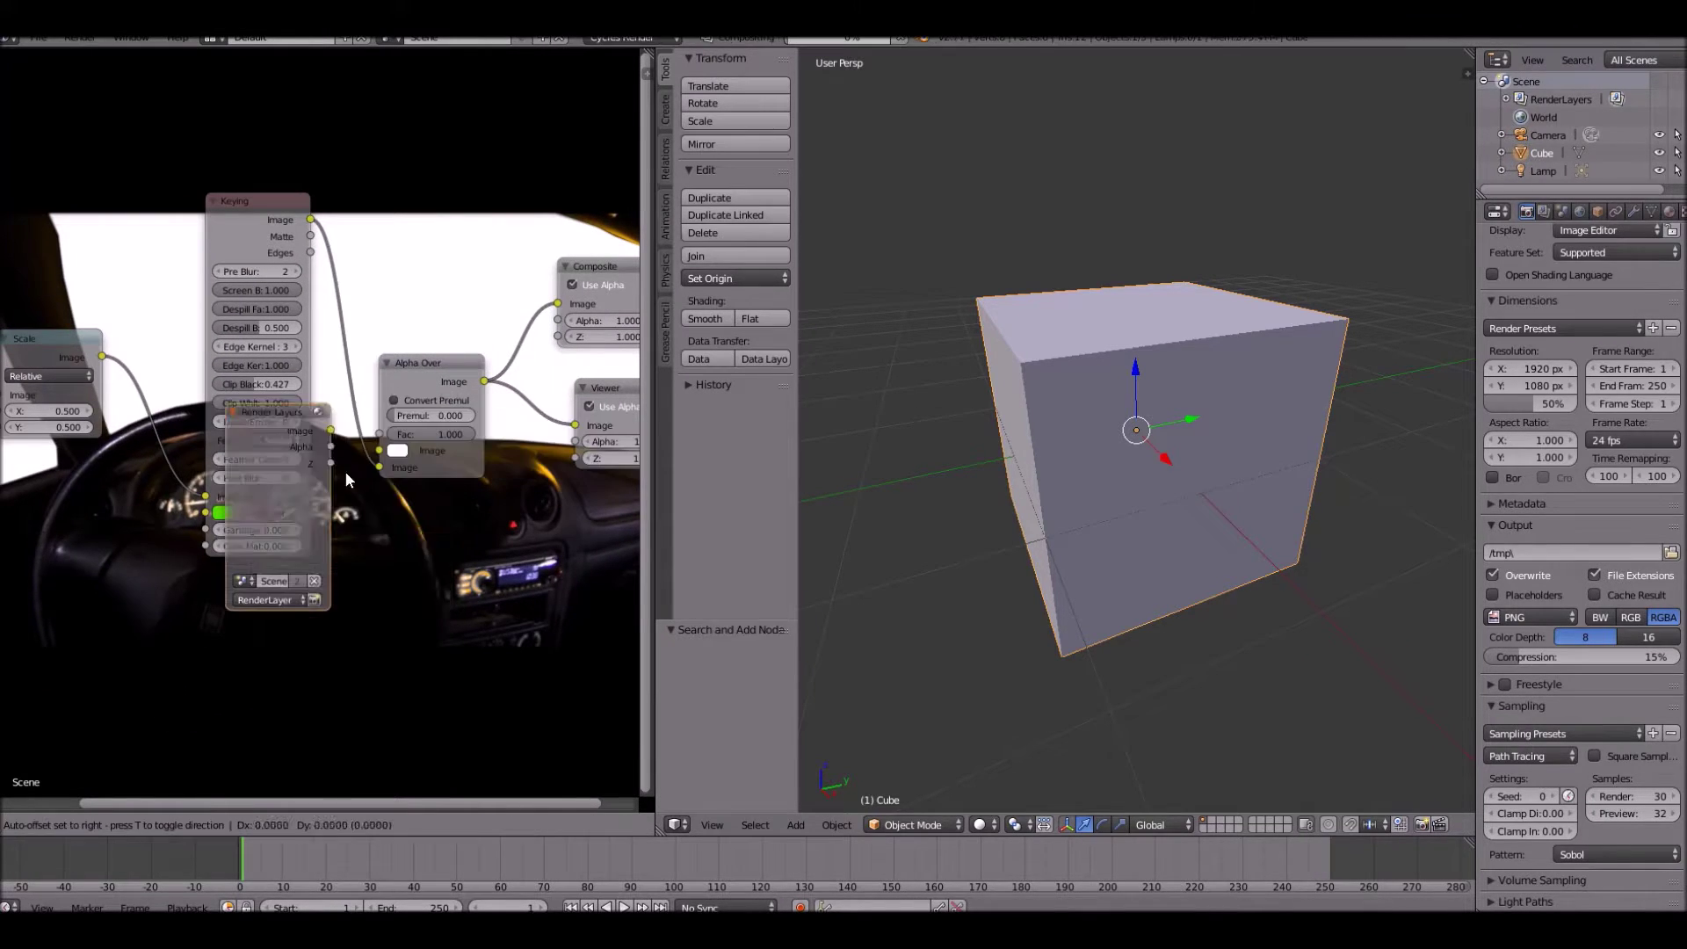
pyautogui.click(356, 557)
# Place the Render Layers node below the Keying node and link its image output to Alpha Over's first image input
pyautogui.press('g')
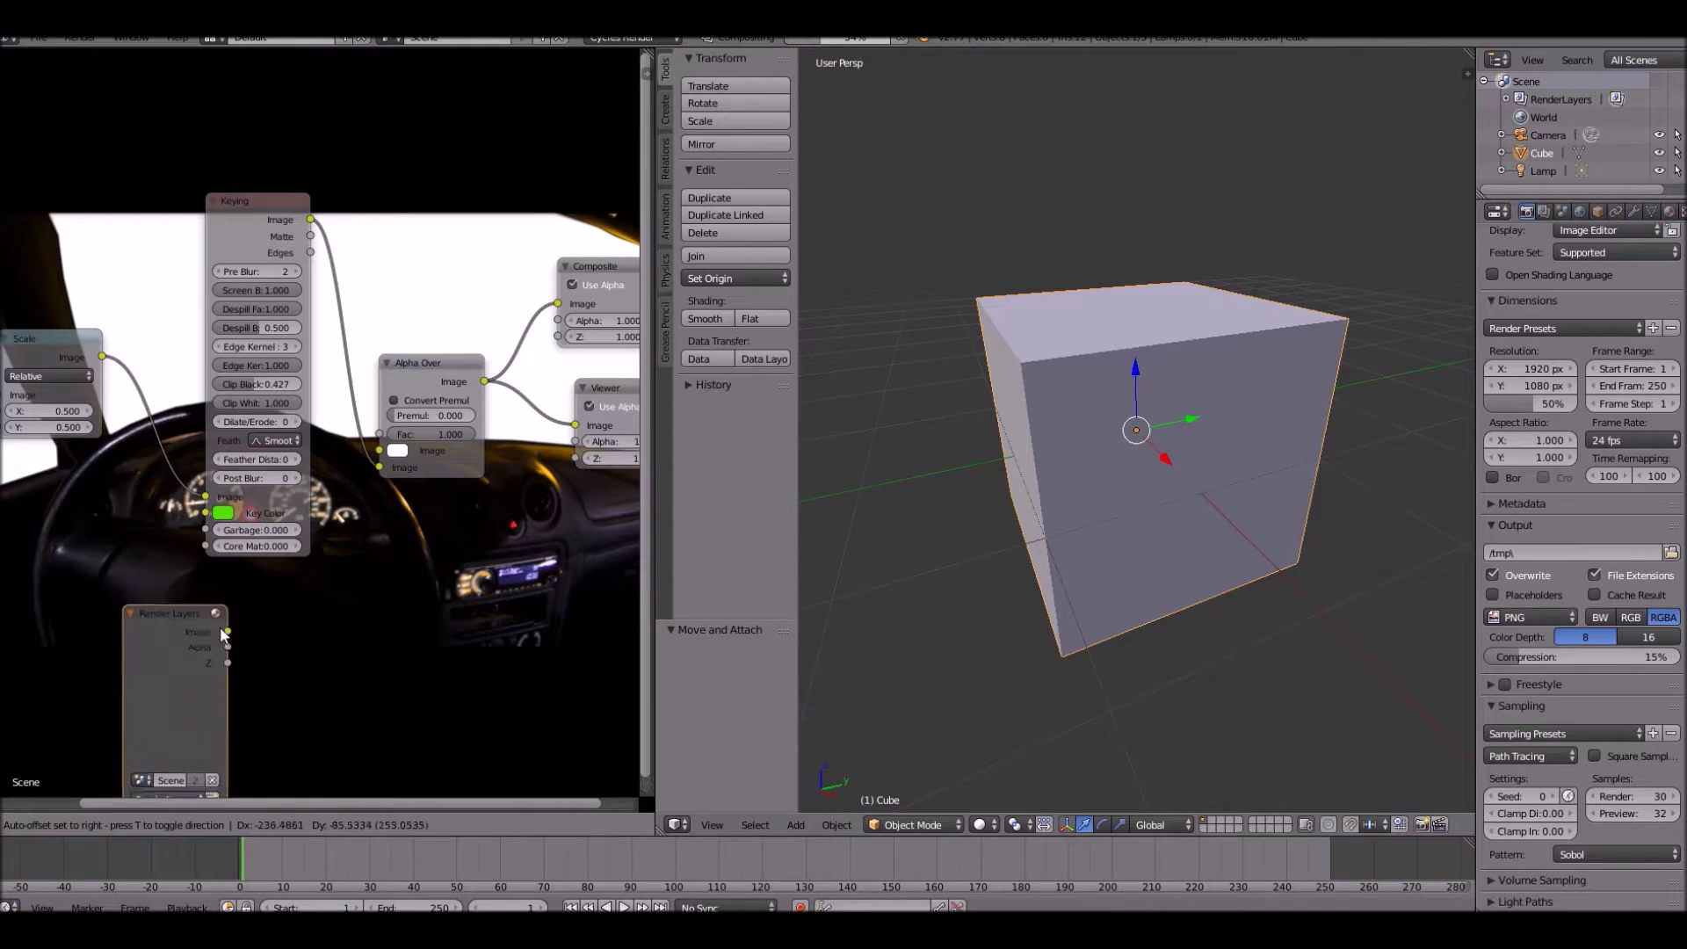
pyautogui.click(212, 617)
pyautogui.moveTo(210, 613); pyautogui.dragTo(381, 450)
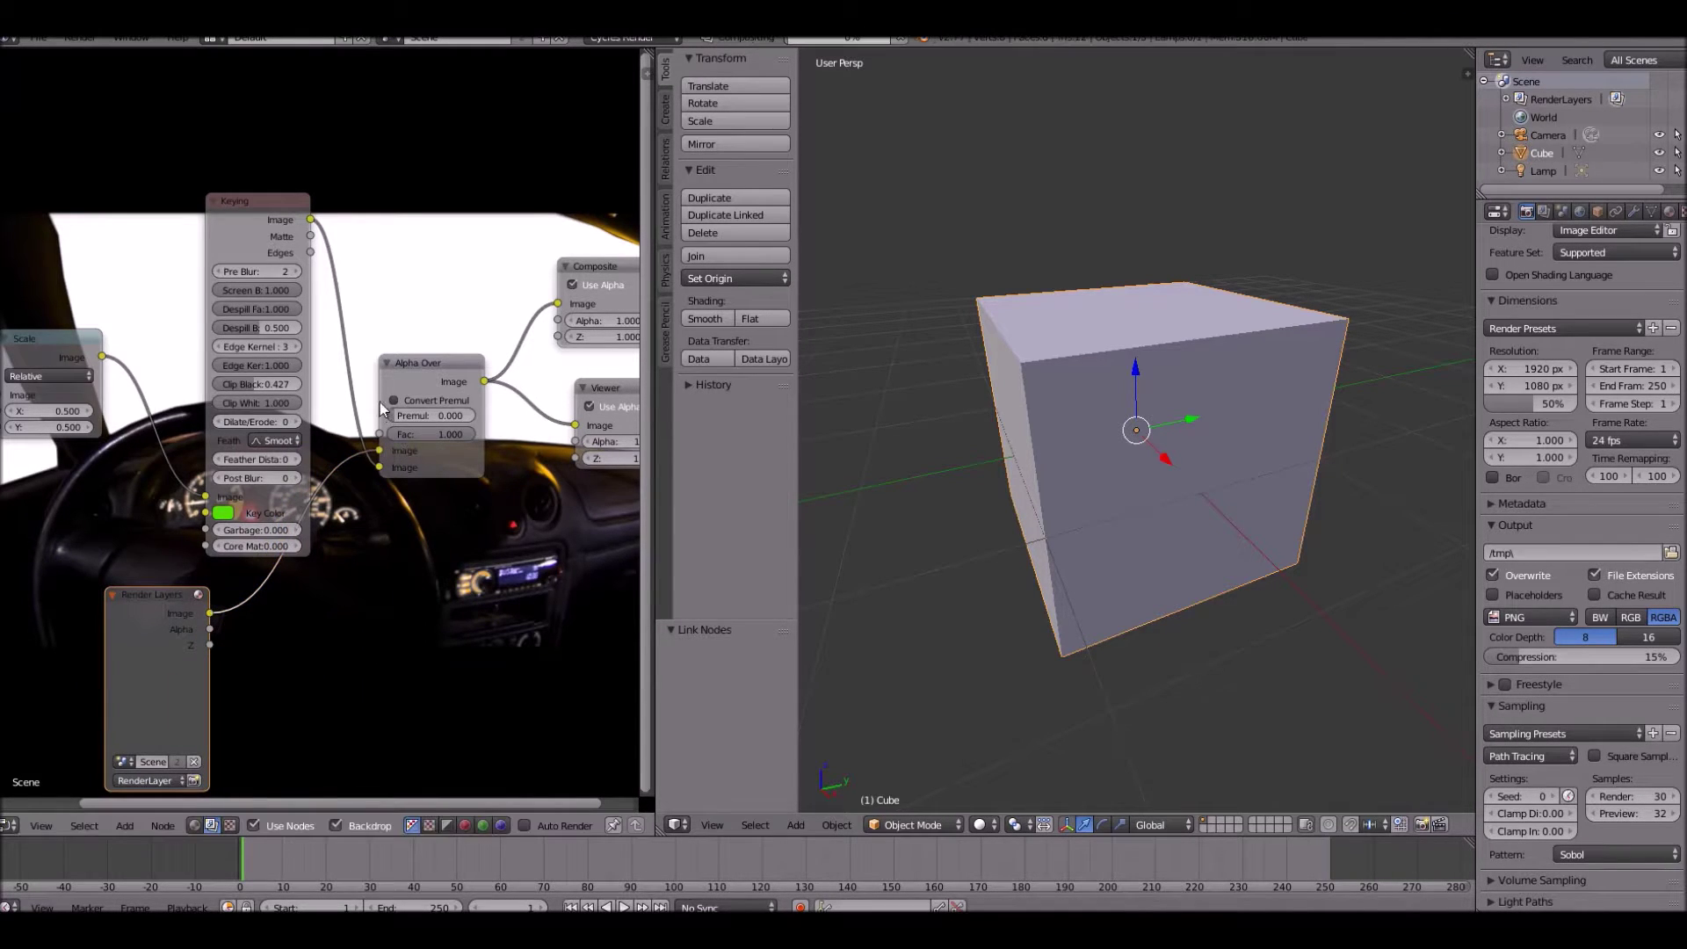
# Shift the Keying node farther from Alpha Over and move the Render Layers node to the space above and between them
pyautogui.moveTo(255, 265); pyautogui.dragTo(150, 227)
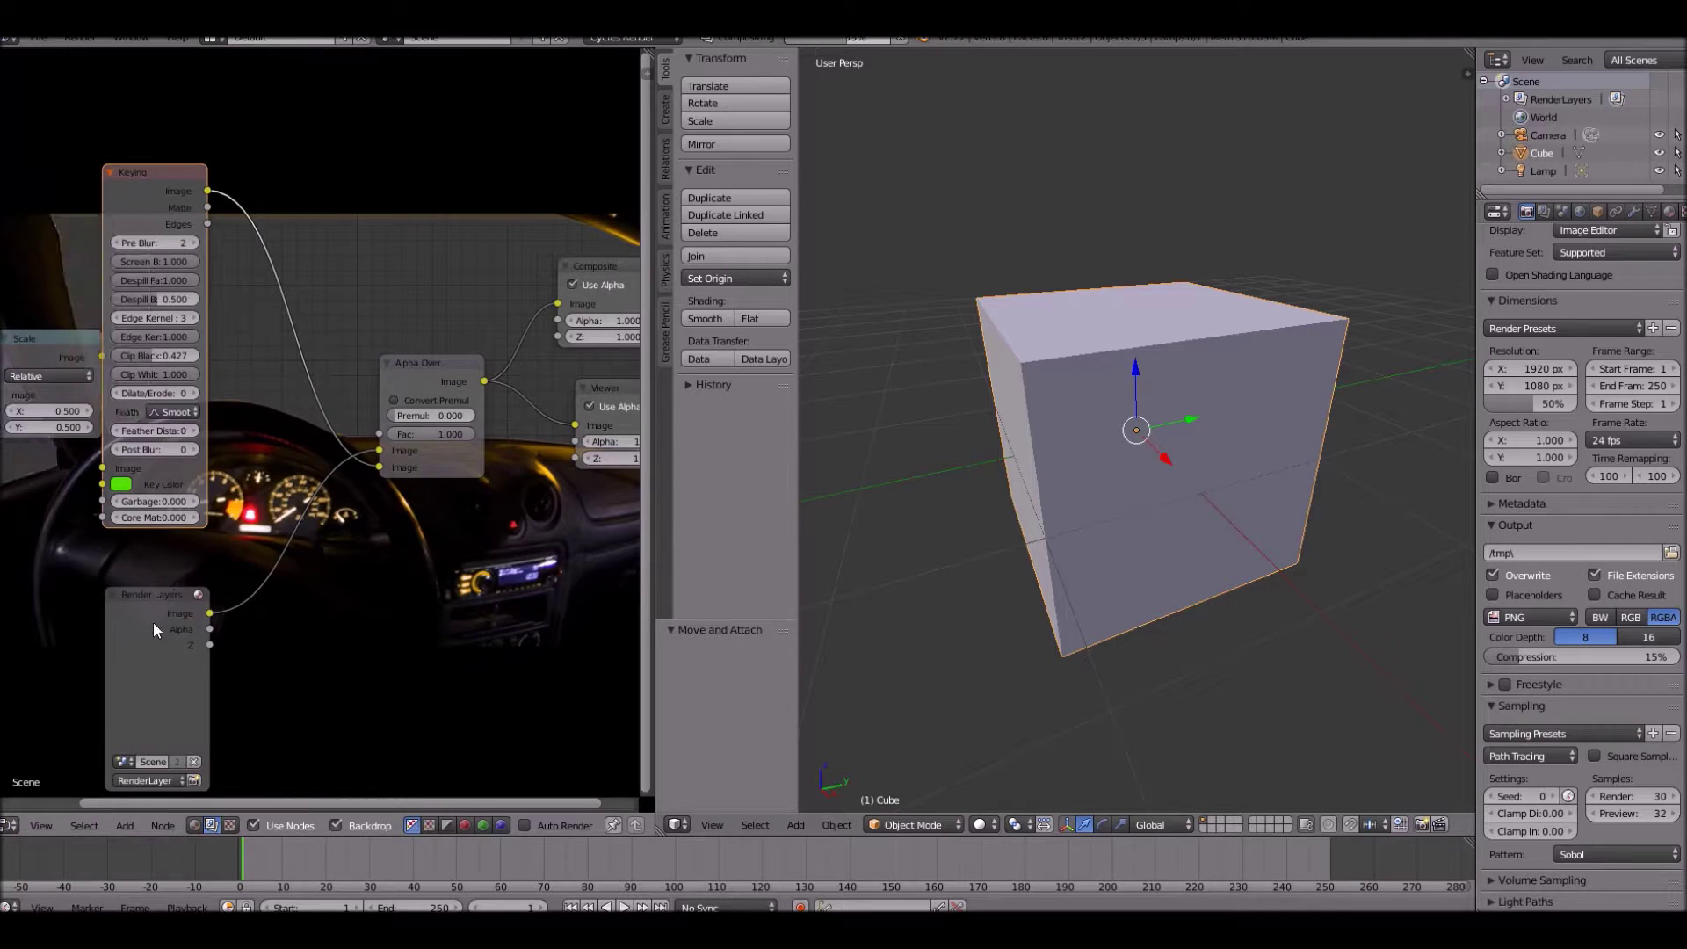
pyautogui.moveTo(153, 622); pyautogui.dragTo(306, 105)
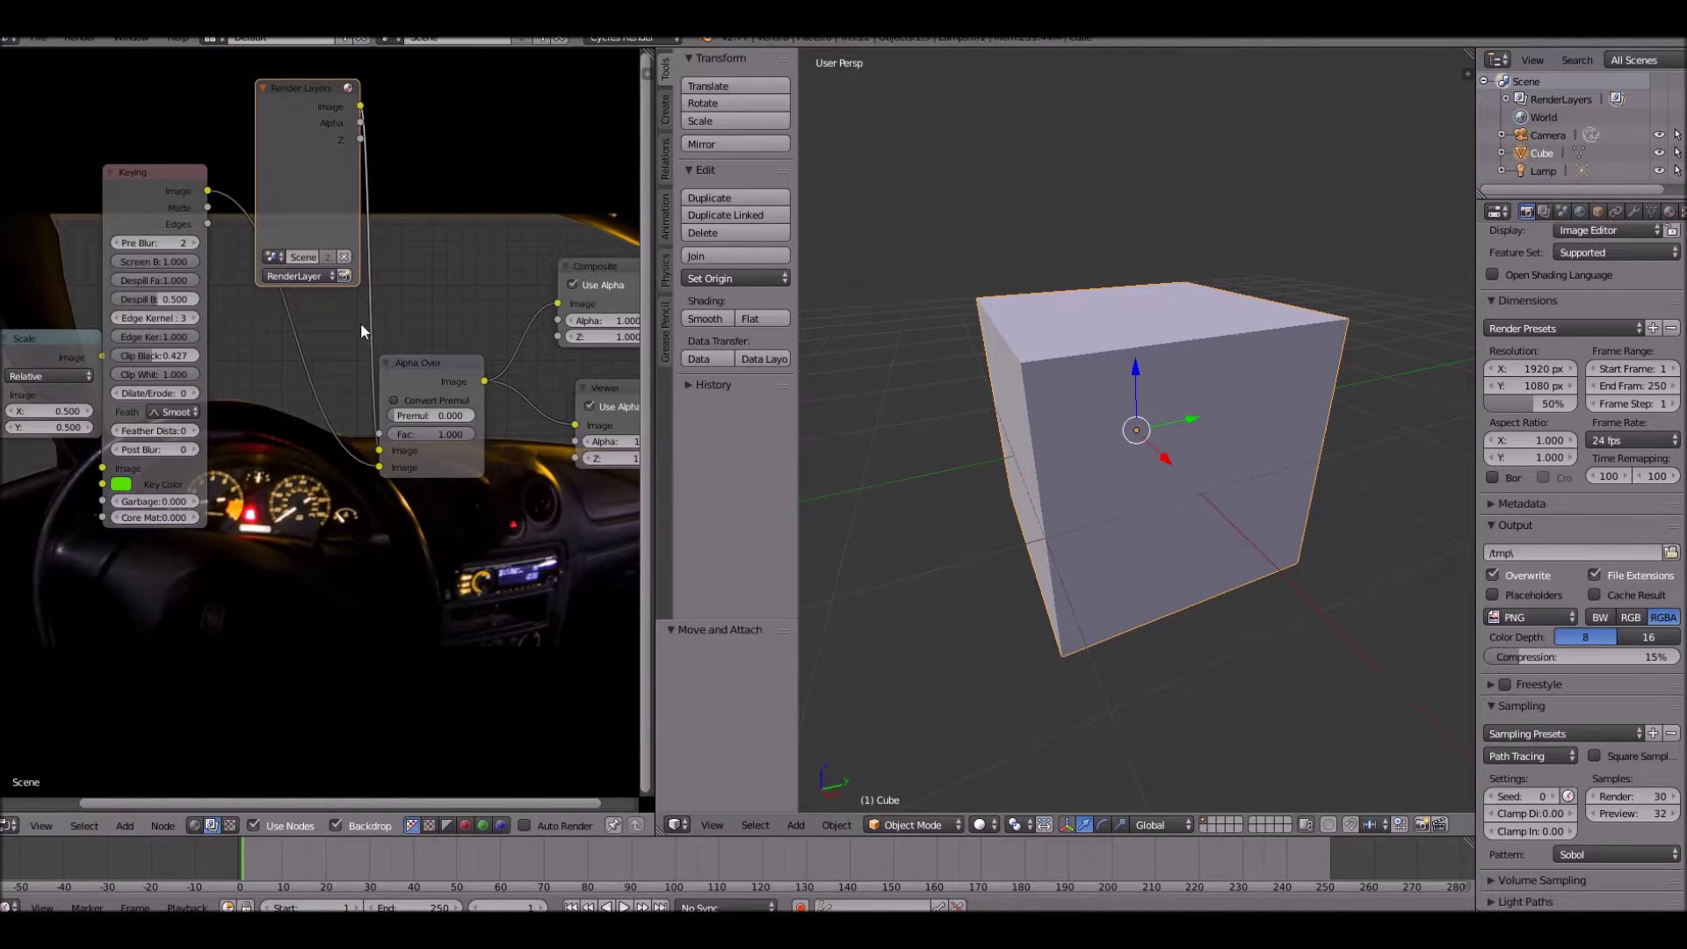
# Move the Alpha Over node up and closer to the Composite and Viewer nodes
pyautogui.moveTo(418, 372); pyautogui.dragTo(458, 322)
# Align the camera to a front view centred on the cube, framed from a distance
pyautogui.scroll(-8, 1133, 404)
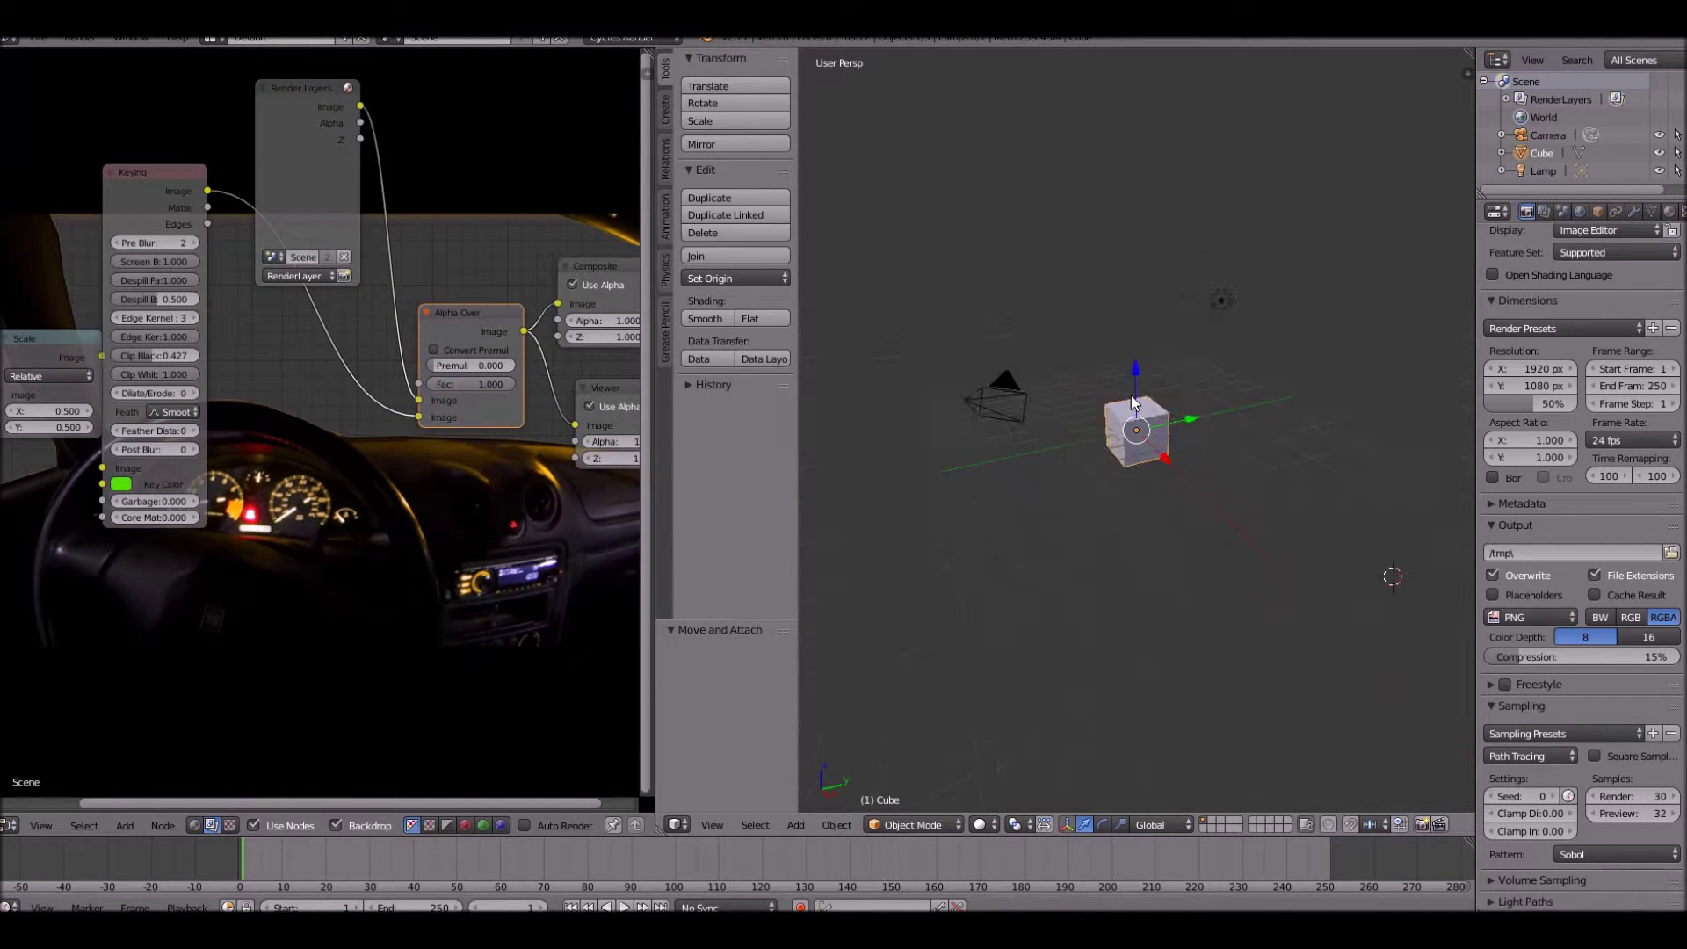
pyautogui.press('KP_1')
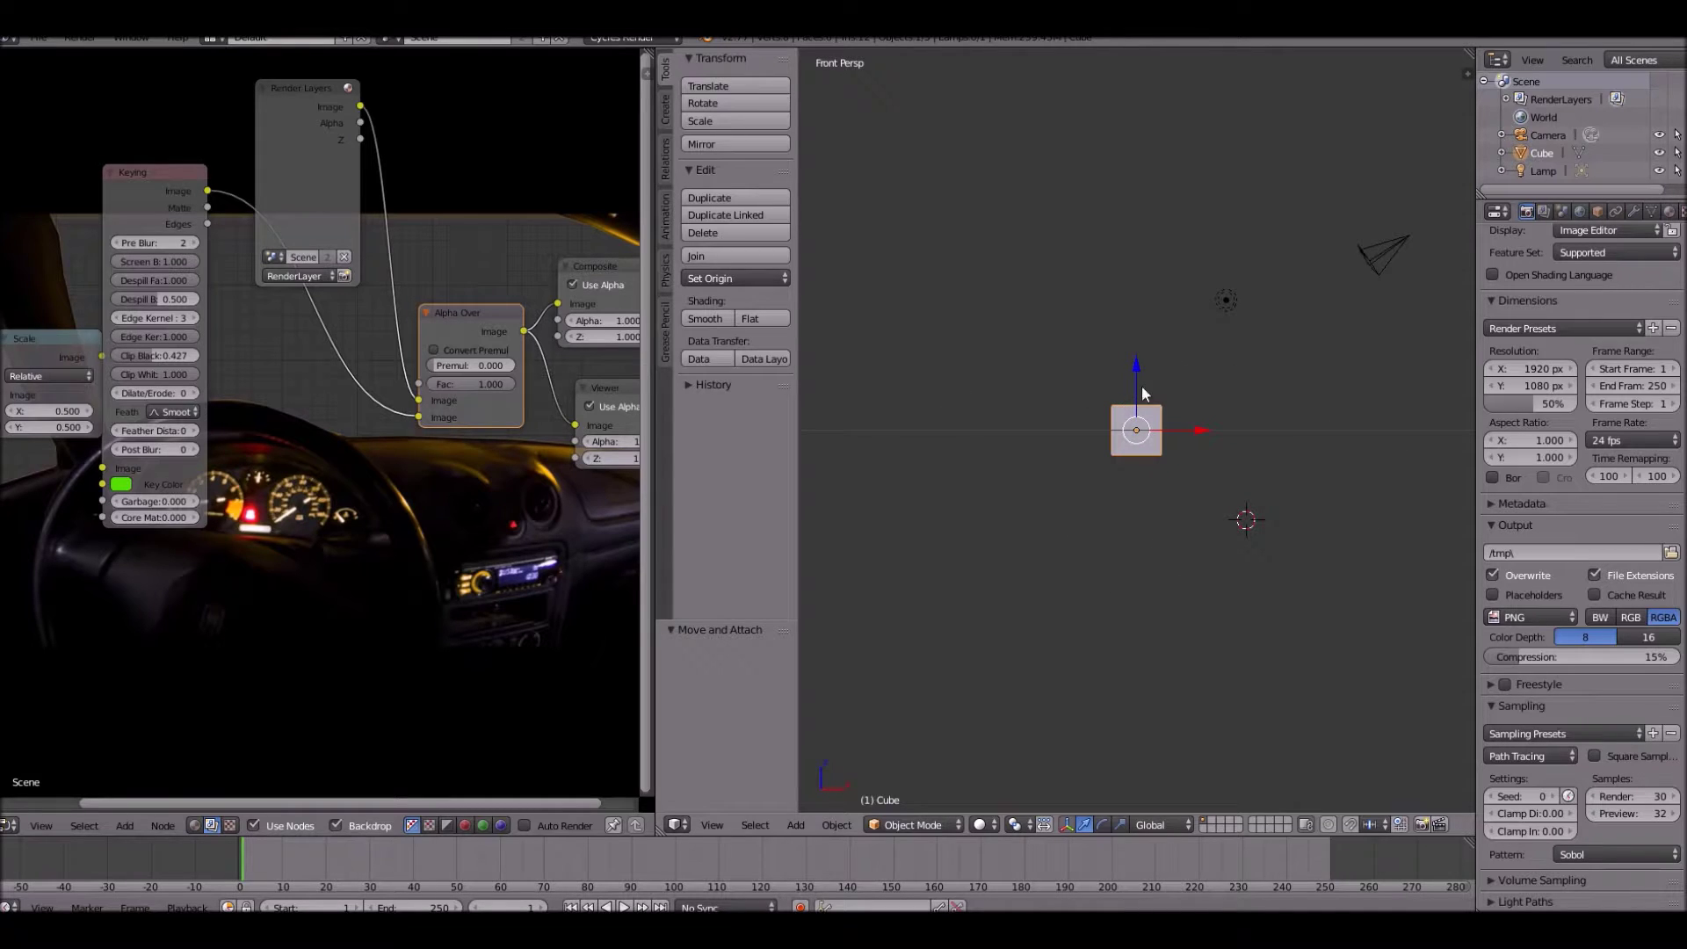
pyautogui.scroll(3, 1261, 211)
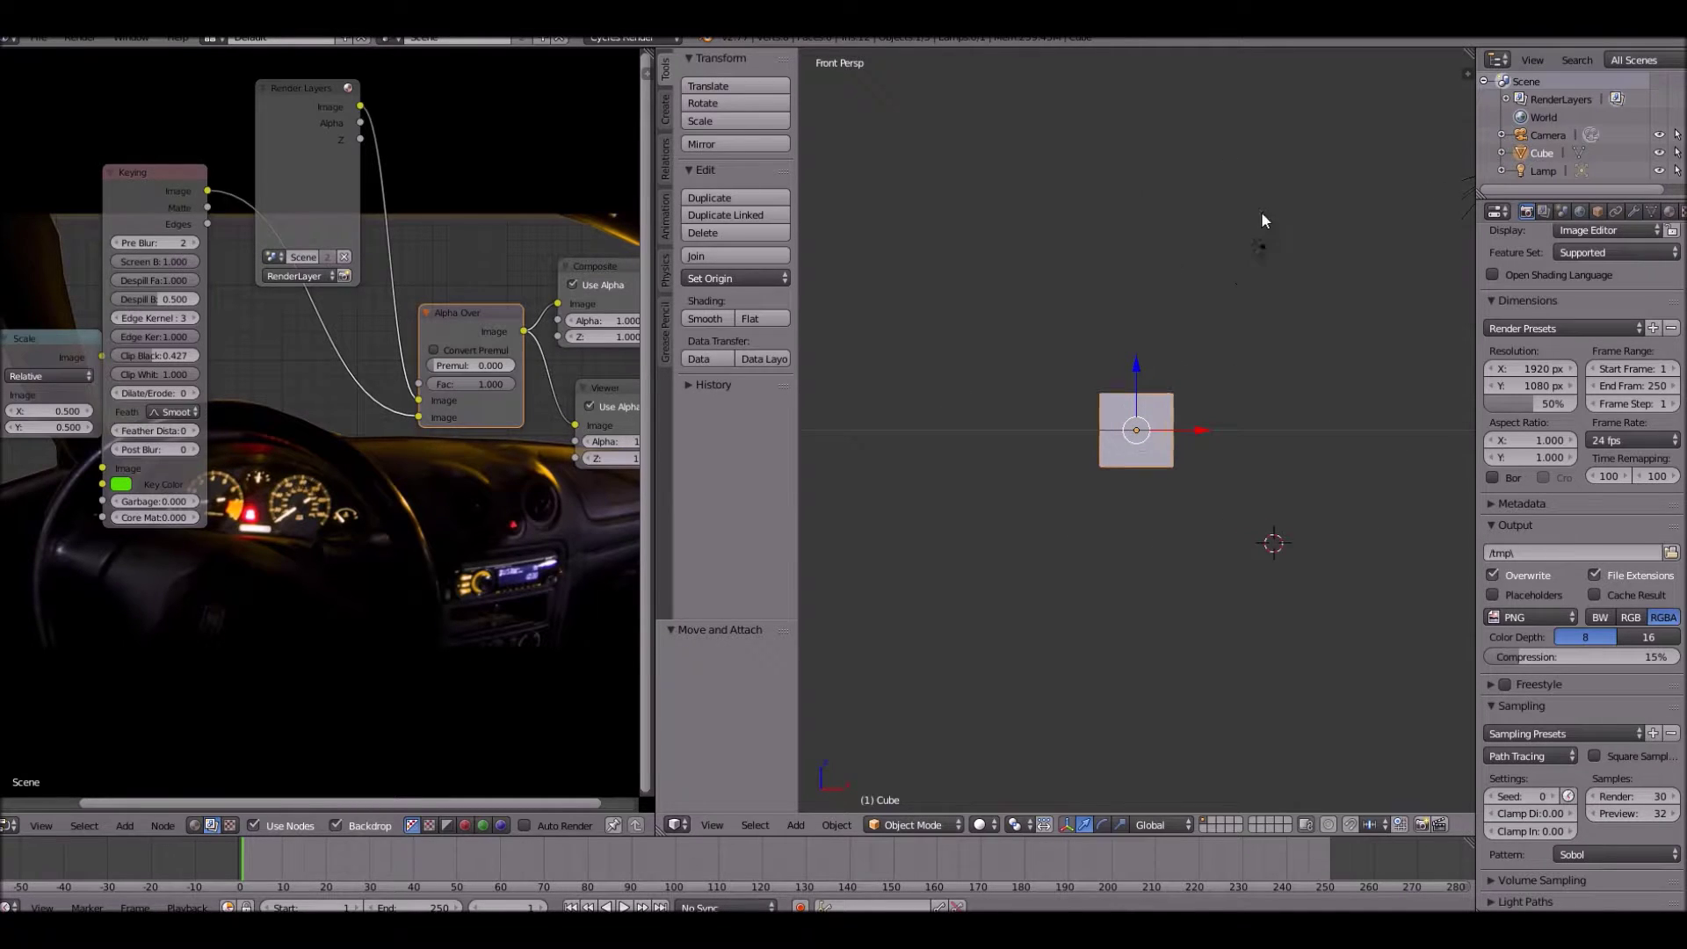
pyautogui.press('ctrl+alt+KP_0')
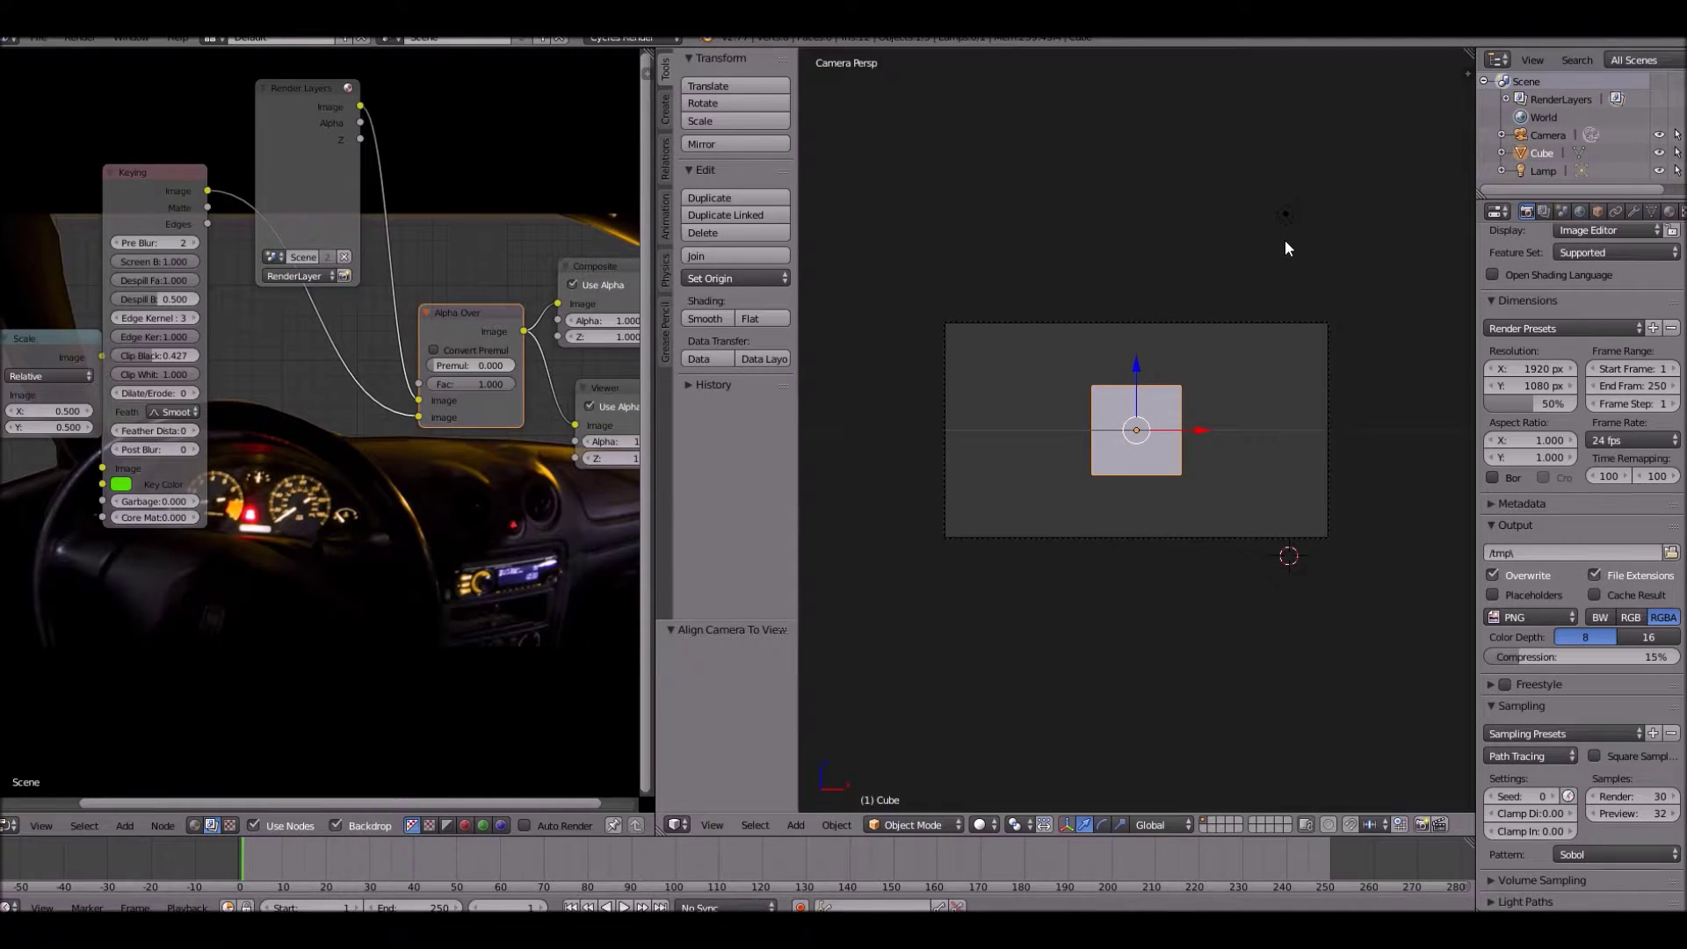
# Raise the camera by about 3.25 units, then select the cube and fit the camera frame in the viewport
pyautogui.rightClick(1151, 323)
pyautogui.press('g')
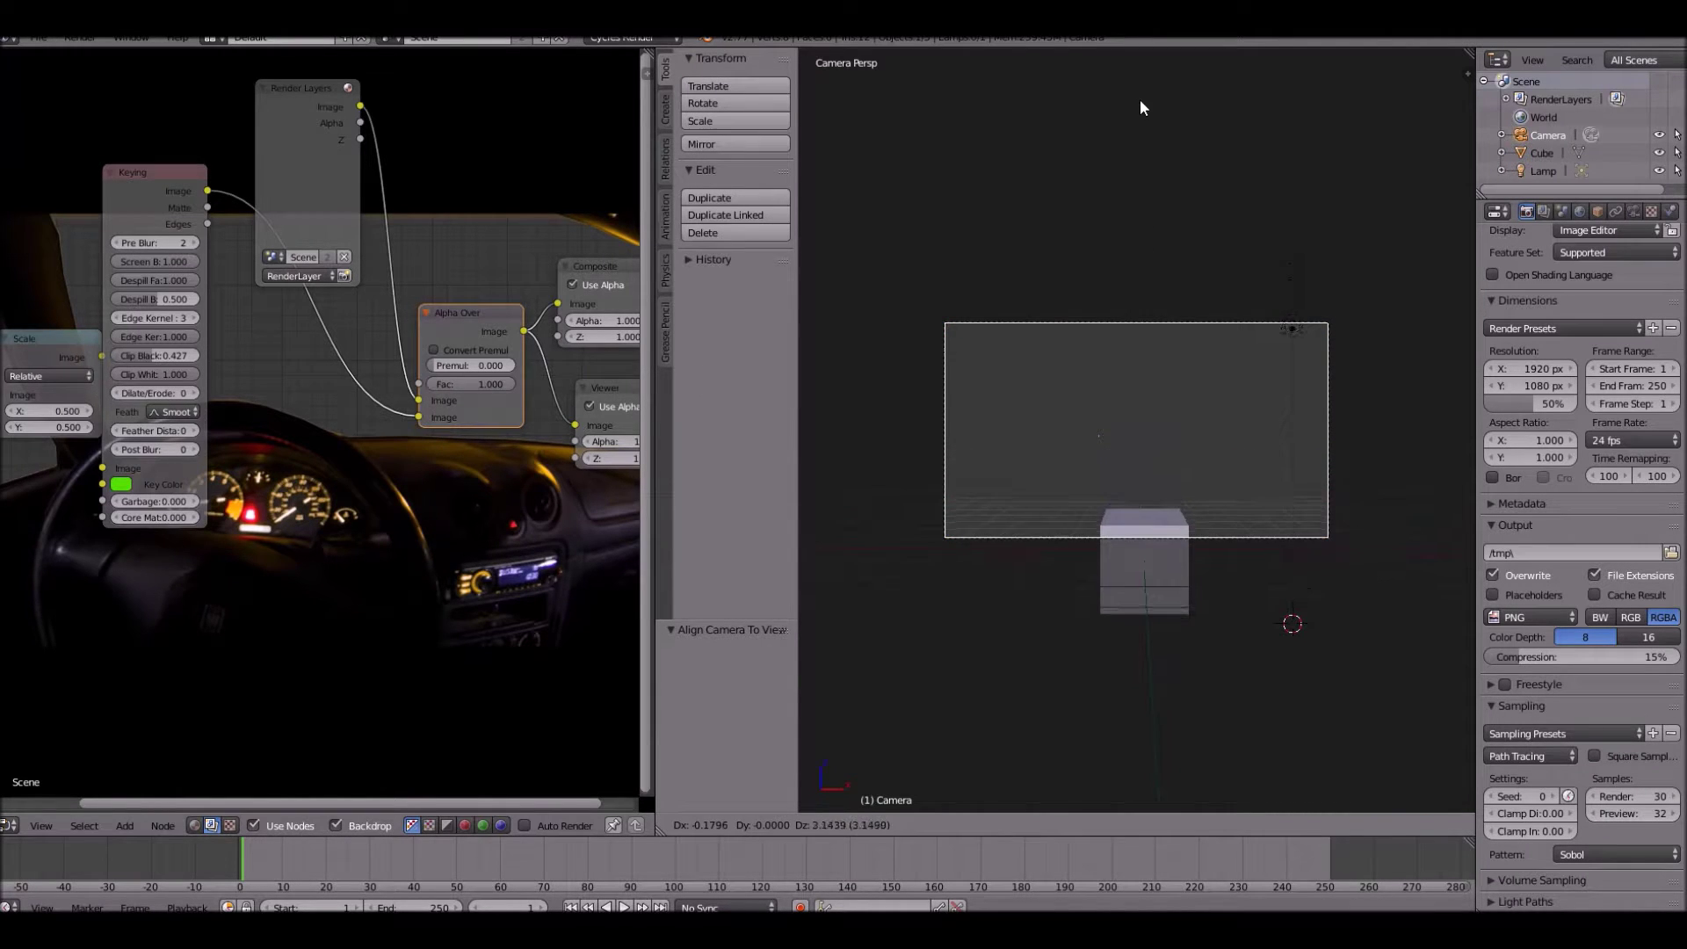
pyautogui.click(1140, 93)
pyautogui.rightClick(1158, 569)
pyautogui.press('Home')
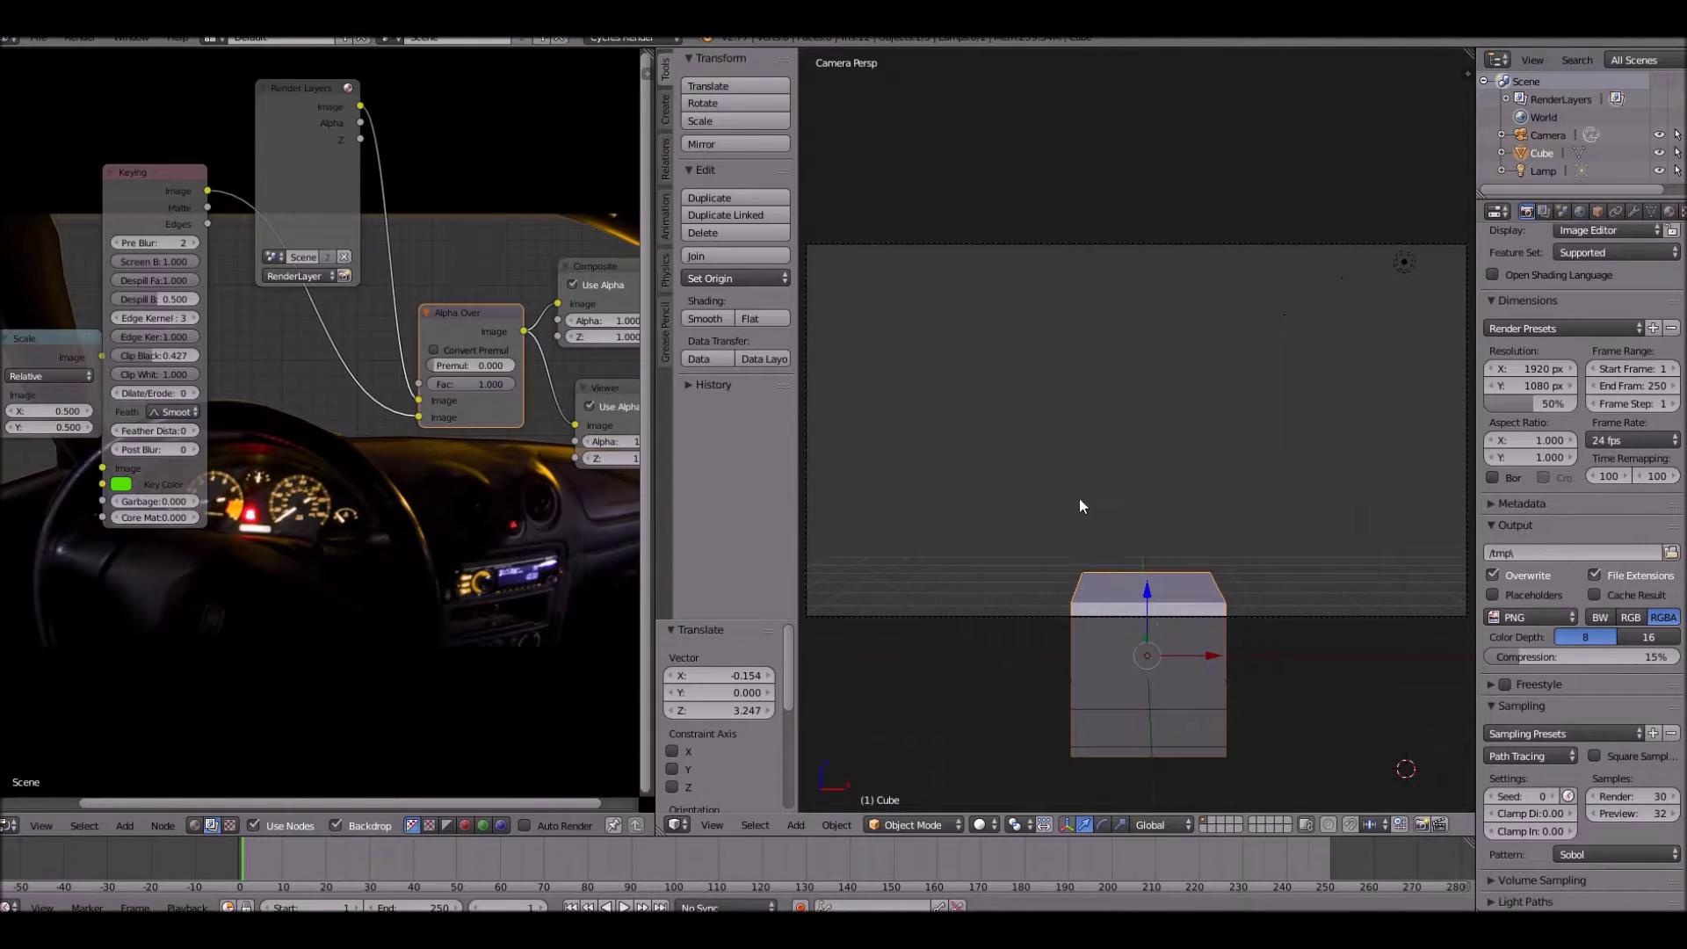
# Add CarScreen.PNG as a background image in the 3D viewport
pyautogui.press('n')
pyautogui.scroll(-8, 1372, 619)
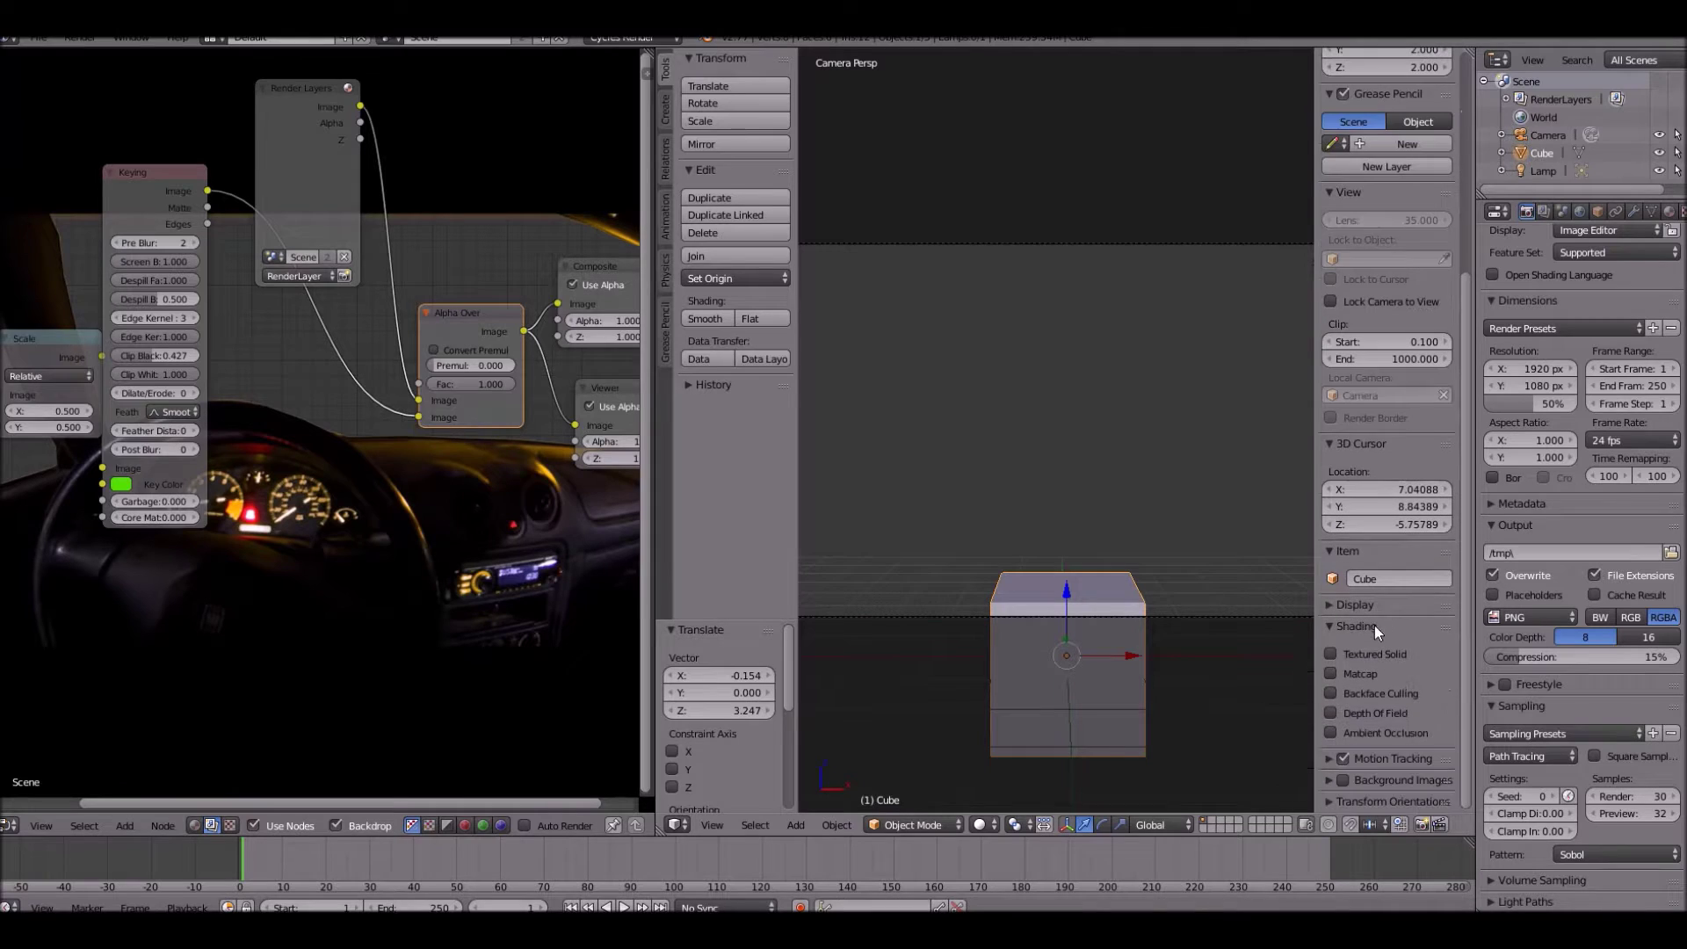
pyautogui.scroll(-1, 1385, 742)
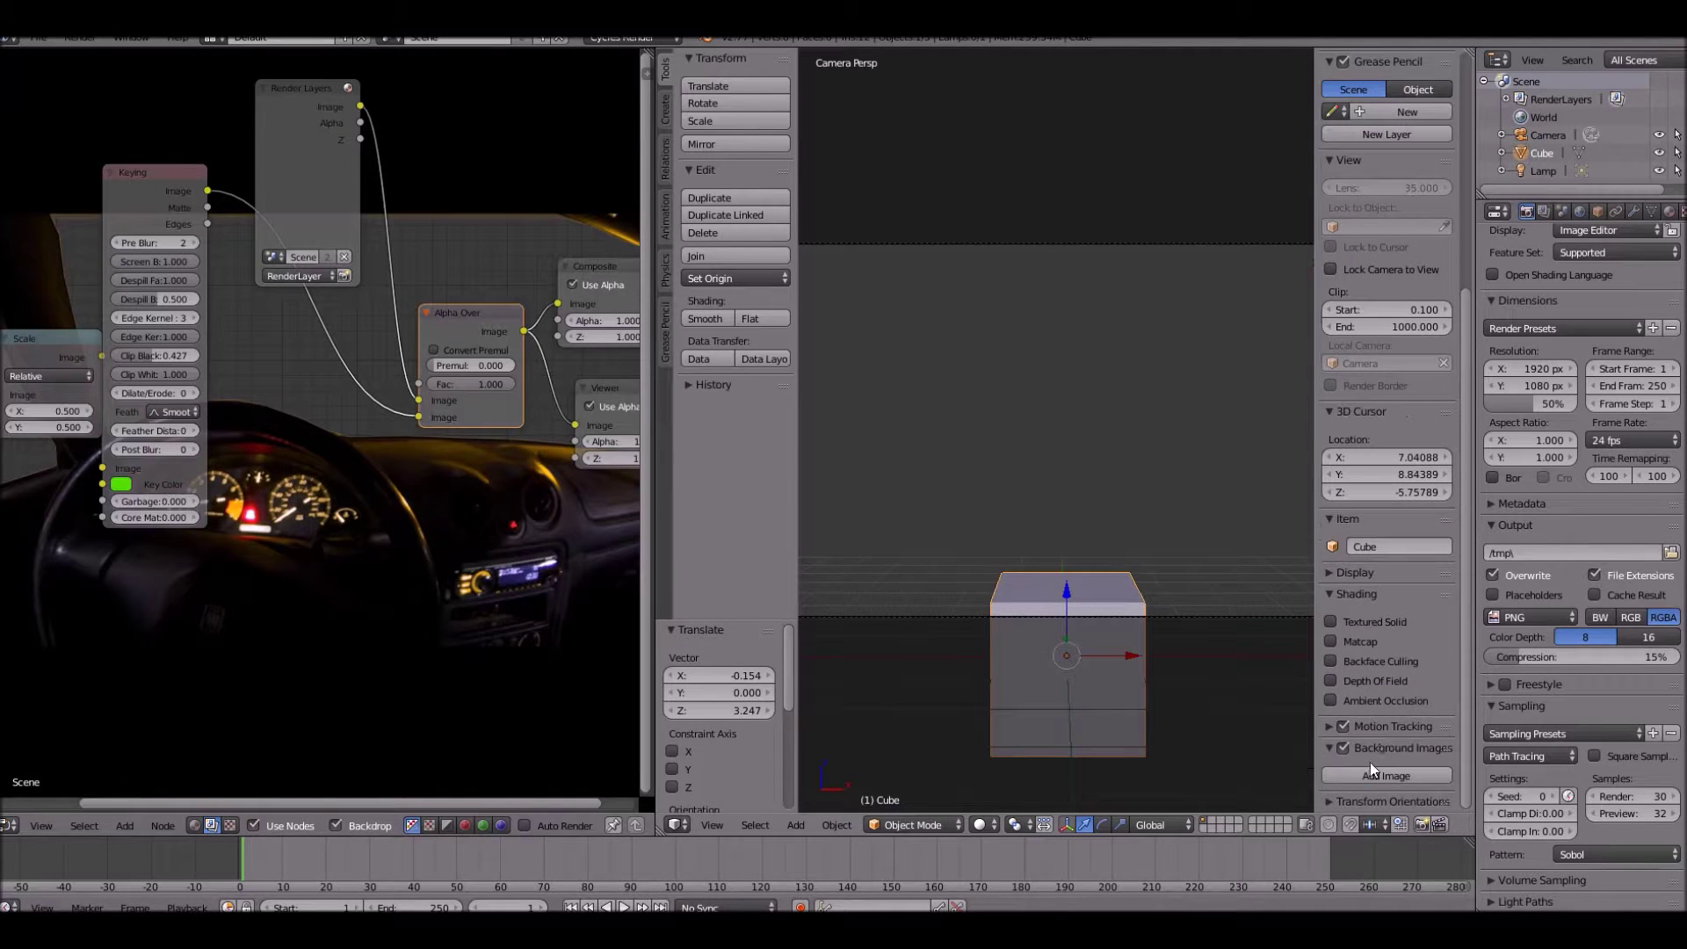
pyautogui.click(1368, 771)
pyautogui.scroll(-3, 1368, 768)
pyautogui.click(1339, 771)
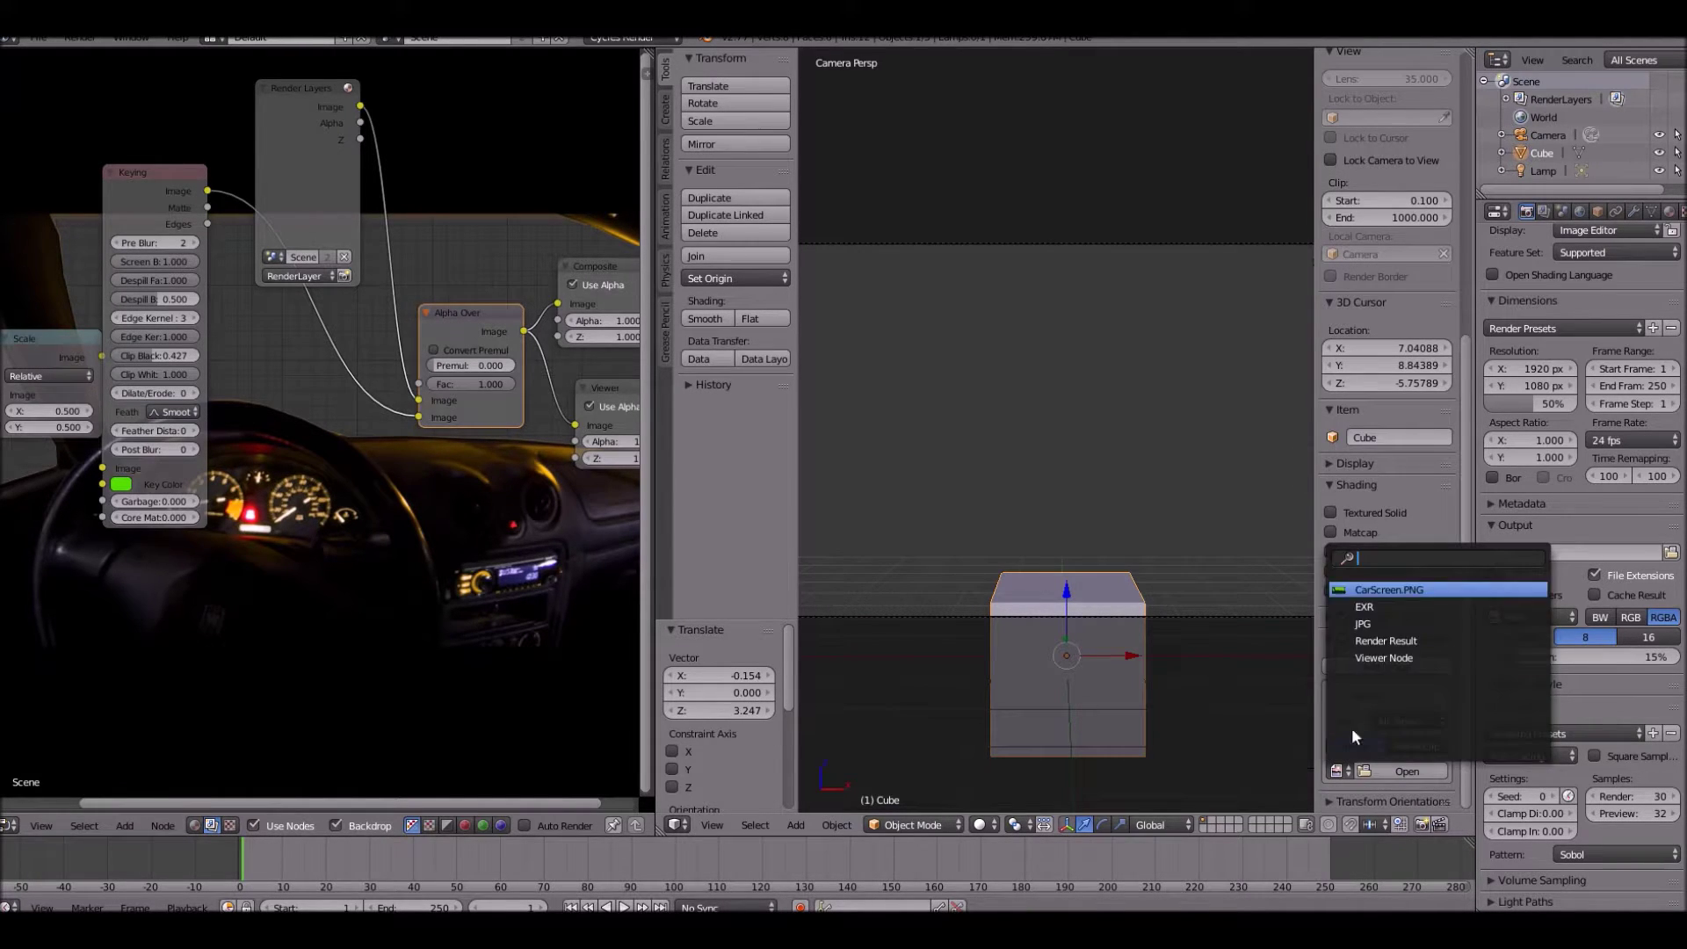
pyautogui.click(1388, 590)
pyautogui.scroll(-2, 1070, 549)
pyautogui.scroll(3, 1070, 548)
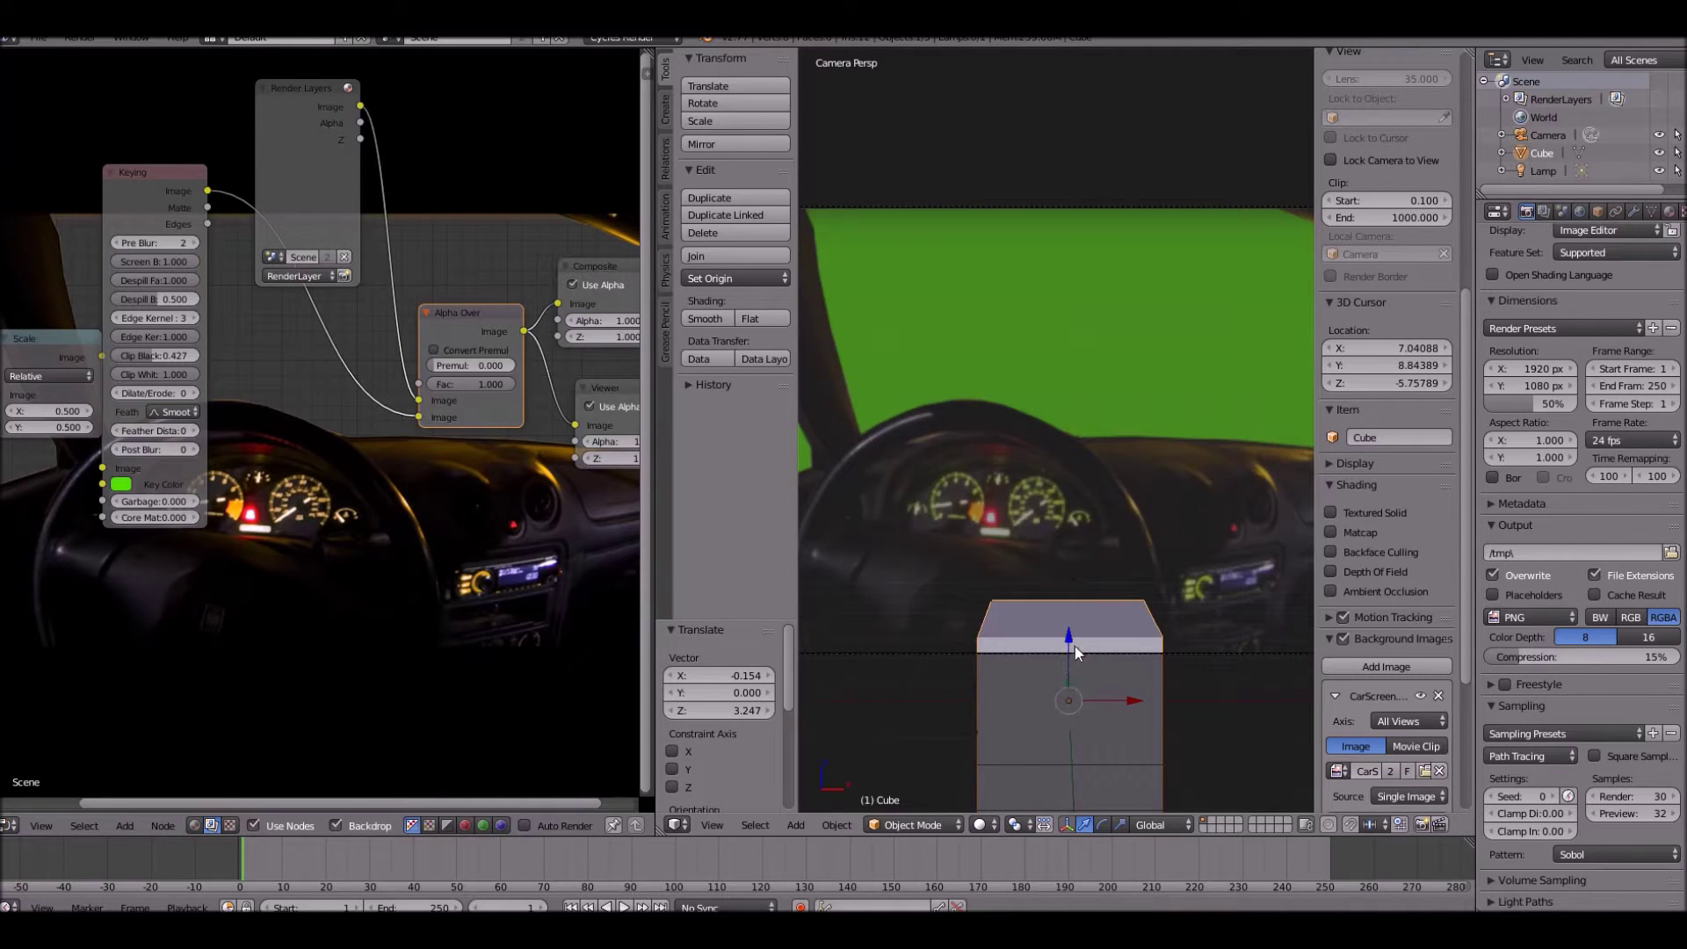
# Delete the cube and add a Monkey mesh in its place
pyautogui.press('x')
pyautogui.click(1072, 646)
pyautogui.hotkey('shift', 'a')
pyautogui.moveTo(1084, 364)
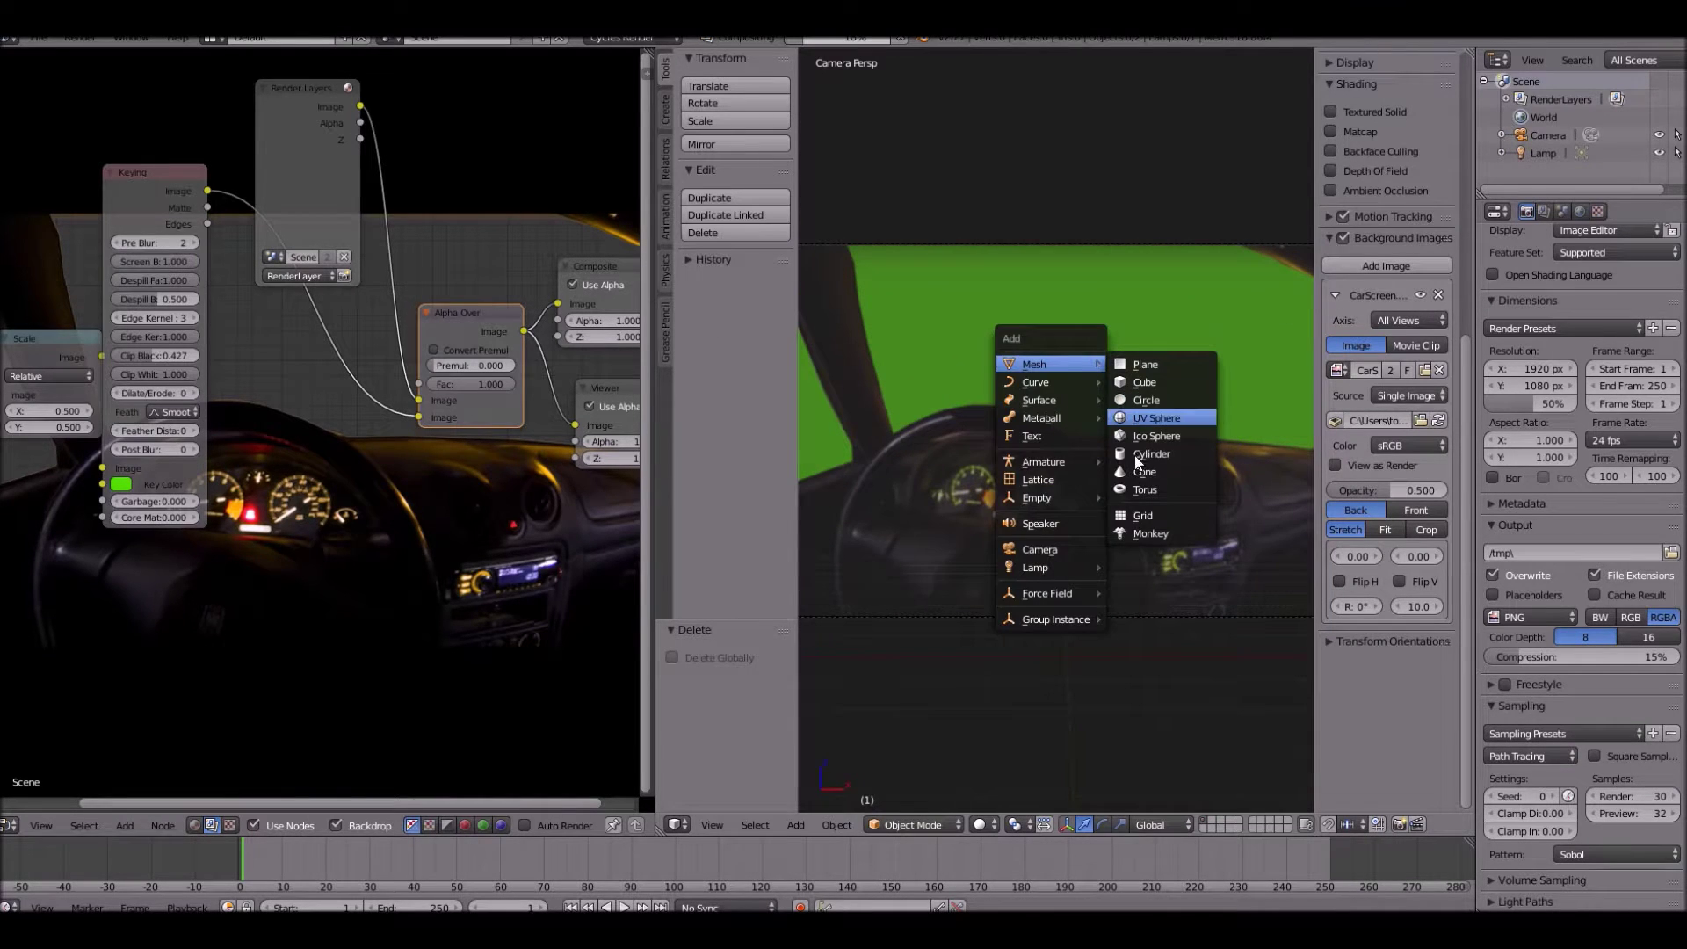
pyautogui.click(1142, 533)
# Enlarge the monkey head and rotate it freely within the green windshield area
pyautogui.scroll(-2, 1241, 540)
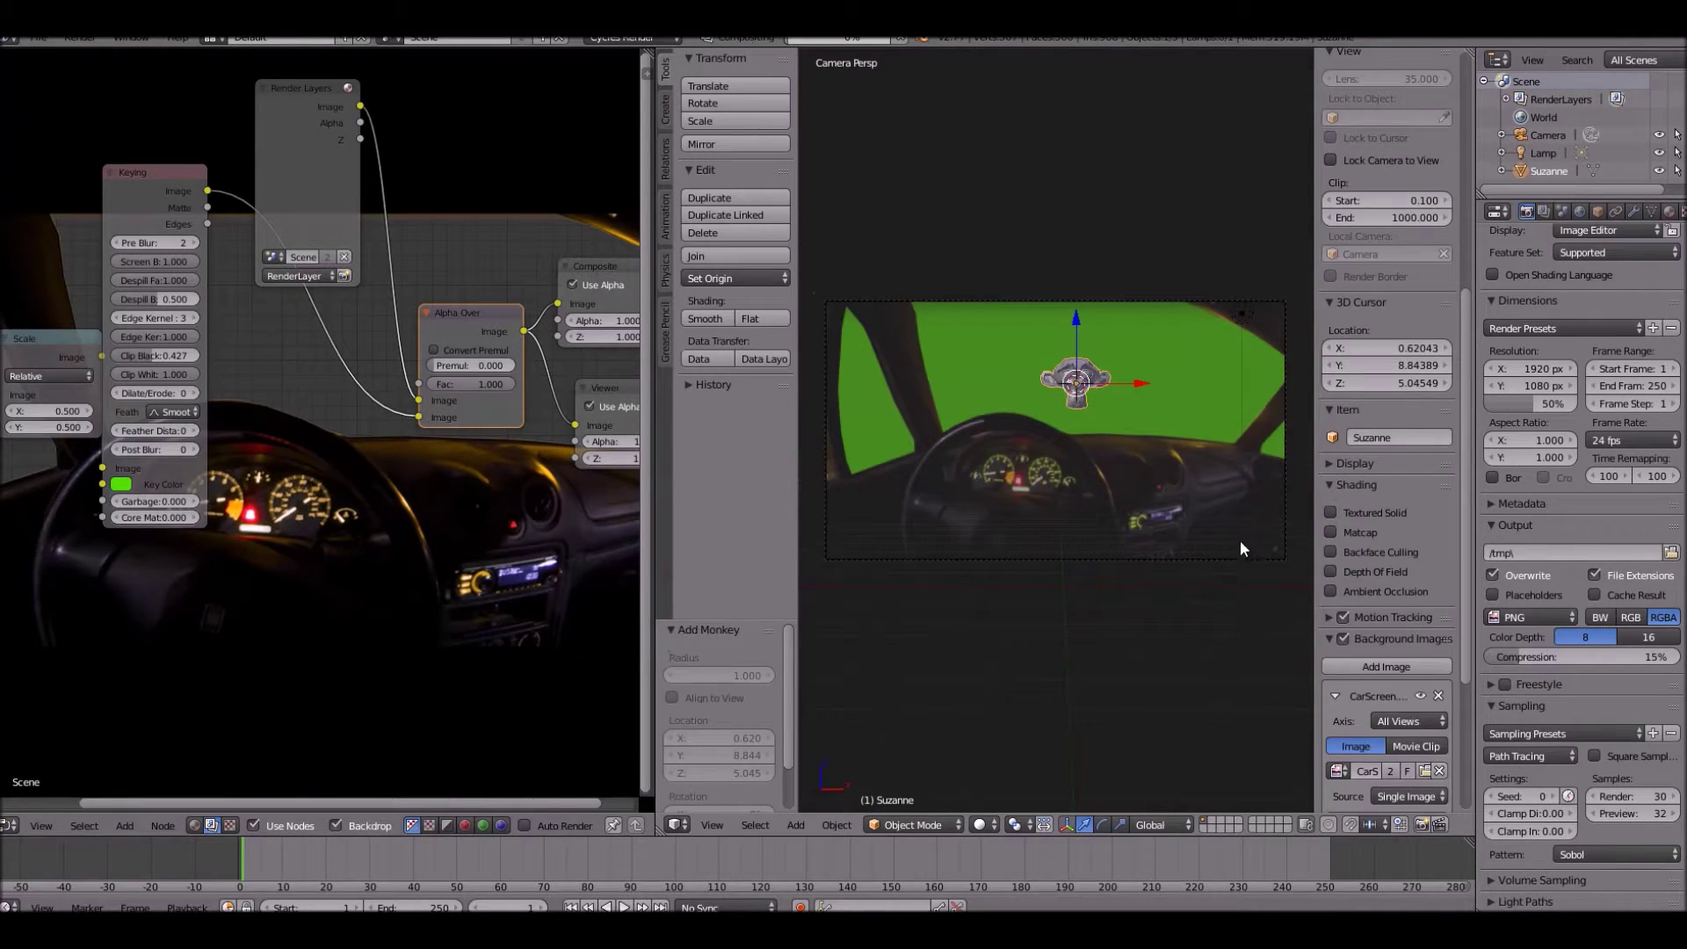
pyautogui.press('s')
pyautogui.click(1241, 540)
pyautogui.press('r')
pyautogui.press('r')
pyautogui.click(1130, 451)
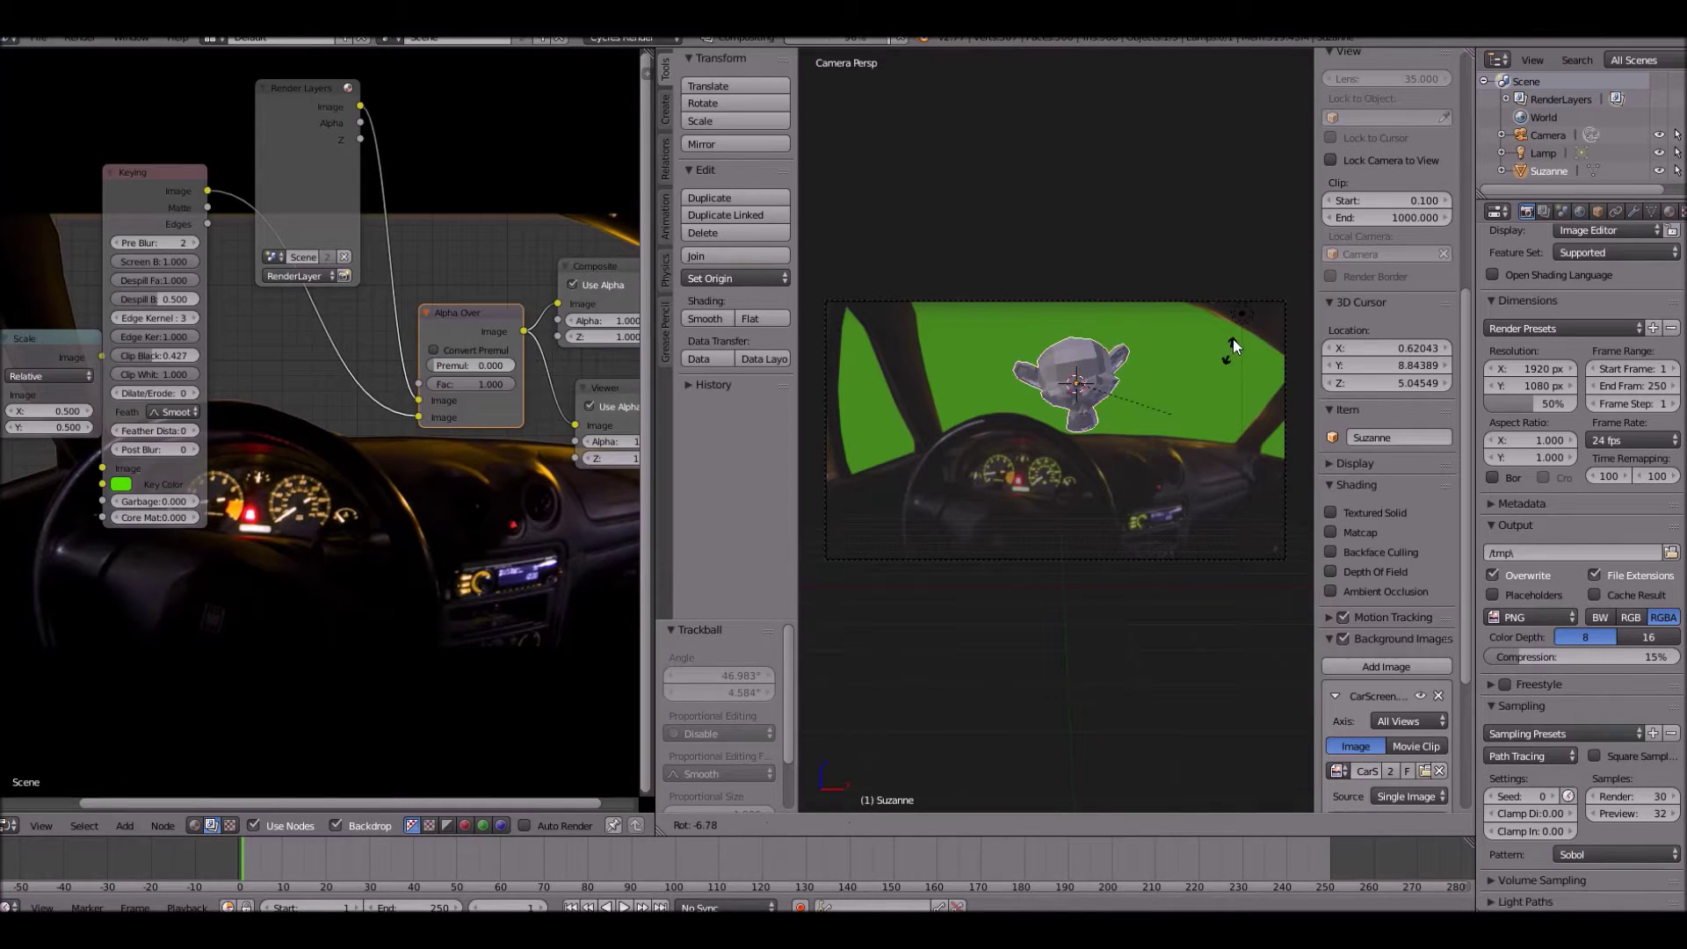
# Move the monkey head to the upper left of the green windshield and place a duplicate about 2.4 units to its right
pyautogui.press('g')
pyautogui.click(1042, 292)
pyautogui.hotkey('shift', 'd')
pyautogui.click(1168, 303)
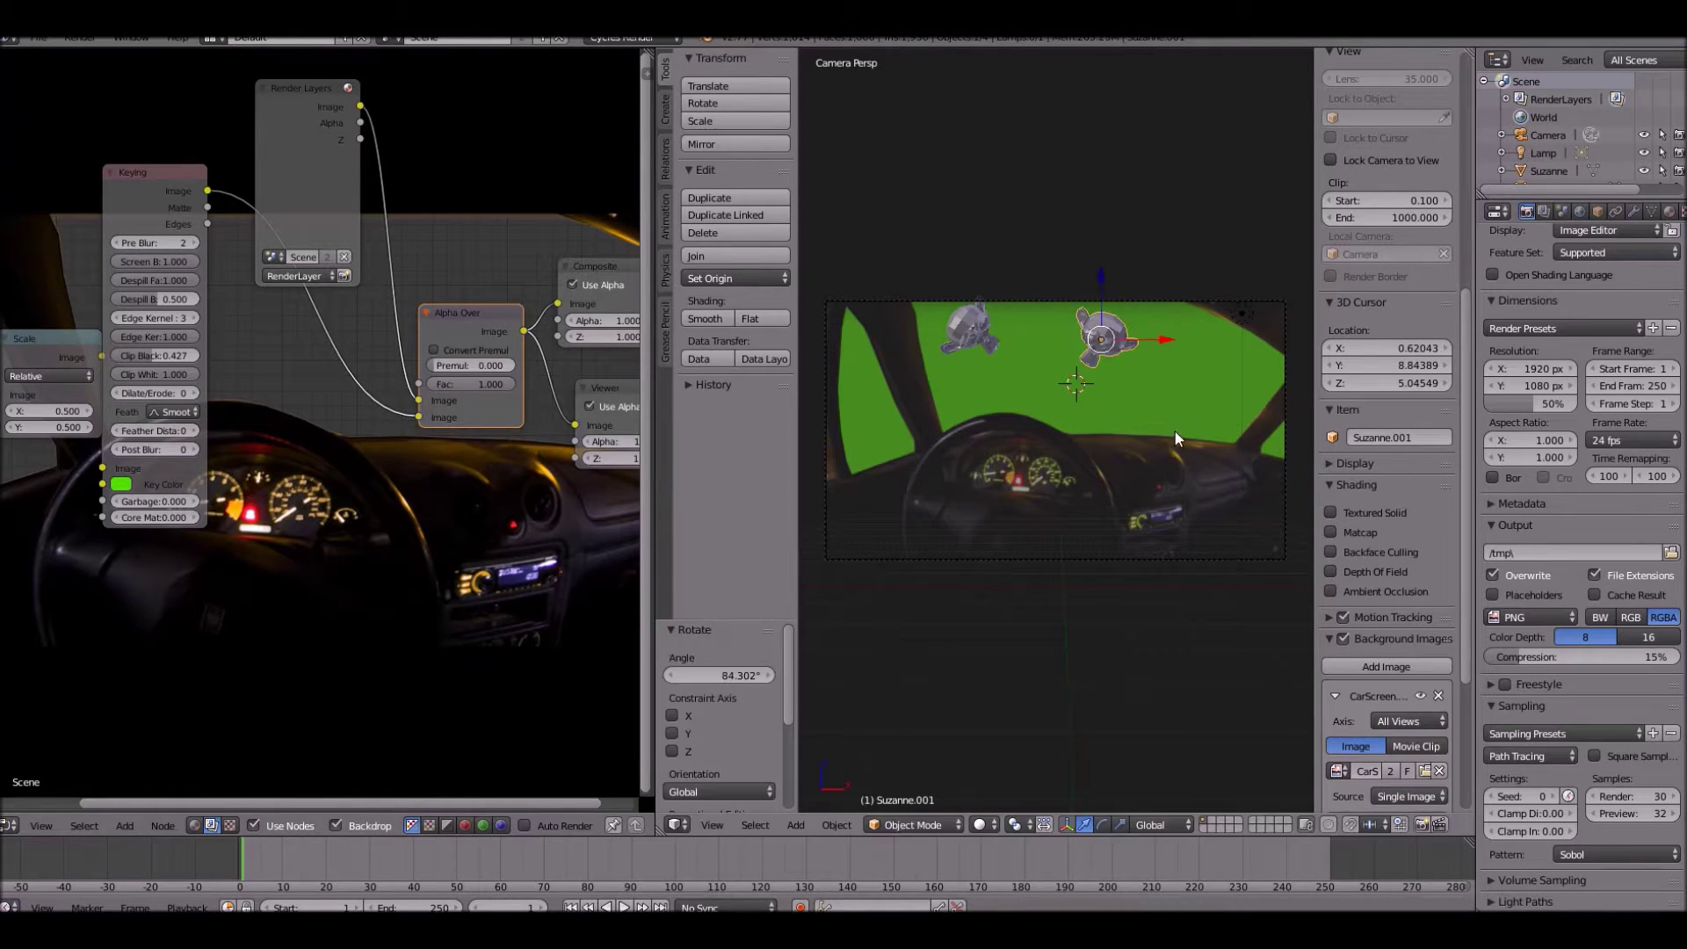
pyautogui.hotkey('shift', 'f')
pyautogui.click(1179, 418)
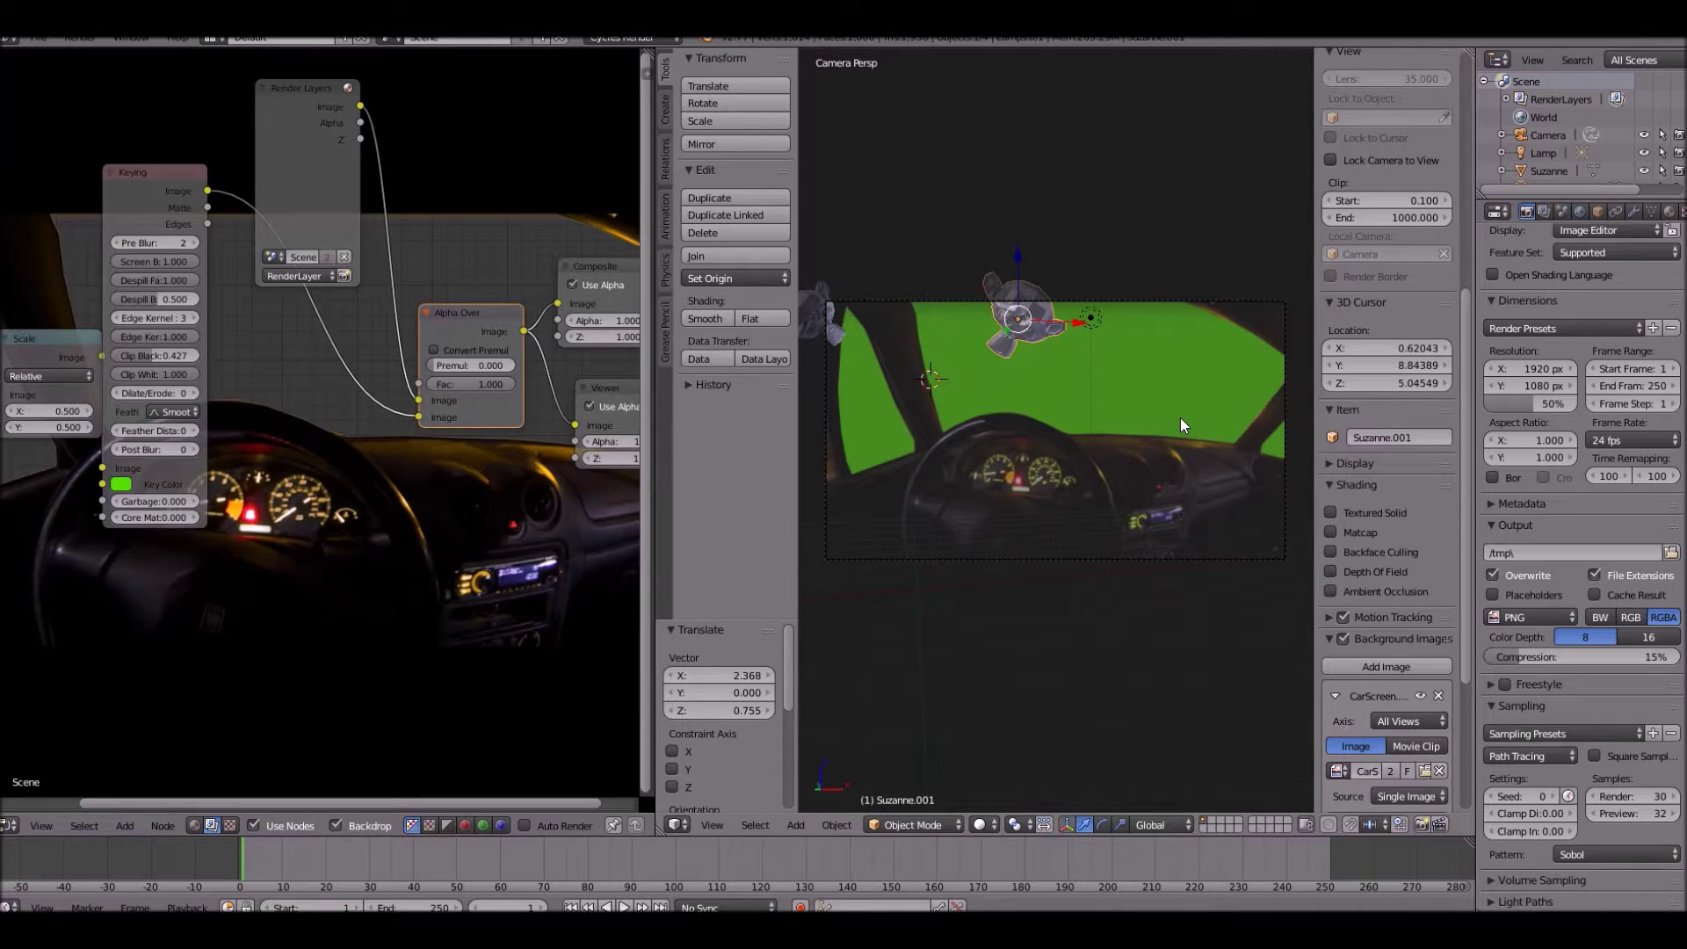
pyautogui.hotkey('ctrl', 'z')
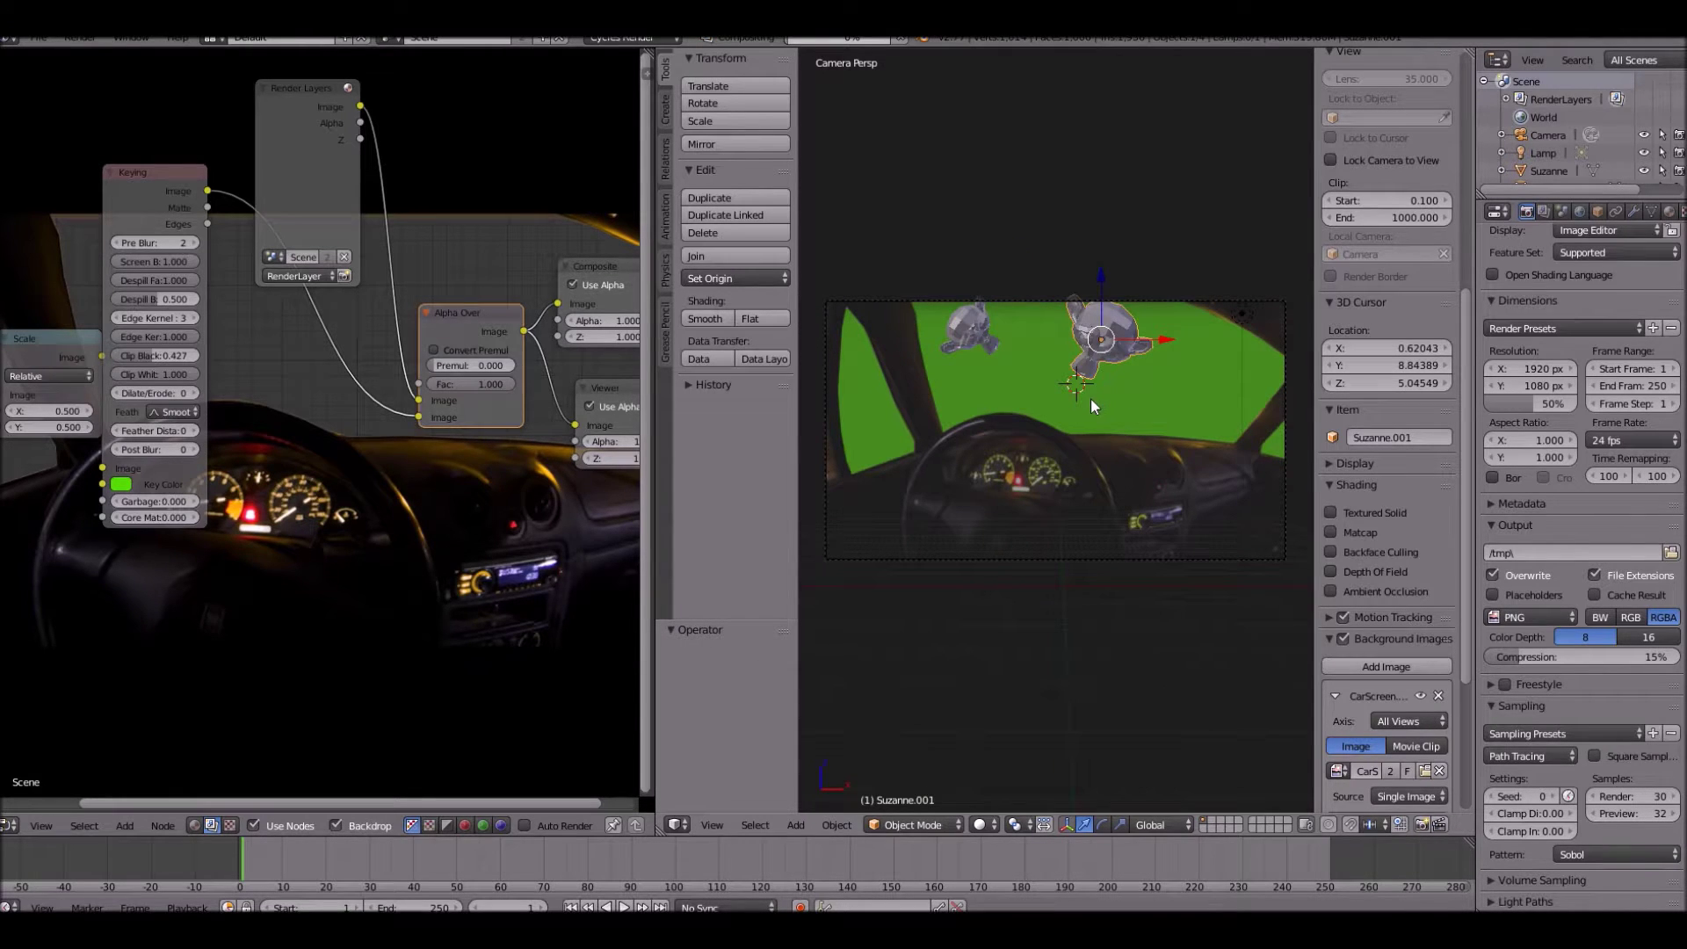
# Duplicate the second monkey head and scale the copy up until it fills much of the windshield
pyautogui.hotkey('shift', 'd')
pyautogui.click(1071, 410)
pyautogui.press('s')
pyautogui.click(1126, 404)
pyautogui.press('s')
pyautogui.click(1168, 318)
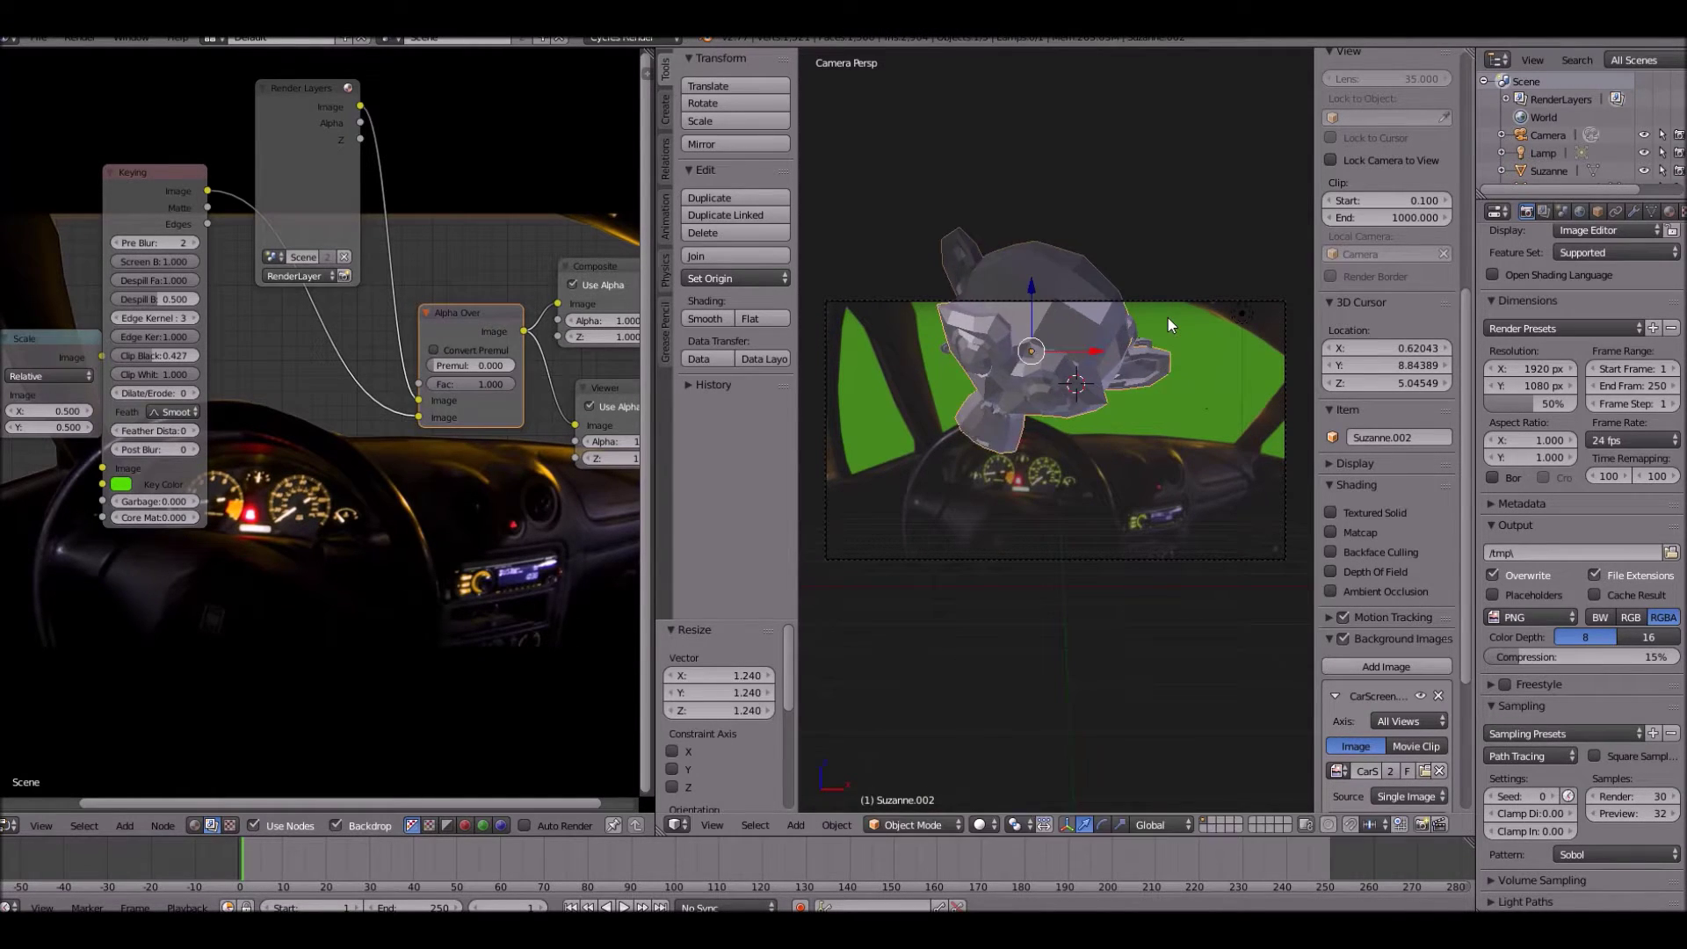
# Rotate and reposition the large monkey head so that it looks toward the camera from above the dashboard
pyautogui.press('r')
pyautogui.click(1125, 231)
pyautogui.press('g')
pyautogui.click(1155, 218)
pyautogui.press('r')
pyautogui.press('r')
pyautogui.click(1188, 286)
pyautogui.press('r')
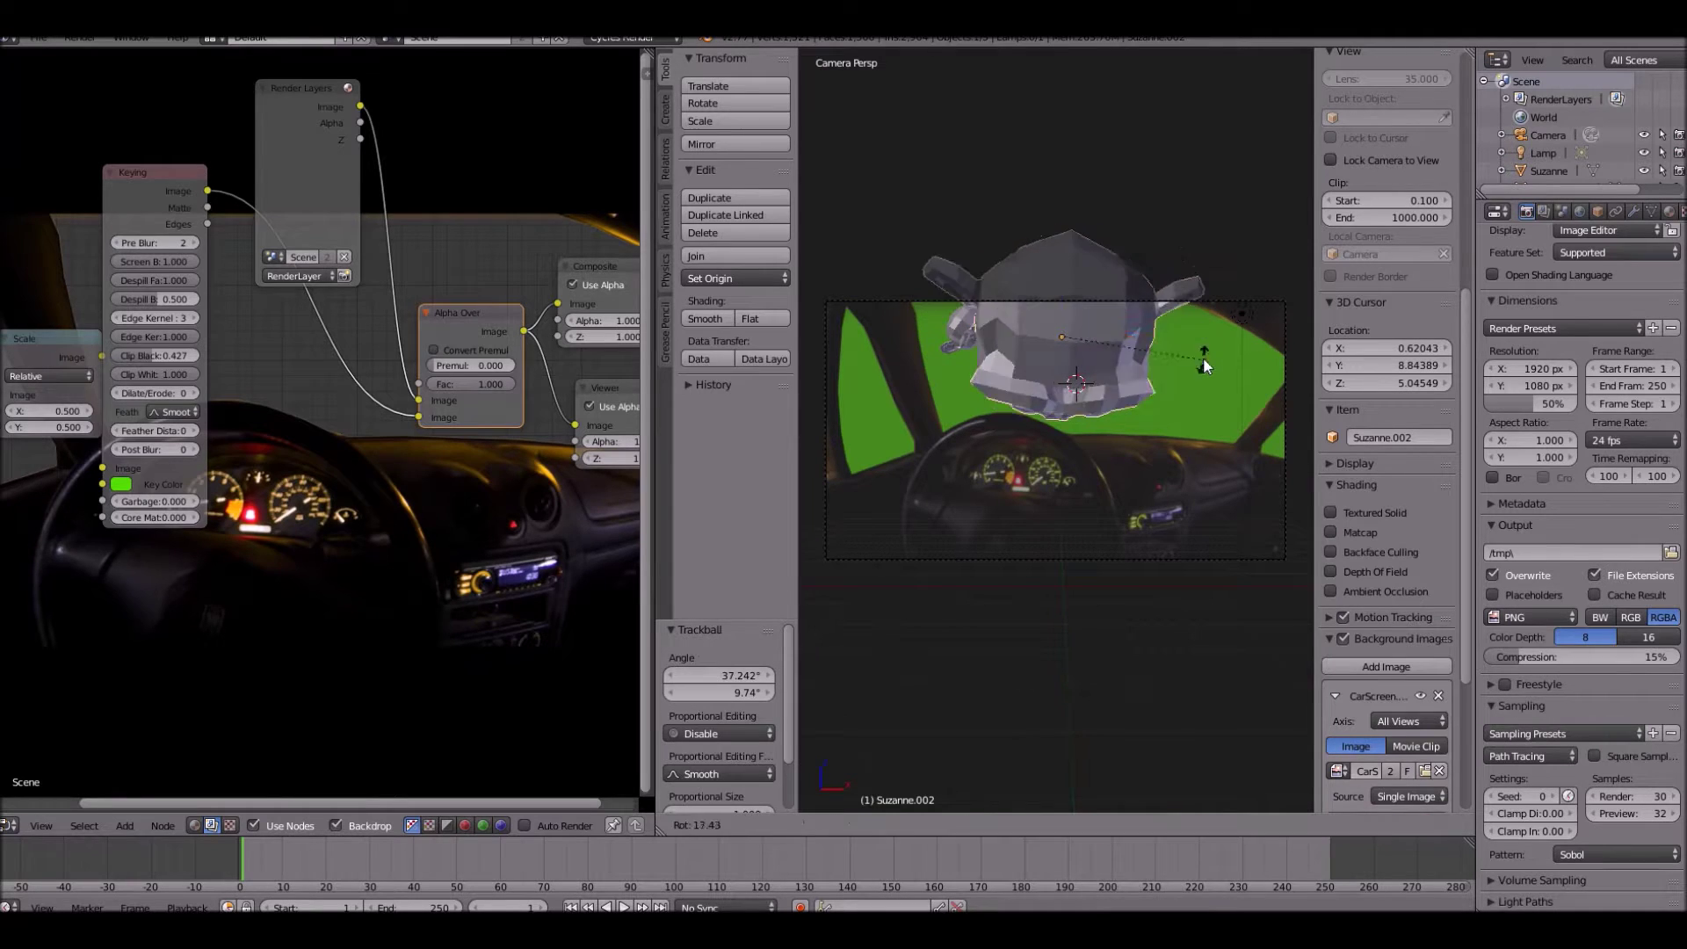
pyautogui.click(1210, 353)
pyautogui.press('r')
pyautogui.press('r')
pyautogui.click(1213, 321)
# Lower the large monkey head until its chin overlaps the dashboard, and fine-tune its tilt toward the camera
pyautogui.press('g')
pyautogui.click(1223, 329)
pyautogui.press('r')
pyautogui.click(1230, 320)
pyautogui.press('g')
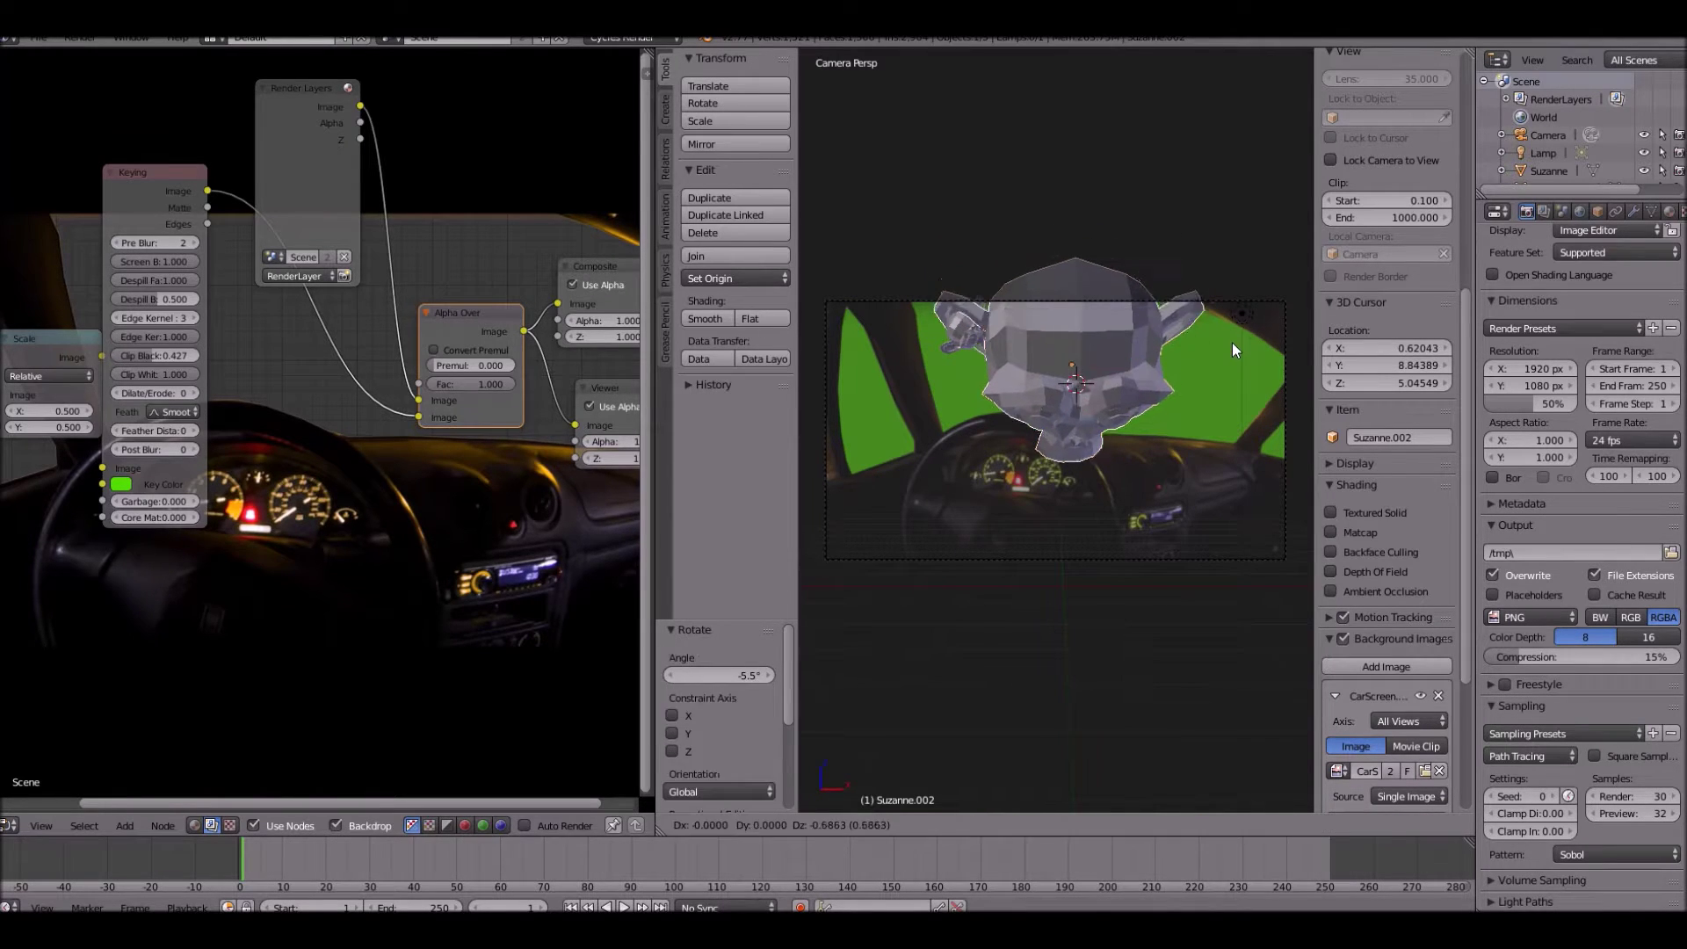
pyautogui.click(1231, 355)
pyautogui.press('g')
pyautogui.click(1230, 366)
pyautogui.press('r')
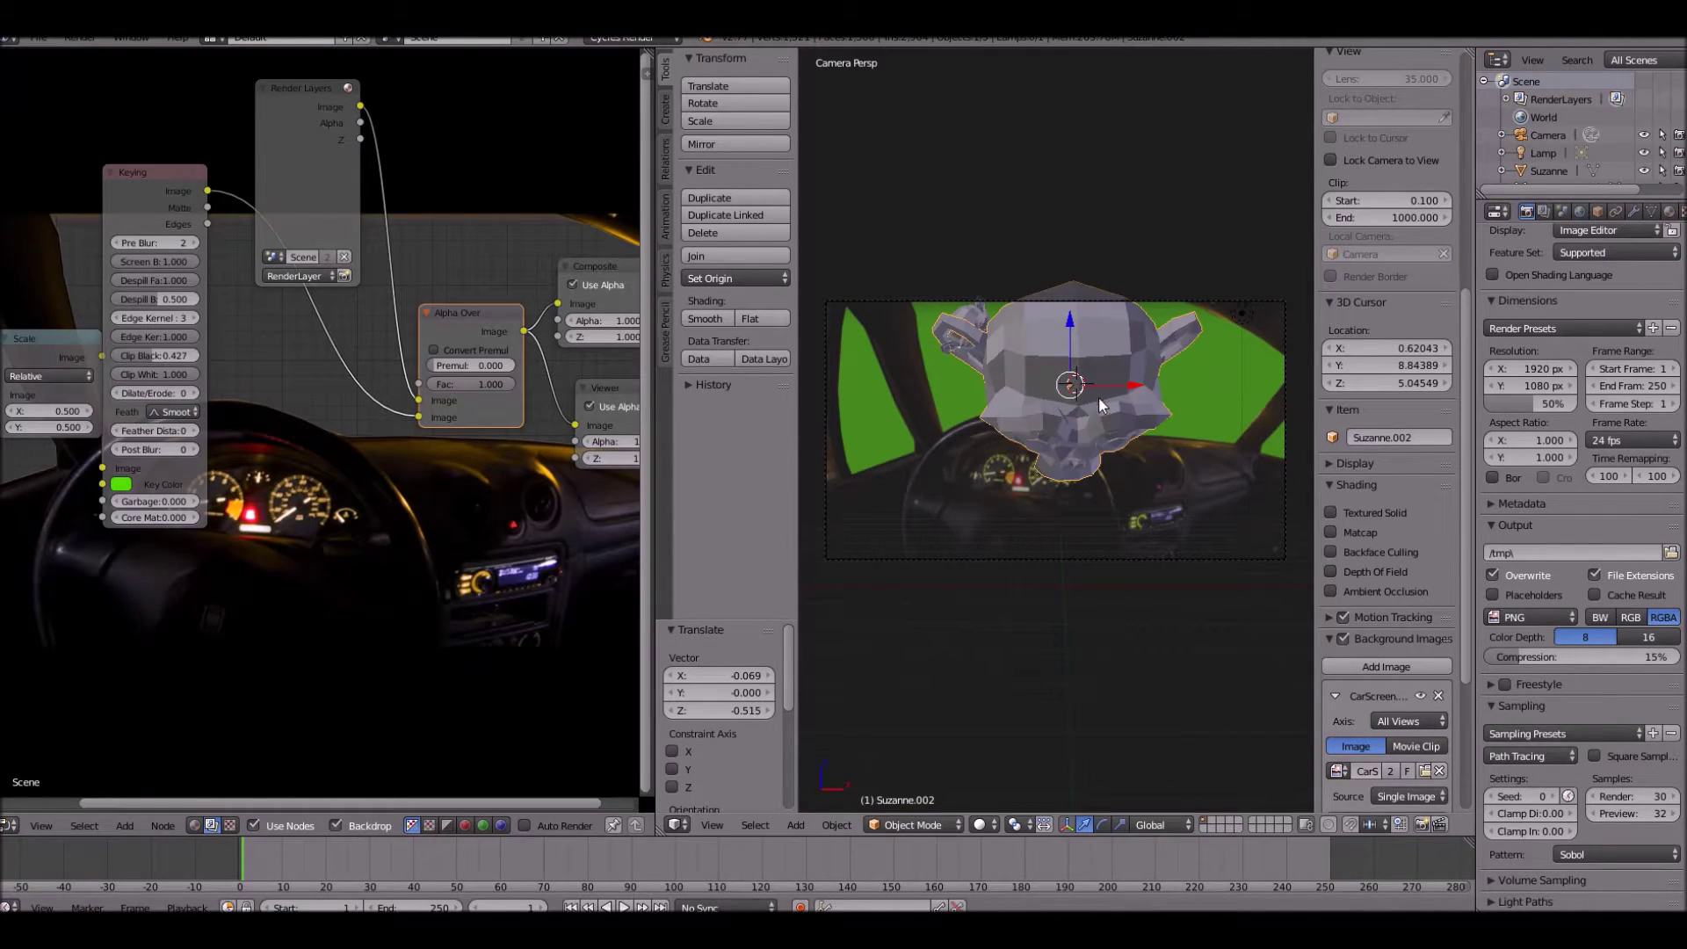
pyautogui.press('r')
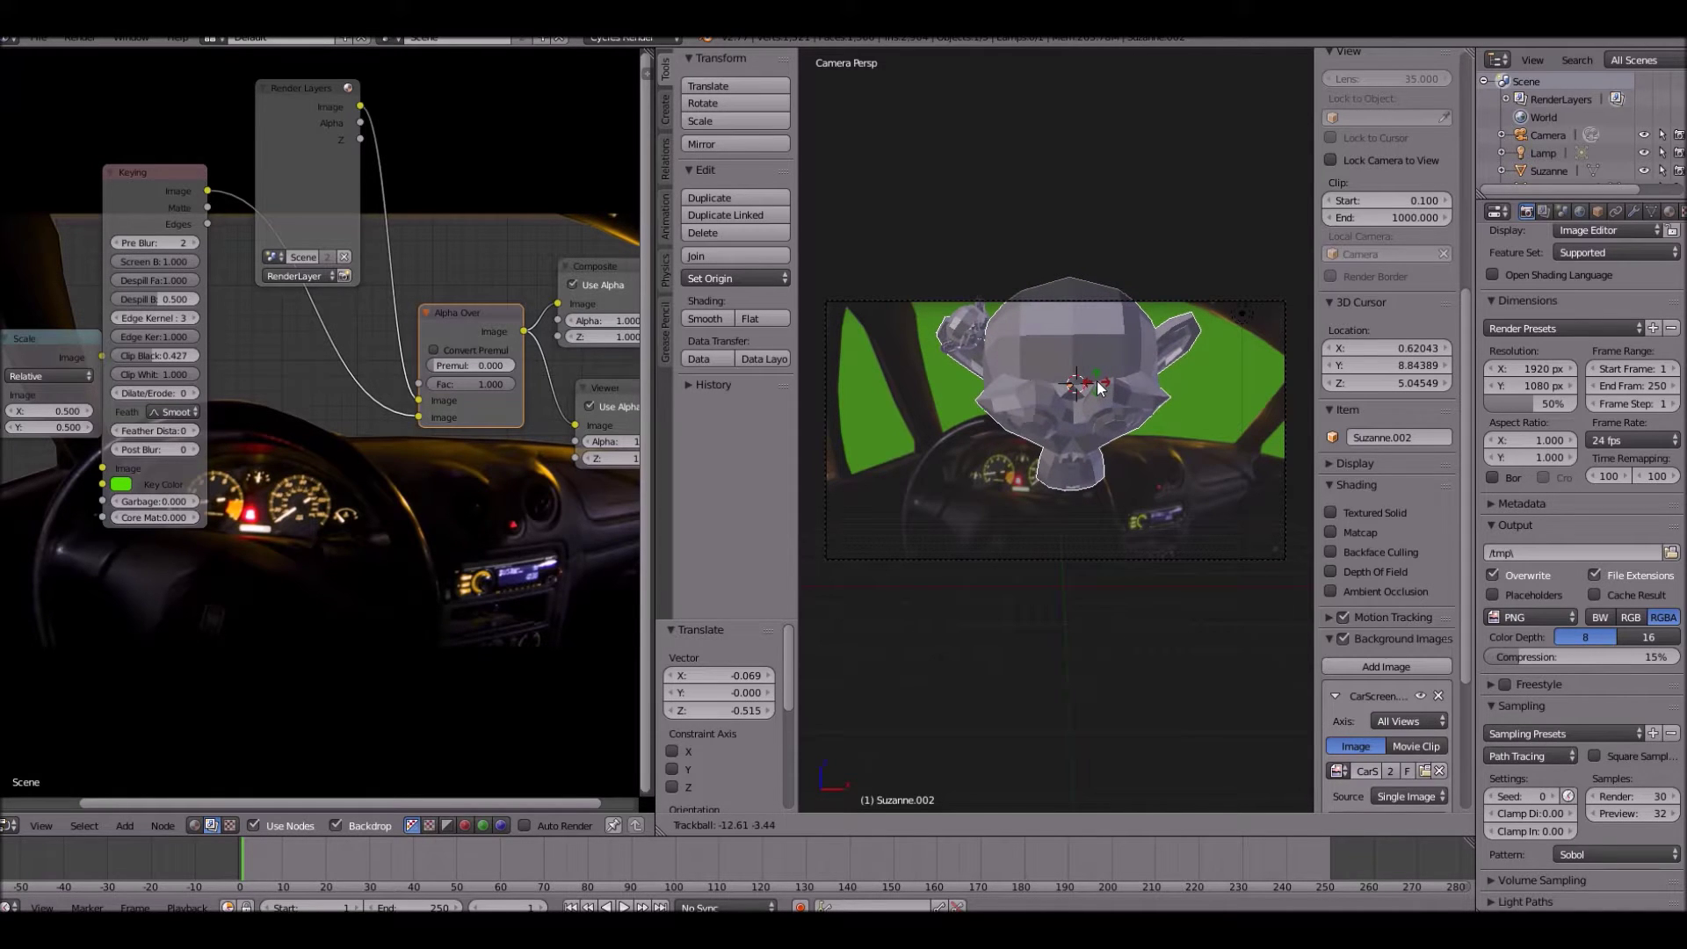
pyautogui.click(1098, 387)
# Render the current frame from the camera
pyautogui.scroll(5, 1078, 288)
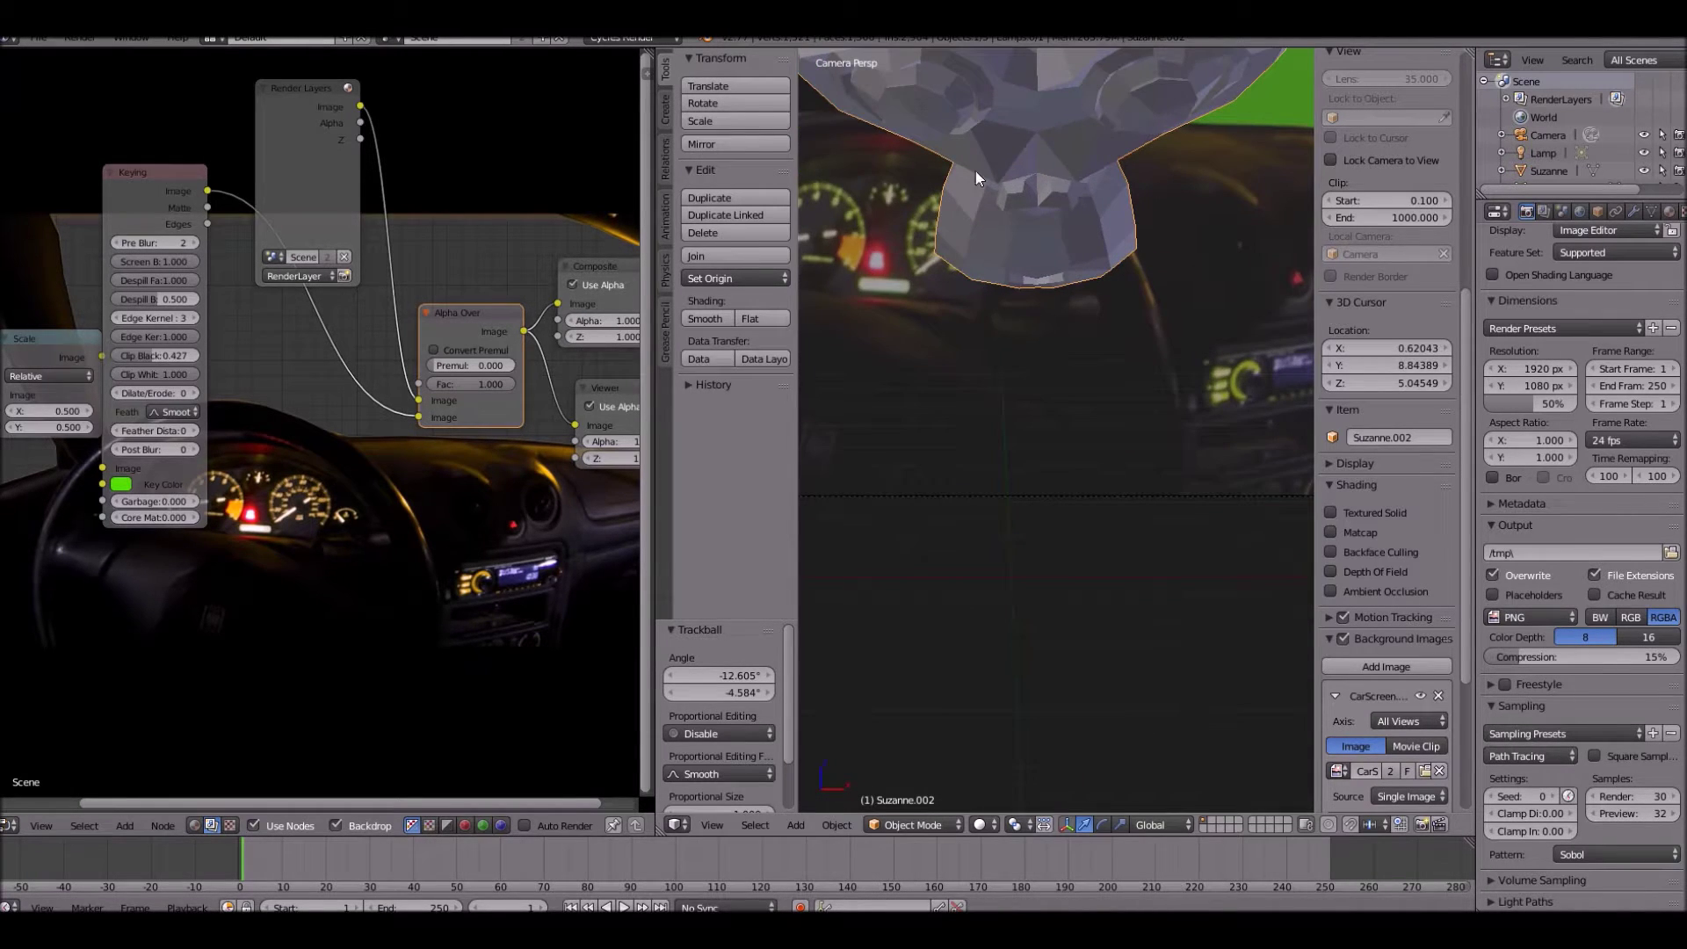
pyautogui.scroll(-4, 972, 176)
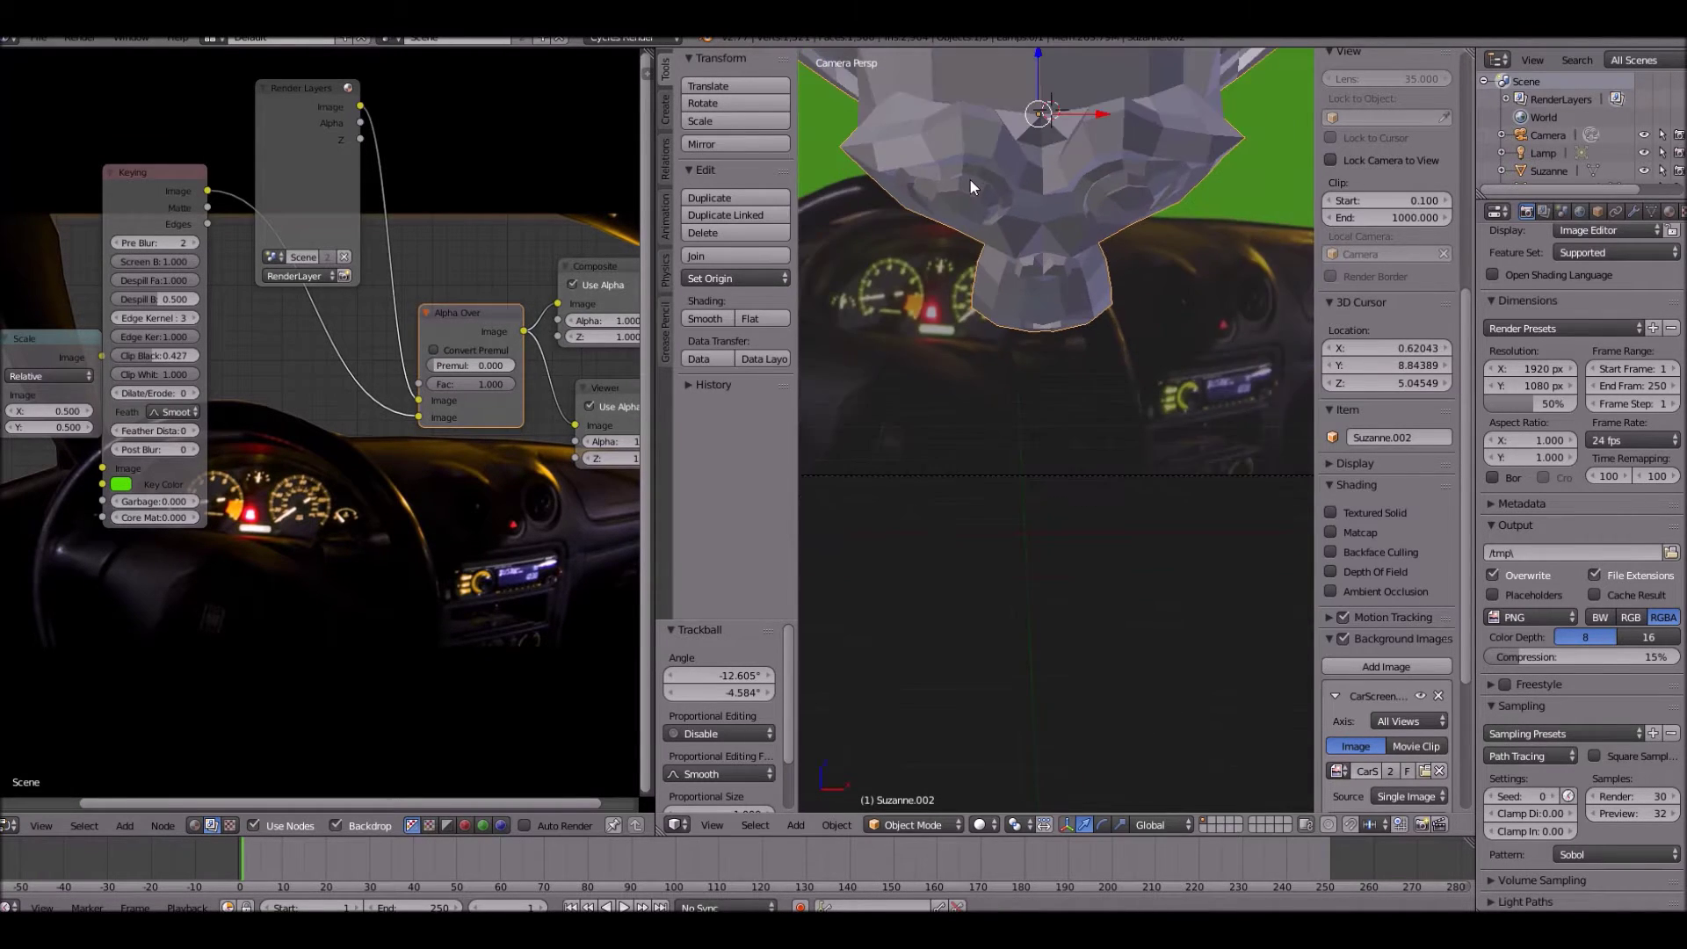
pyautogui.click(68, 39)
pyautogui.click(84, 51)
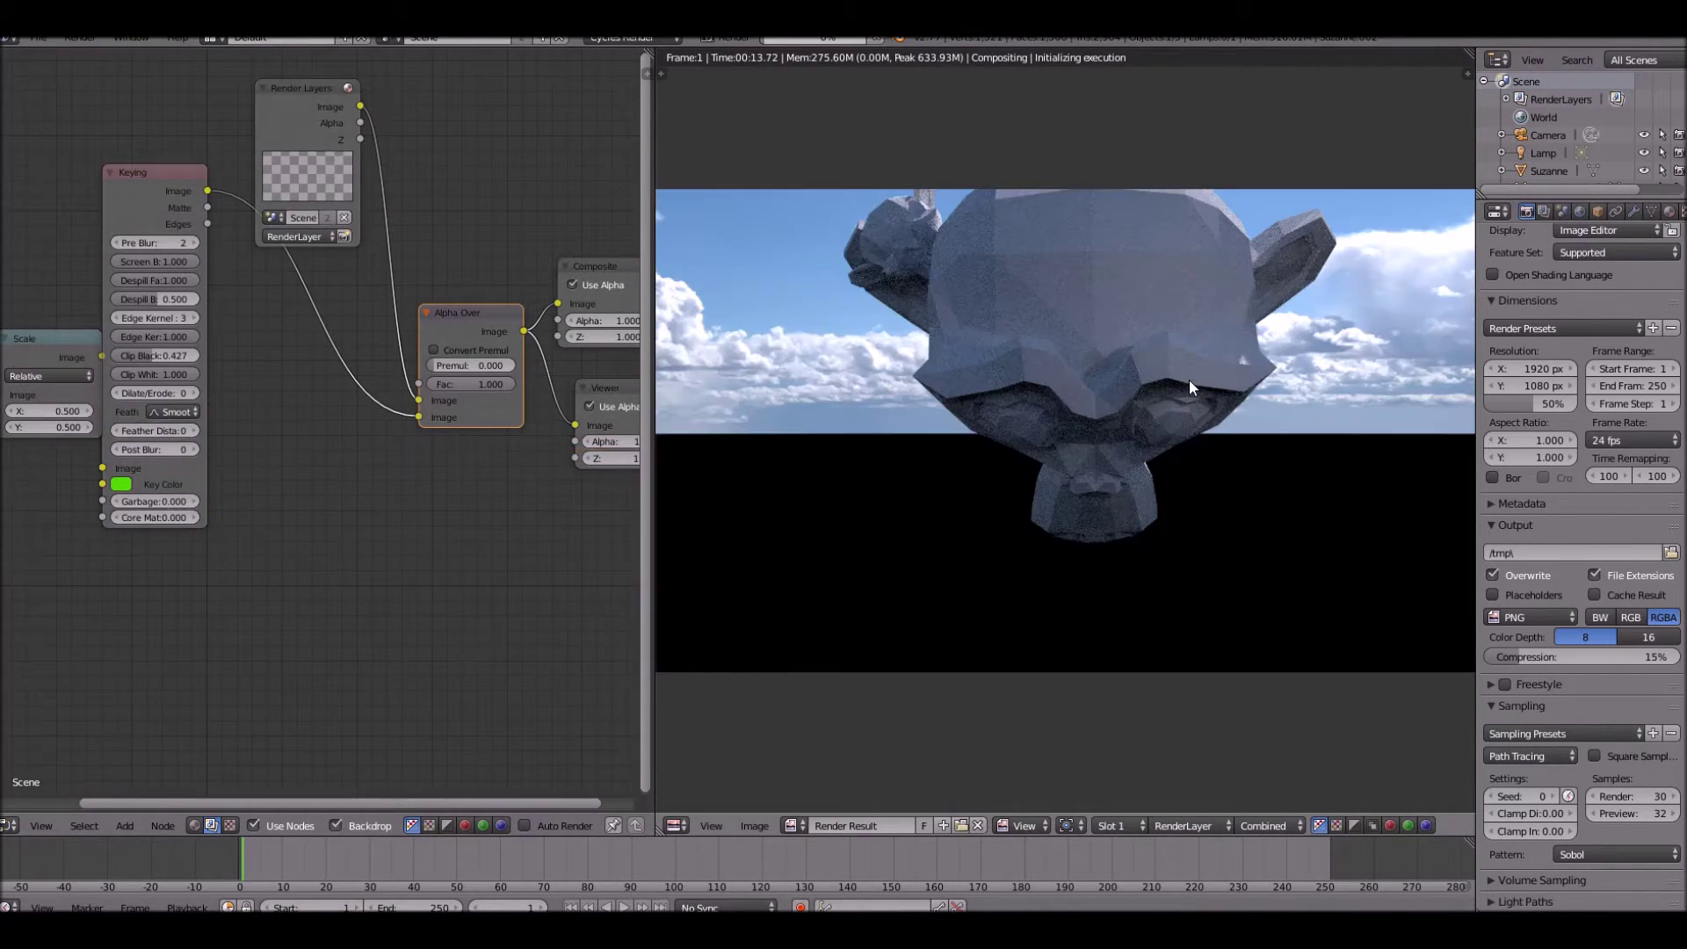
# Examine the composited render, checking the keyed windshield edges, dashboard and monkey head, and return to the 3D scene
pyautogui.scroll(-6, 1188, 379)
pyautogui.scroll(5, 1211, 387)
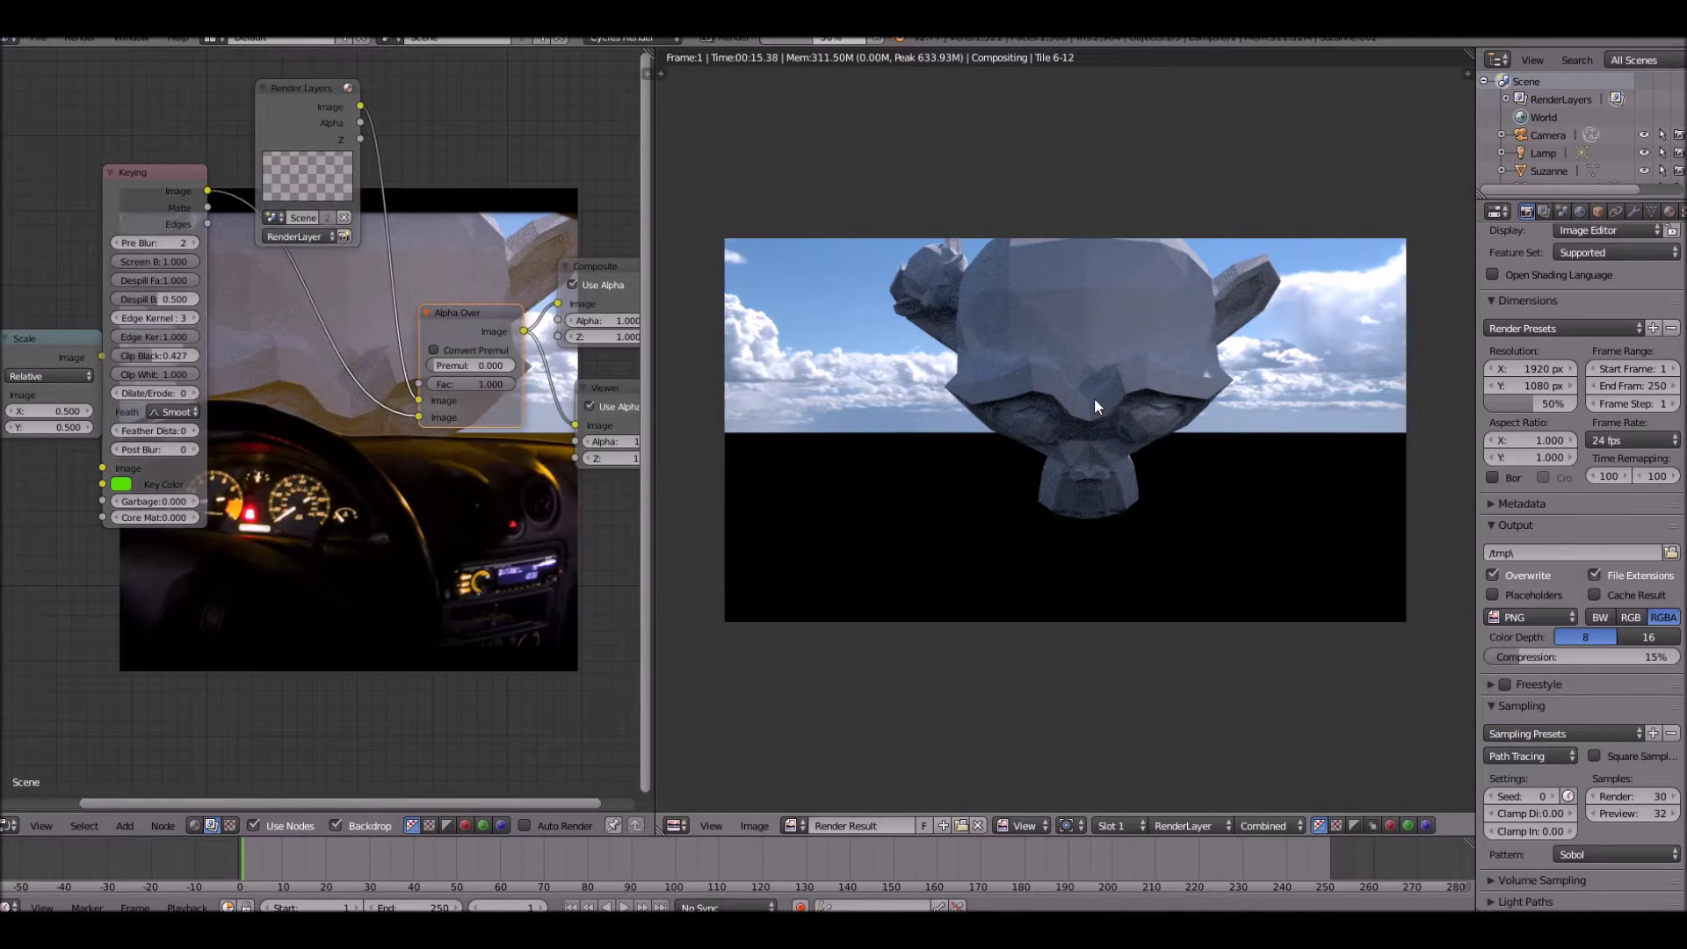
pyautogui.scroll(6, 1001, 370)
pyautogui.scroll(-11, 1230, 429)
pyautogui.scroll(5, 1202, 473)
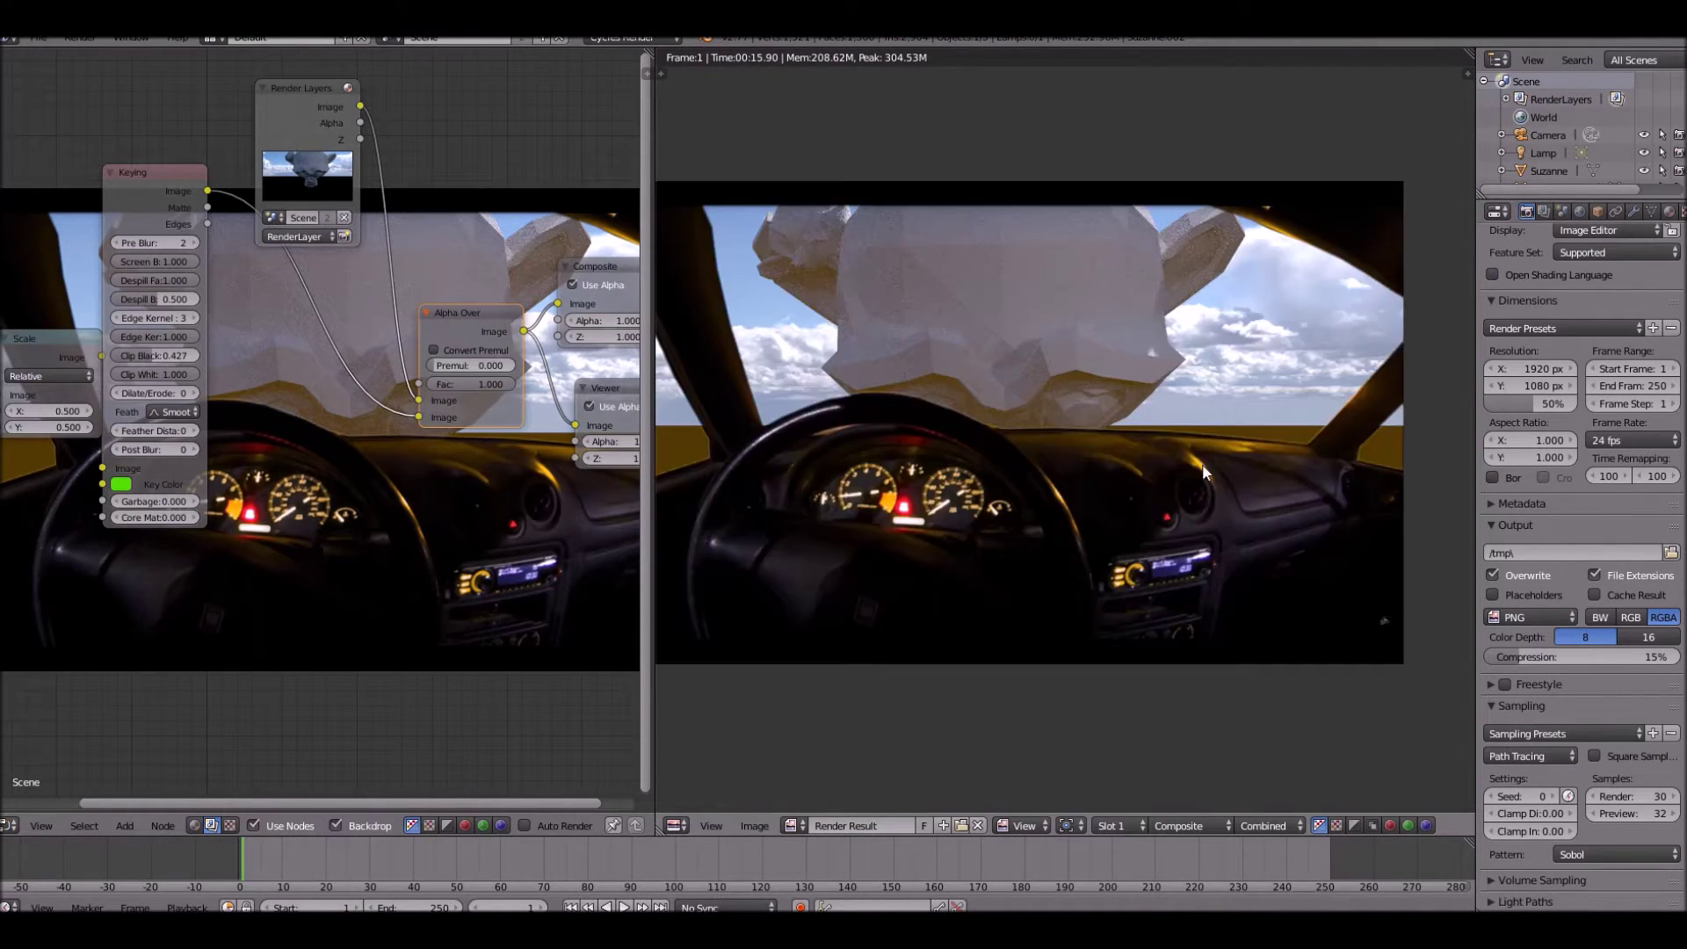
pyautogui.scroll(5, 1202, 465)
pyautogui.moveTo(1204, 436); pyautogui.dragTo(1338, 602)
pyautogui.scroll(-5, 1194, 551)
pyautogui.scroll(-4, 1195, 556)
pyautogui.scroll(6, 1025, 302)
pyautogui.moveTo(1025, 302); pyautogui.dragTo(952, 430)
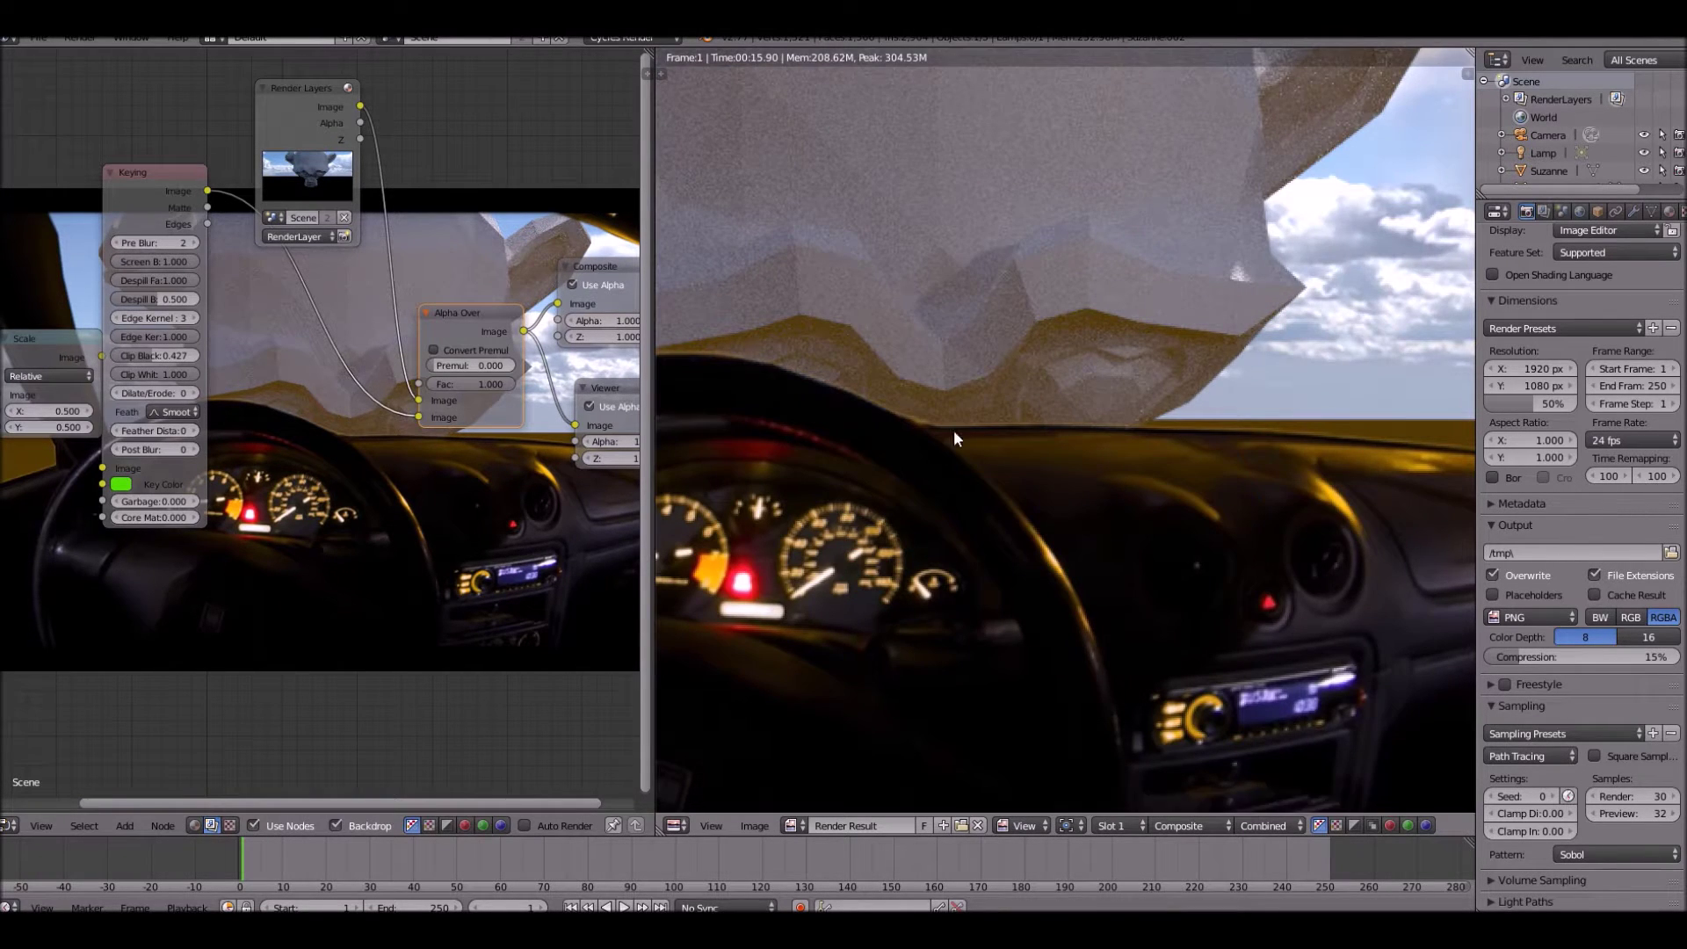
pyautogui.scroll(-2, 1010, 483)
pyautogui.moveTo(1149, 566); pyautogui.dragTo(1100, 593)
pyautogui.moveTo(1435, 656); pyautogui.dragTo(1390, 640)
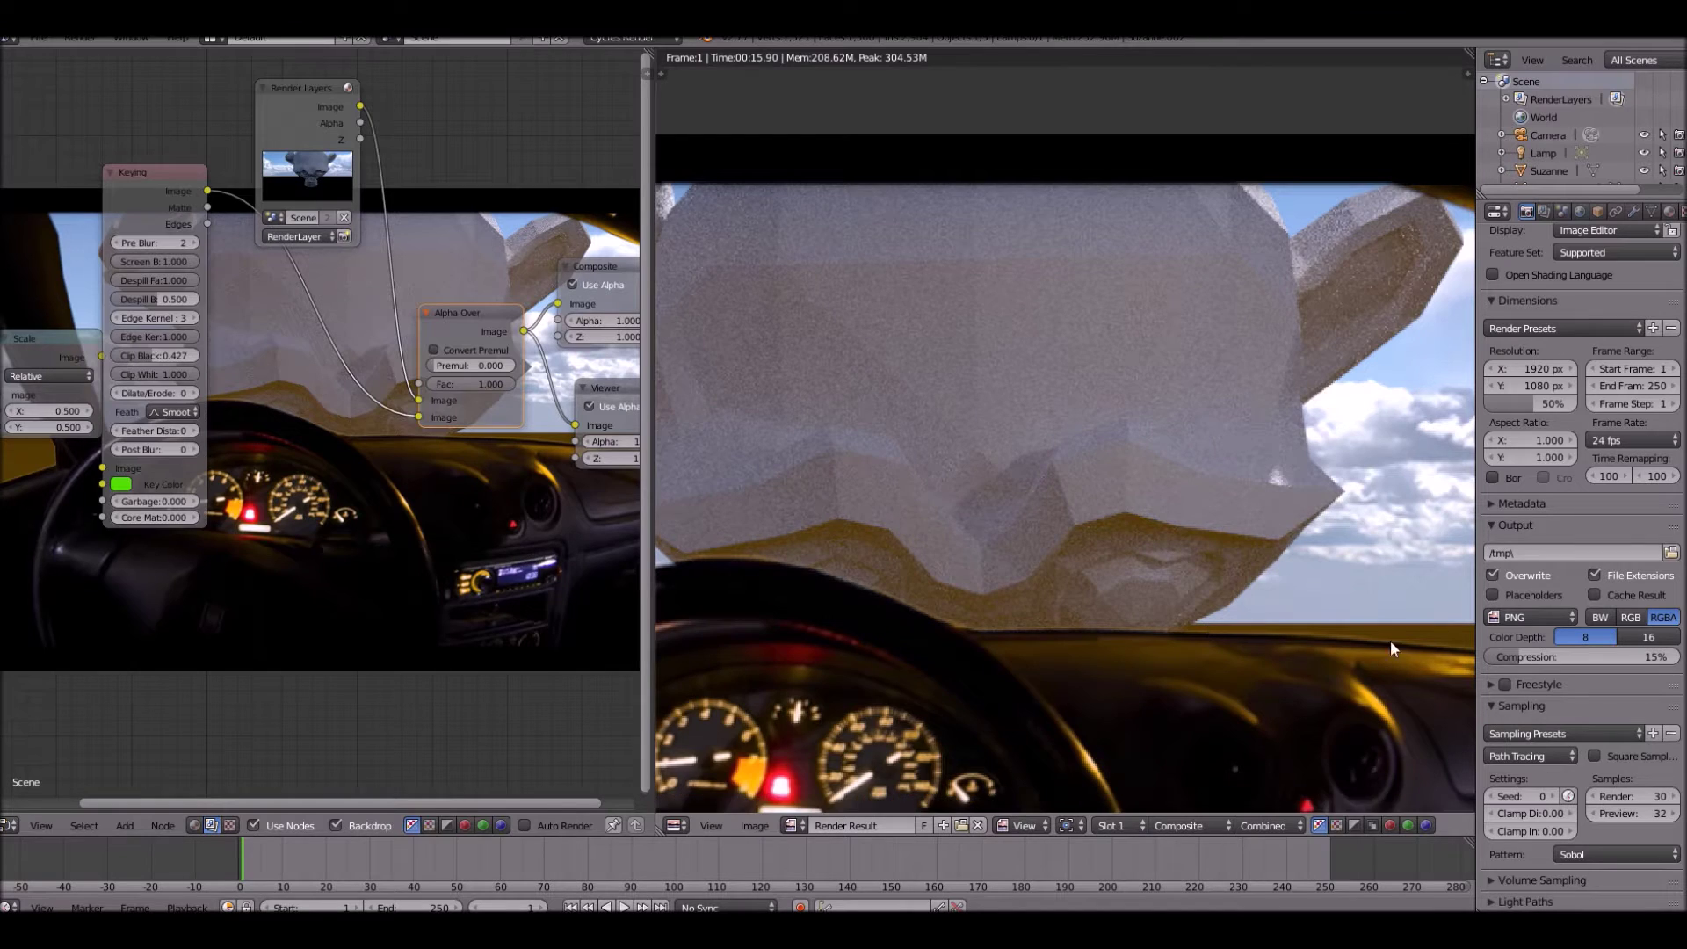
pyautogui.scroll(-2, 1222, 679)
pyautogui.press('Escape')
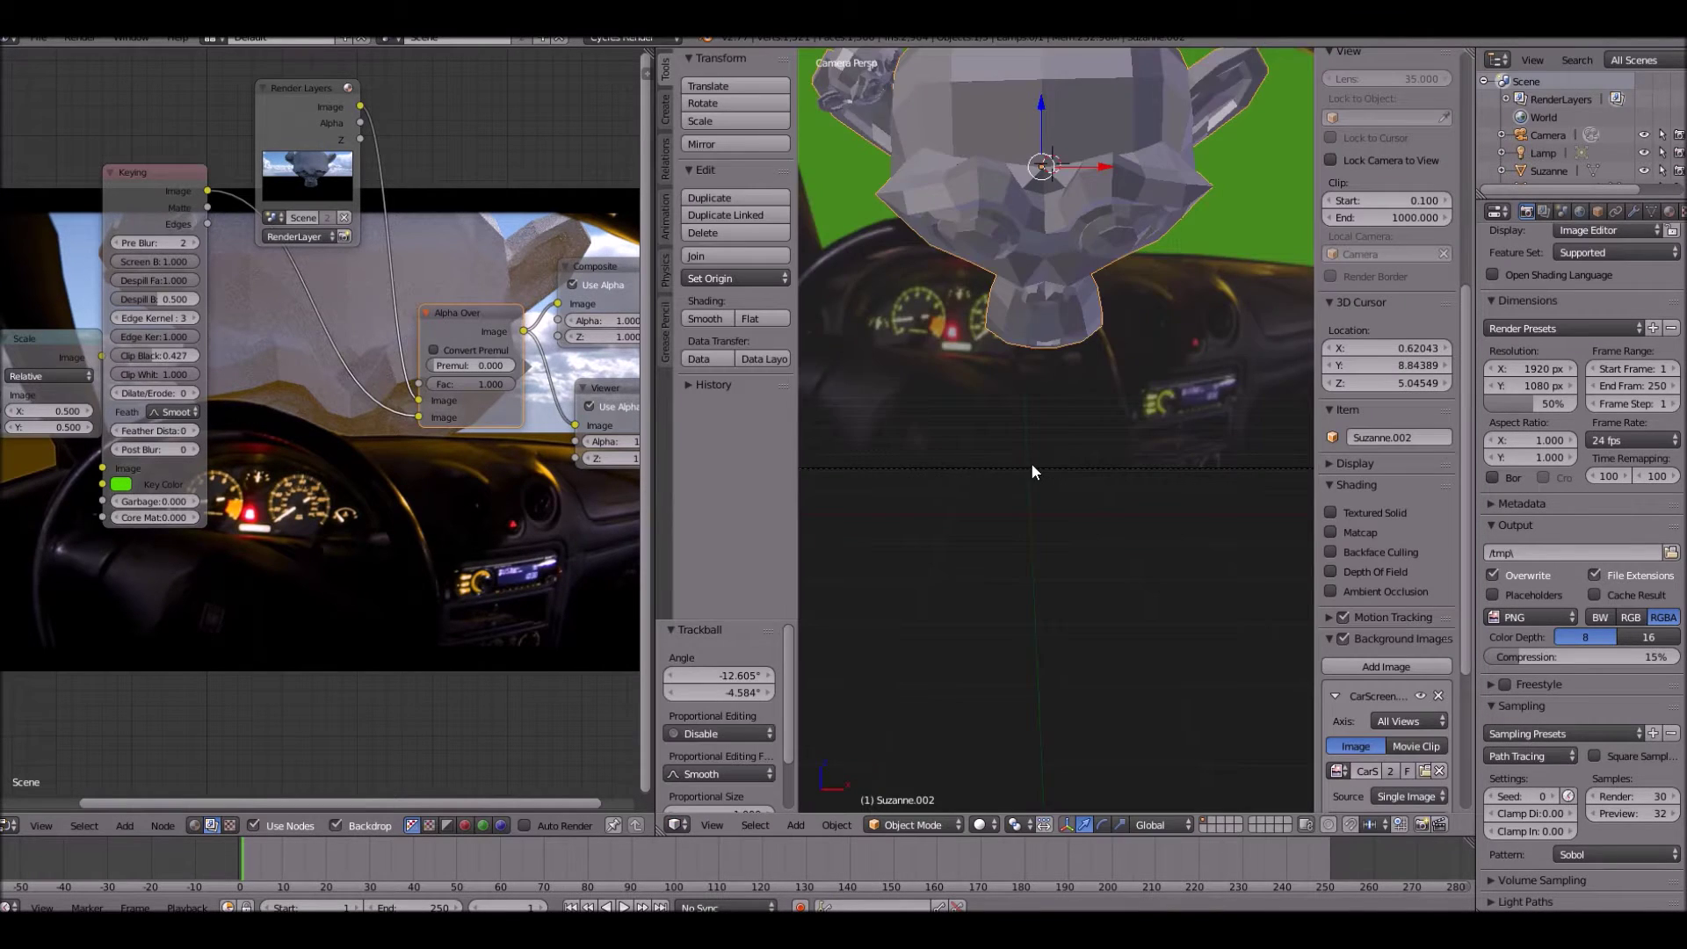
# Deselect everything, place the 3D cursor near the large monkey head's chin, and add a plane there
pyautogui.scroll(1, 1058, 374)
pyautogui.press('a')
pyautogui.scroll(-3, 1022, 336)
pyautogui.keyDown('shift'); pyautogui.moveTo(1023, 336); pyautogui.dragTo(1004, 407, button='middle'); pyautogui.keyUp('shift')
pyautogui.scroll(3, 1003, 430)
pyautogui.click(1010, 425)
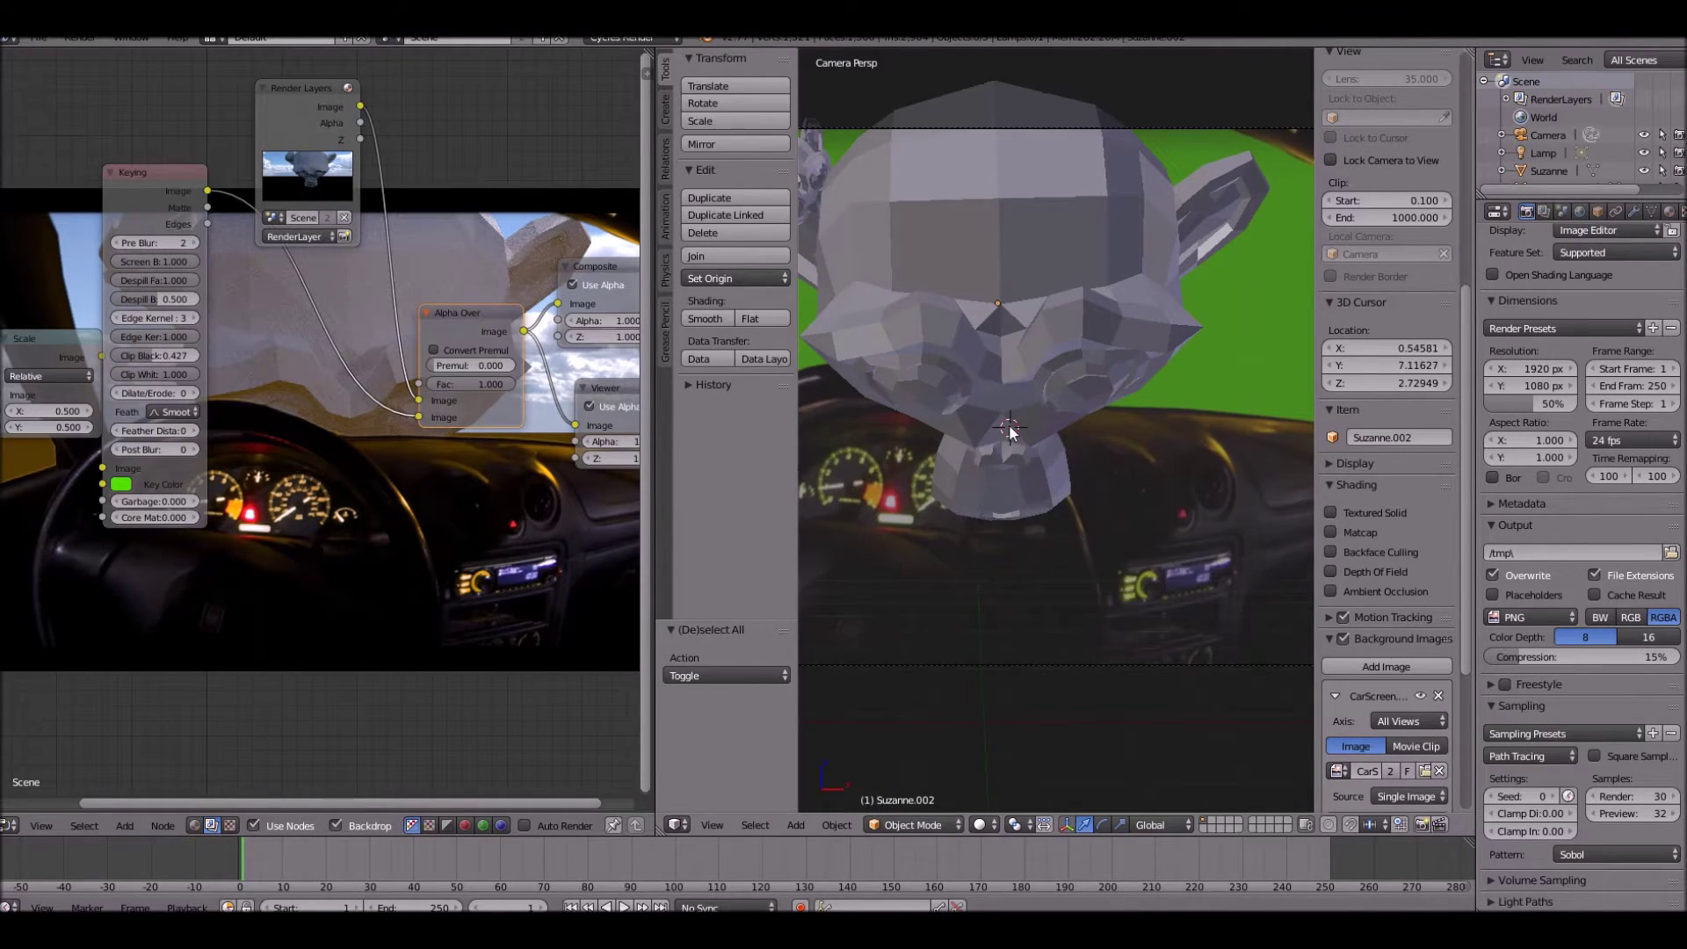
pyautogui.hotkey('shift', 'a')
pyautogui.click(1064, 427)
# Scale the plane up by about 3.2 times and again by about 1.27 so it spans the dashboard
pyautogui.press('s')
pyautogui.click(1179, 462)
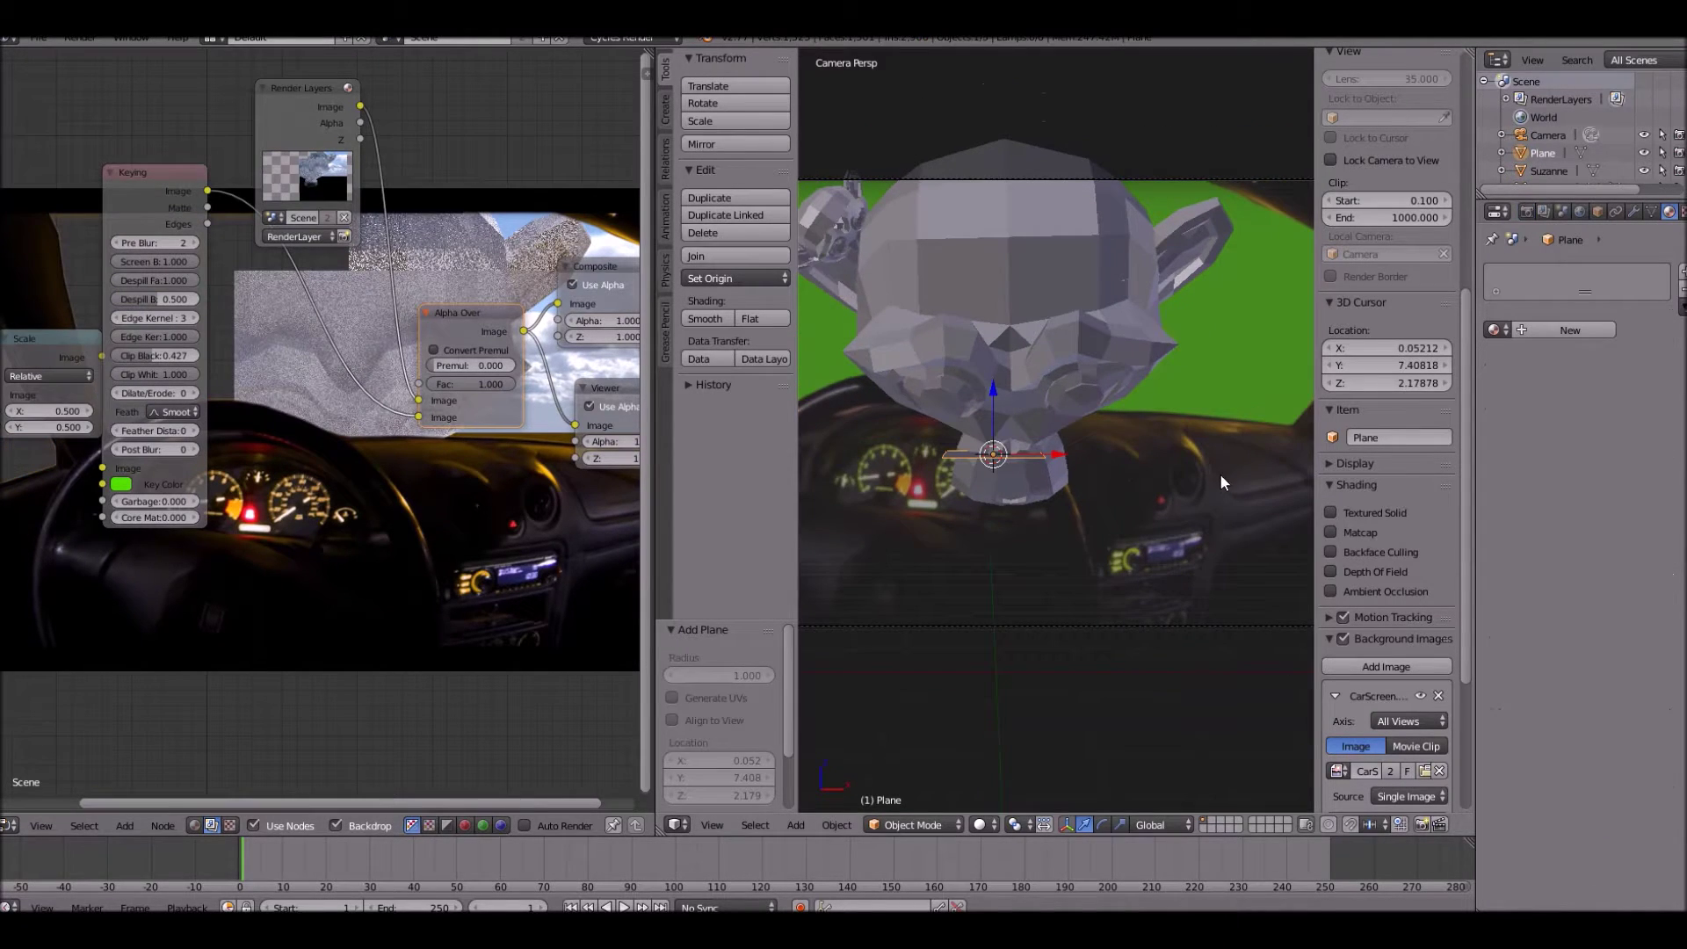
pyautogui.scroll(-5, 1065, 513)
pyautogui.press('s')
pyautogui.click(1150, 510)
pyautogui.scroll(5, 1012, 534)
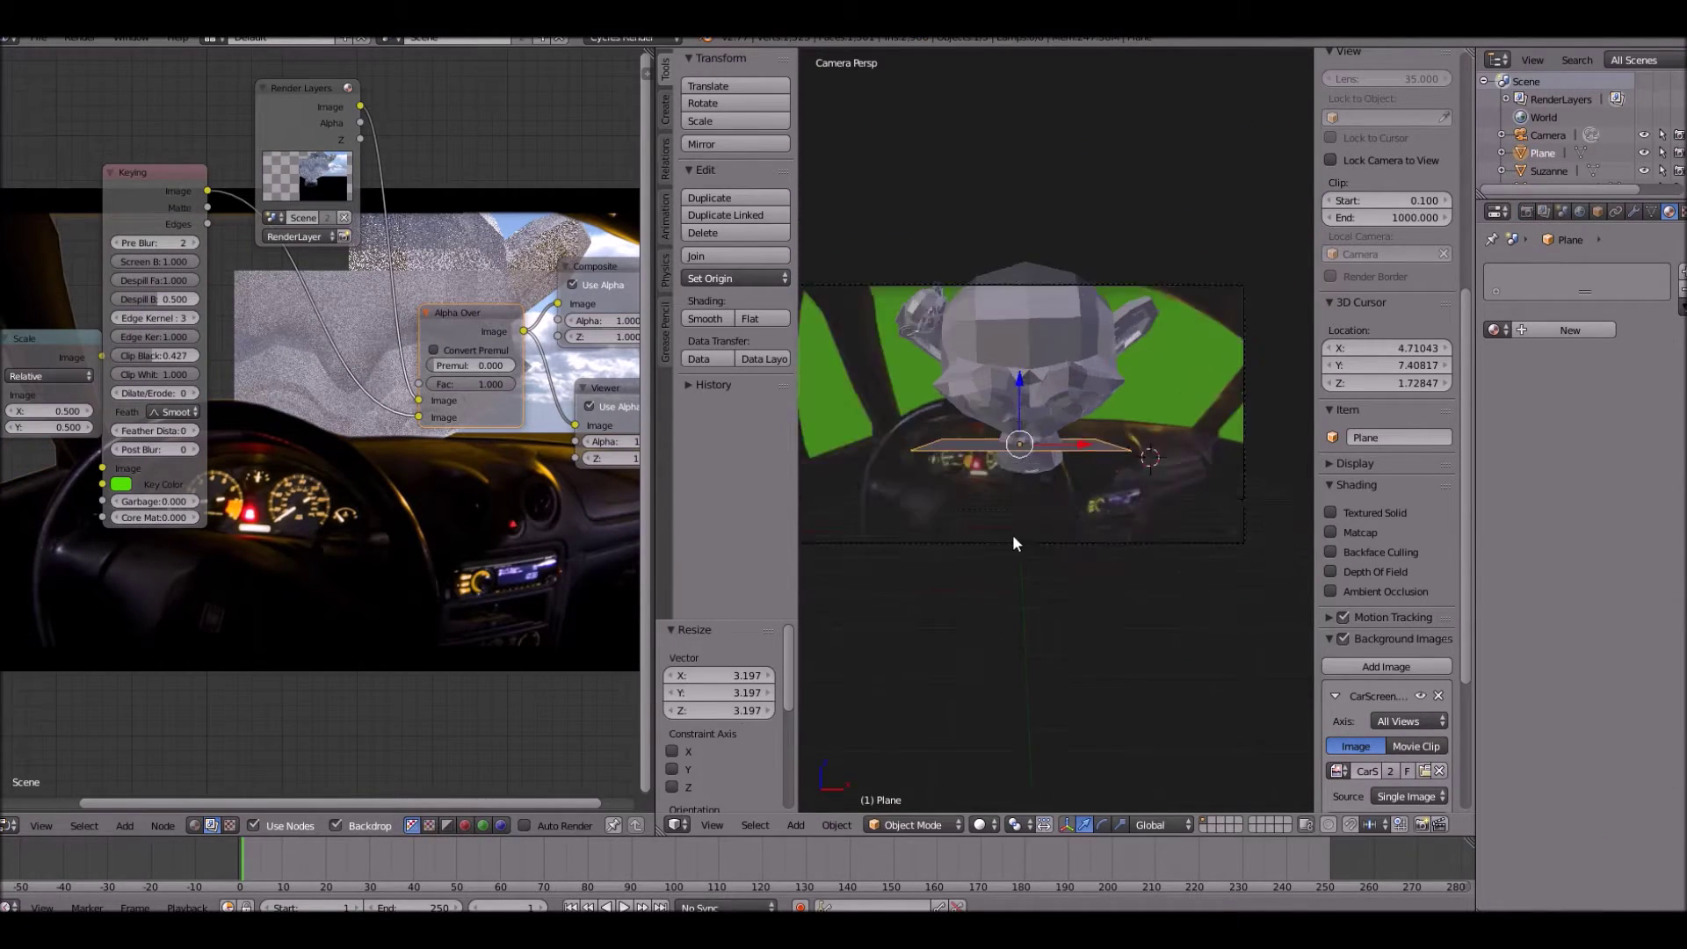
pyautogui.press('s')
pyautogui.click(1109, 587)
# Move the plane about 2.65 units along Y toward the camera and shift it about 0.25 units along X
pyautogui.moveTo(1133, 615); pyautogui.dragTo(831, 214, button='middle')
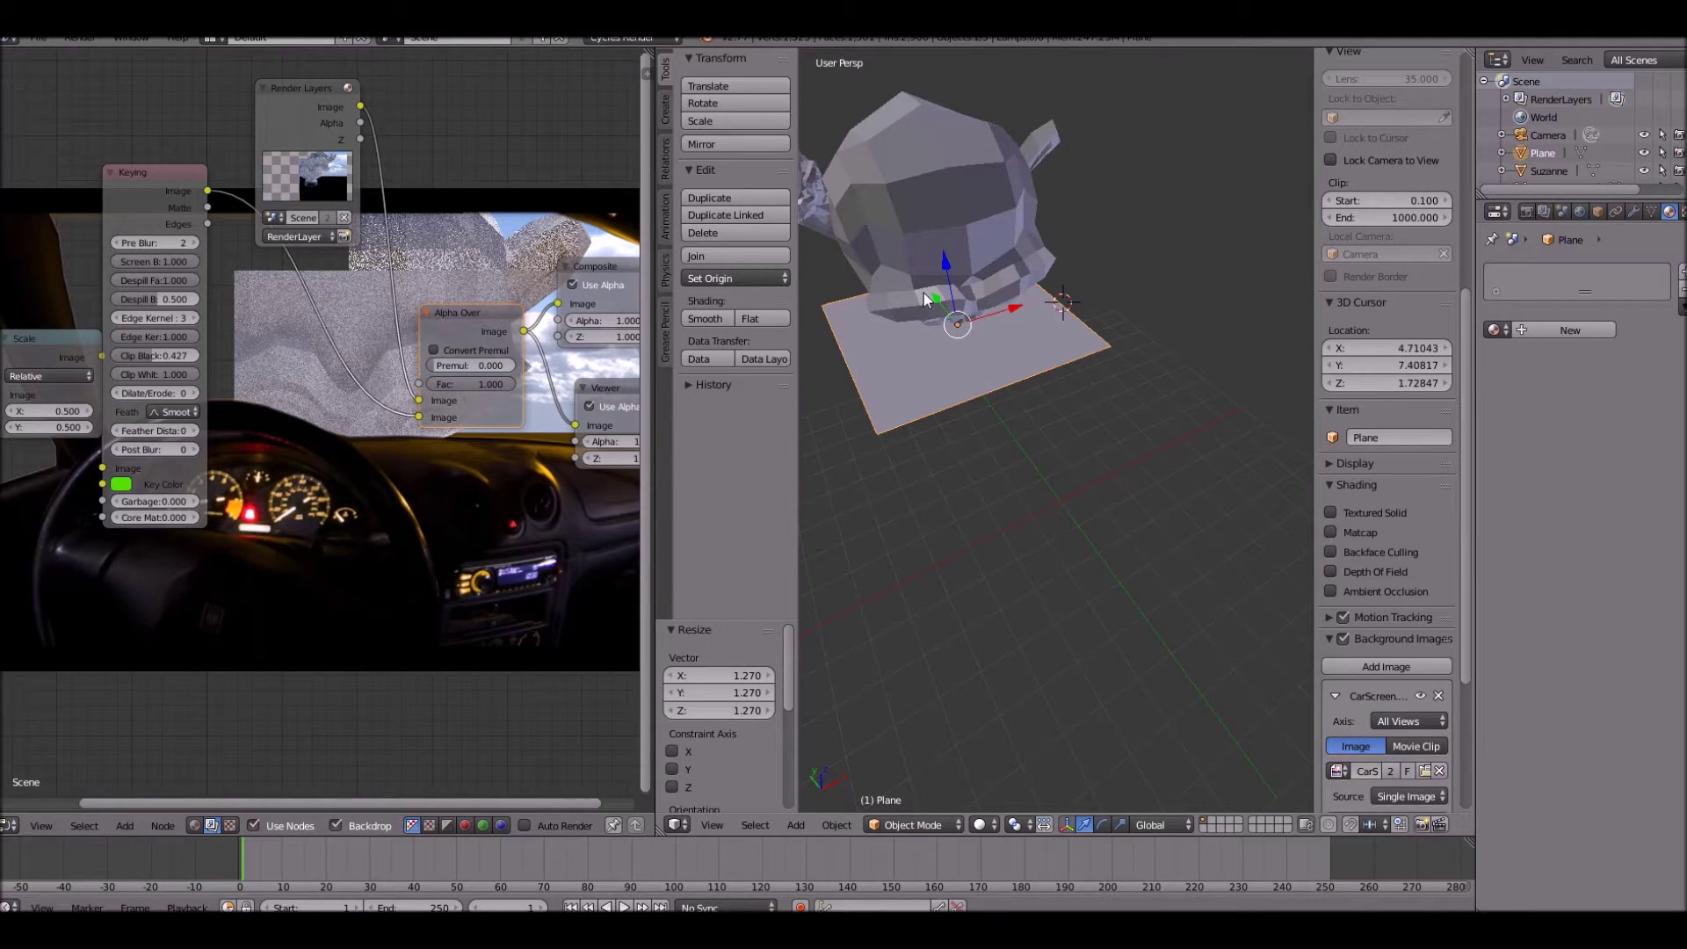
pyautogui.moveTo(924, 300); pyautogui.dragTo(997, 361)
pyautogui.press('KP_0')
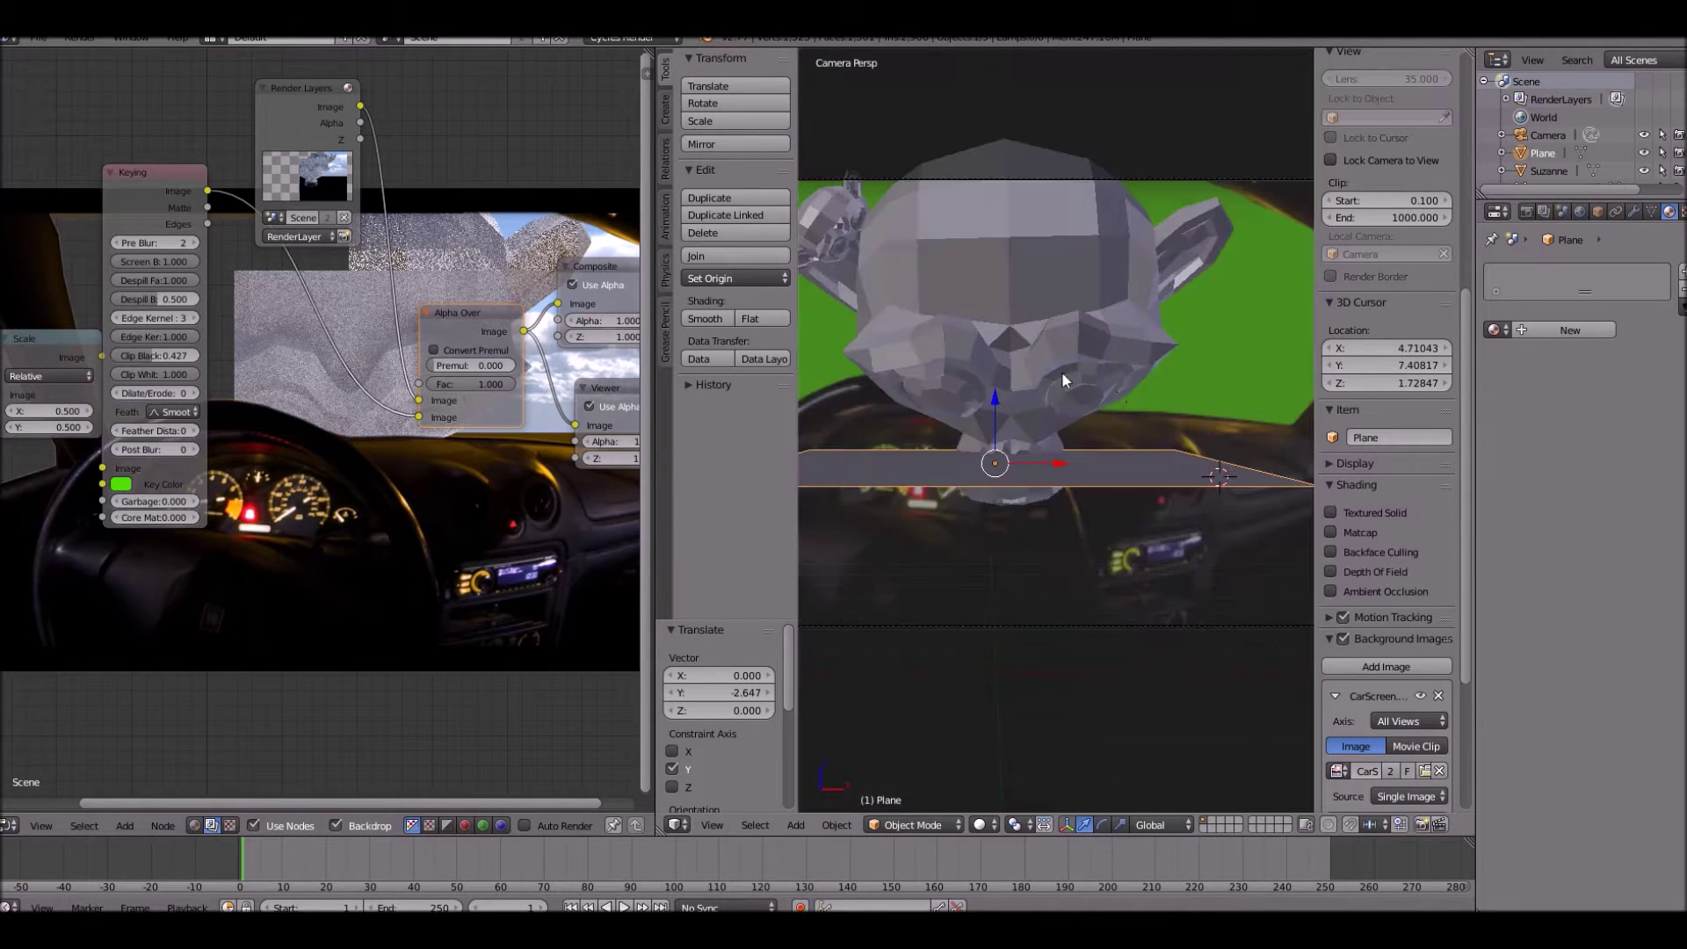
pyautogui.press('g')
pyautogui.click(1137, 401)
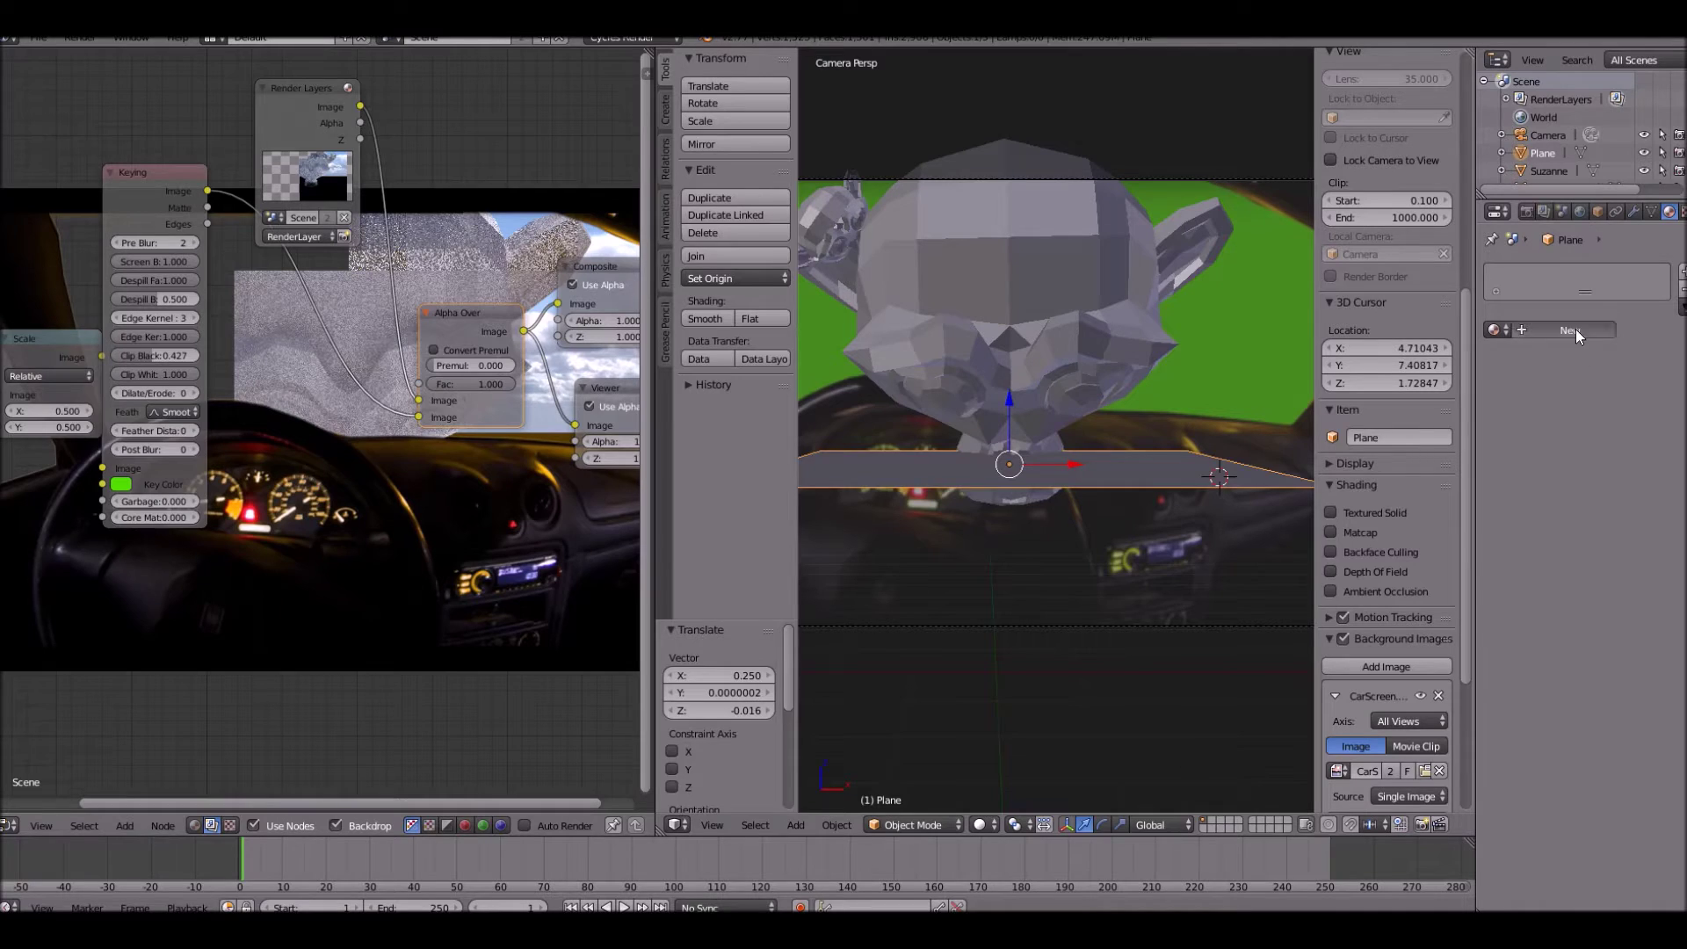
# Give the plane a new material and turn off its Camera ray visibility in the Cycles settings
pyautogui.click(1571, 331)
pyautogui.click(1601, 211)
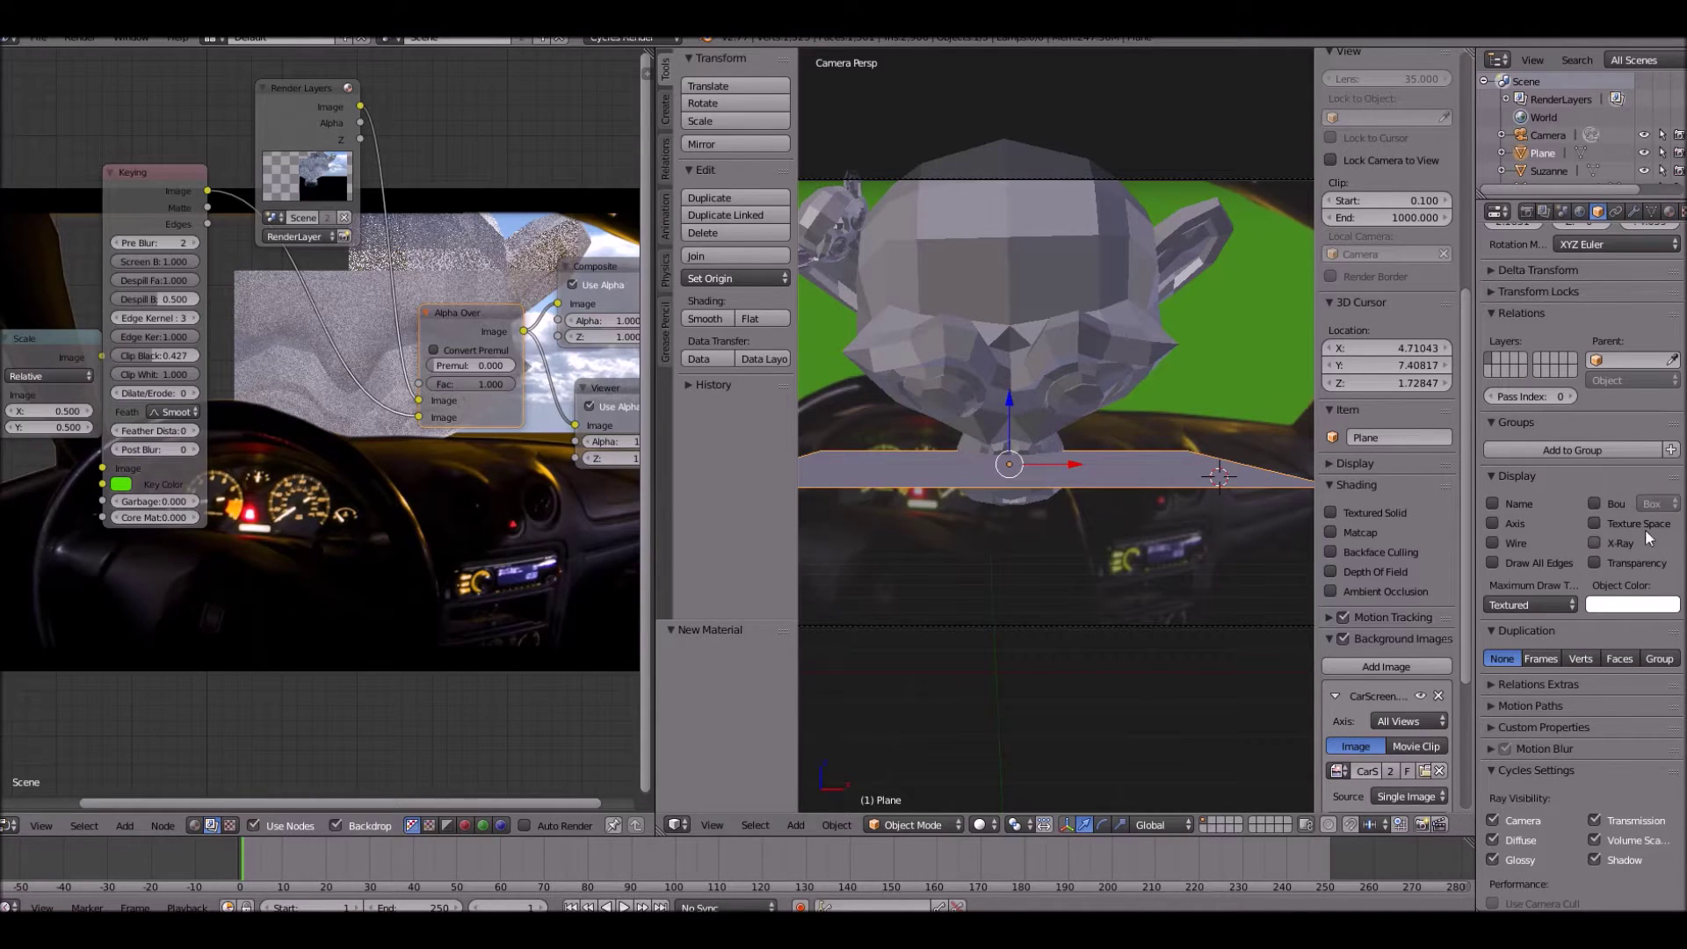
pyautogui.click(1494, 820)
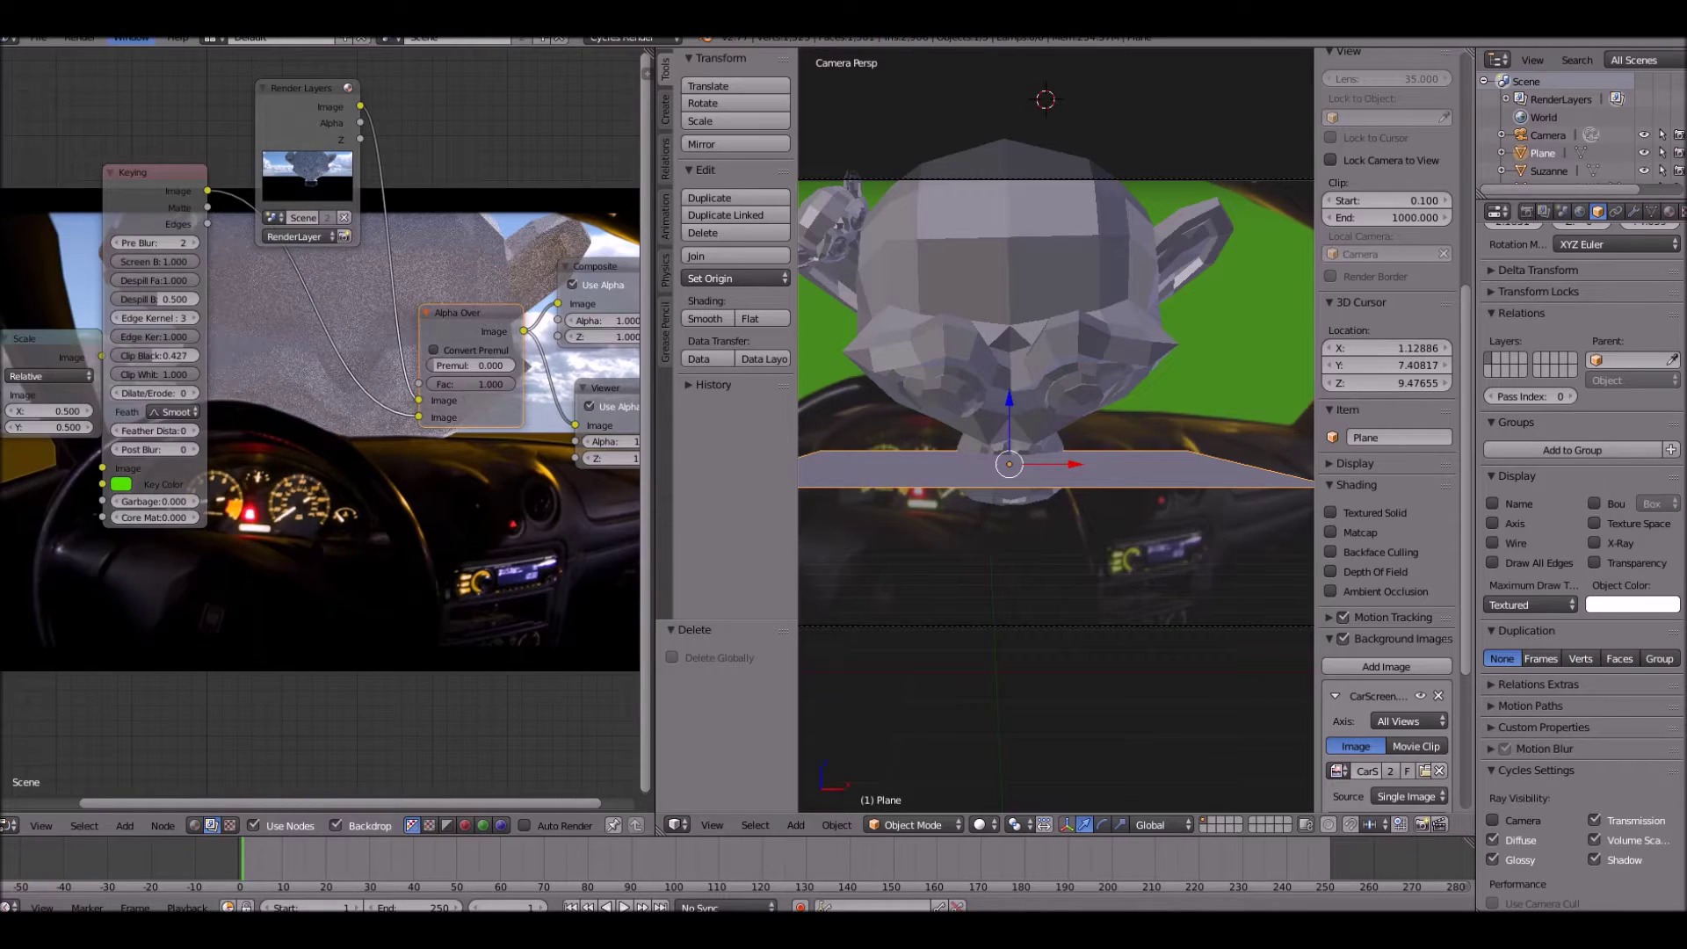
# Place the 3D cursor near the dashboard's upper edge and raise the plane to that height
pyautogui.scroll(4, 1124, 464)
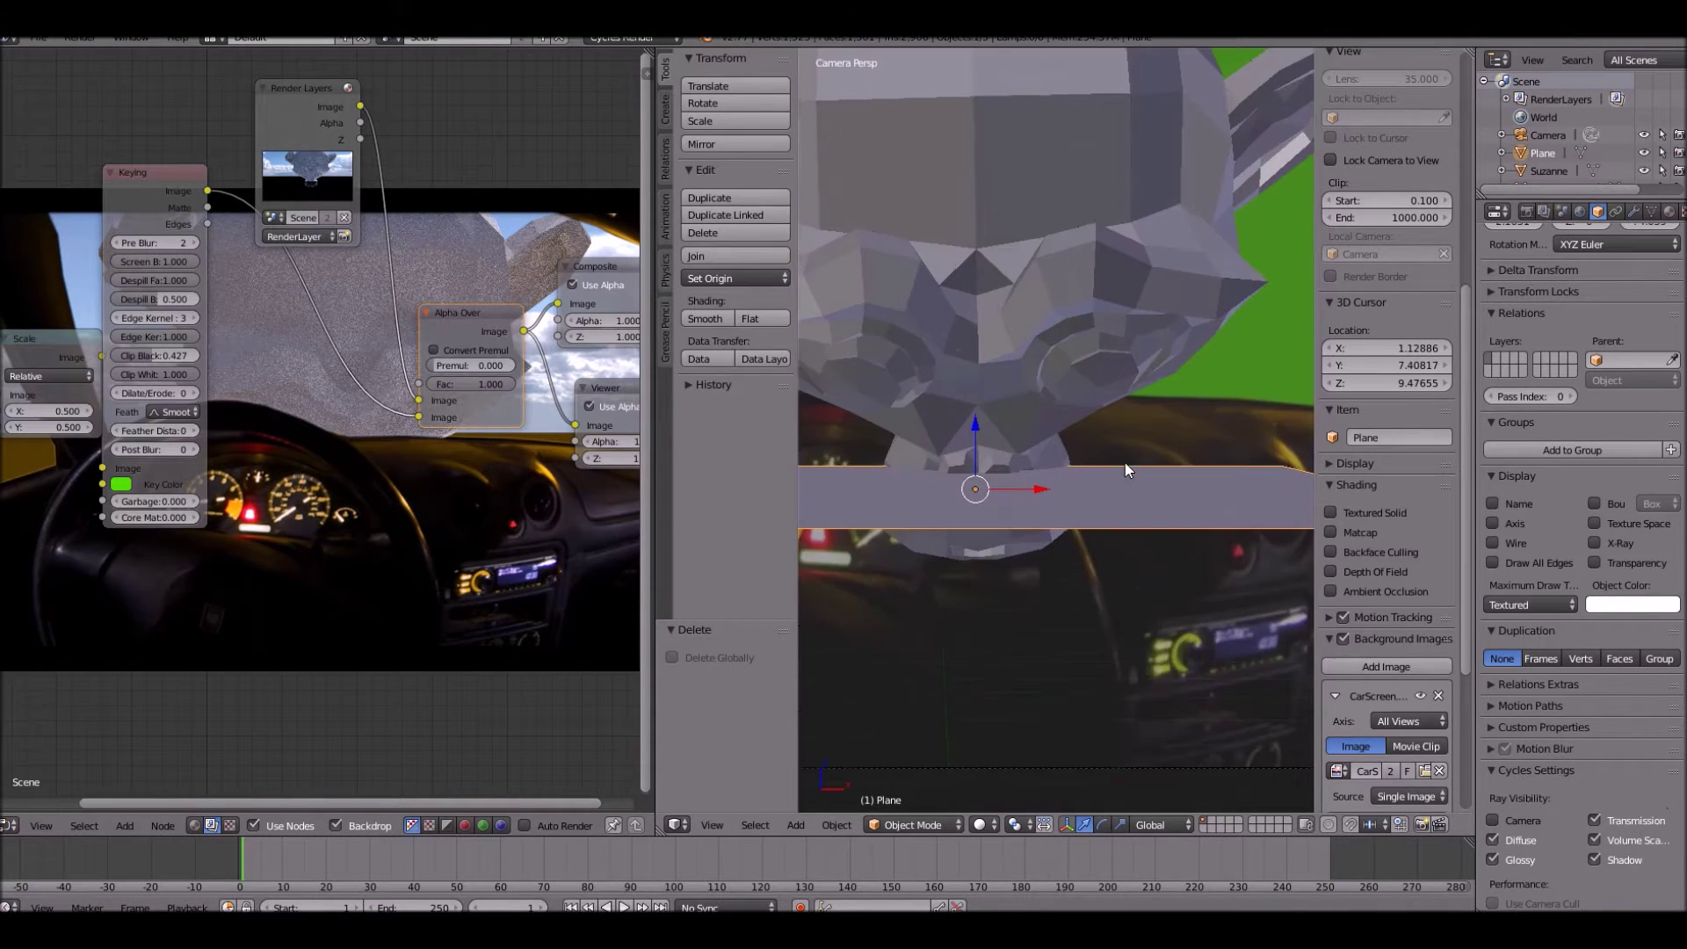
pyautogui.scroll(-5, 1115, 466)
pyautogui.click(1086, 423)
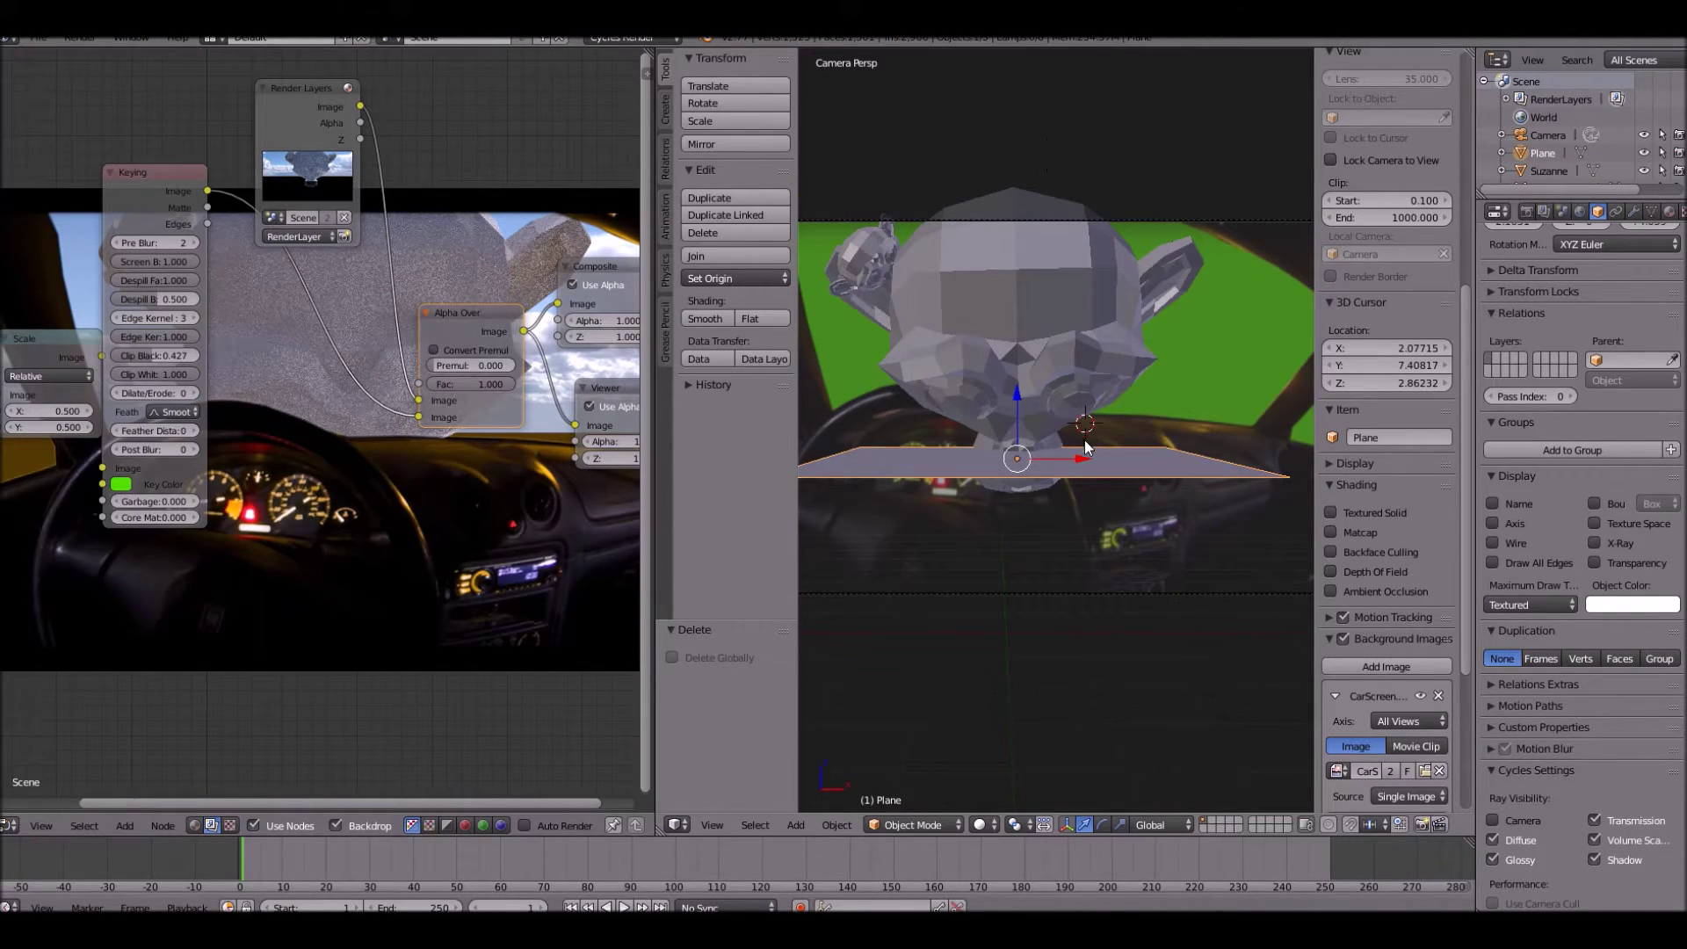
pyautogui.press('g')
pyautogui.click(1086, 401)
pyautogui.press('s')
pyautogui.press('Escape')
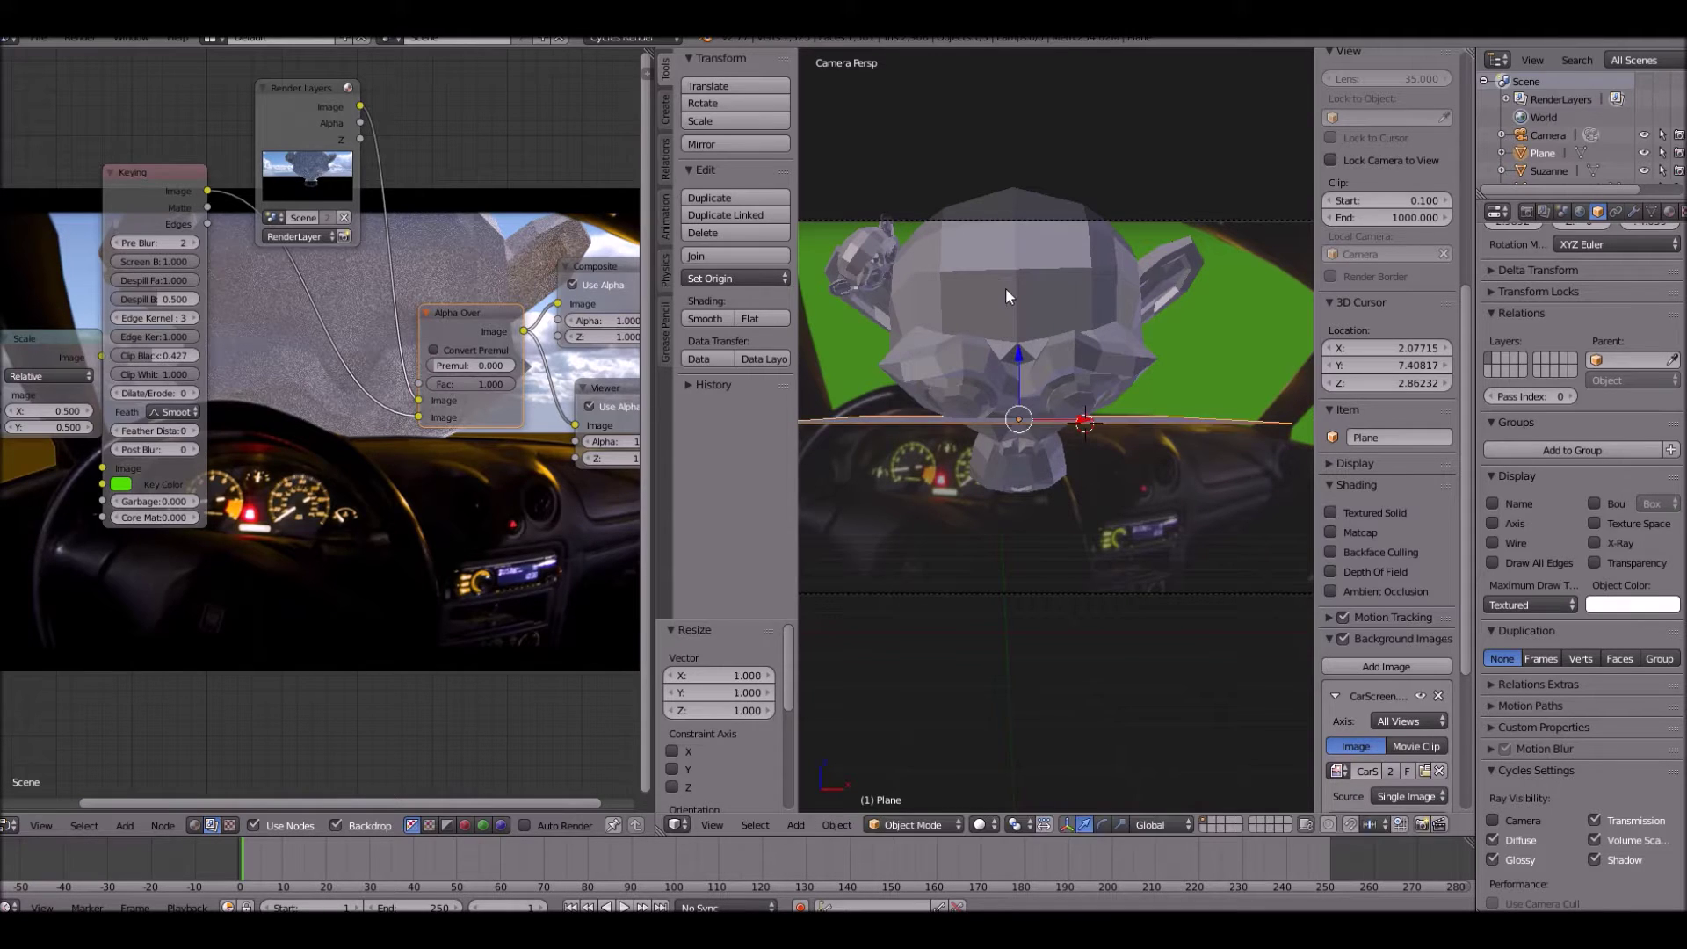
# Deselect everything and add a Sun lamp at the 3D cursor
pyautogui.press('a')
pyautogui.hotkey('shift', 'a')
pyautogui.moveTo(989, 293)
pyautogui.click(1058, 311)
pyautogui.moveTo(1059, 311); pyautogui.dragTo(1228, 350, button='middle')
pyautogui.scroll(4, 1228, 350)
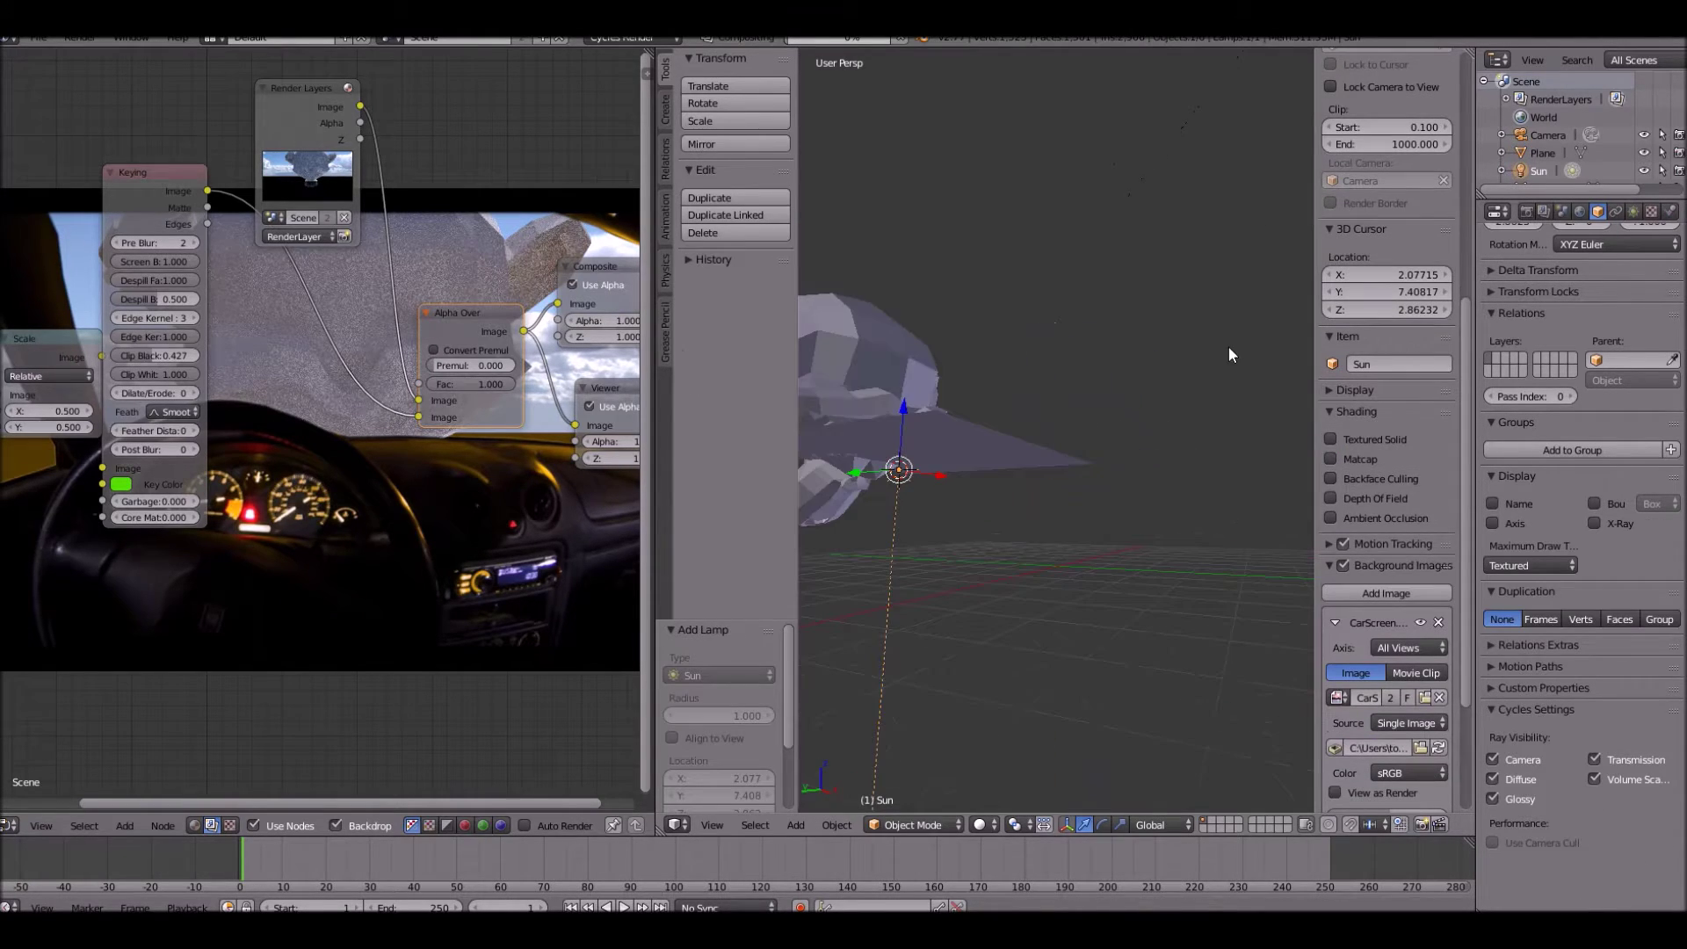
# Rotate the Sun lamp to slant its light direction and move it above the monkey heads
pyautogui.press('r')
pyautogui.click(1122, 534)
pyautogui.scroll(-3, 1121, 536)
pyautogui.press('g')
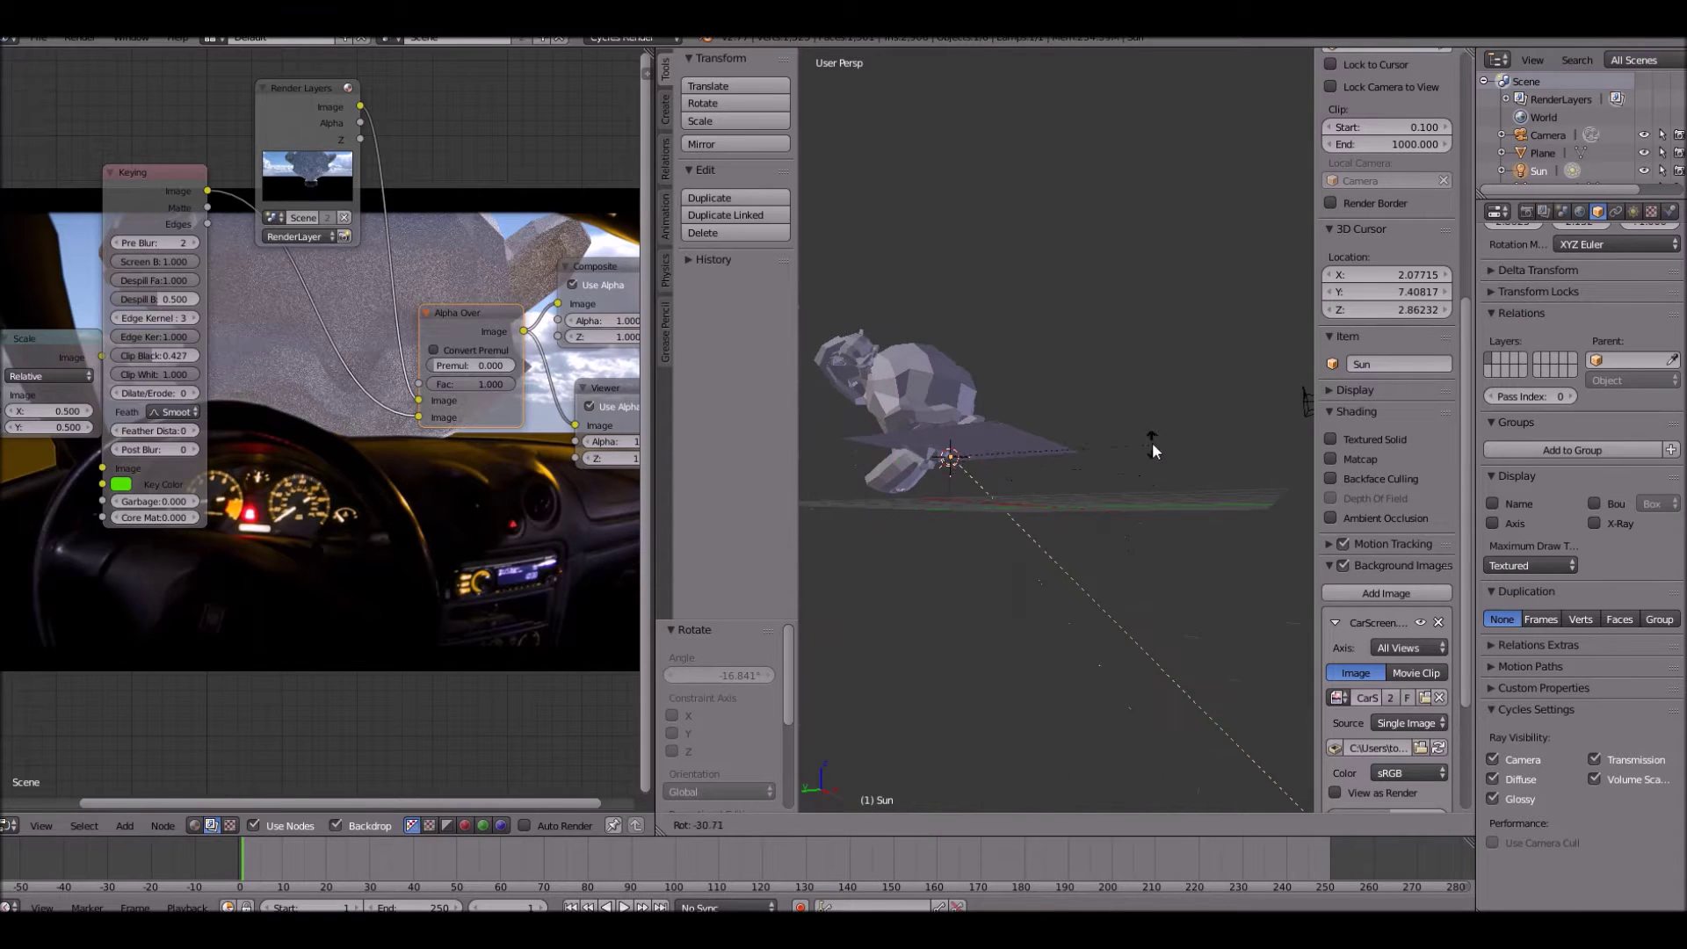
pyautogui.click(947, 315)
pyautogui.press('r')
pyautogui.click(968, 219)
pyautogui.hotkey('ctrl', 'z')
# Rotate the Sun lamp again and shift it about -1.06 units in X, -2.92 in Y and 0.13 in Z
pyautogui.moveTo(966, 254); pyautogui.dragTo(966, 471, button='middle')
pyautogui.press('r')
pyautogui.click(964, 472)
pyautogui.press('g')
pyautogui.click(914, 576)
pyautogui.moveTo(913, 576); pyautogui.dragTo(1087, 408, button='middle')
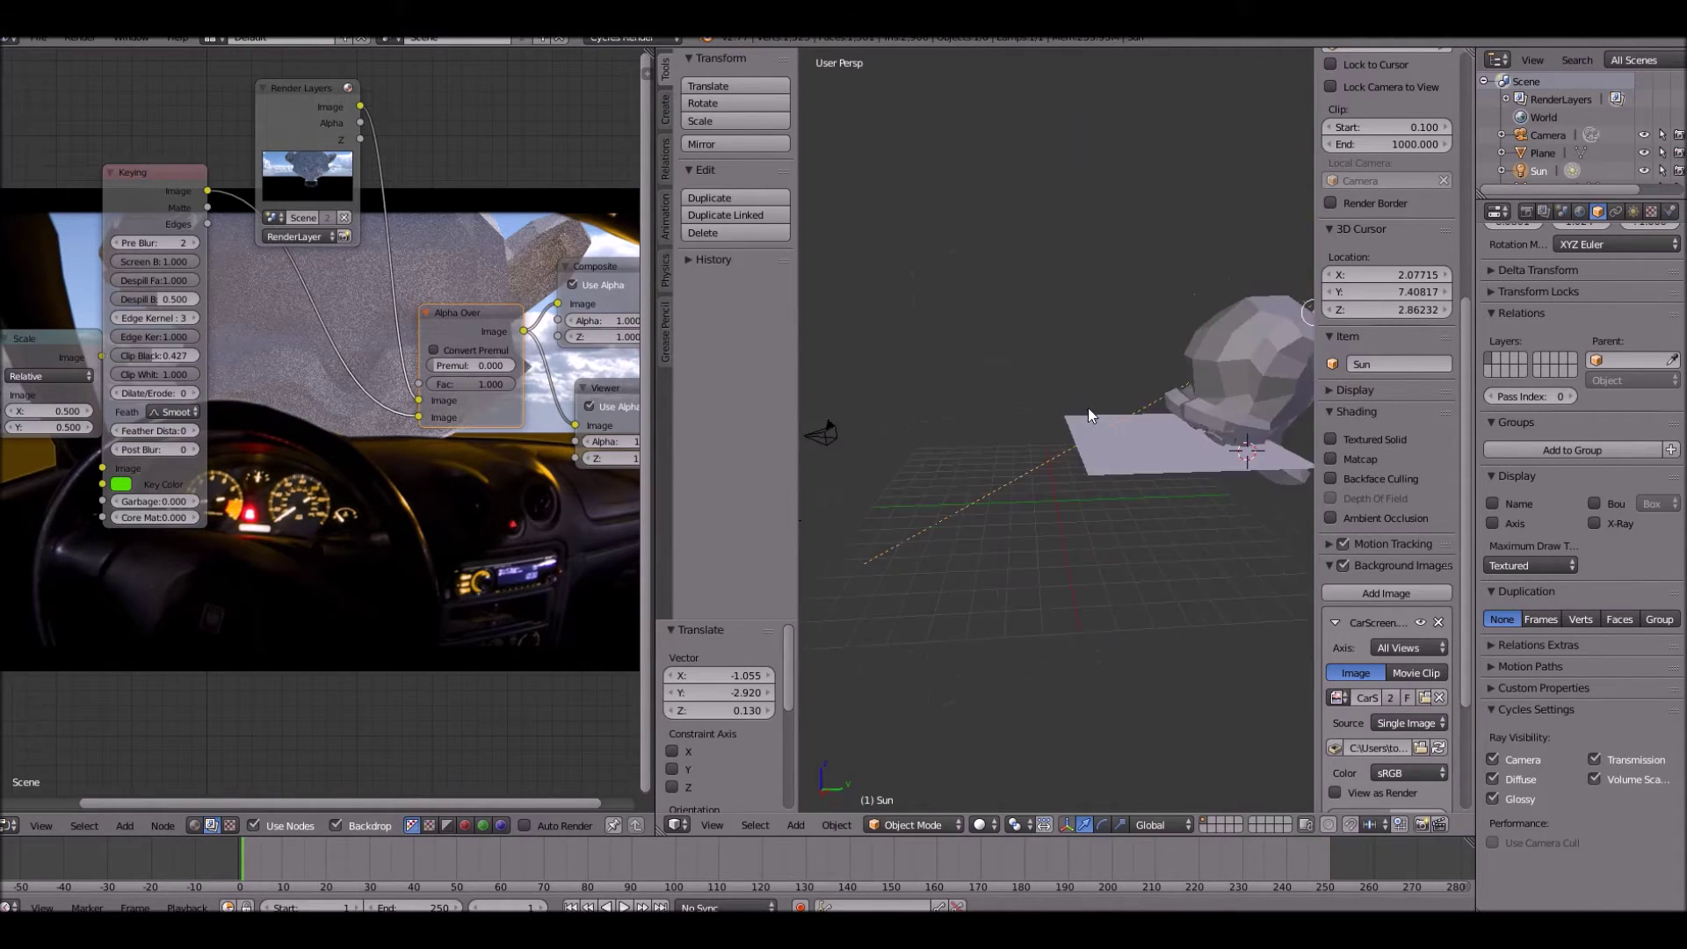
# Reposition the Sun lamp by the large head, trackball-rotate it about 6.9° and 8.6°, and return to the camera view
pyautogui.press('g')
pyautogui.click(1082, 413)
pyautogui.press('r')
pyautogui.click(1086, 398)
pyautogui.press('r')
pyautogui.press('r')
pyautogui.click(1098, 409)
pyautogui.scroll(-3, 1108, 410)
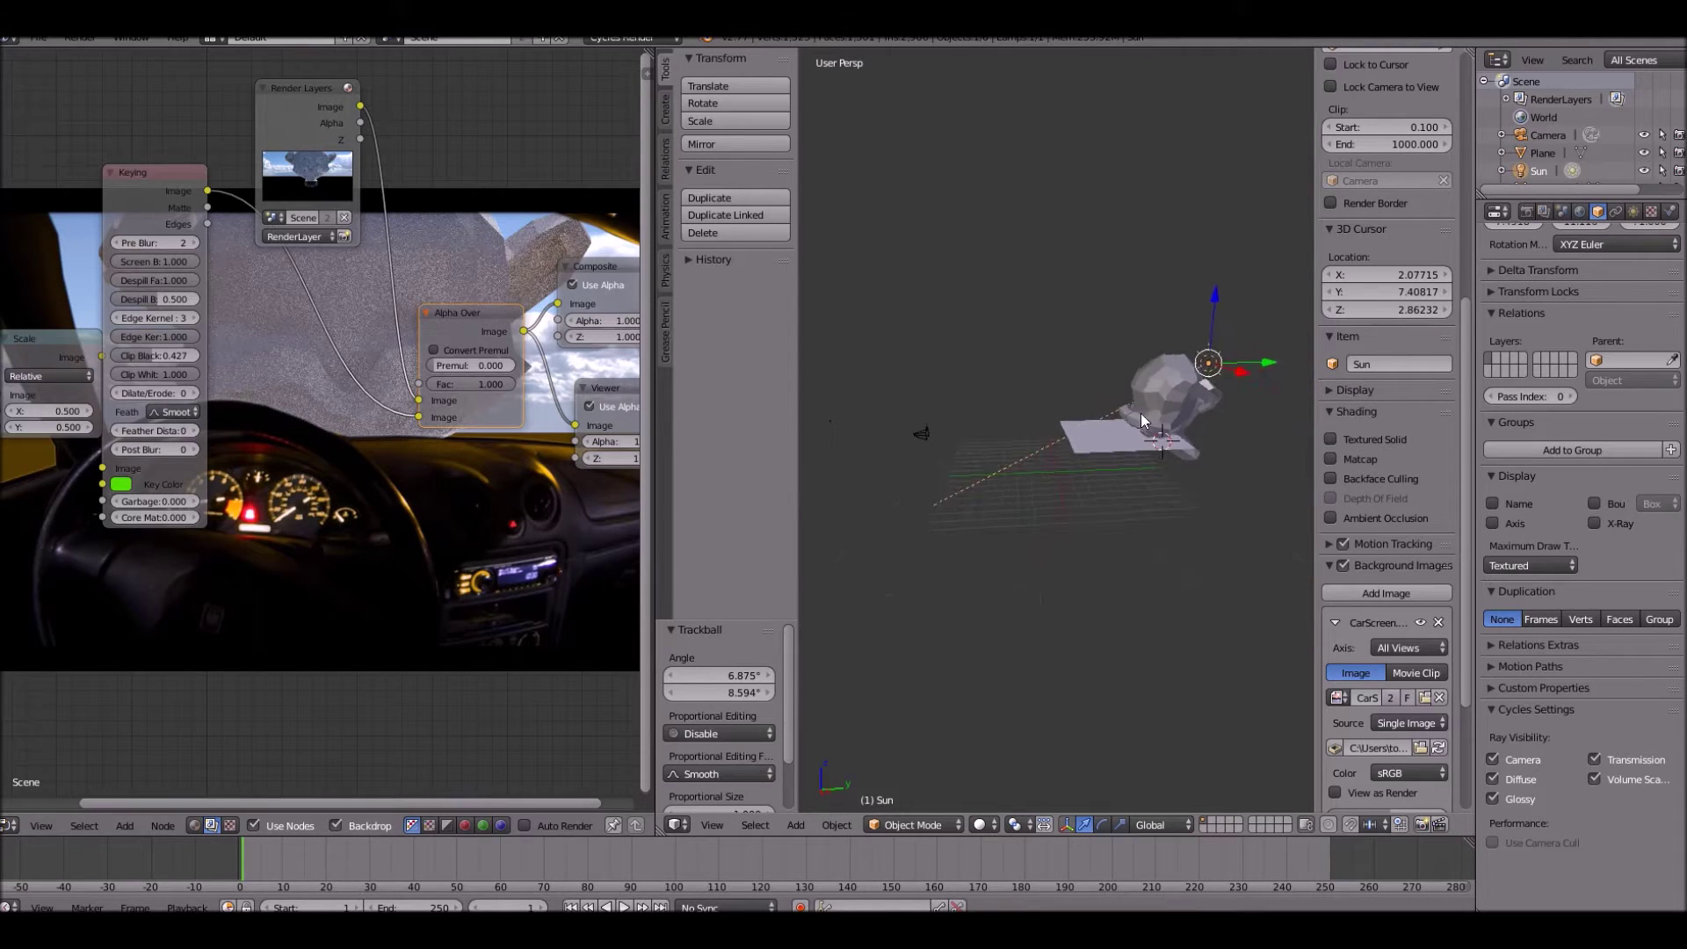
pyautogui.moveTo(1141, 413); pyautogui.dragTo(1248, 426, button='middle')
pyautogui.press('KP_0')
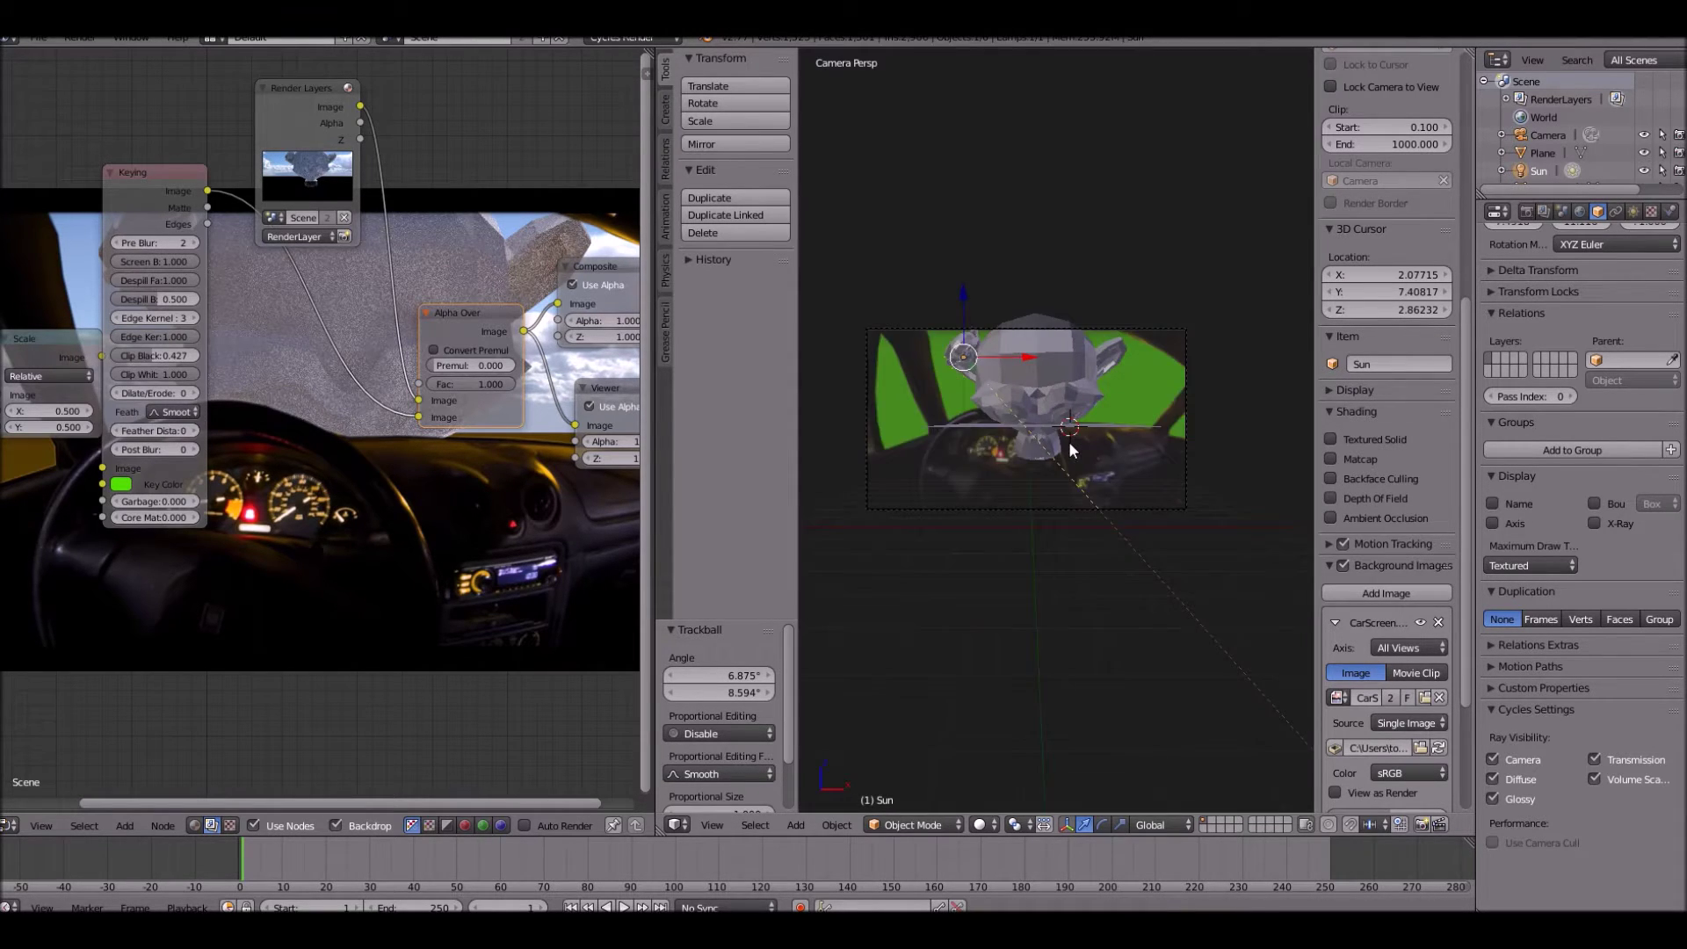
# Tilt the plane slightly with a trackball rotation and deselect it
pyautogui.scroll(4, 1068, 441)
pyautogui.rightClick(1132, 418)
pyautogui.press('r')
pyautogui.press('r')
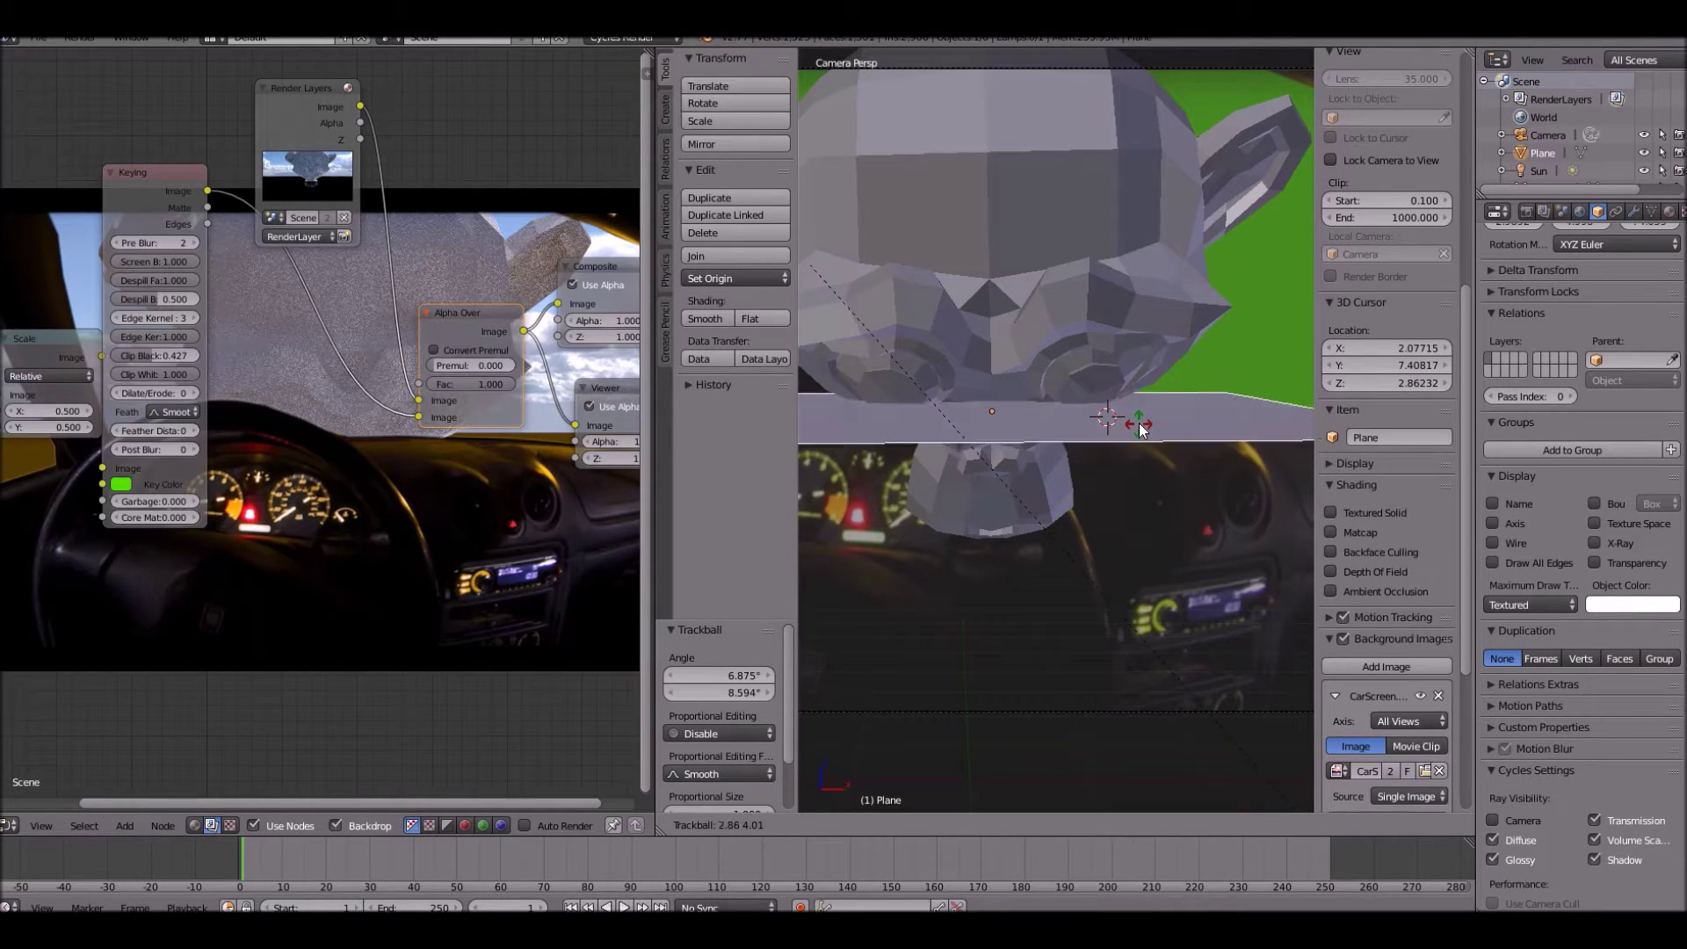
pyautogui.click(1138, 419)
pyautogui.press('a')
pyautogui.scroll(-4, 934, 406)
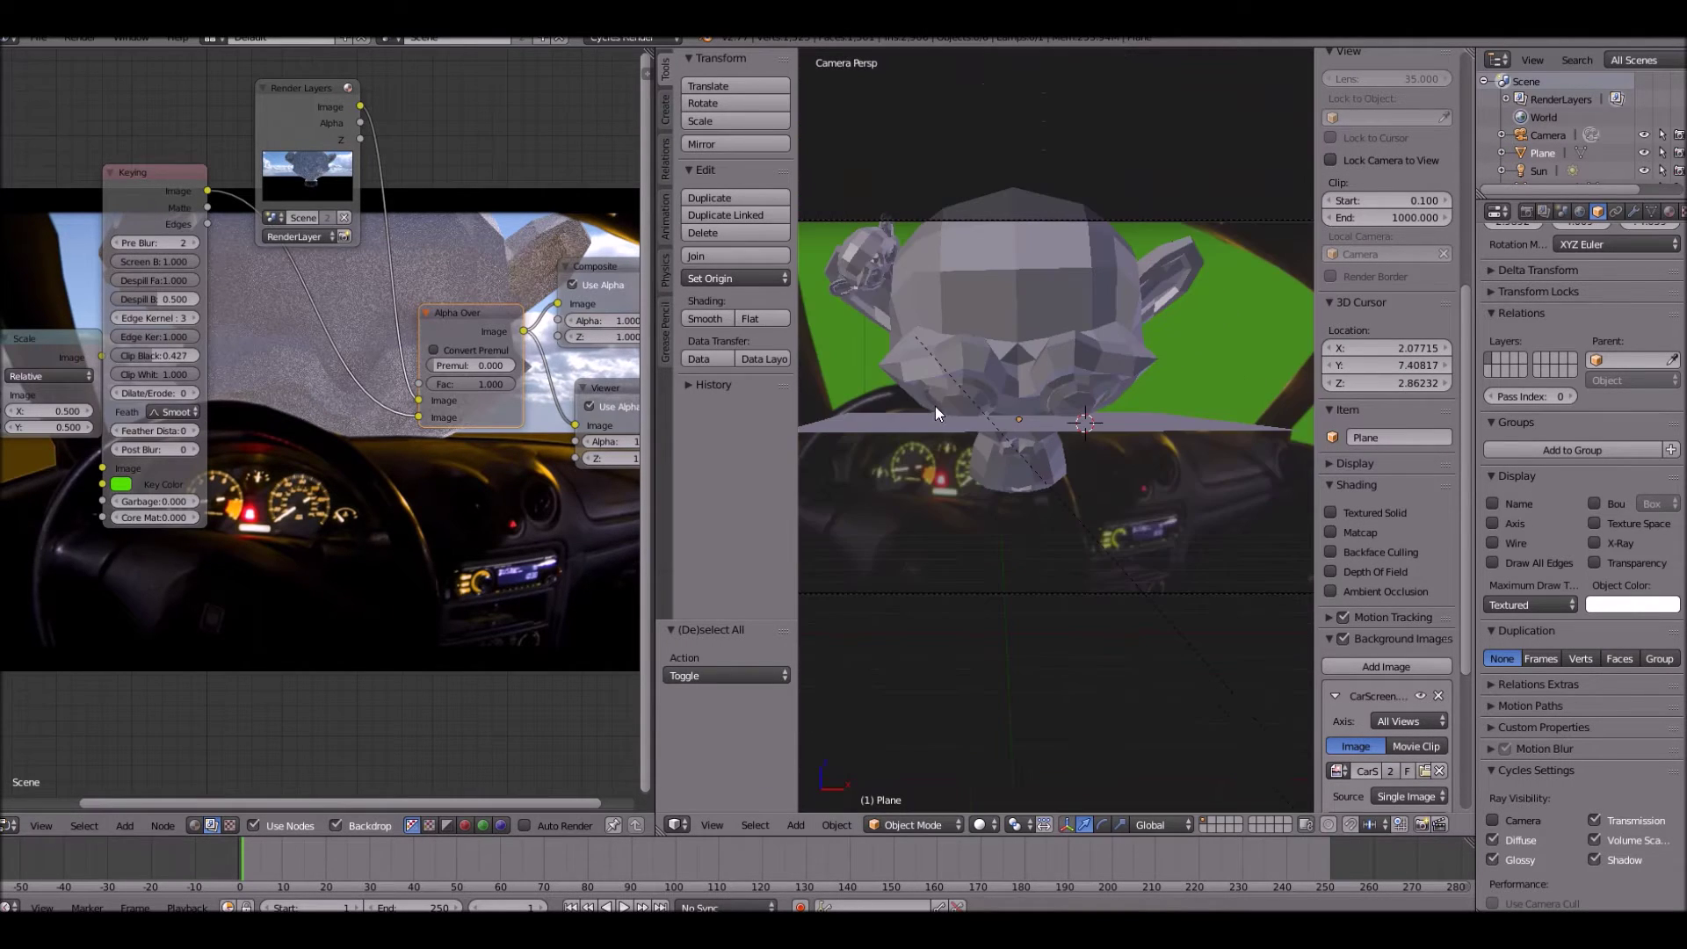
# Reselect the plane and render the current frame as an image
pyautogui.rightClick(937, 423)
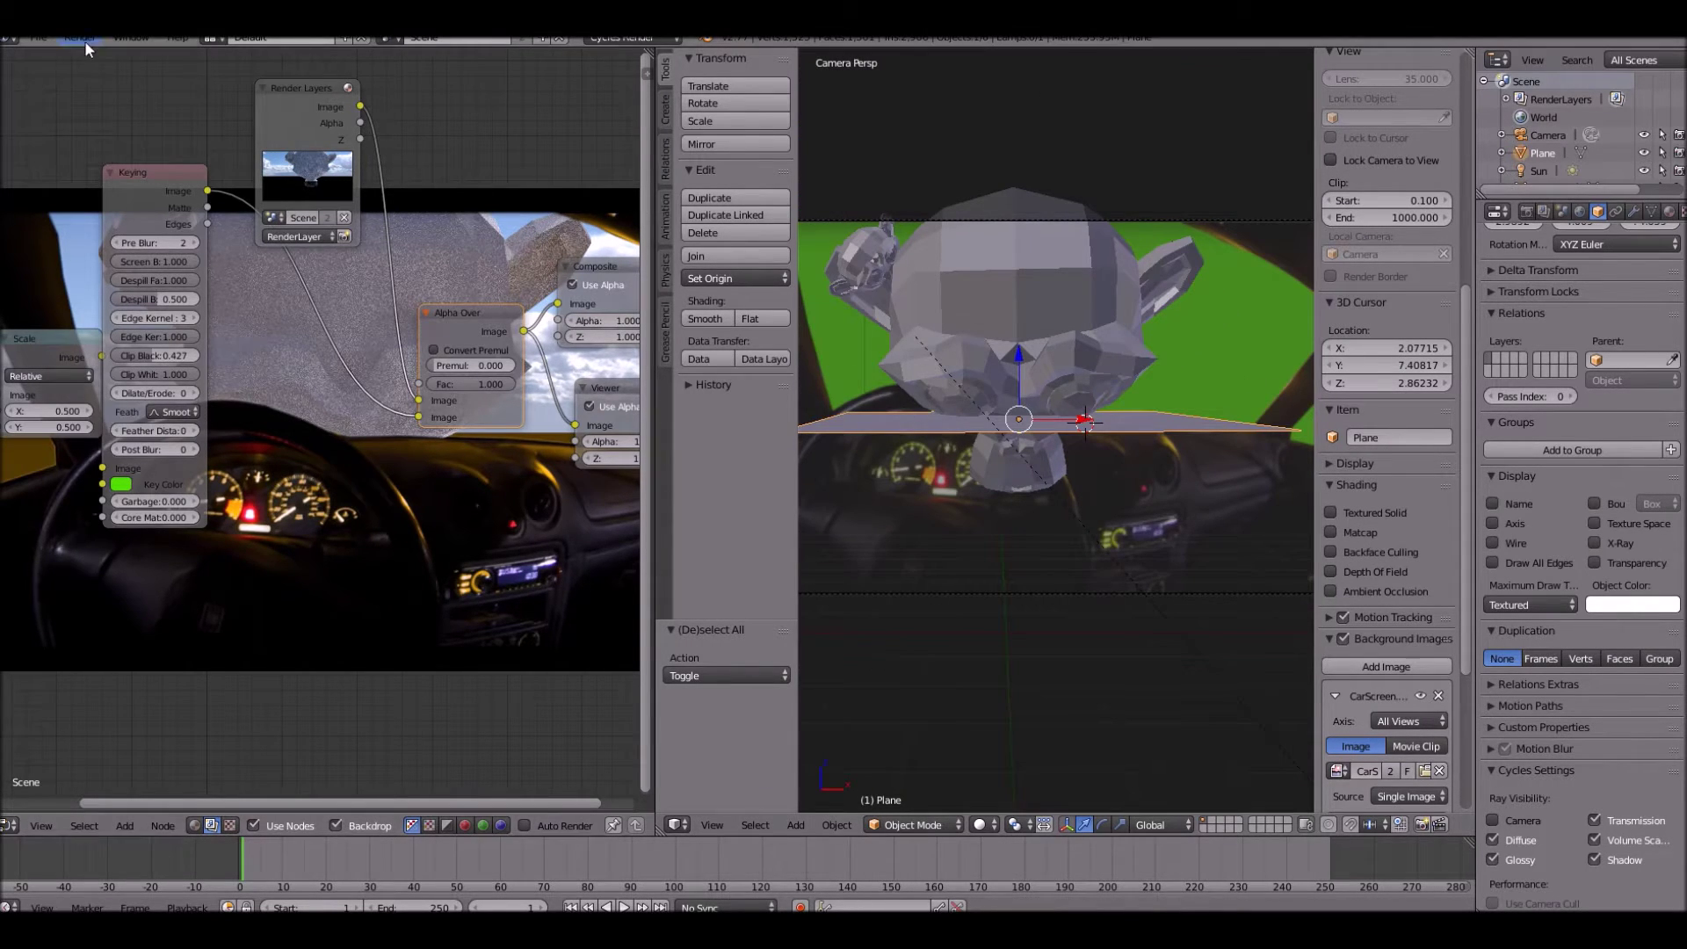
pyautogui.click(81, 38)
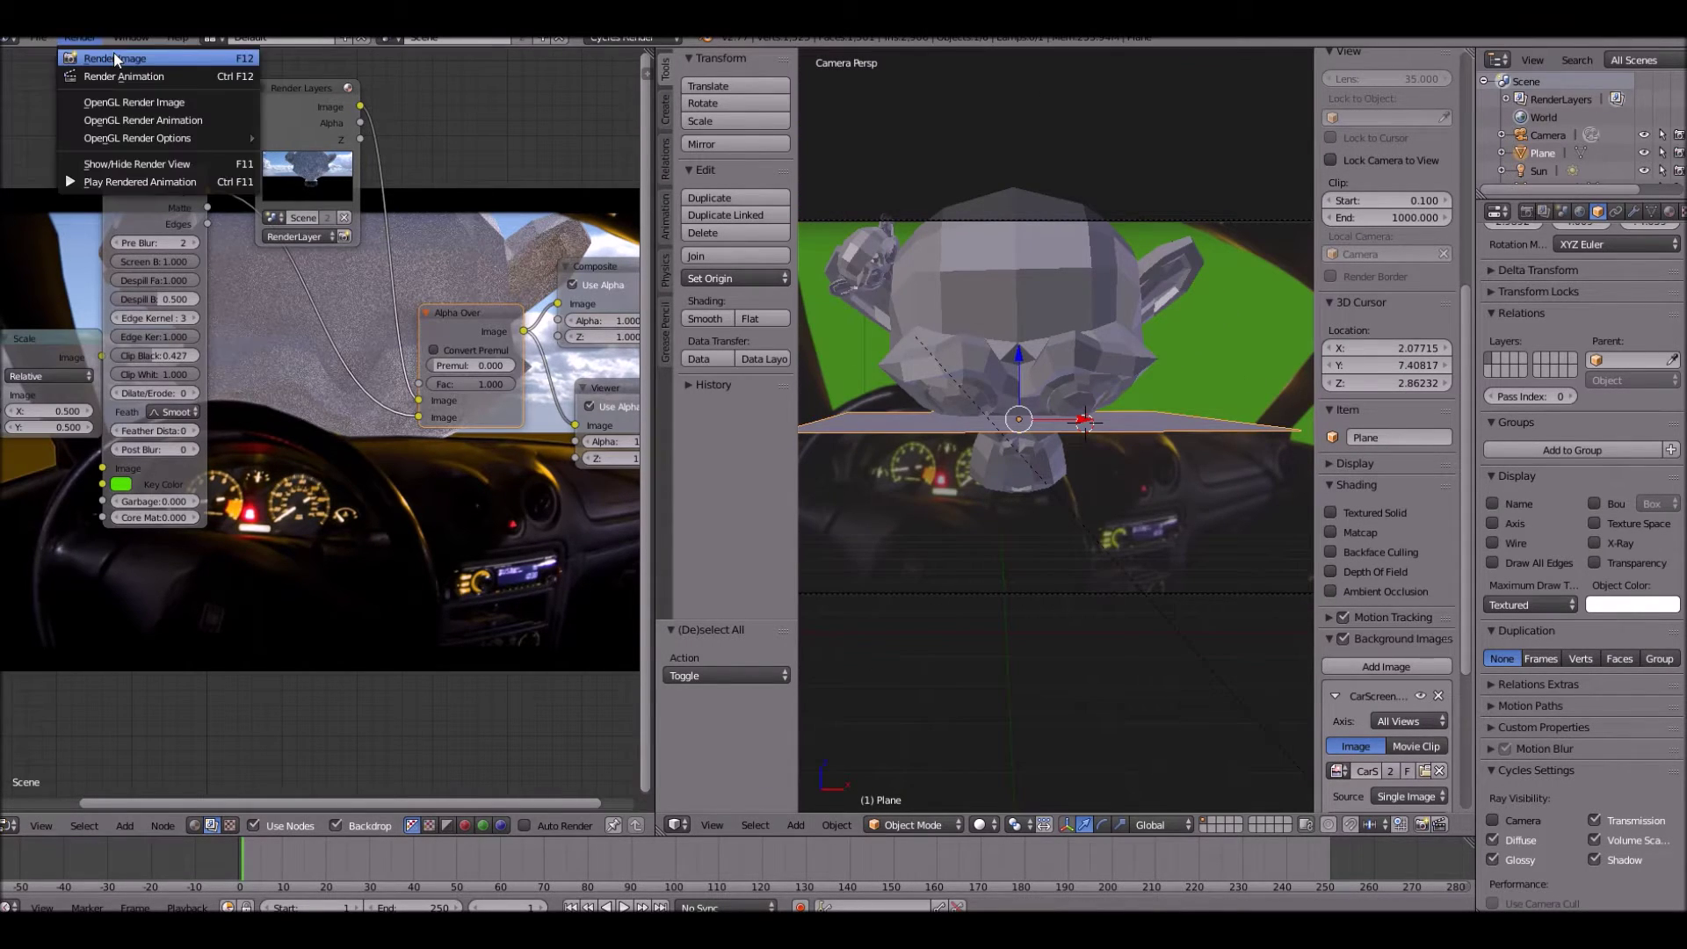
pyautogui.click(115, 59)
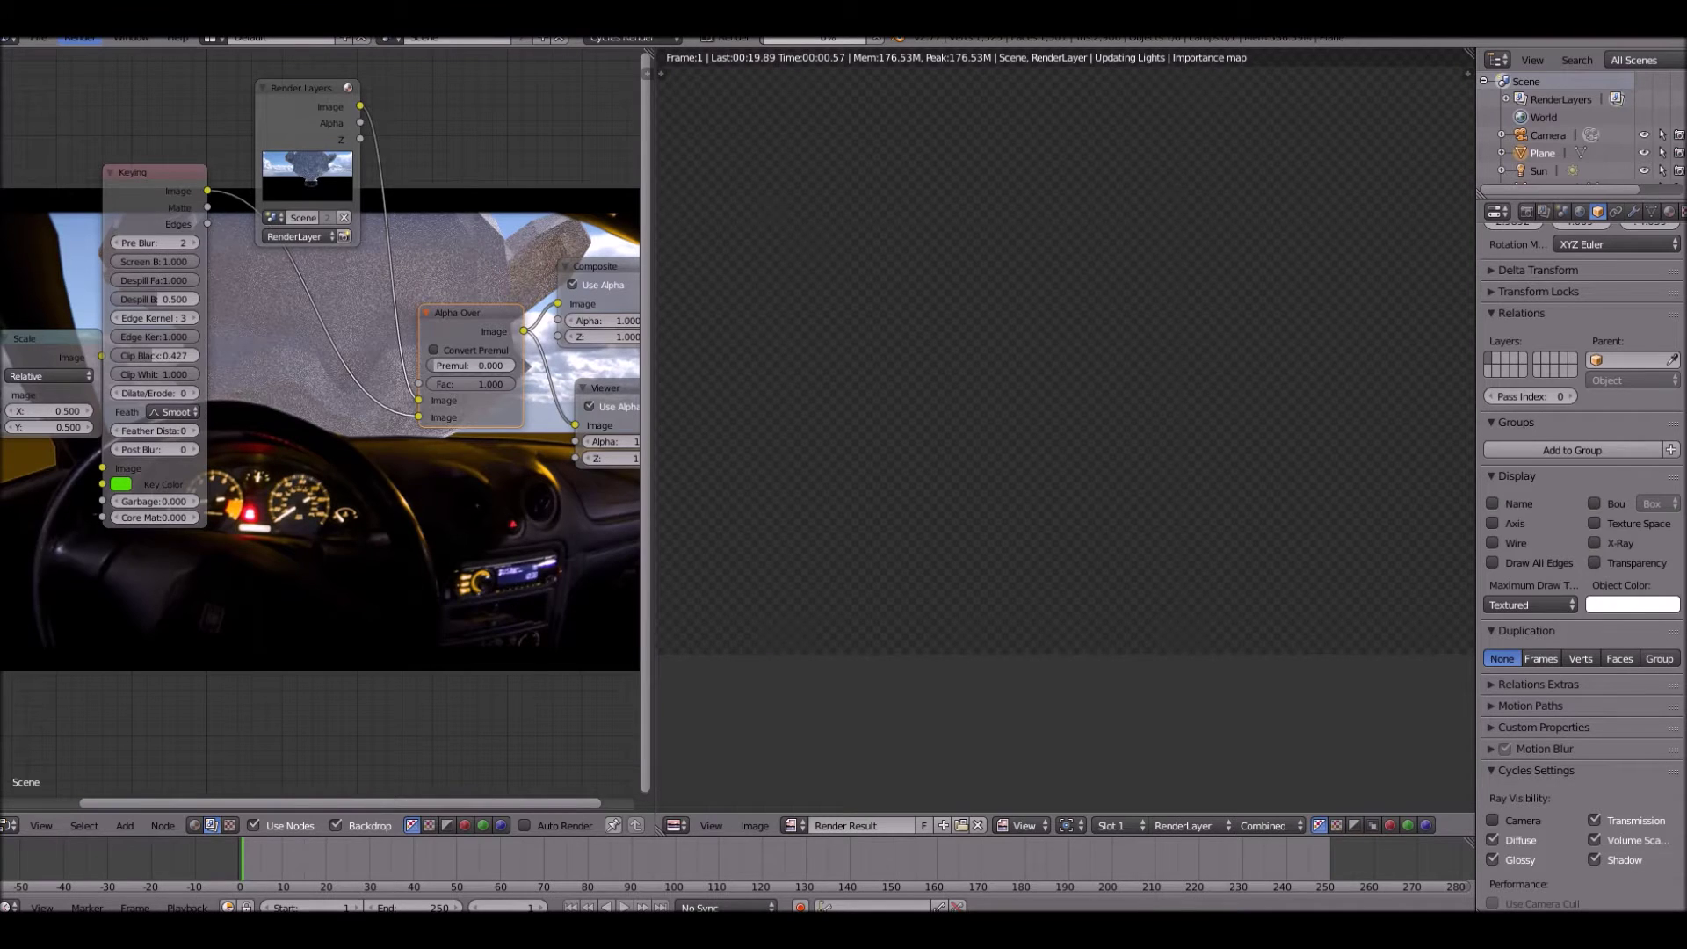
# Examine the render around the large monkey head's chin, the plane's edge and the dashboard, and return to the 3D scene
pyautogui.scroll(5, 1084, 346)
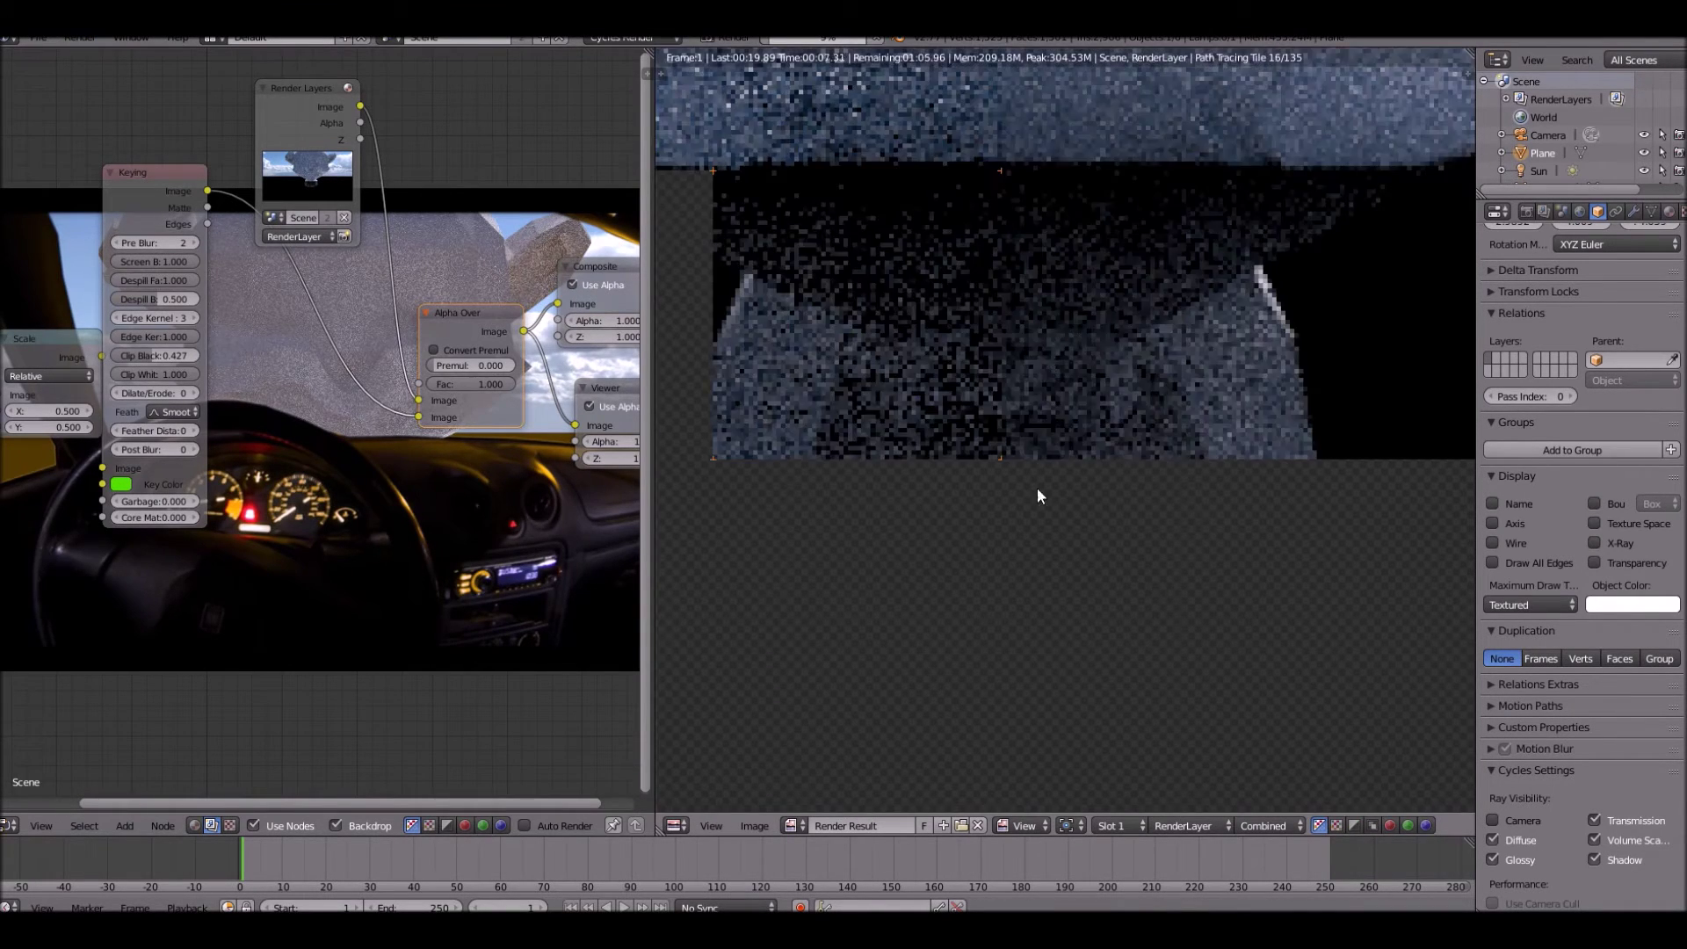
pyautogui.scroll(-3, 1353, 380)
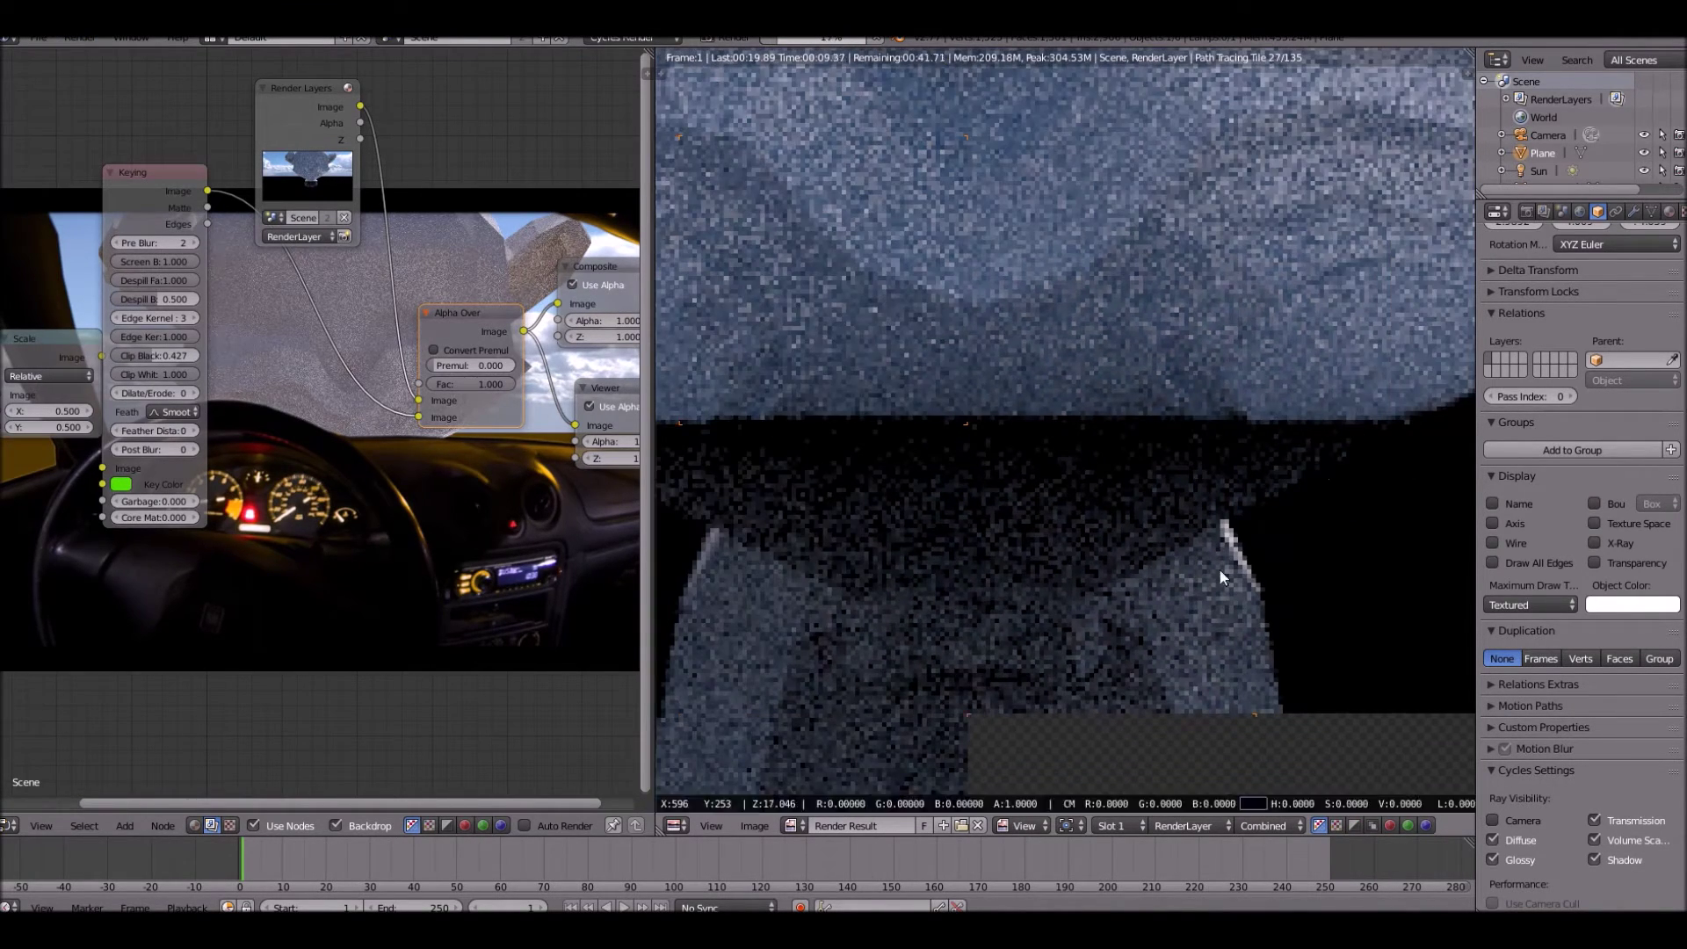
pyautogui.scroll(-1, 632, 402)
pyautogui.scroll(-3, 926, 476)
pyautogui.moveTo(1027, 490); pyautogui.dragTo(1012, 524)
pyautogui.scroll(-4, 1012, 524)
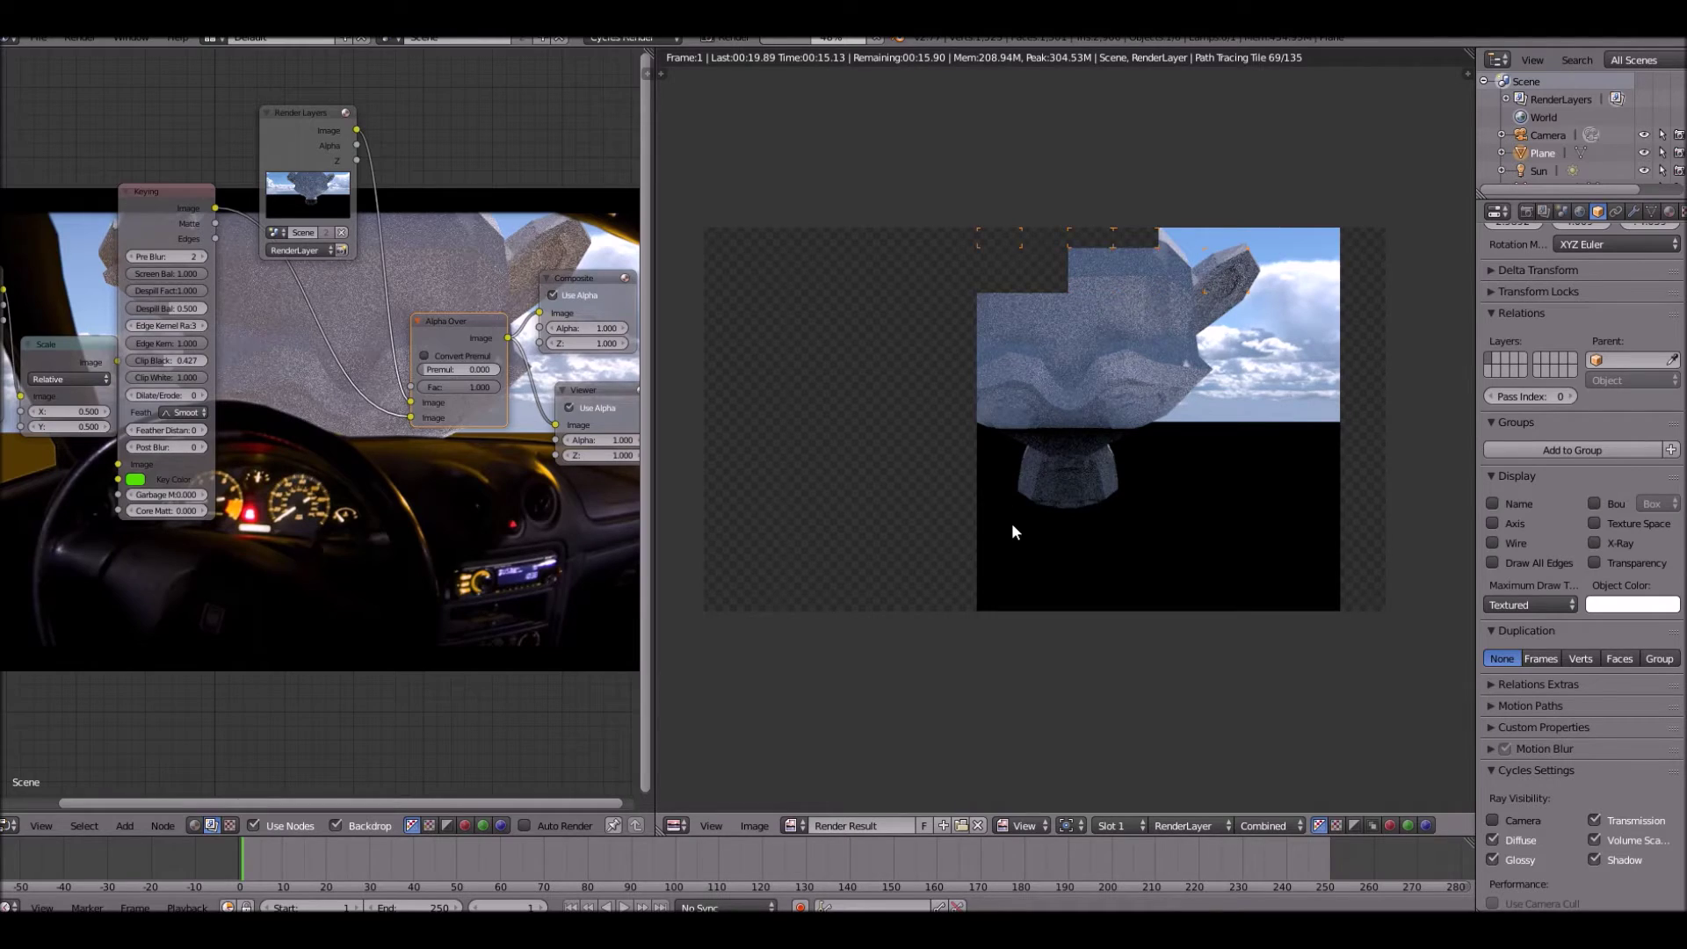
pyautogui.scroll(1, 1010, 523)
pyautogui.scroll(-1, 1011, 518)
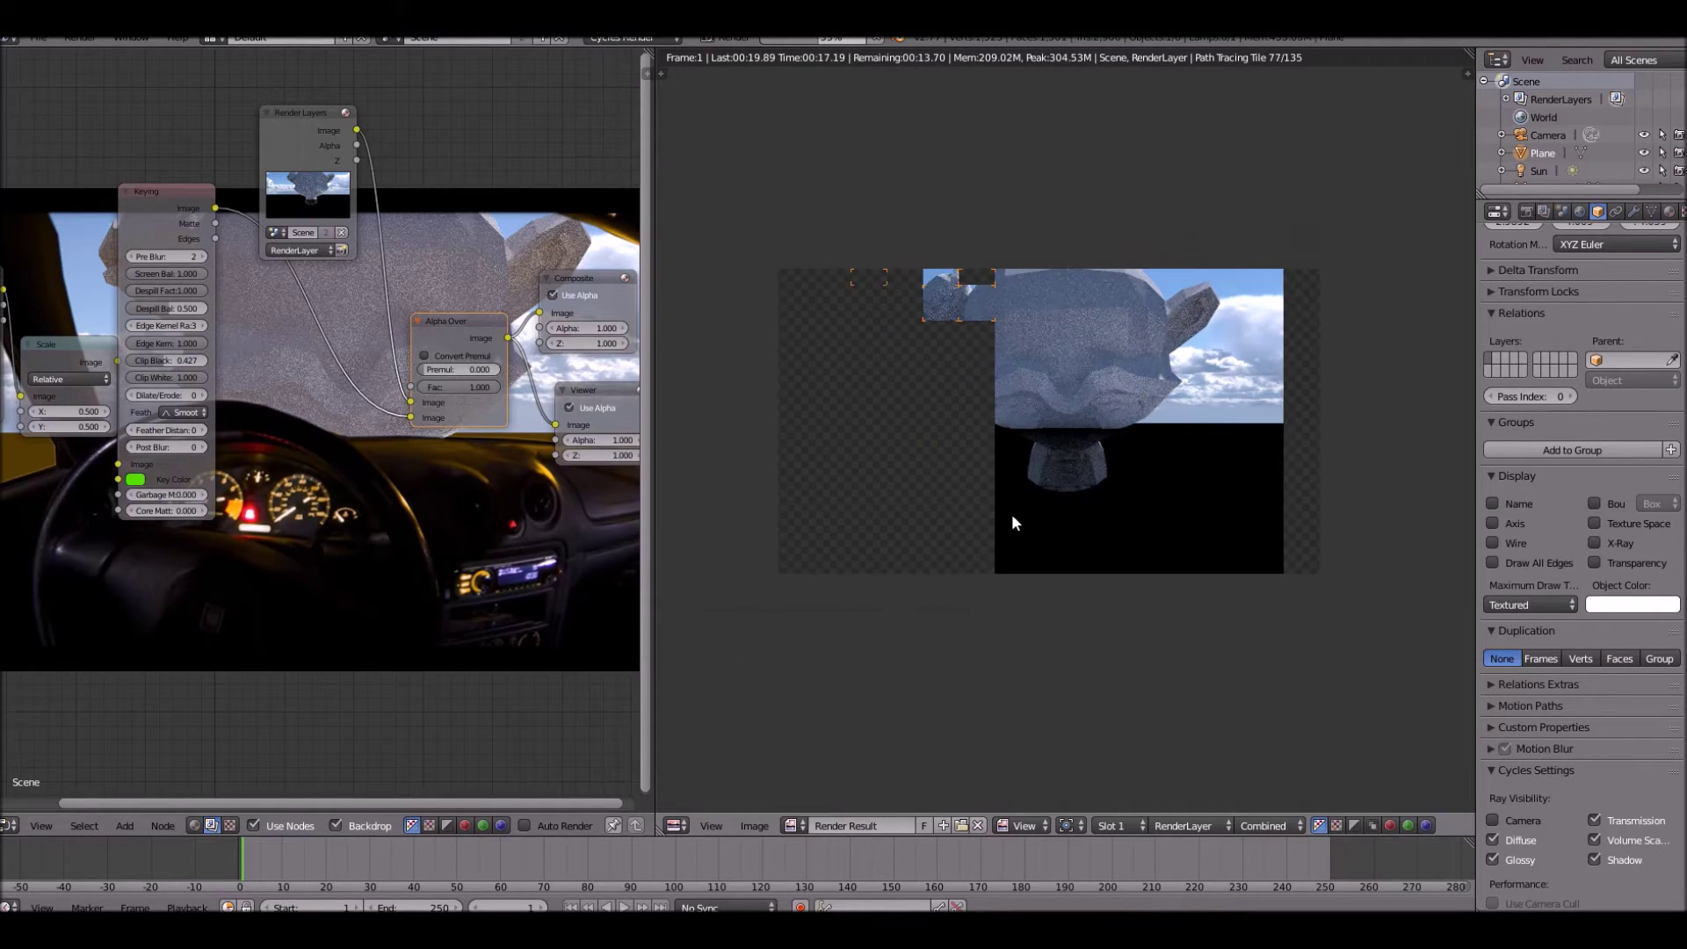
pyautogui.scroll(7, 1019, 501)
pyautogui.scroll(-7, 944, 400)
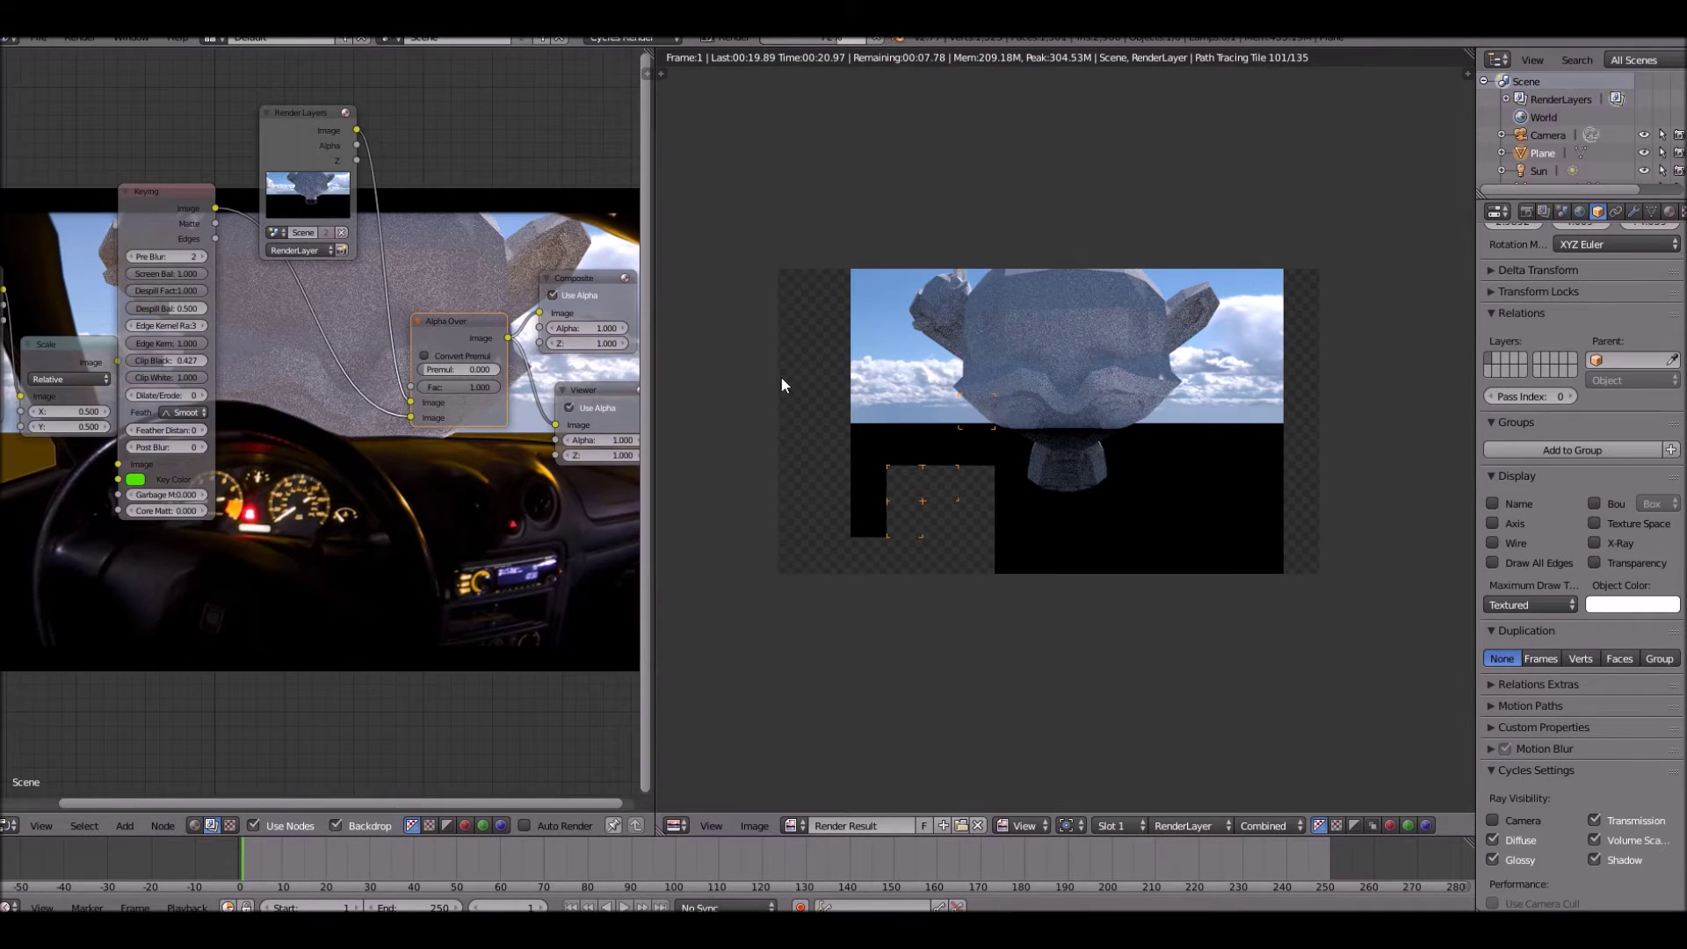
pyautogui.scroll(7, 914, 361)
pyautogui.scroll(-5, 912, 325)
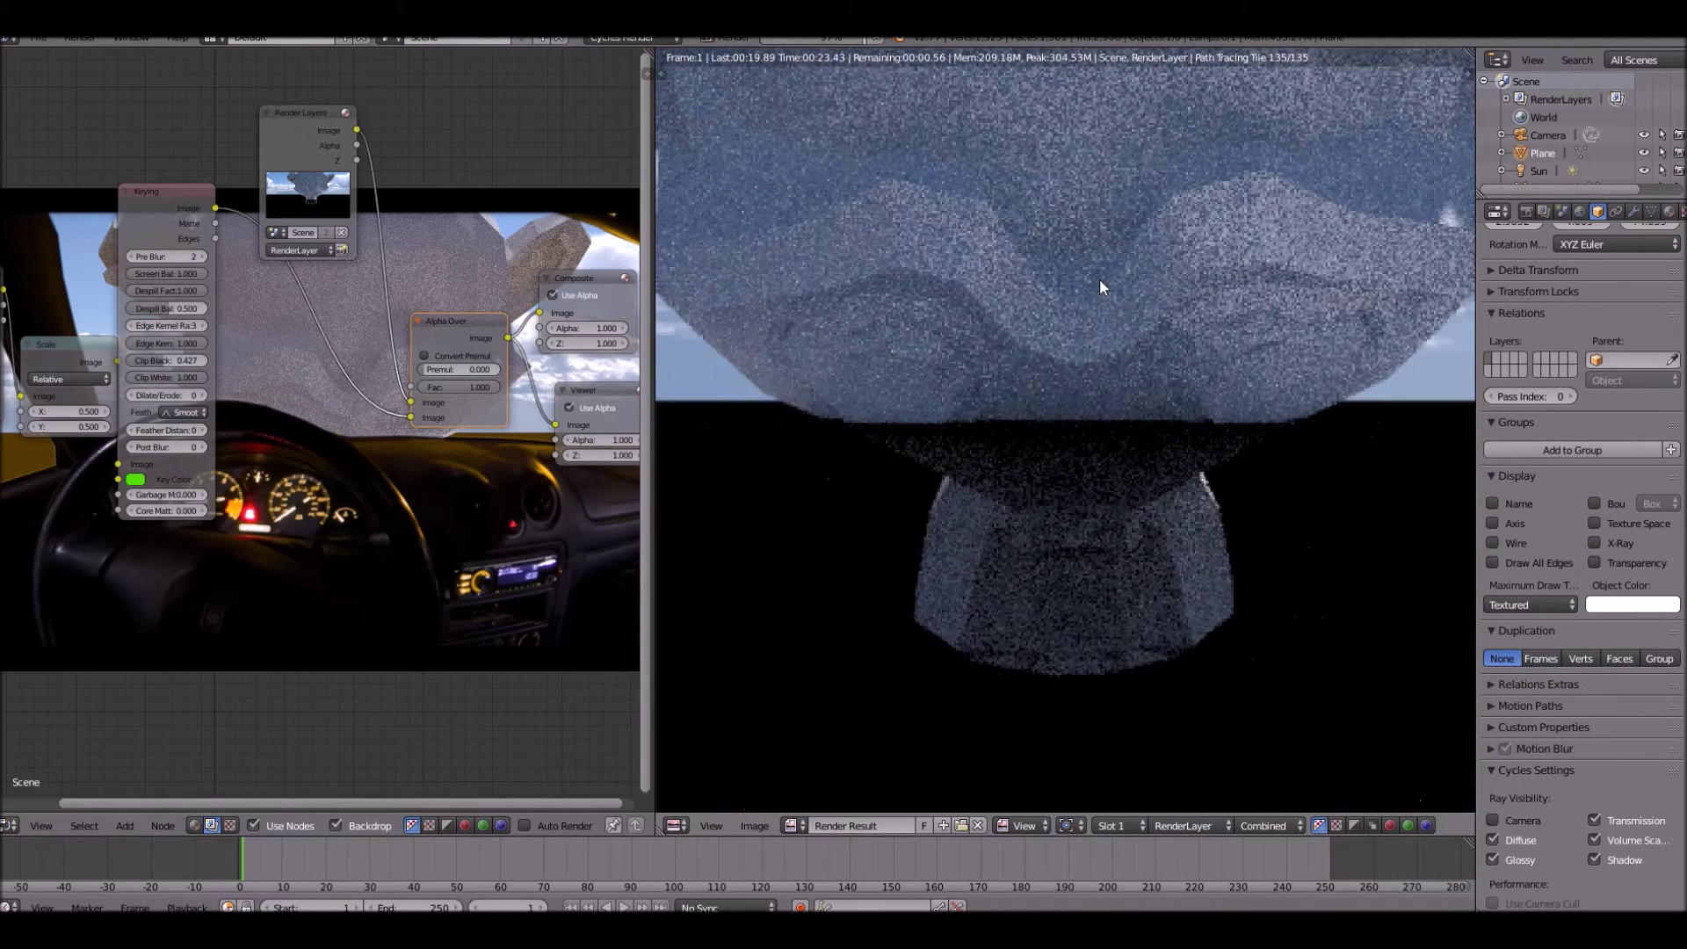
pyautogui.scroll(-4, 1013, 234)
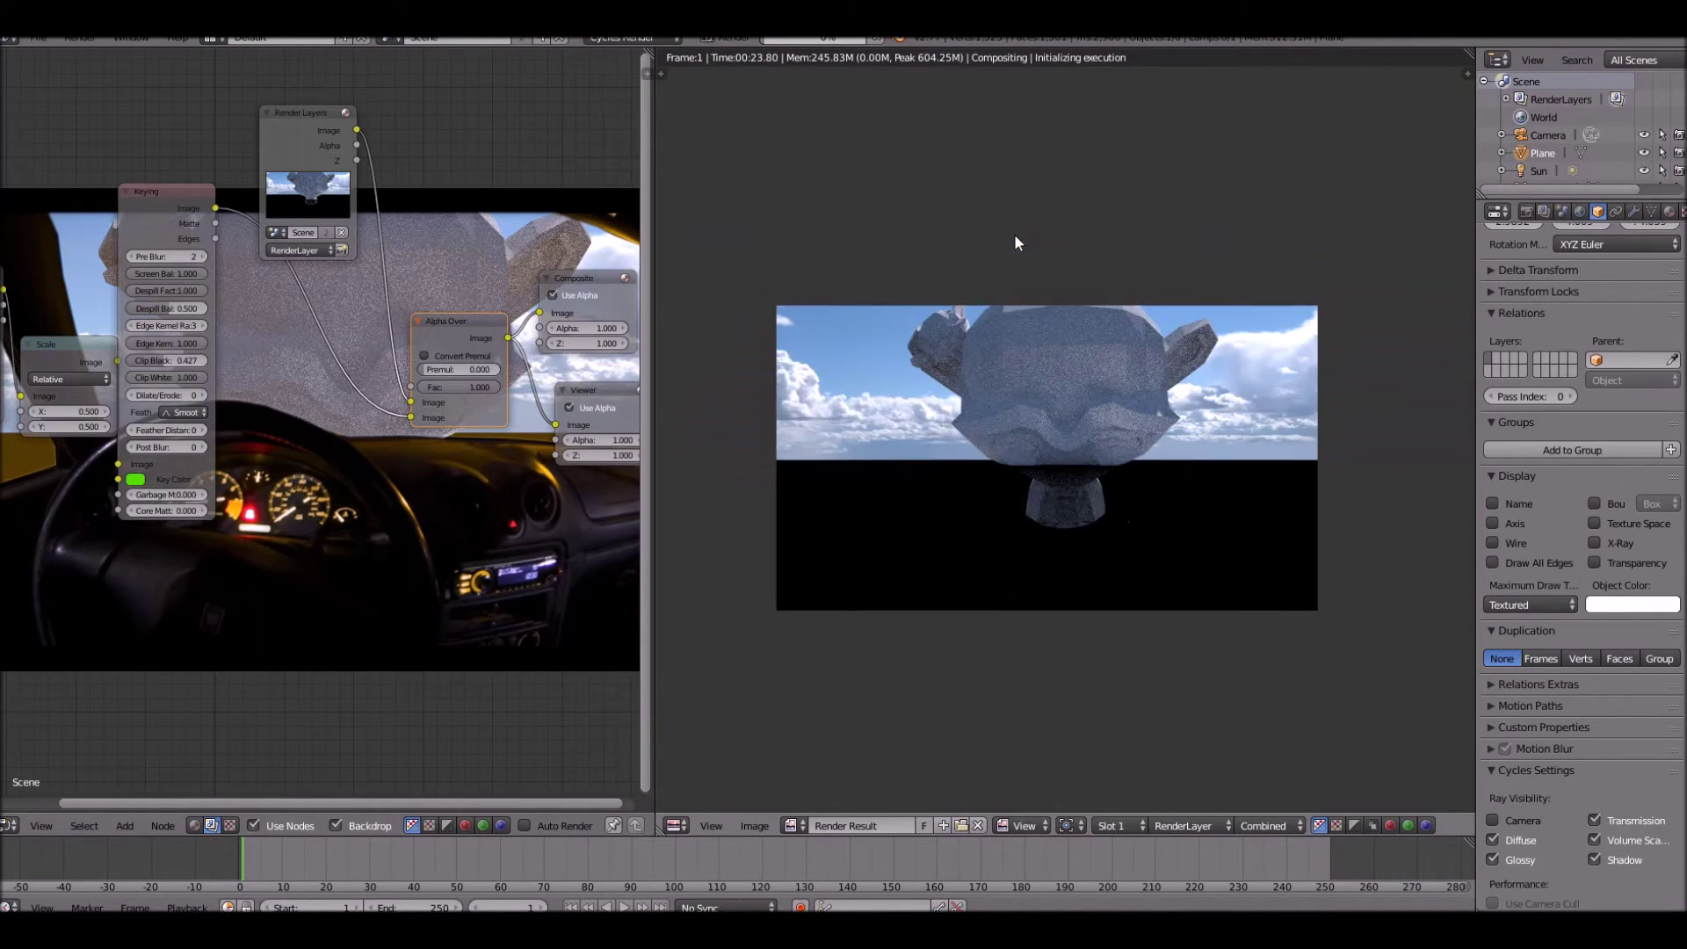
pyautogui.scroll(6, 1014, 520)
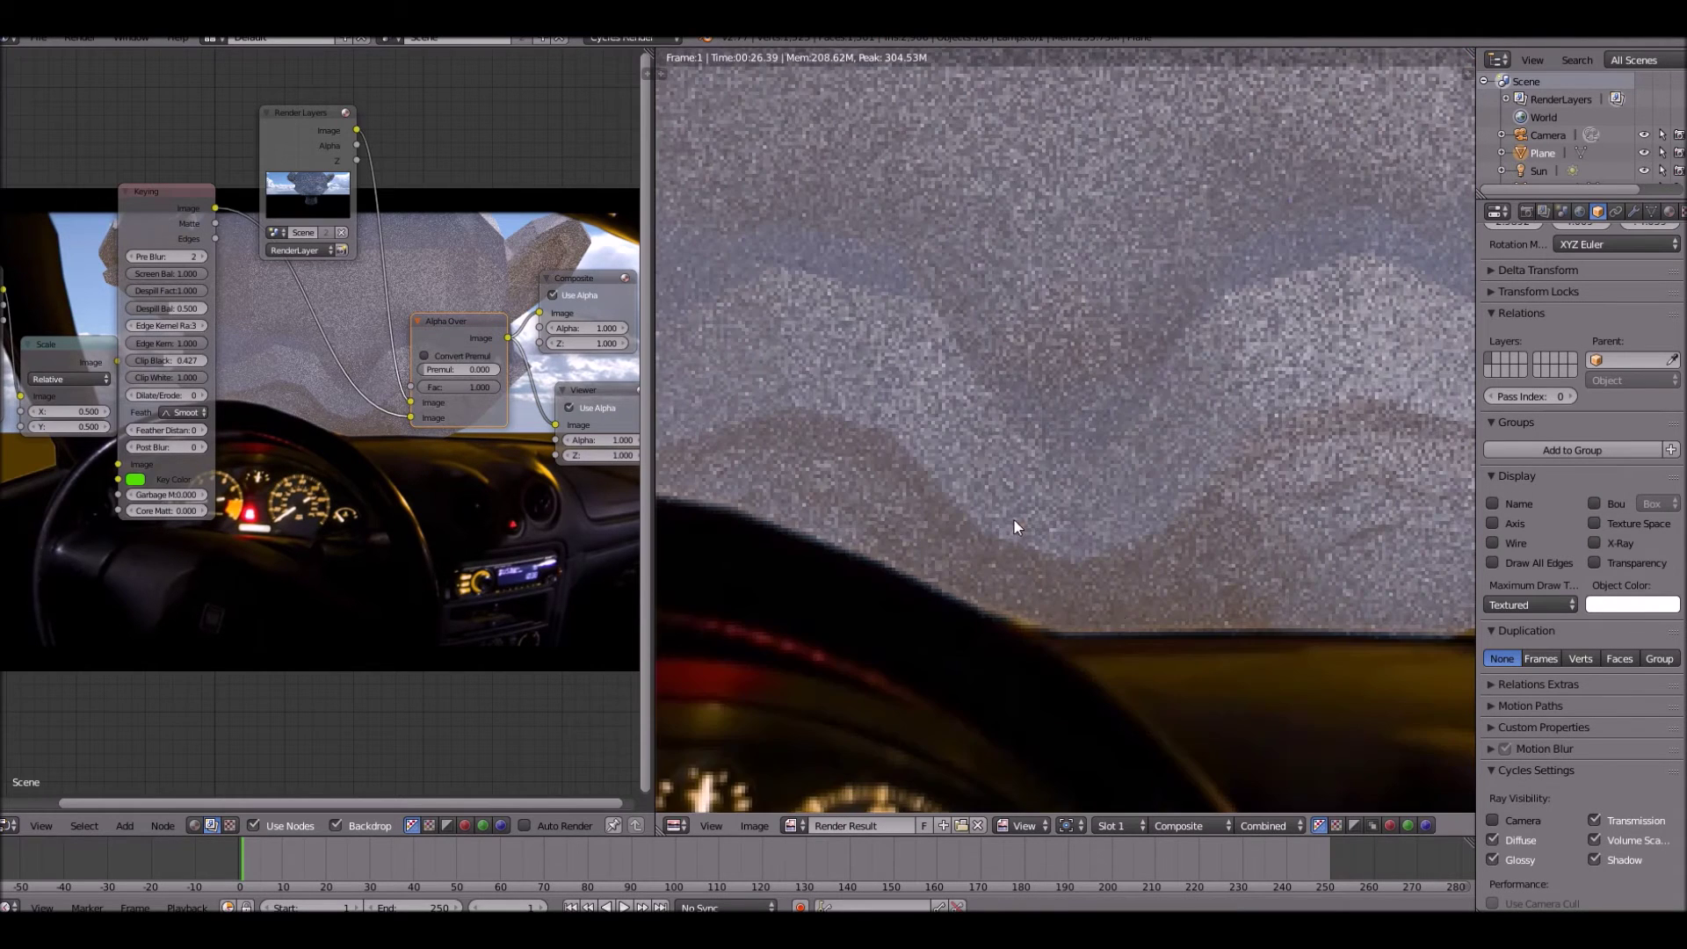
pyautogui.press('Escape')
# Move the plane up about 0.33 units in Z and 0.03 in X, and render the image again
pyautogui.scroll(3, 1072, 531)
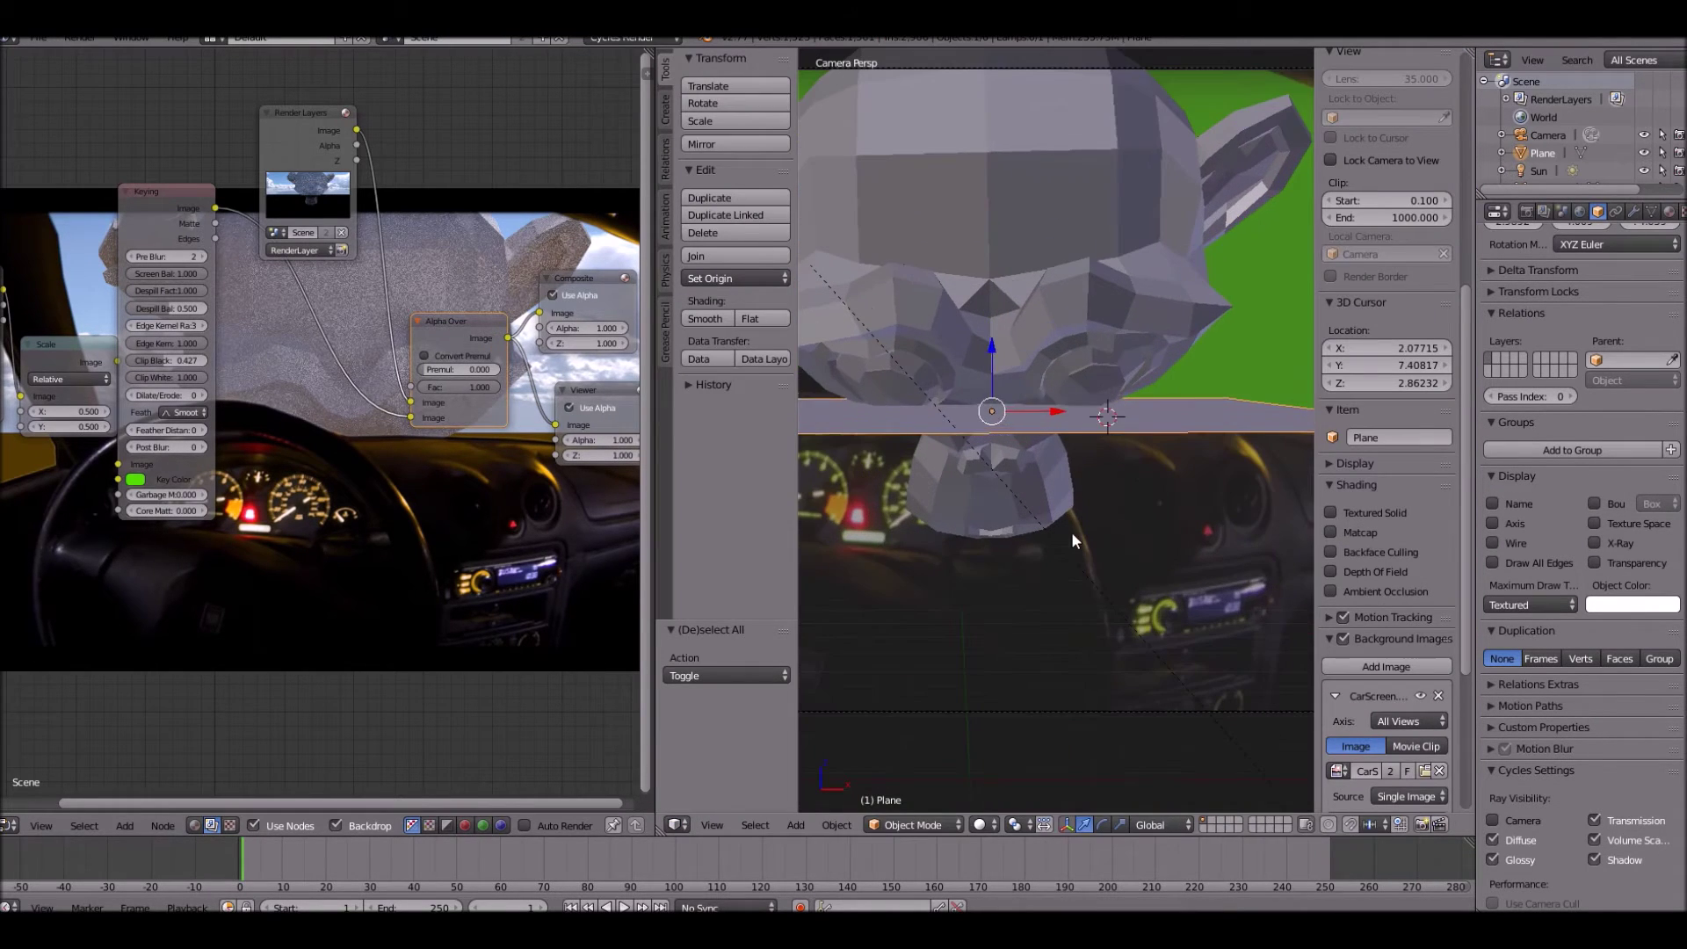
pyautogui.press('g')
pyautogui.click(1073, 496)
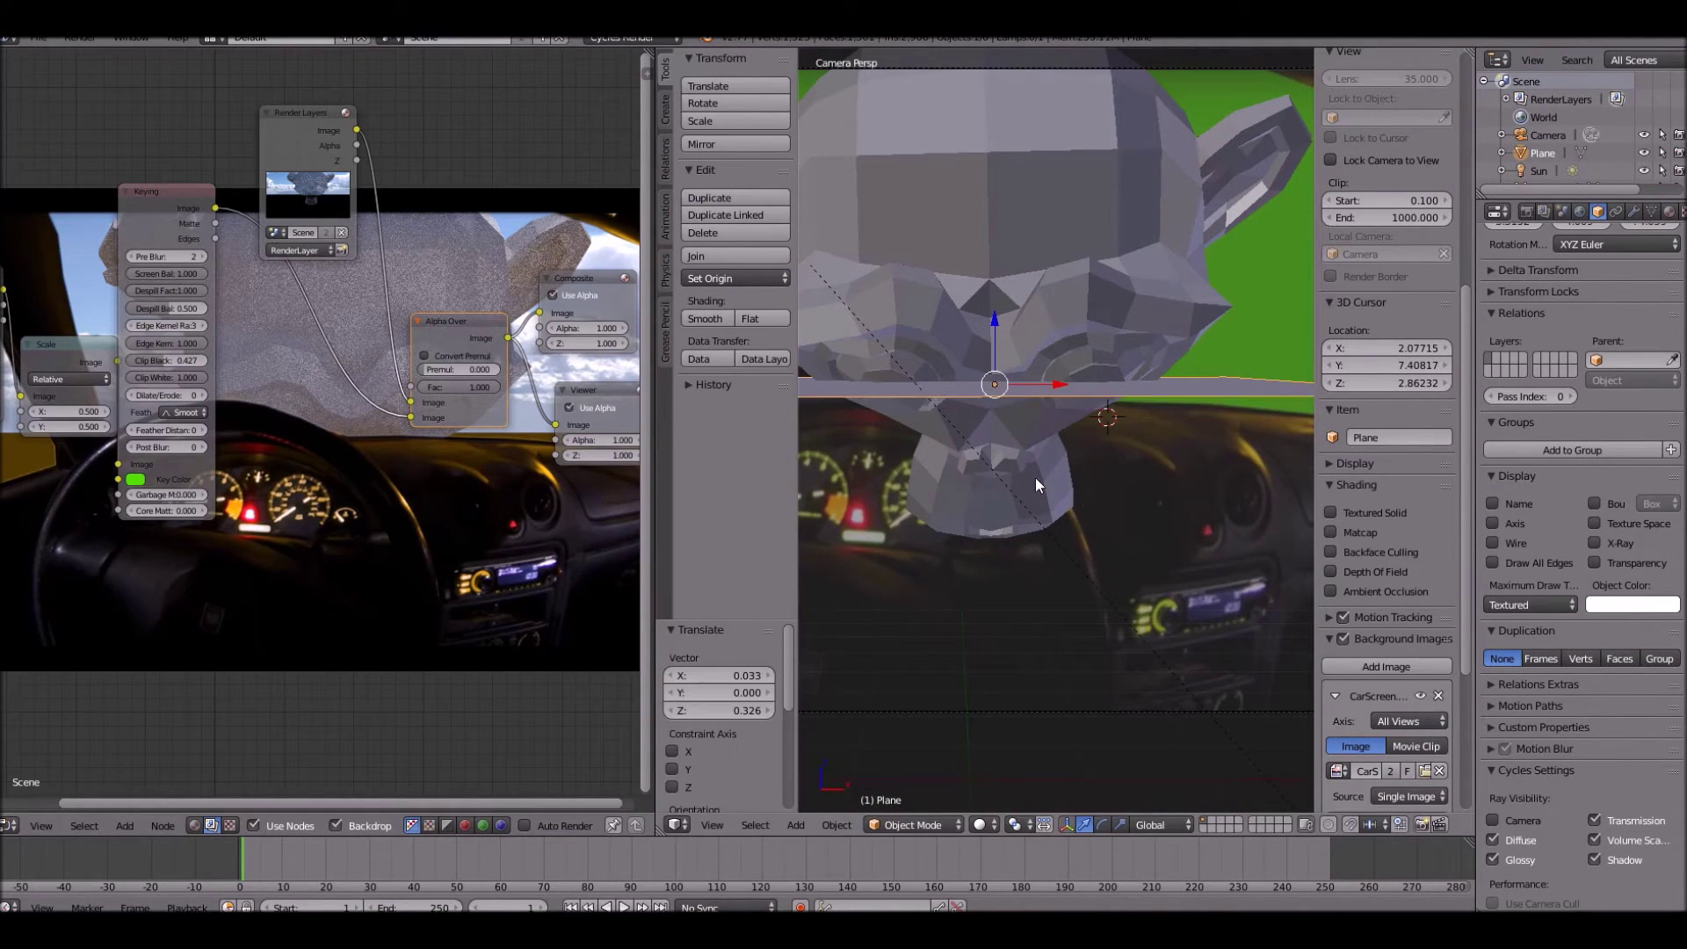
pyautogui.click(81, 37)
pyautogui.click(98, 59)
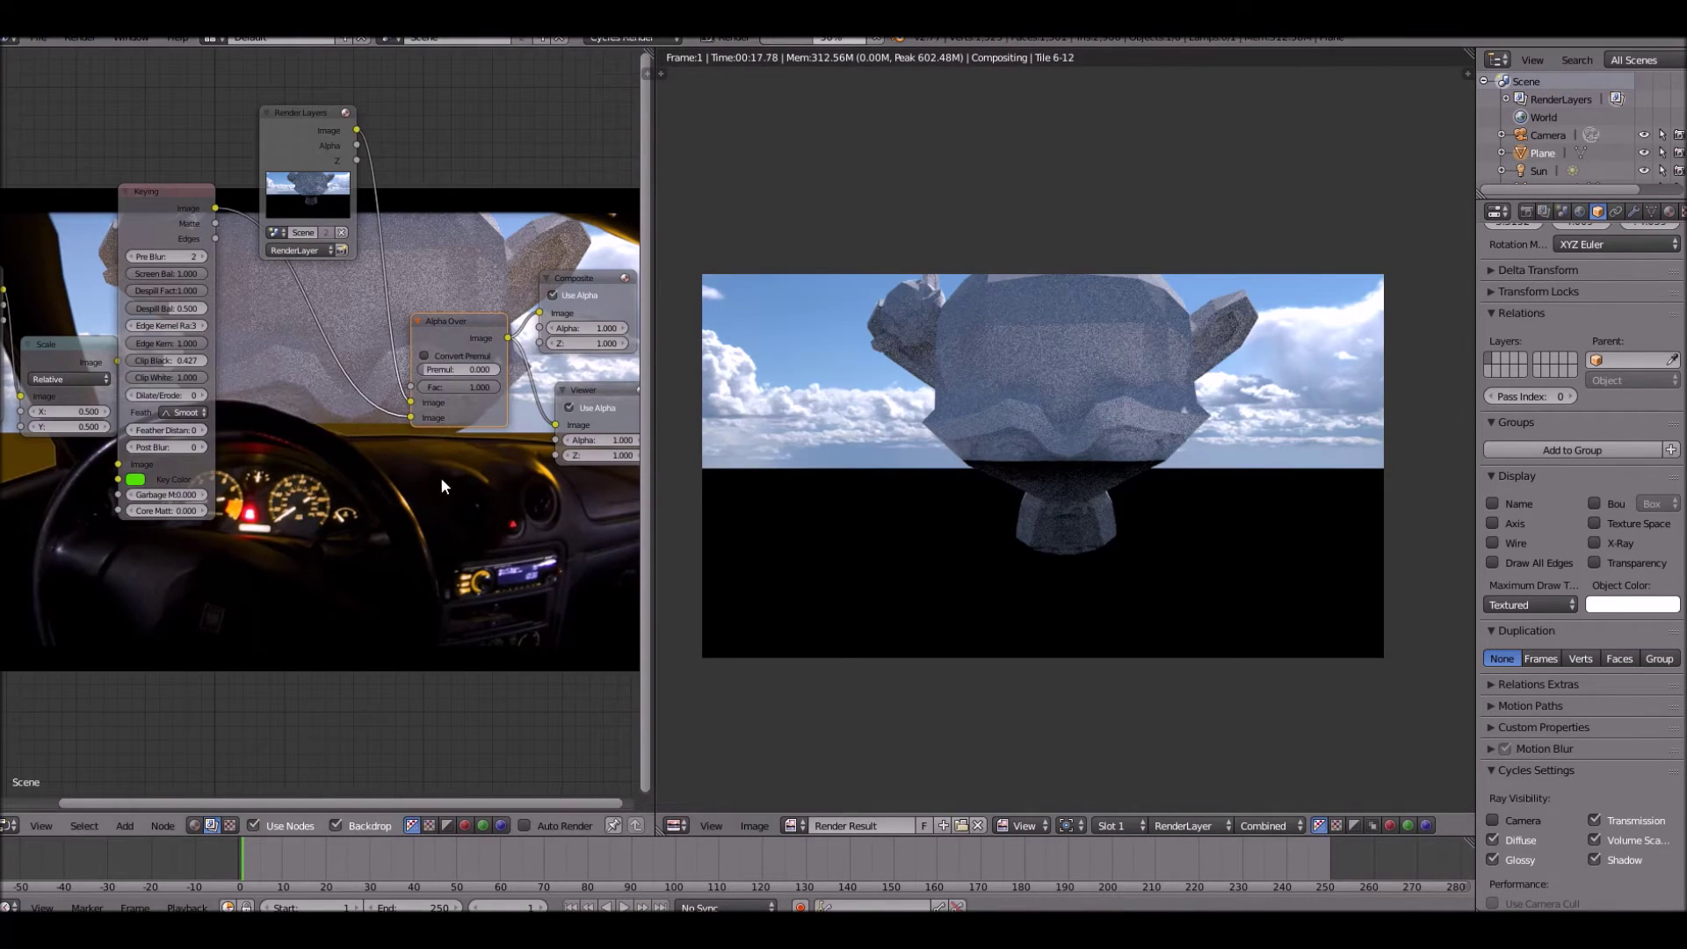
# Examine the new composite where the monkey head meets the dashboard, steering wheel and windshield edges
pyautogui.scroll(2, 1064, 471)
pyautogui.scroll(-4, 1065, 467)
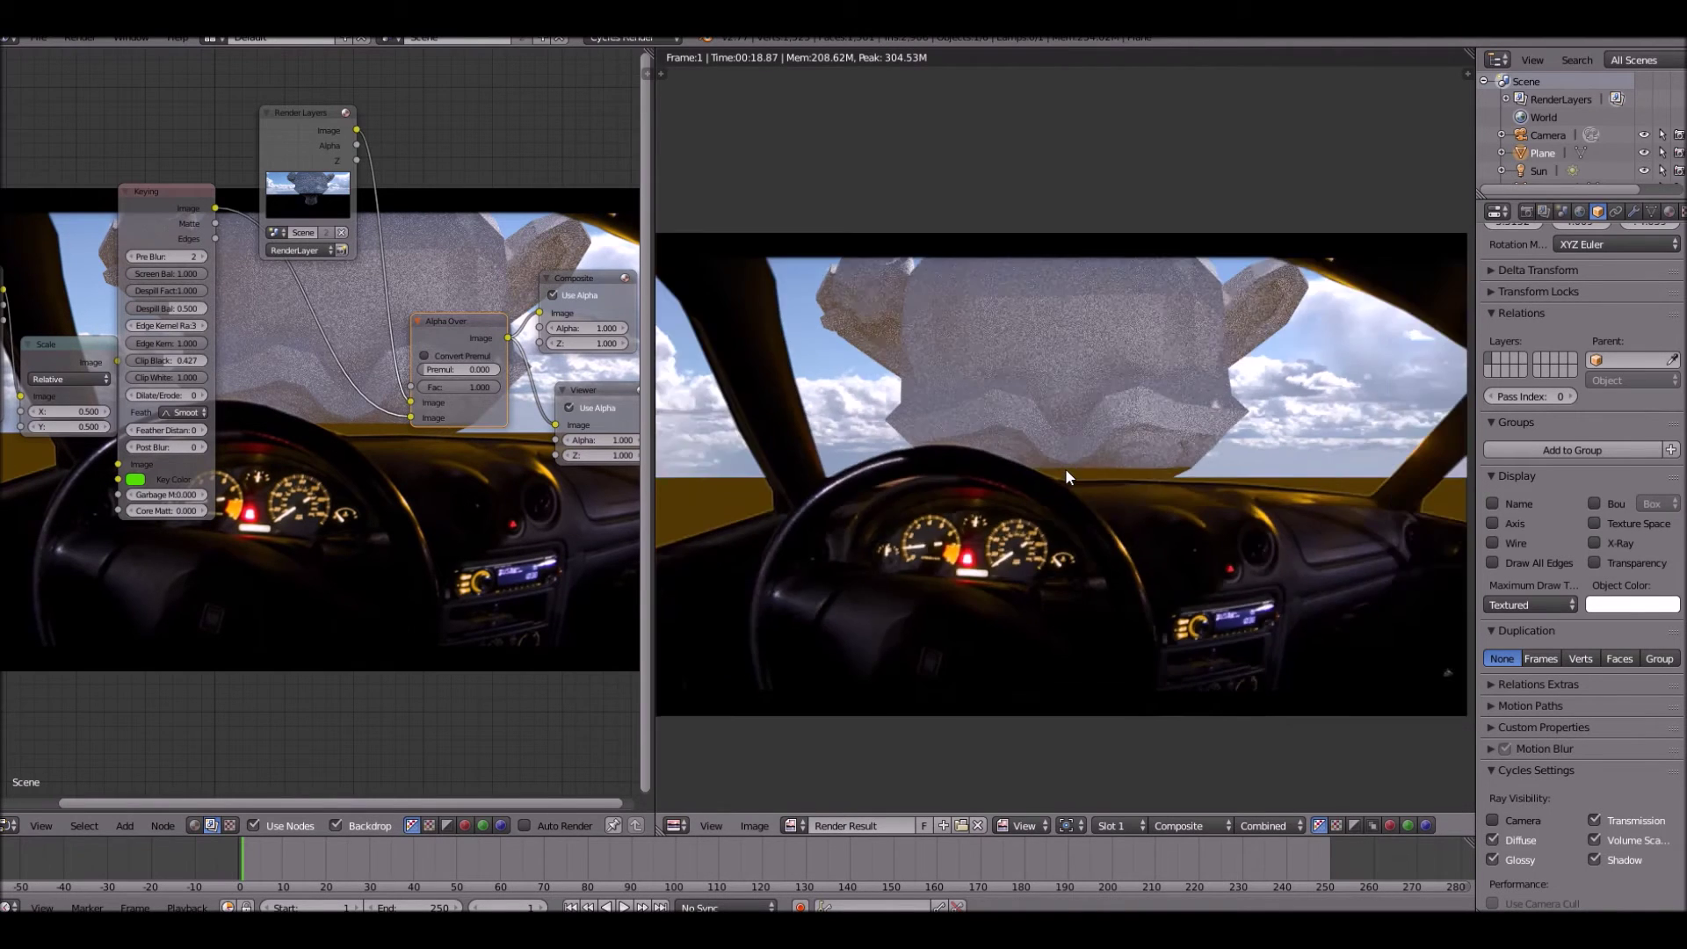
pyautogui.moveTo(1040, 462); pyautogui.dragTo(952, 513, button='middle')
pyautogui.scroll(1, 982, 602)
pyautogui.scroll(5, 982, 603)
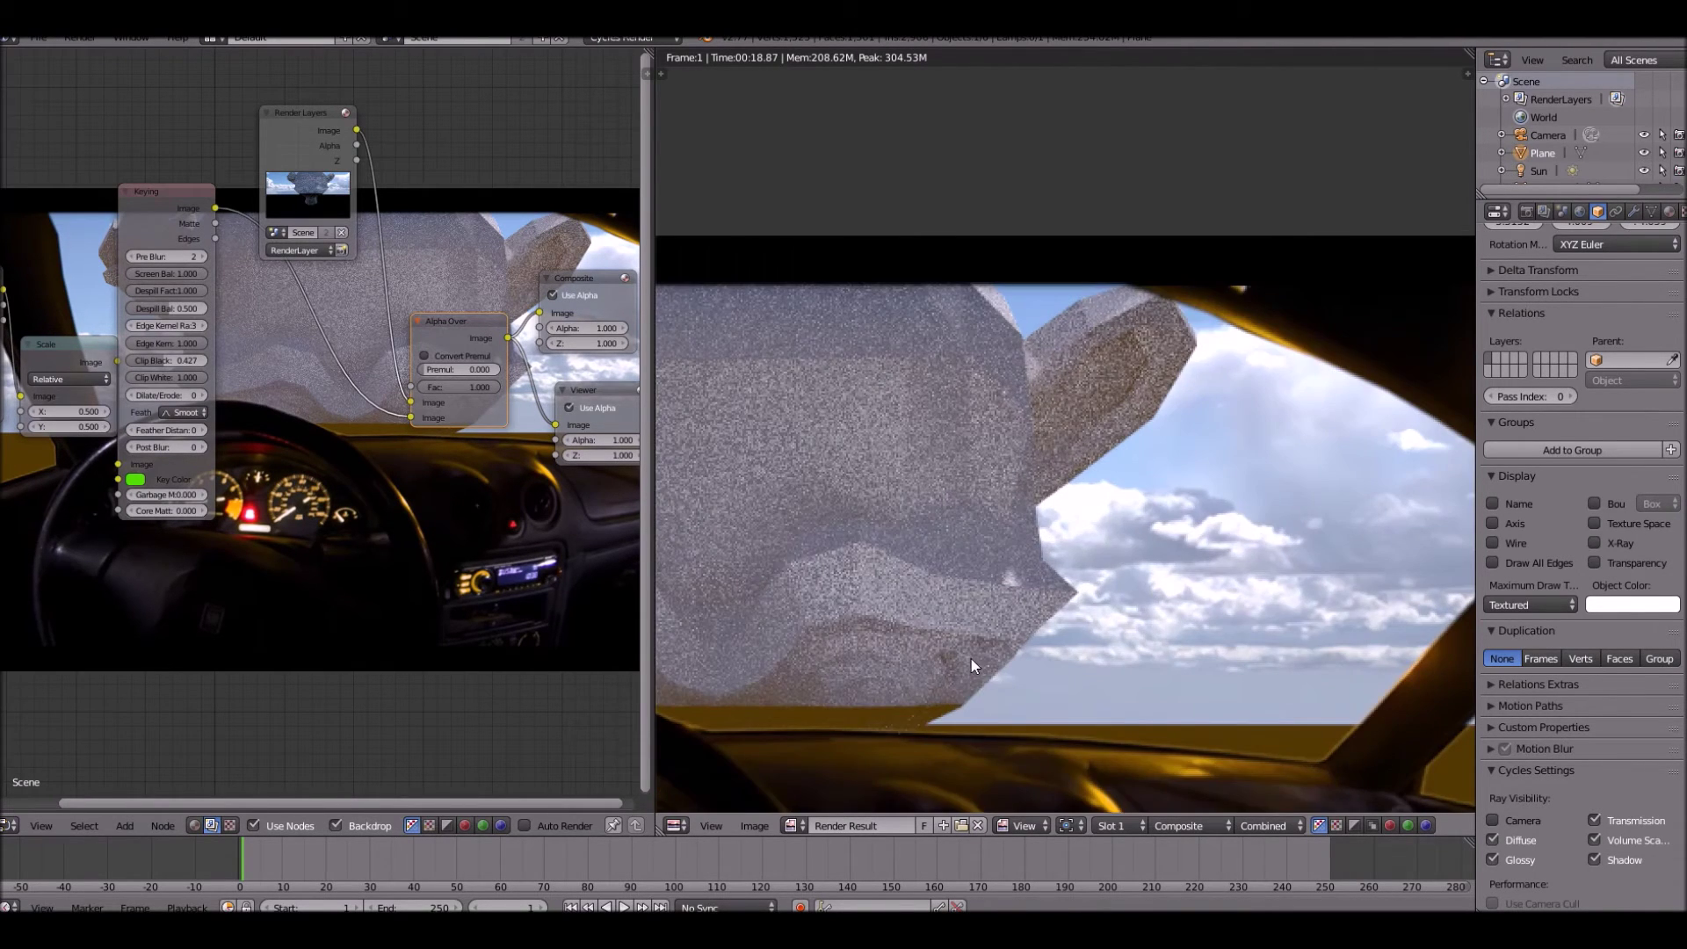
pyautogui.scroll(-6, 941, 717)
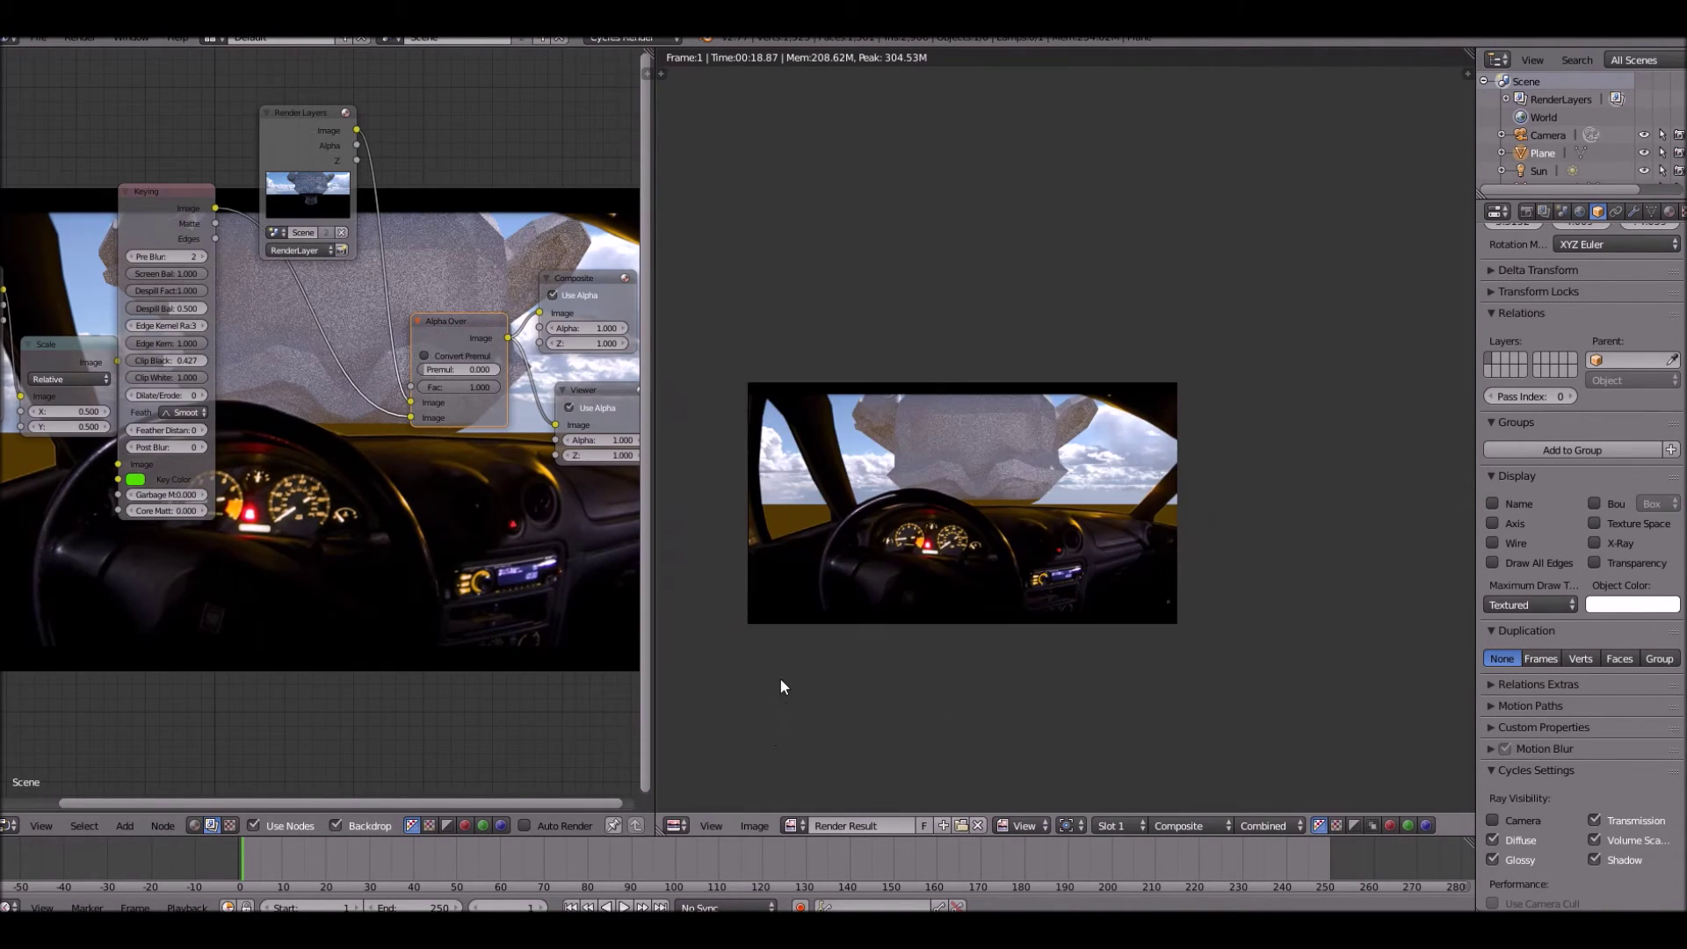
pyautogui.scroll(2, 798, 627)
pyautogui.scroll(-3, 798, 627)
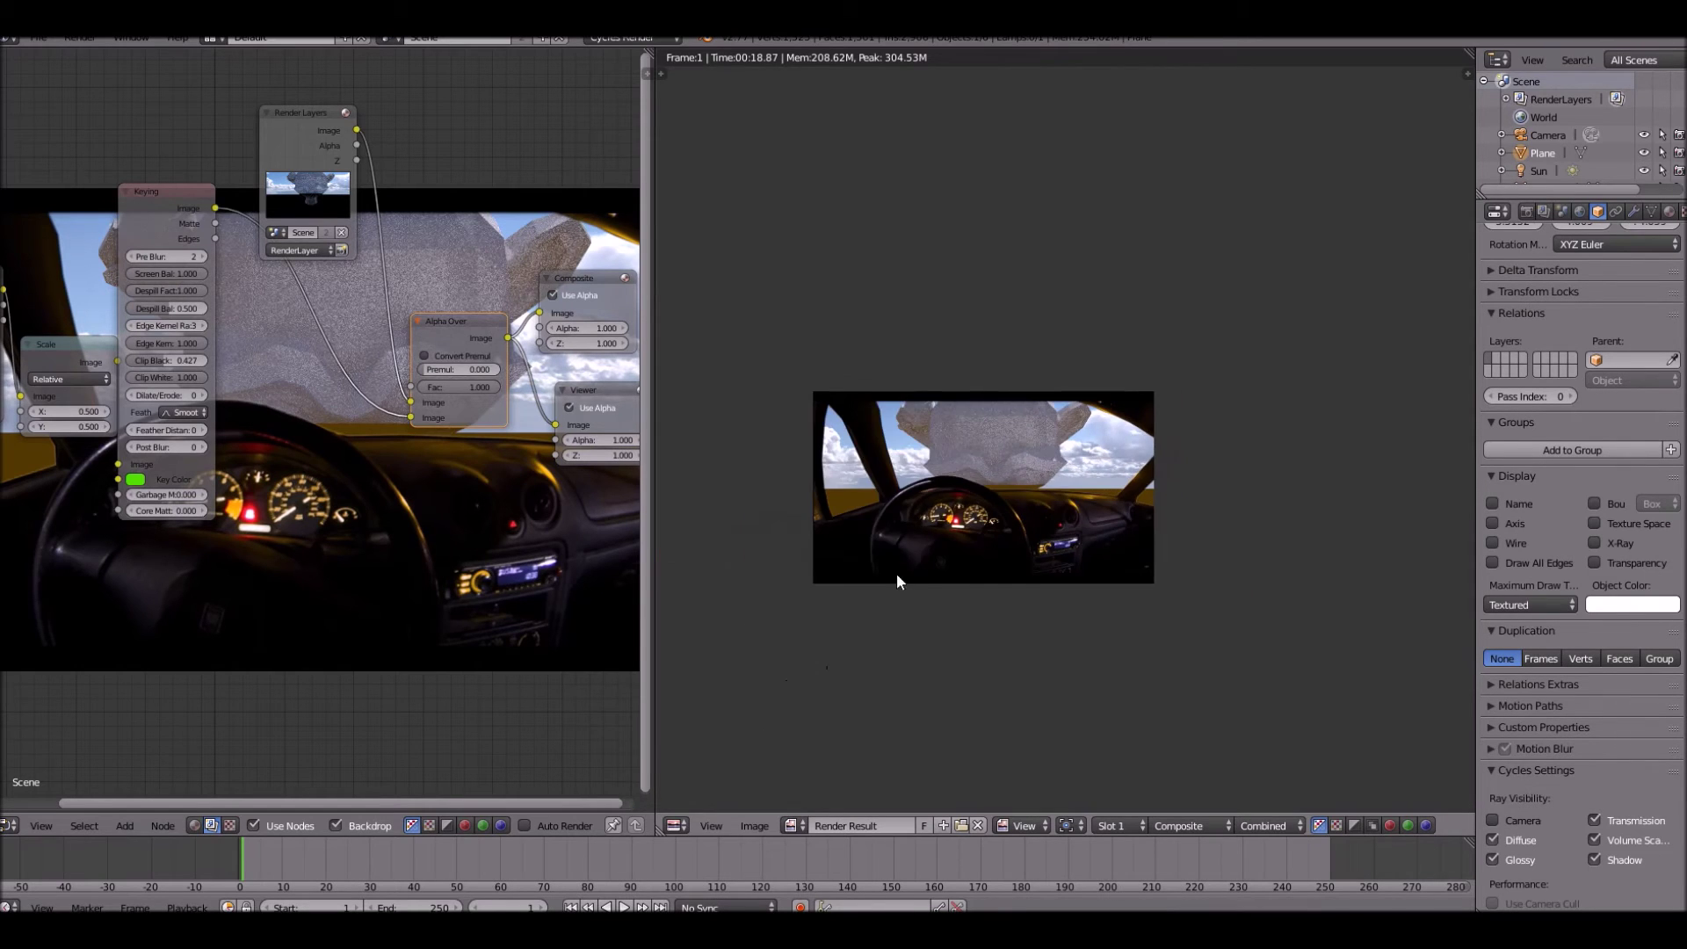
pyautogui.scroll(6, 896, 573)
pyautogui.scroll(-2, 1046, 723)
pyautogui.scroll(2, 993, 773)
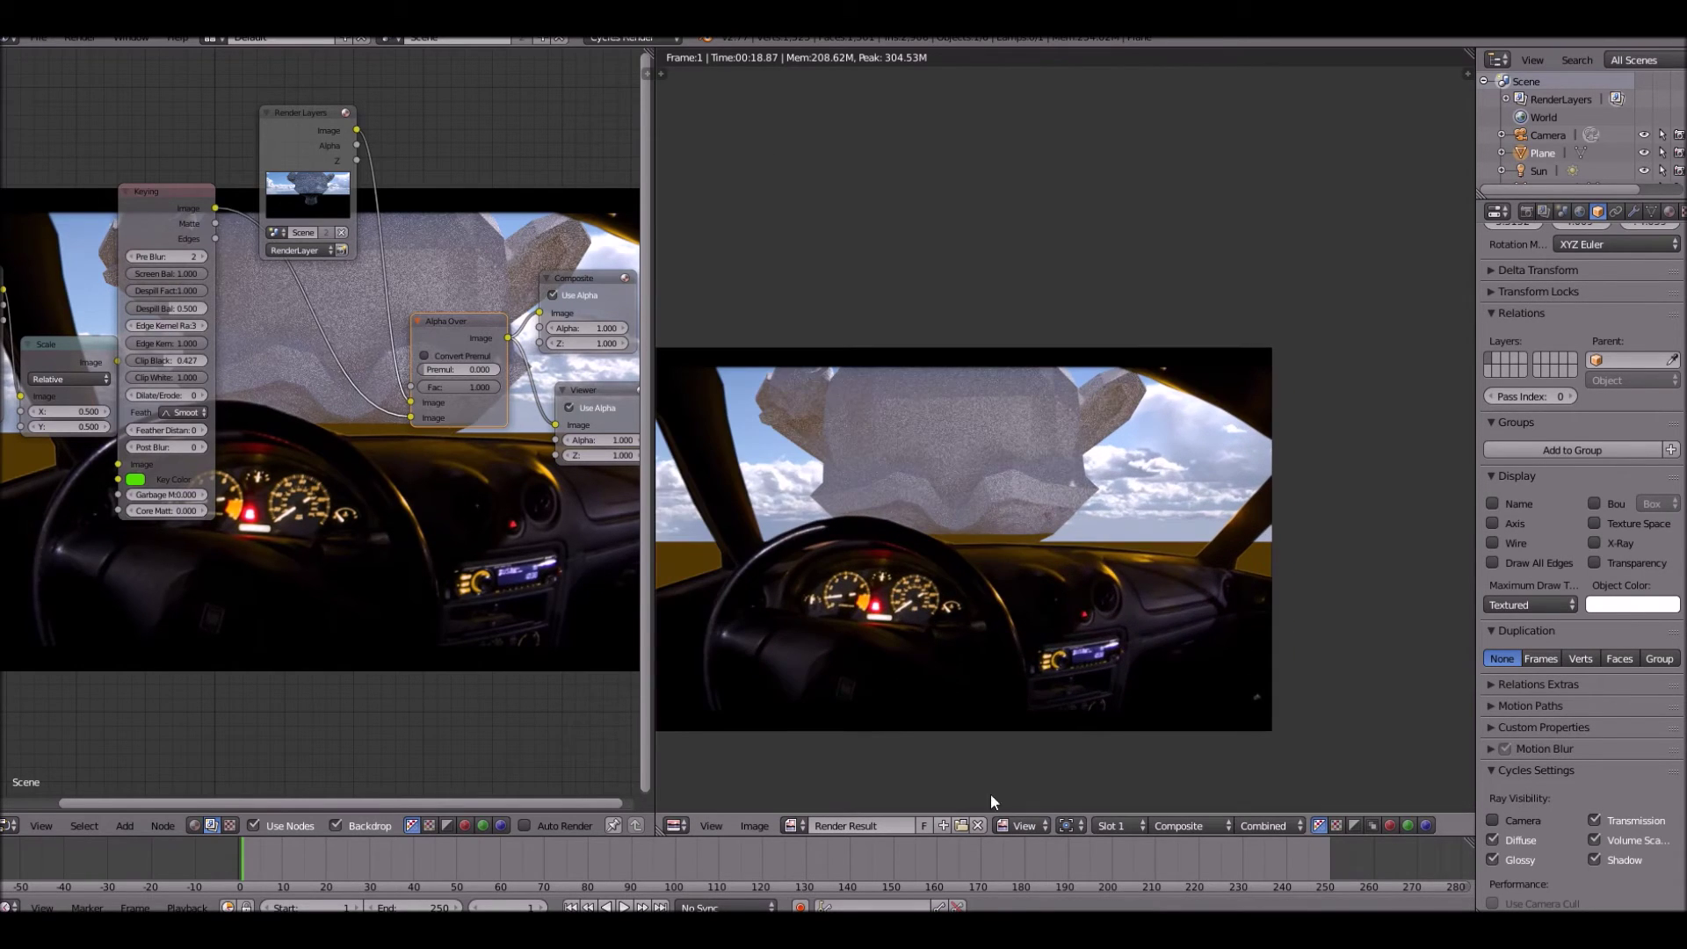
pyautogui.moveTo(1048, 571); pyautogui.dragTo(1188, 487, button='middle')
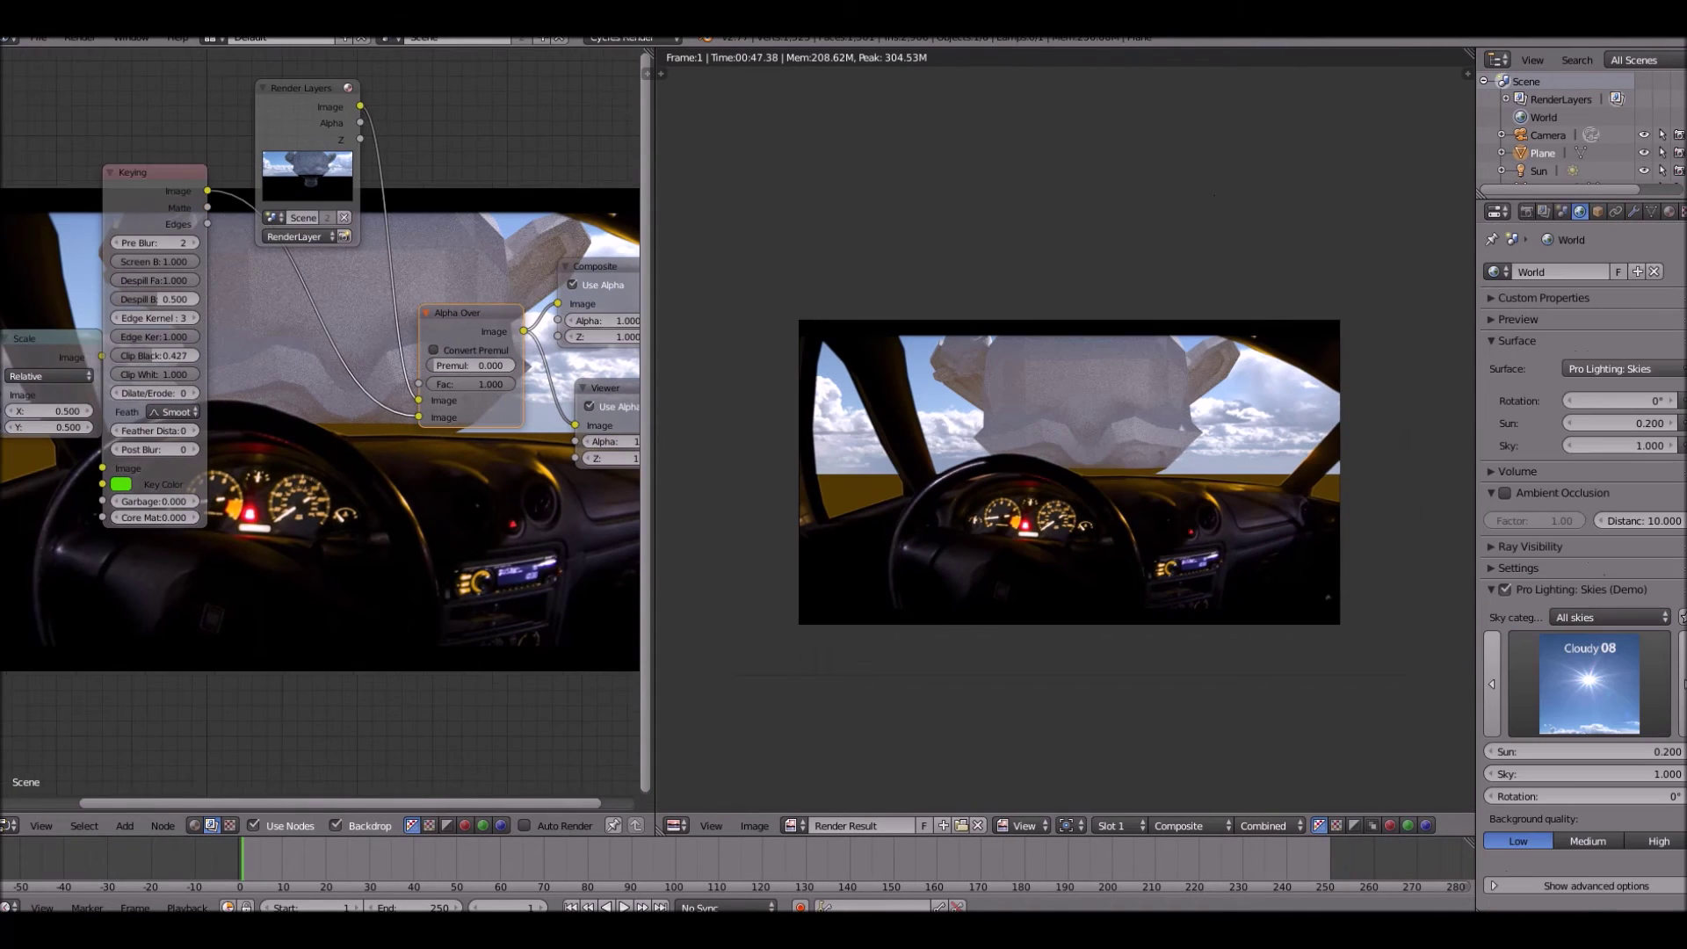
# Examine the final composite's sky, monkey head lighting and overall blend with the car interior
pyautogui.scroll(2, 829, 680)
pyautogui.scroll(-3, 820, 699)
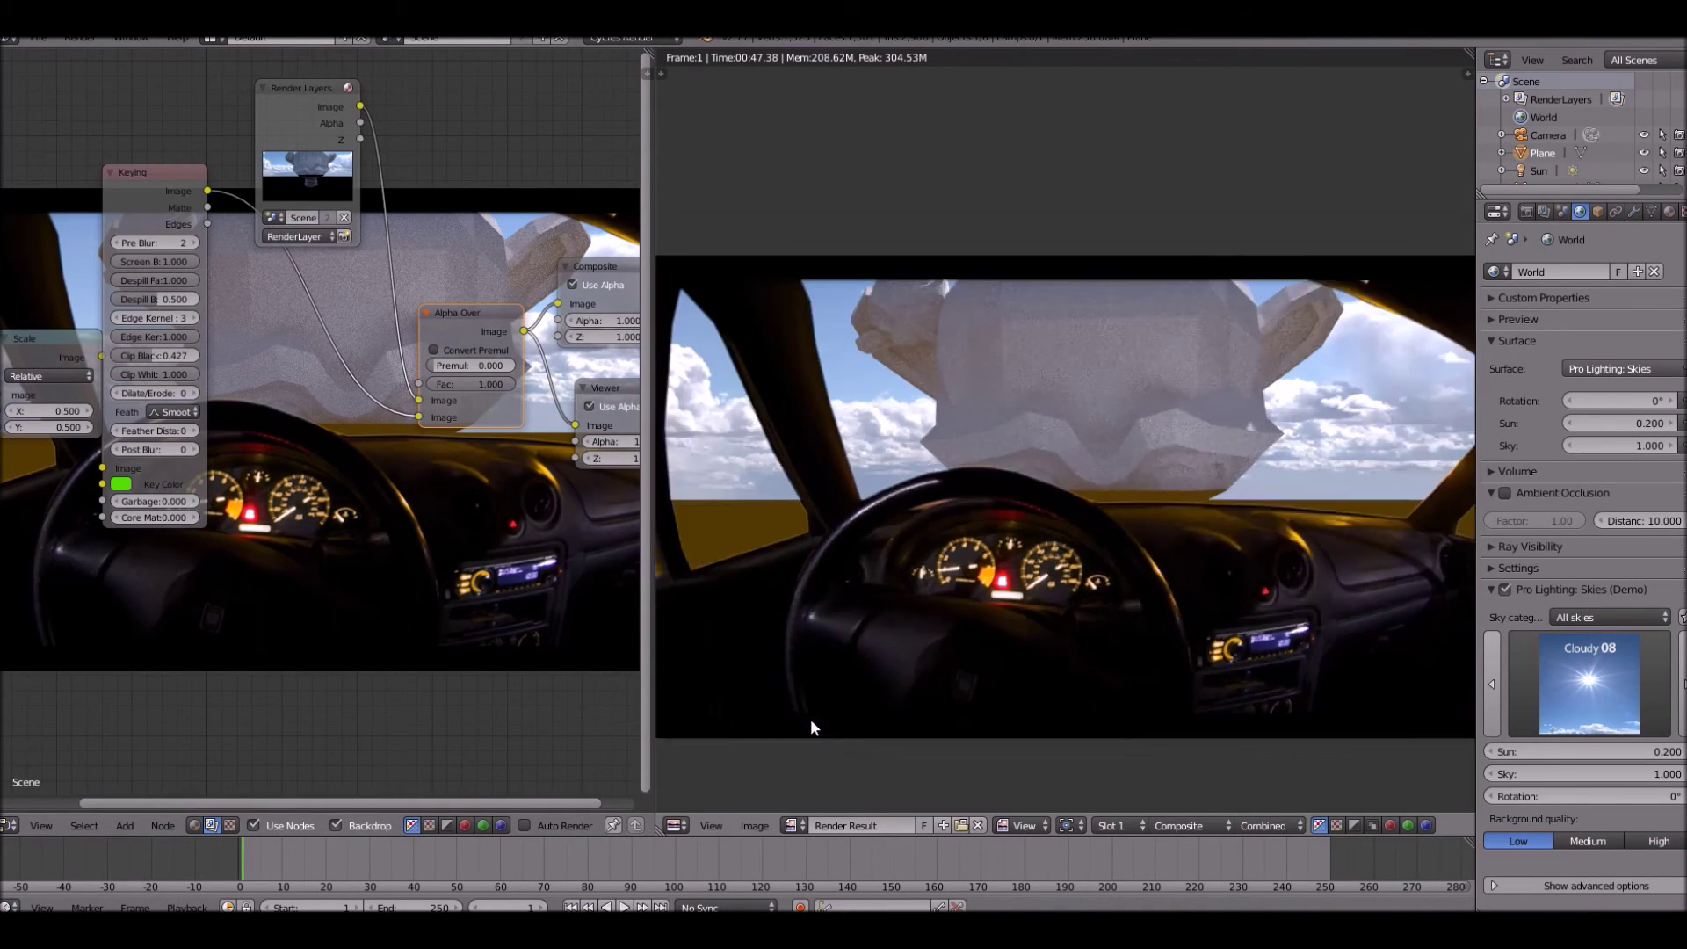
pyautogui.scroll(-2, 919, 673)
pyautogui.scroll(3, 1099, 378)
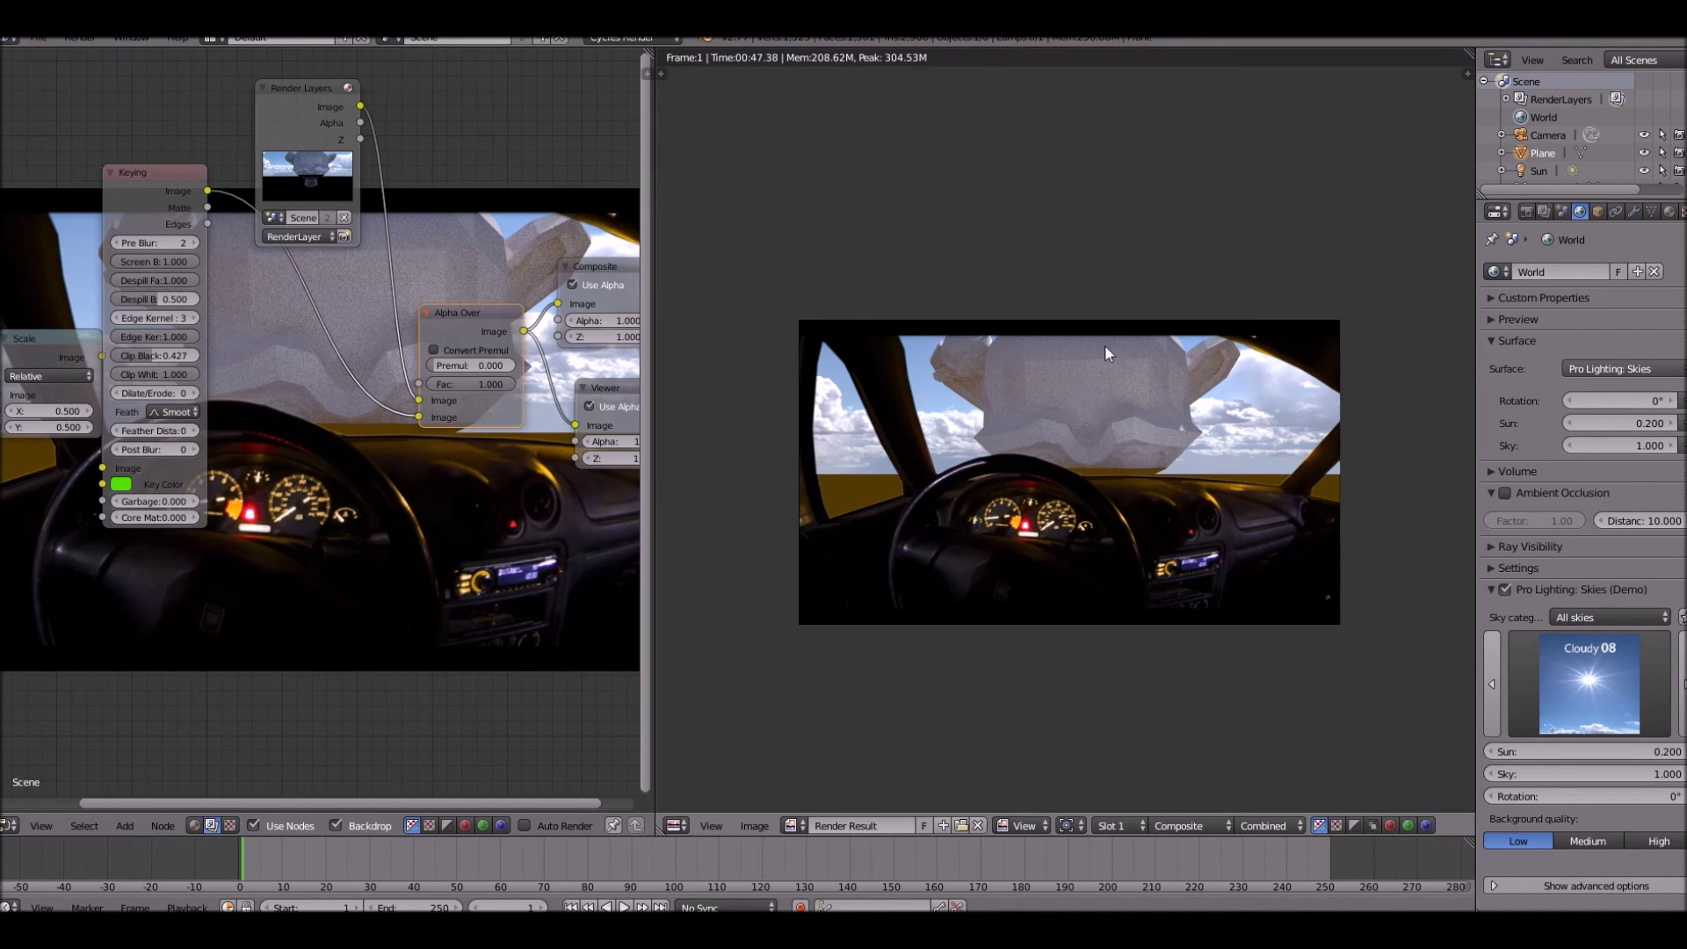
pyautogui.scroll(4, 1104, 344)
pyautogui.scroll(-2, 1065, 463)
pyautogui.moveTo(1065, 466); pyautogui.dragTo(1056, 534, button='middle')
pyautogui.scroll(-2, 1056, 536)
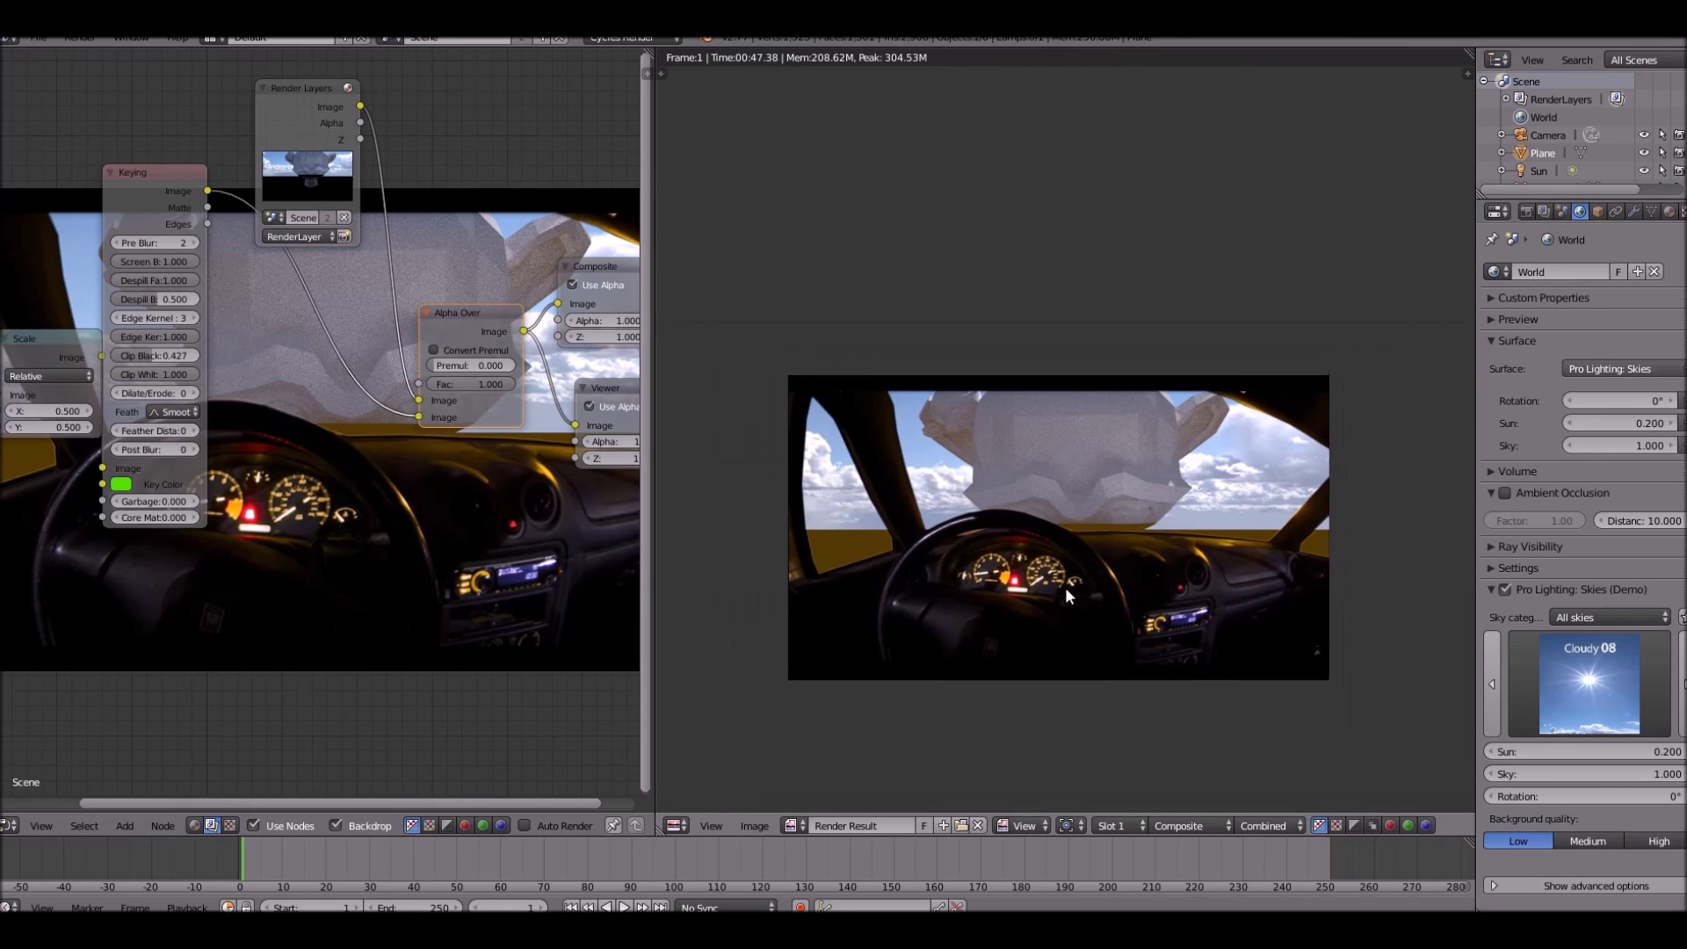
pyautogui.scroll(1, 1065, 587)
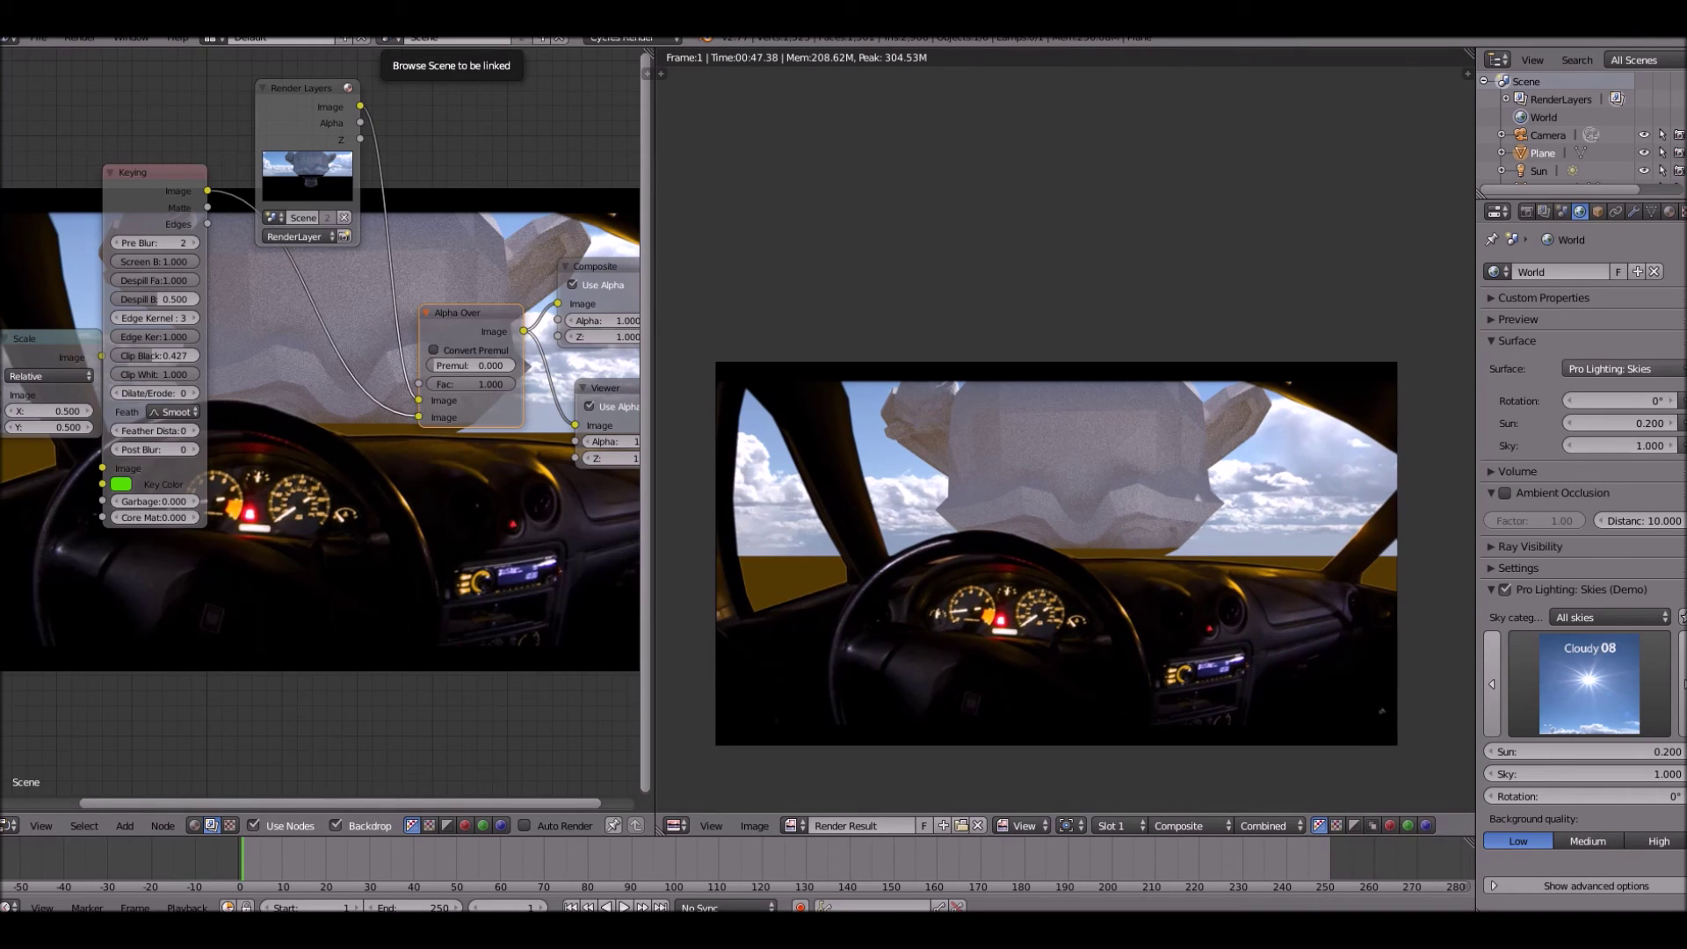